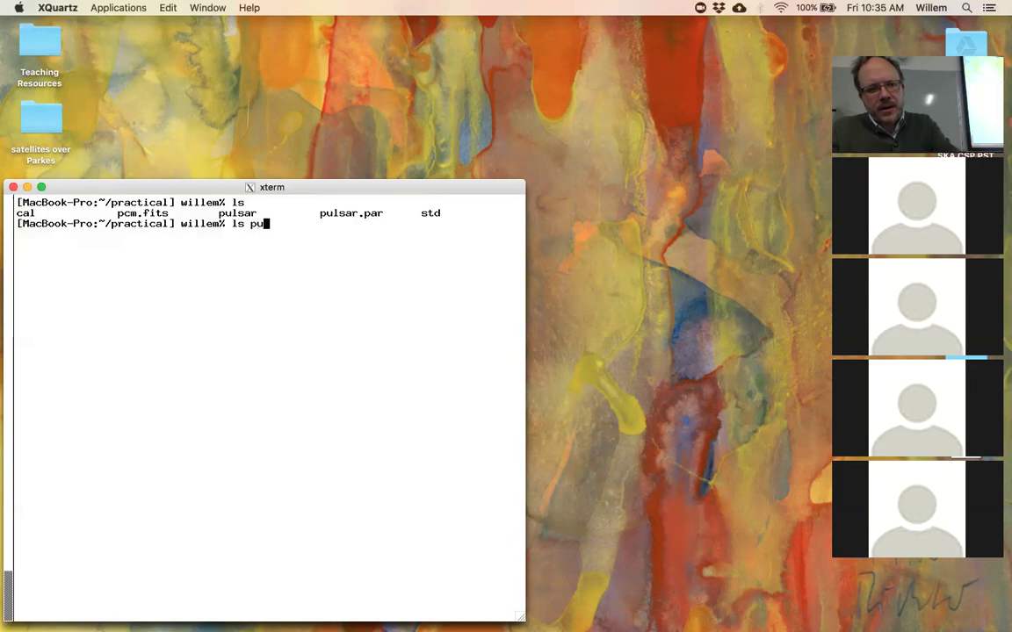
- List the contents of the pulsar directory and look through the file names
key(Return)
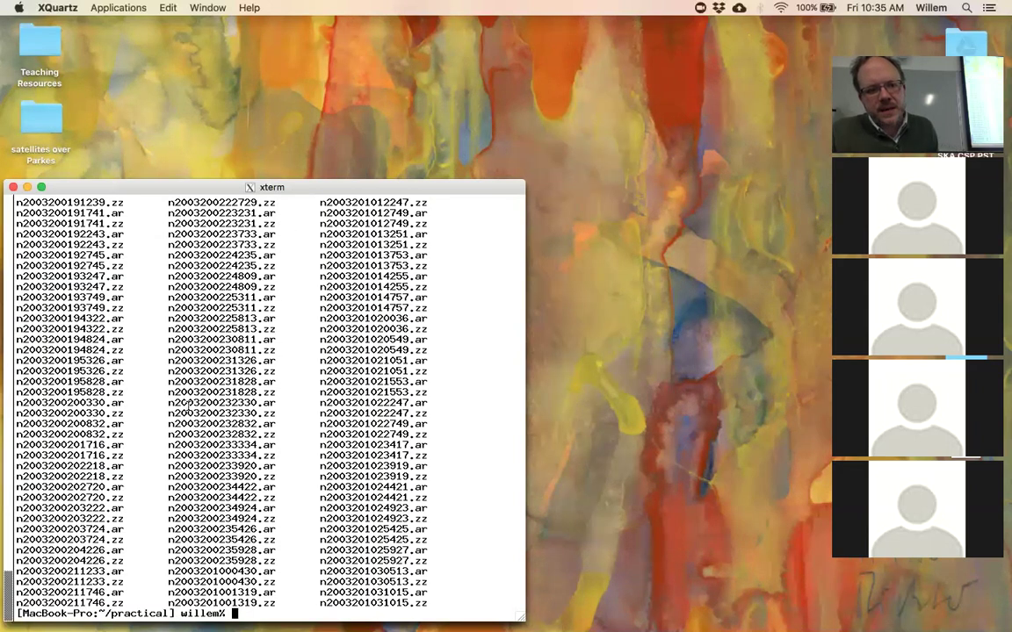
scroll(164, 282, up, 10)
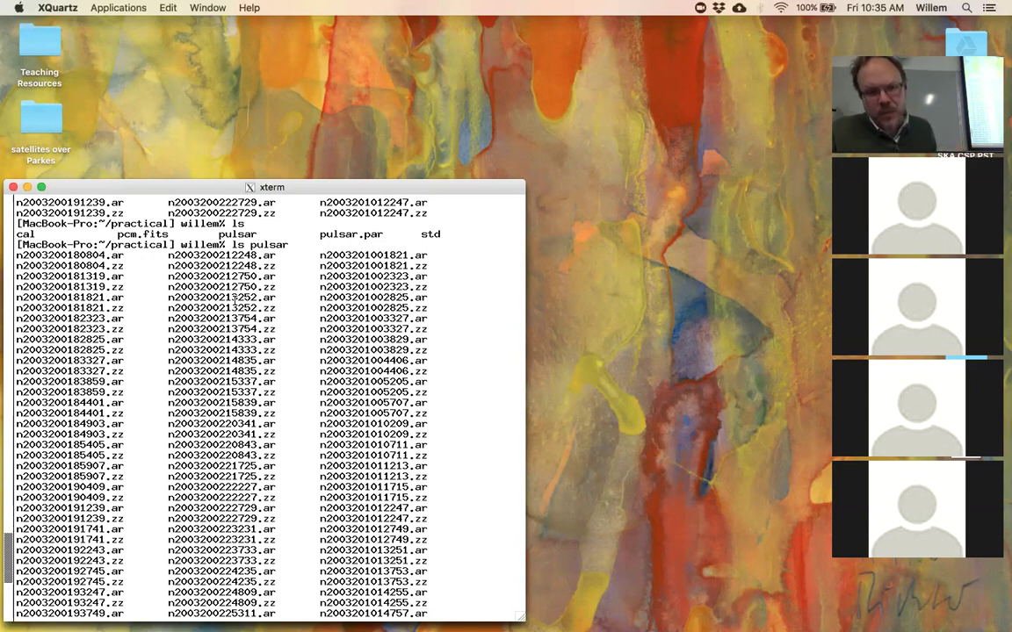
scroll(236, 299, down, 6)
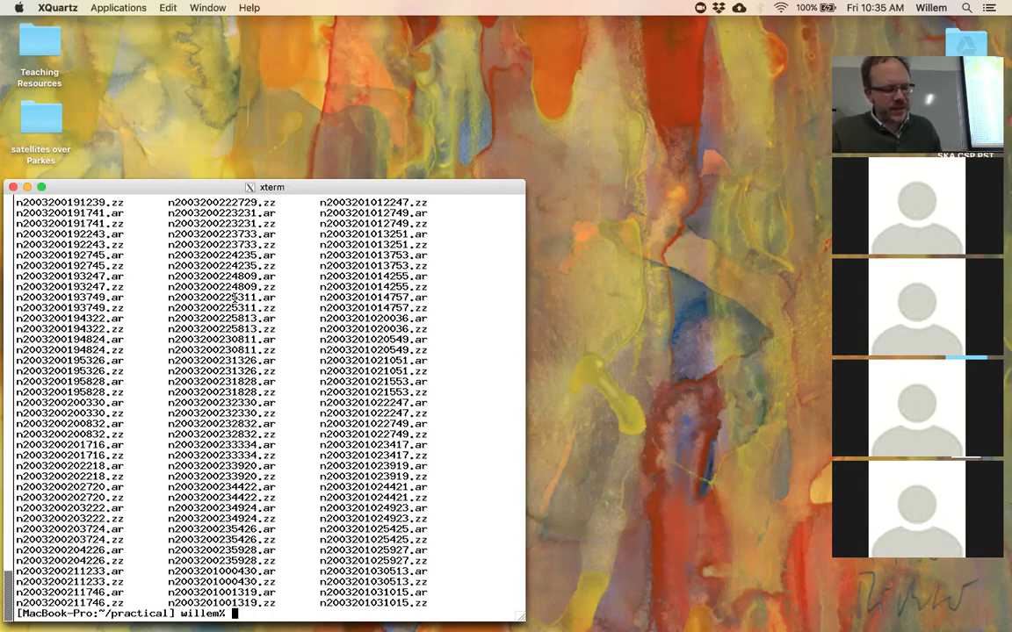
- Change into the cal directory and list its files
text(cd cal)
key(Return)
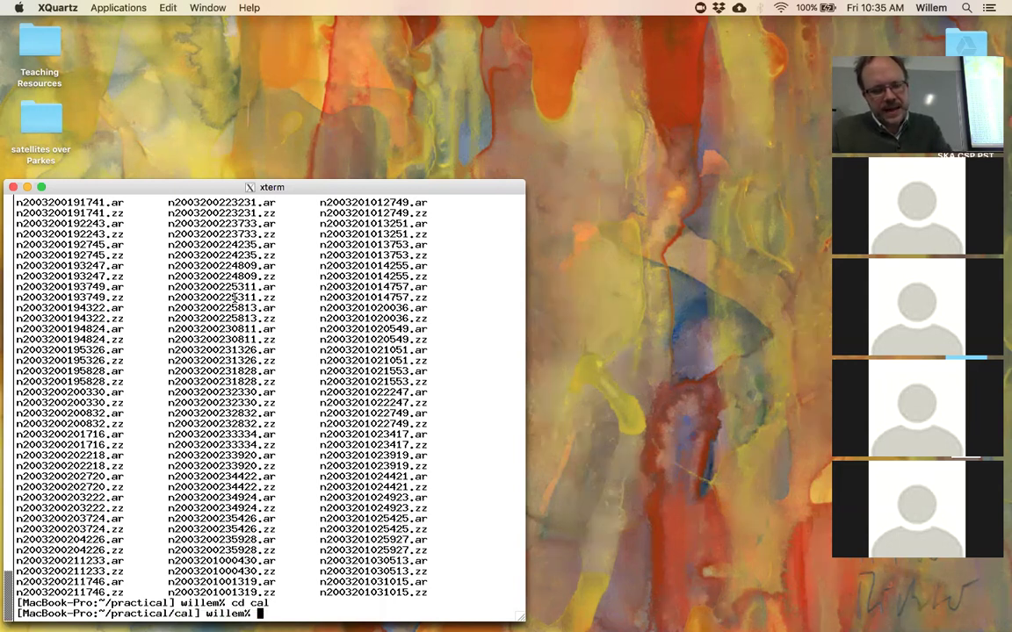
text(ls)
key(Return)
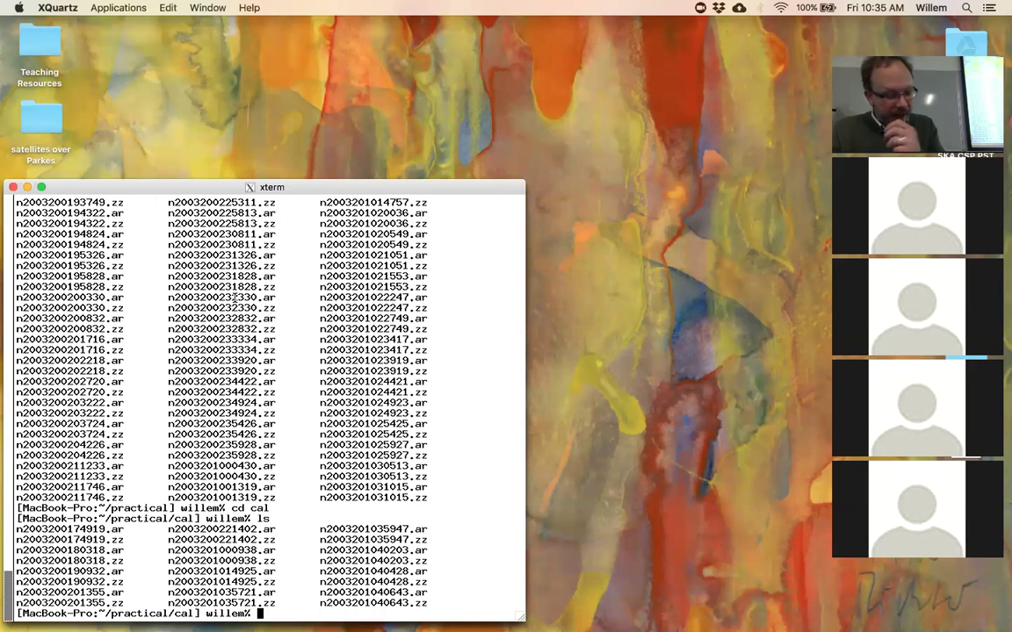
- Begin a psredit command querying name,type and shift the terminal window higher on the desktop
text(psredit -c)
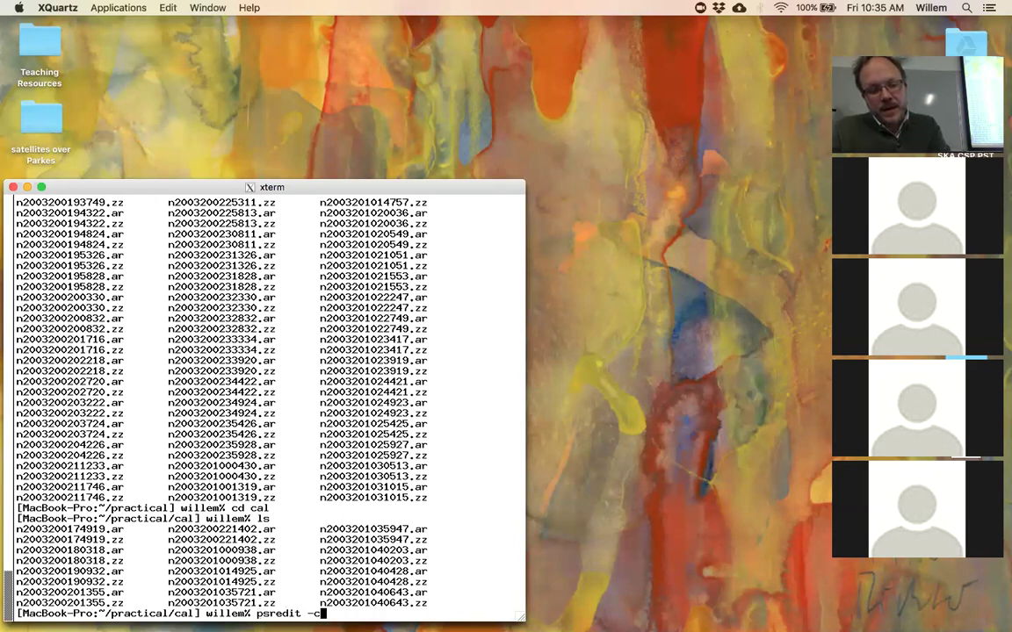
text( name,)
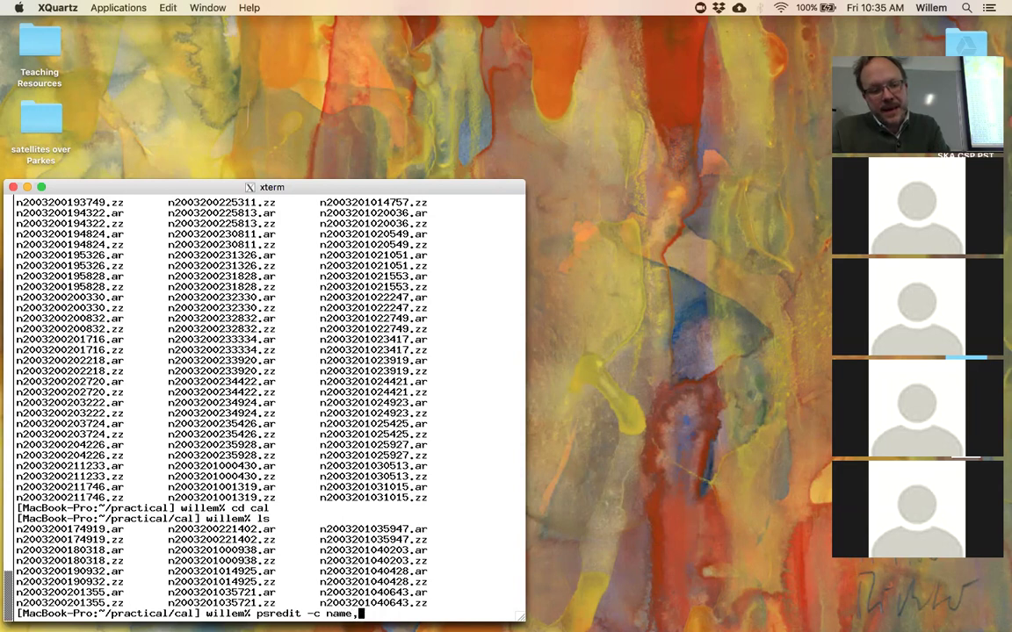
text(type)
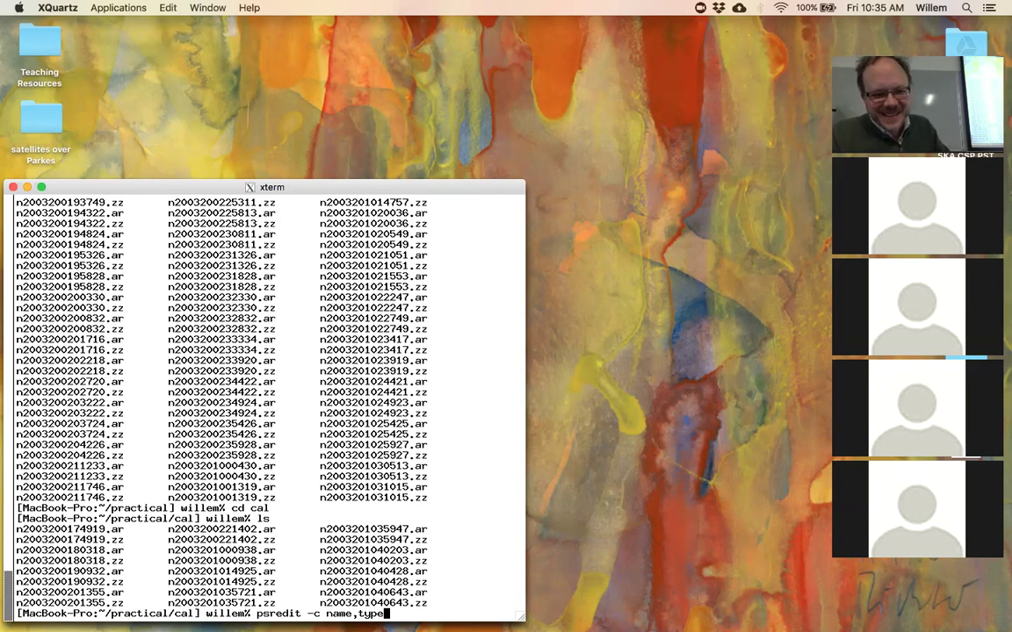
drag(183, 187, 184, 101)
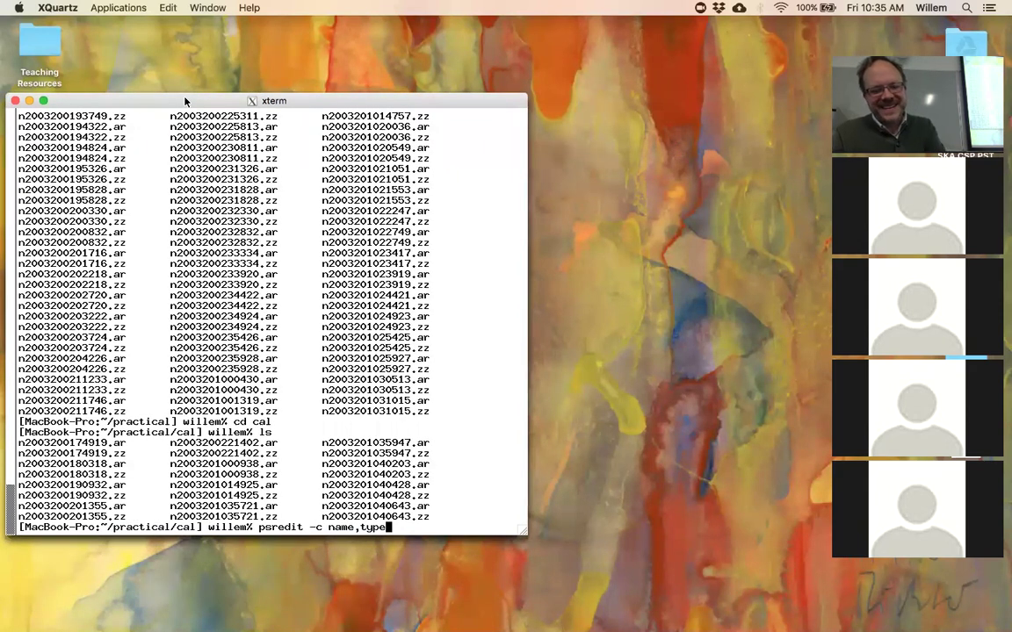
- Try out different xterm font sizes, including Huge and Large
ctrl+click(239, 218)
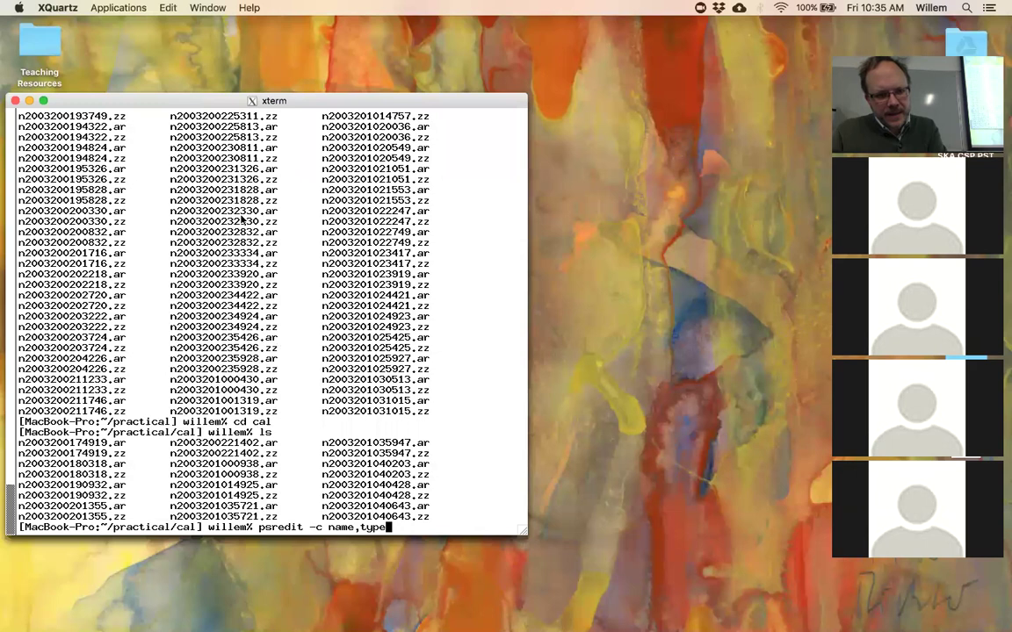
ctrl+click(242, 219)
ctrl+right_click(242, 219)
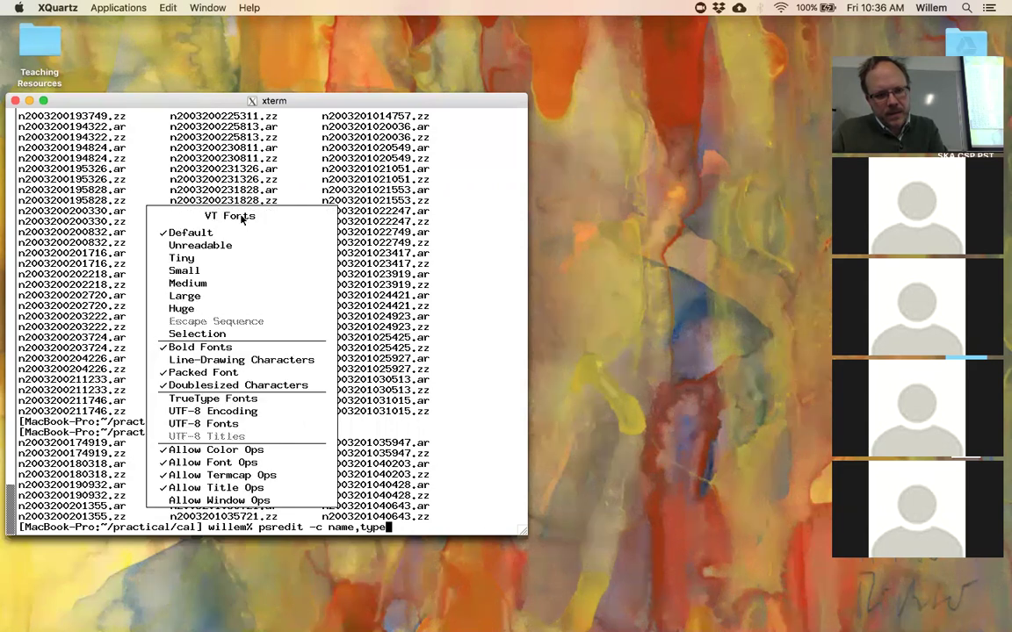
click(199, 308)
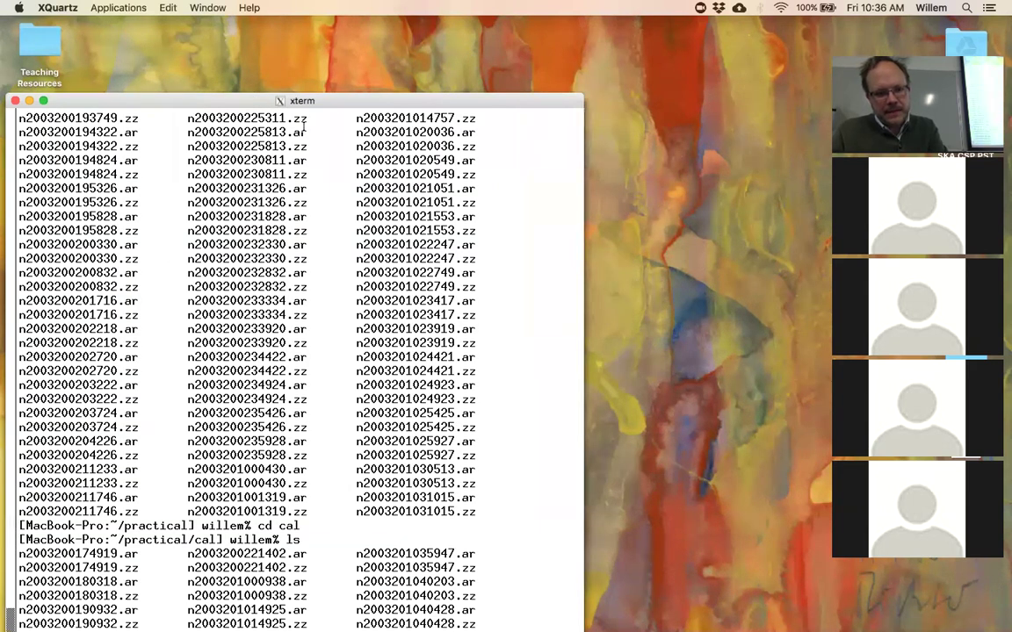
ctrl+right_click(263, 225)
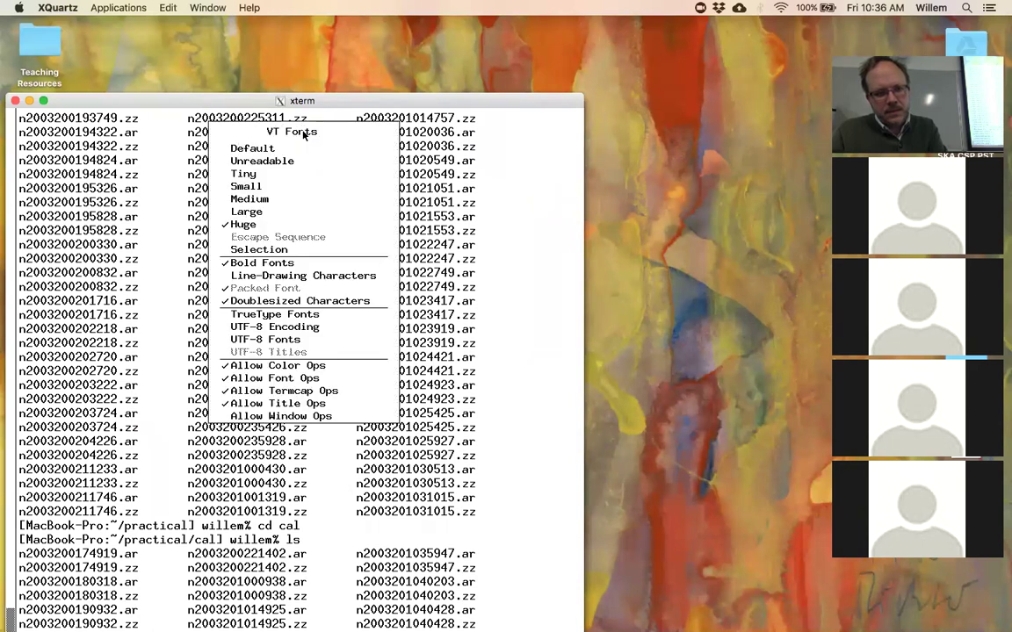
click(263, 209)
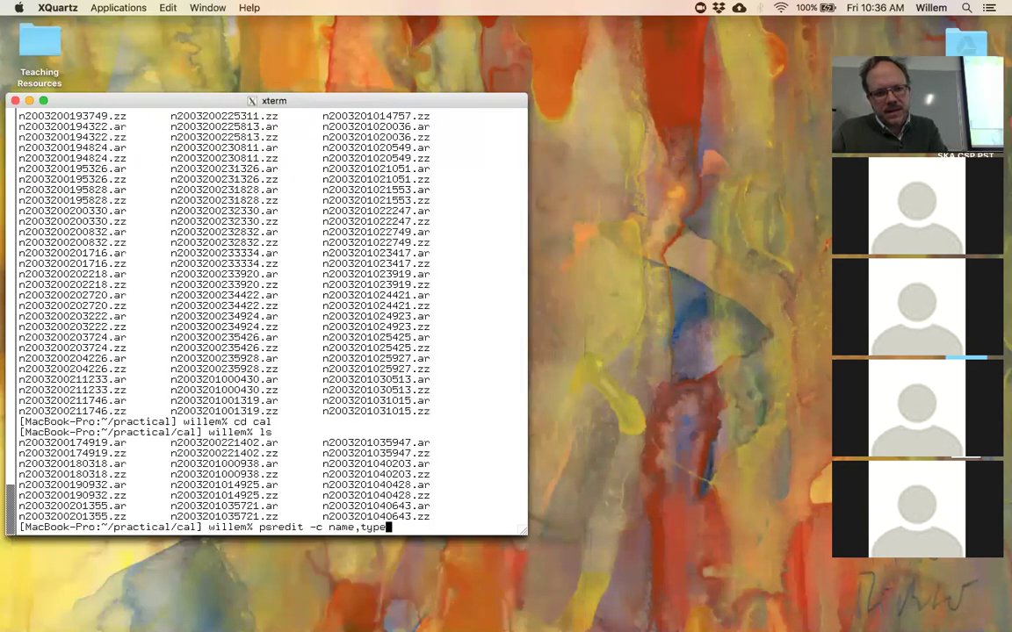
ctrl+right_click(240, 193)
click(236, 281)
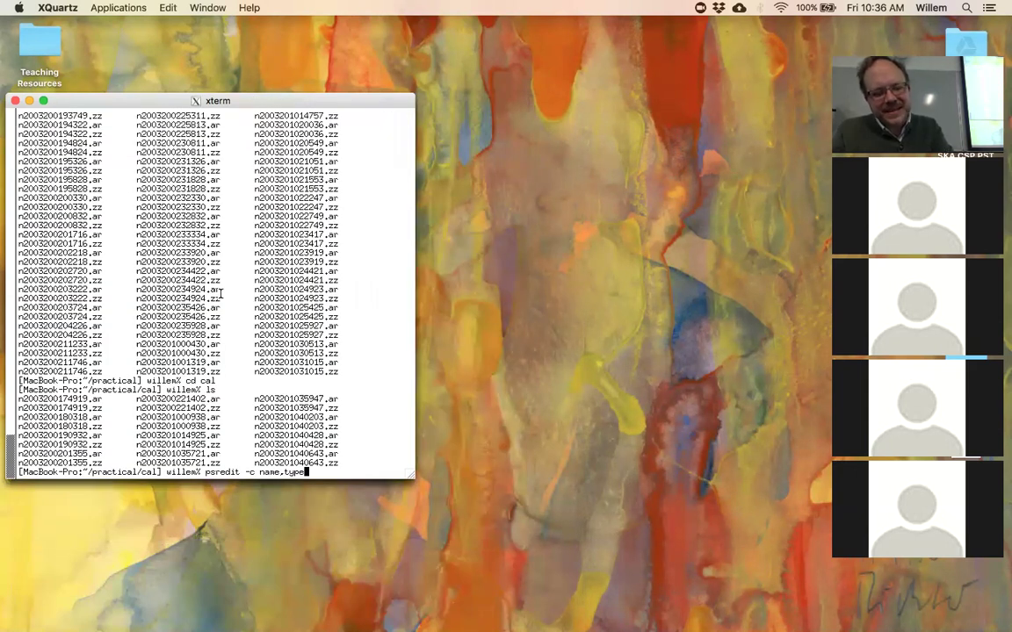
- Close the resized terminal, open a new xterm window and move it slightly away from the desktop's corner
key(Return)
key(ctrl+d)
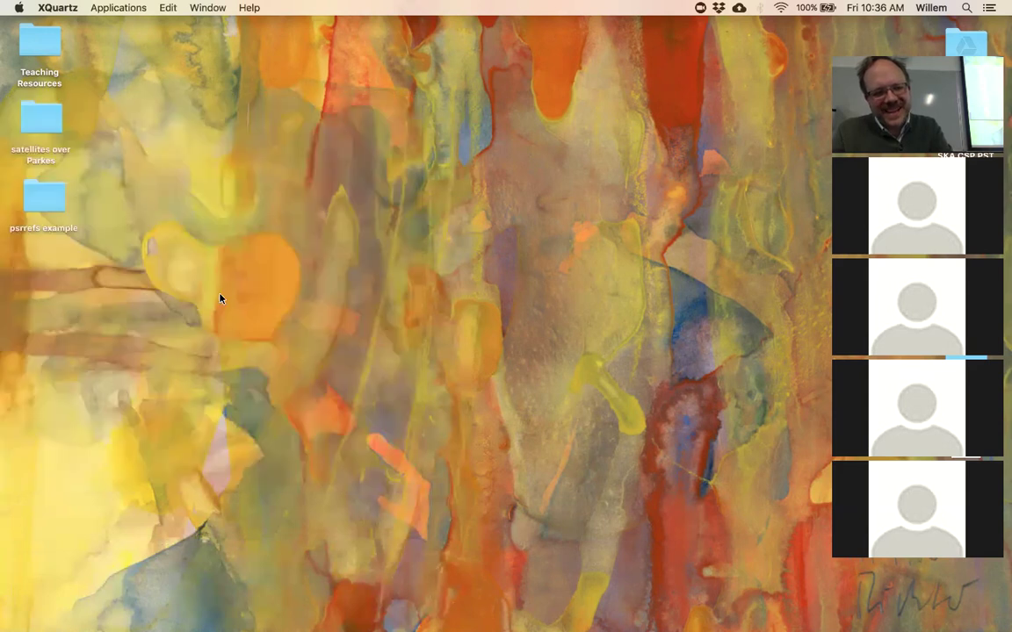
key(super+n)
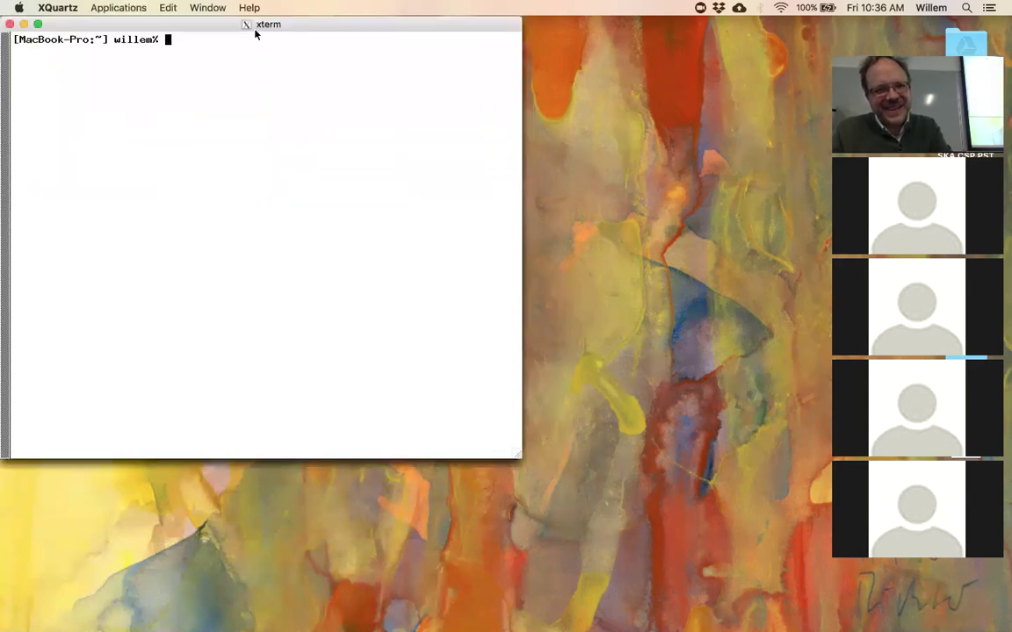
drag(261, 25, 282, 72)
- Change into the practical directory and its cal subdirectory, listing the files in each
text(cd pr)
key(Tab)
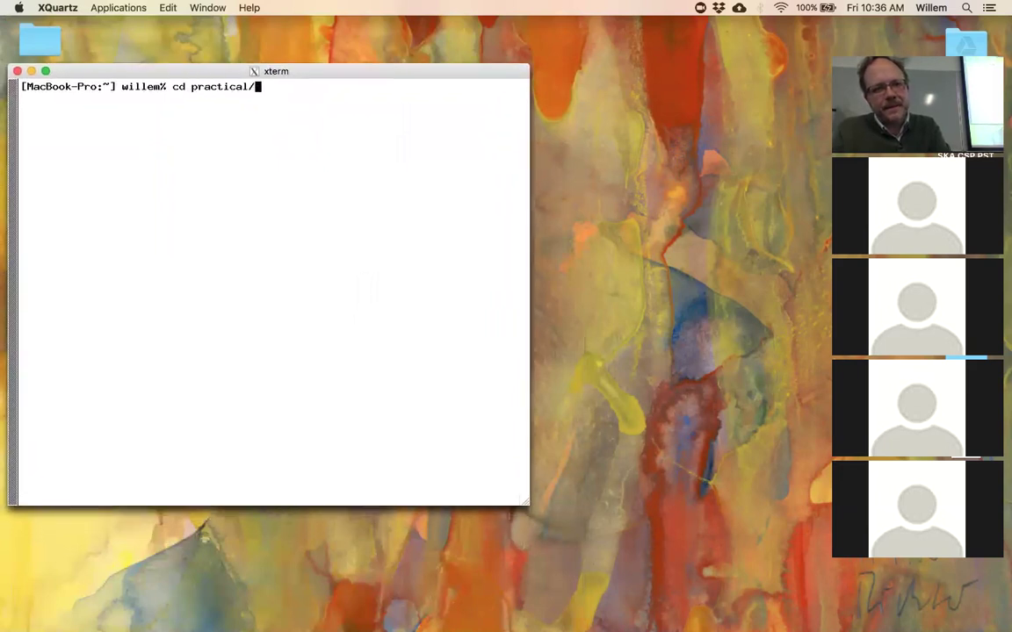
key(Return)
text(ls)
key(Return)
text(cd cal)
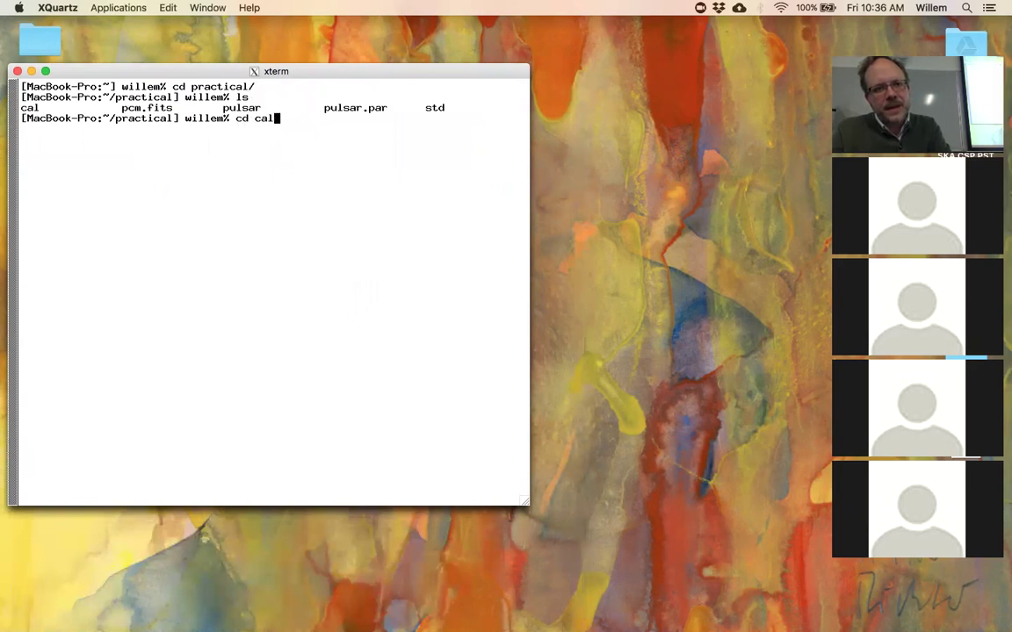
key(Return)
text(ls)
key(Return)
- Query all calibrator files with psredit -c name,type *.zz and highlight the PolnCal entries
text(psredit -c name,type *.zz)
key(Return)
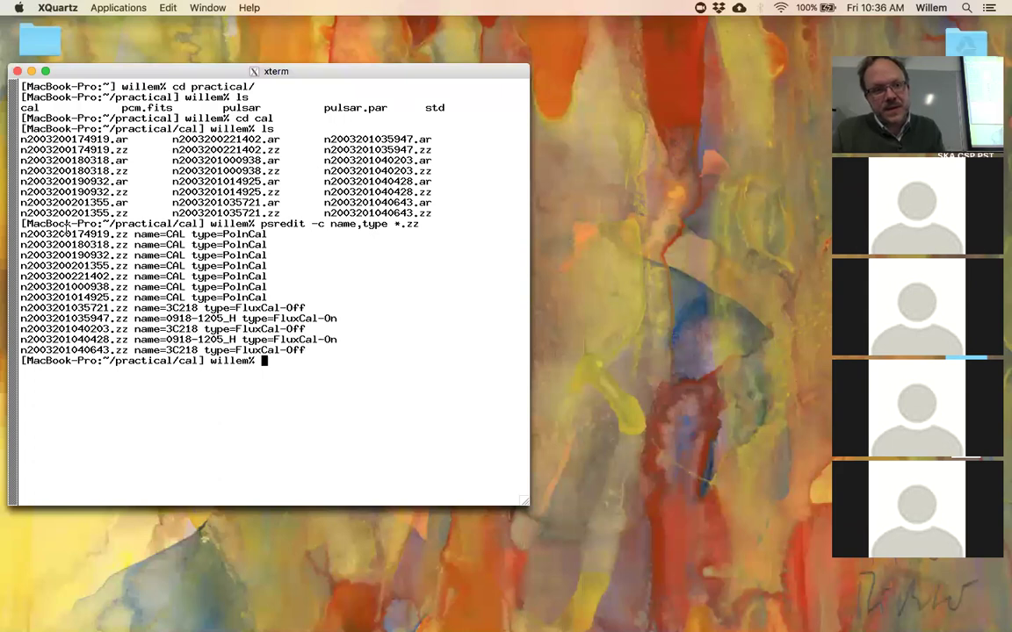
drag(19, 231, 9, 304)
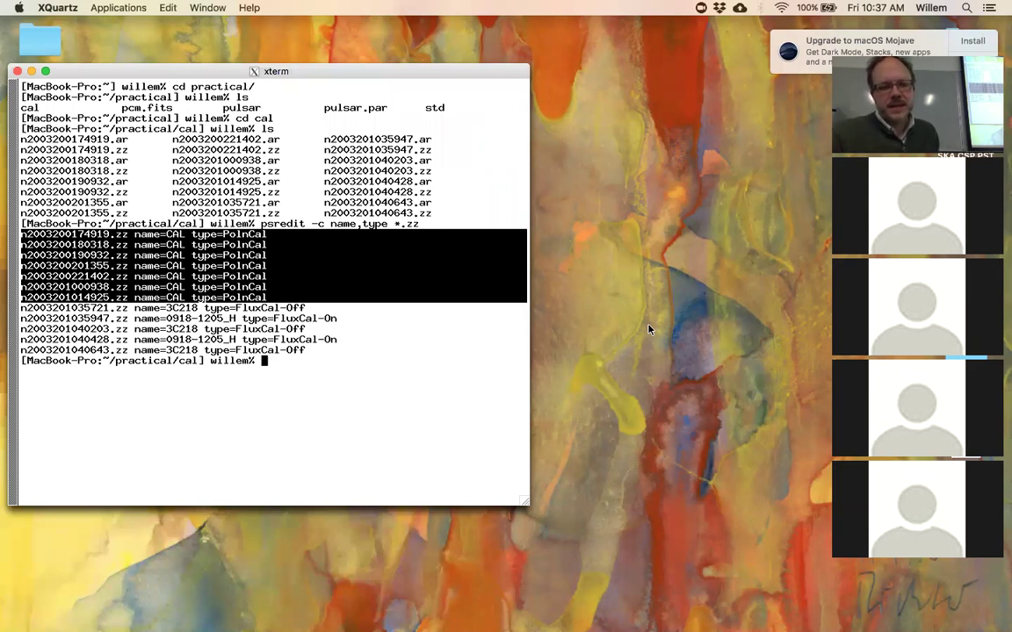
- Rerun the psredit query on *.zz with the length parameter added, as name,type,length
key(Up)
key(Left)
key(Left)
key(Left)
key(Left)
key(Left)
text(,length)
key(Return)
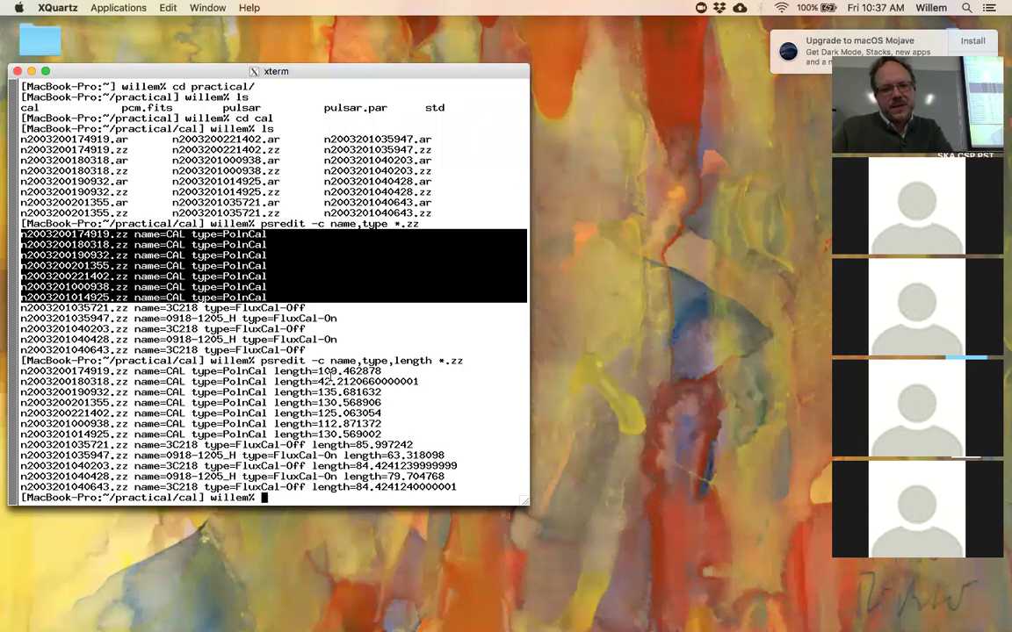
- Highlight the PolnCal rows, the first FluxCal-Off and FluxCal-On rows, and their source names for examination
drag(387, 434, 4, 373)
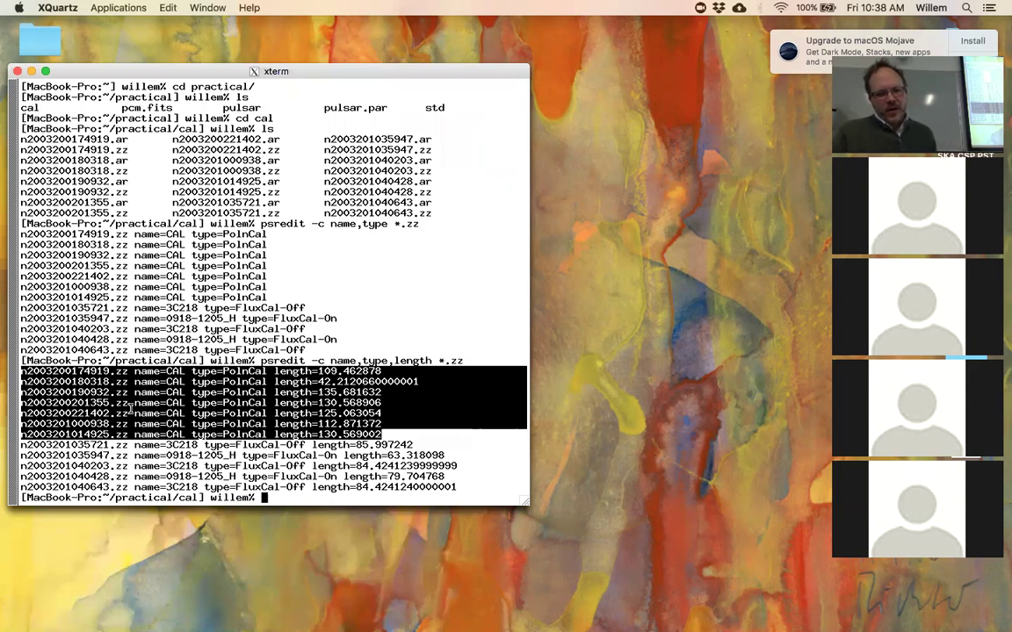
double_click(148, 445)
triple_click(147, 446)
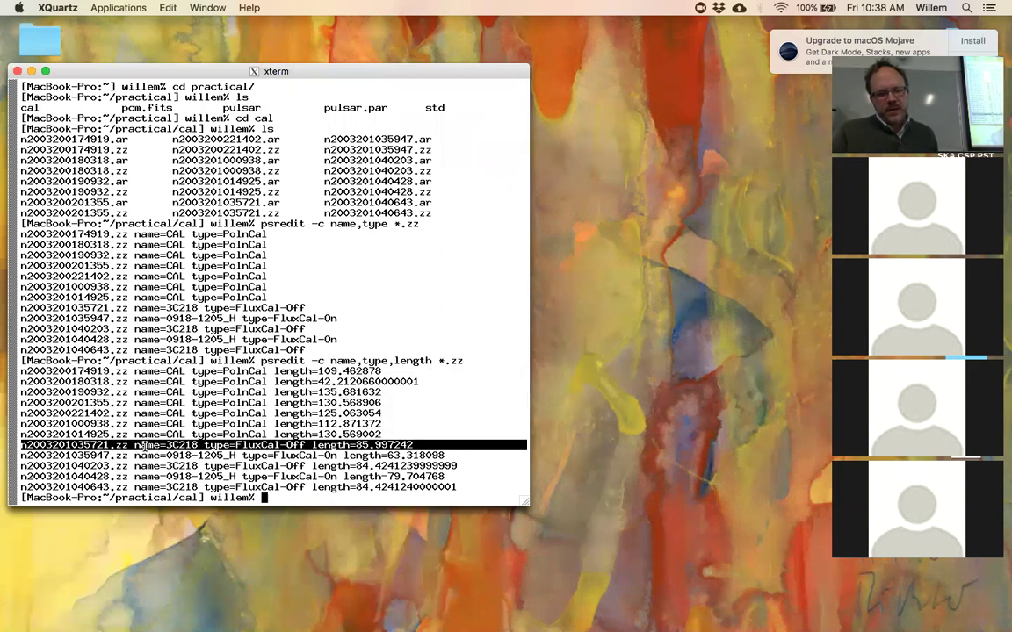
double_click(296, 456)
triple_click(275, 456)
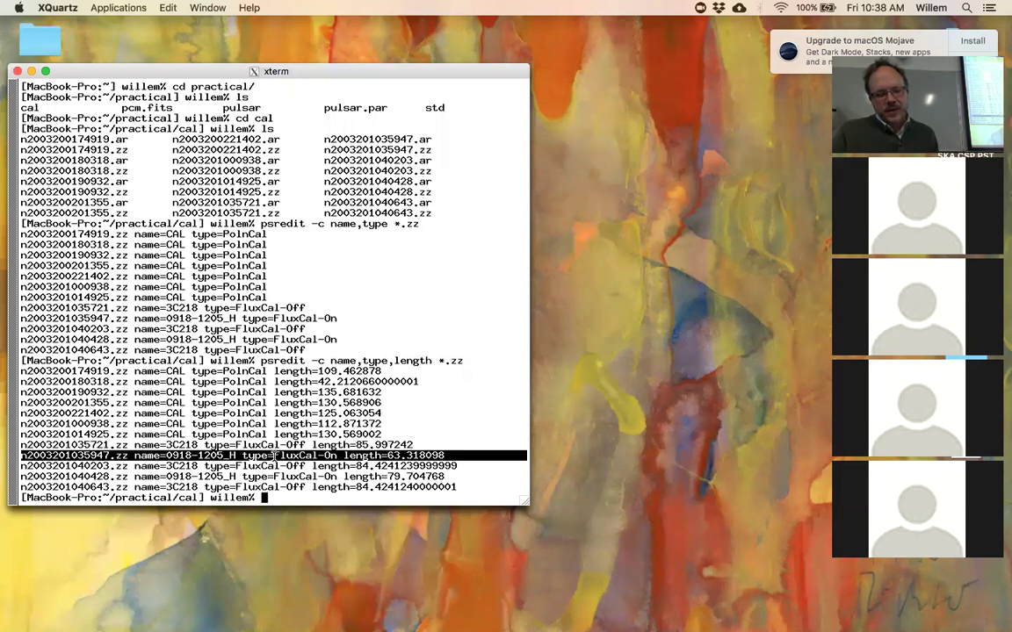
double_click(169, 445)
drag(166, 456, 235, 456)
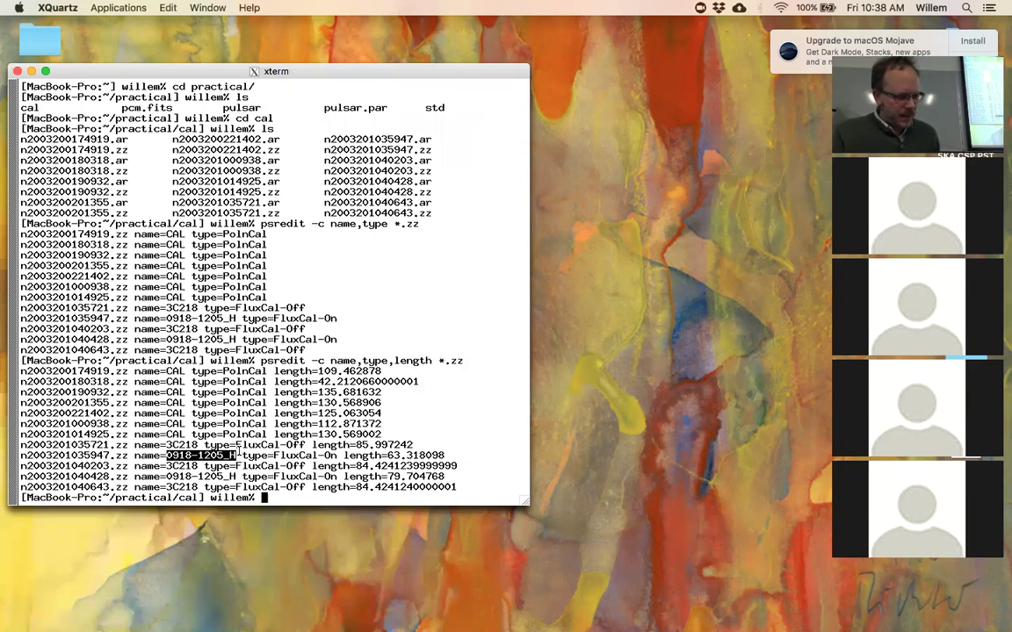
- Plot the calibrator files with psrplot -pG -jp *.zz on the /xs graphics device
text(psrplot -pG)
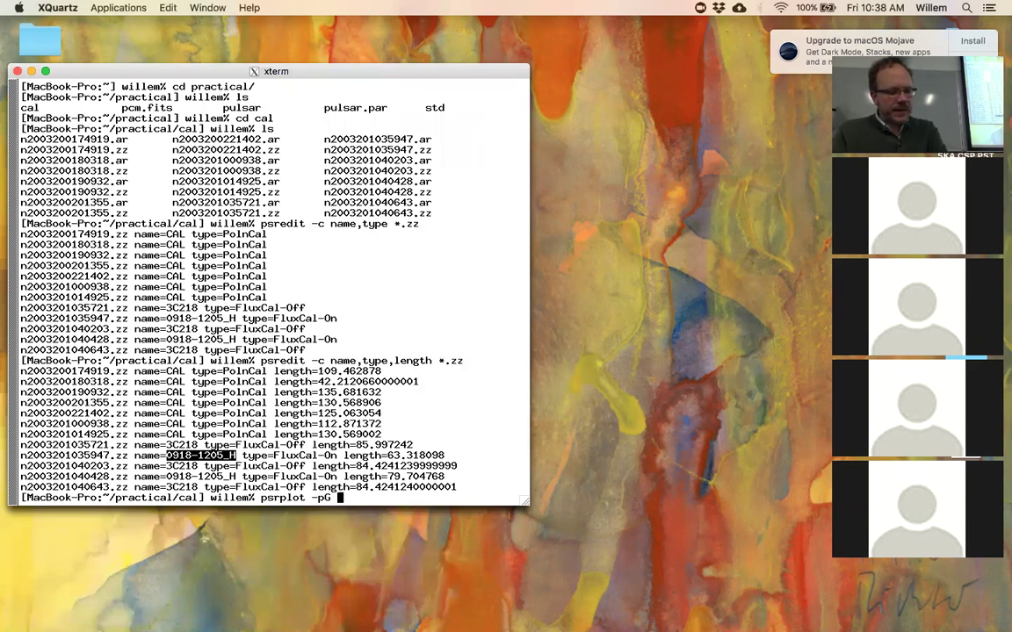
text( -jp)
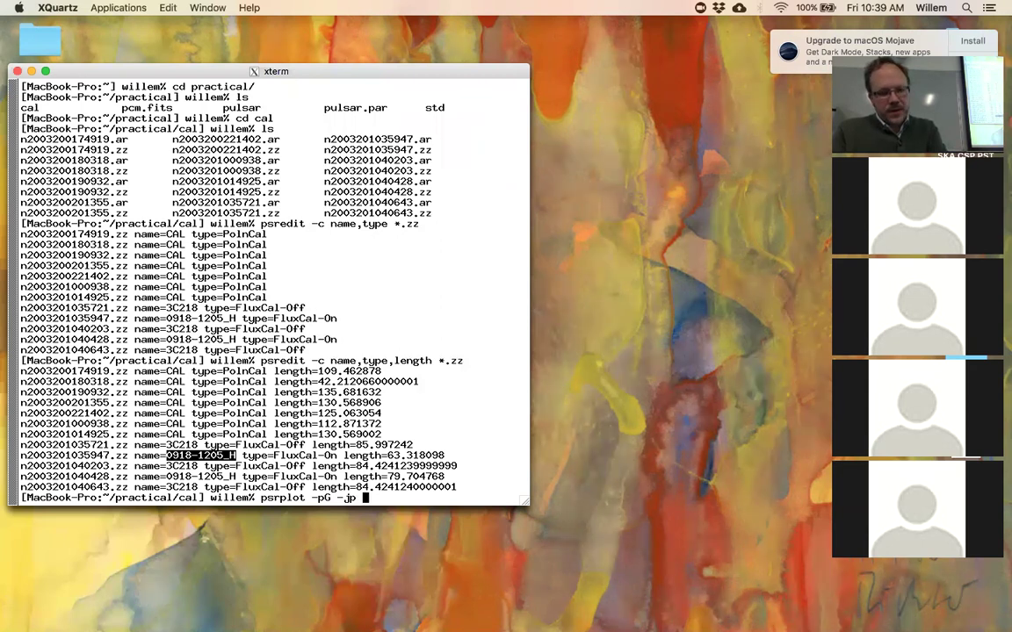
text(*.)
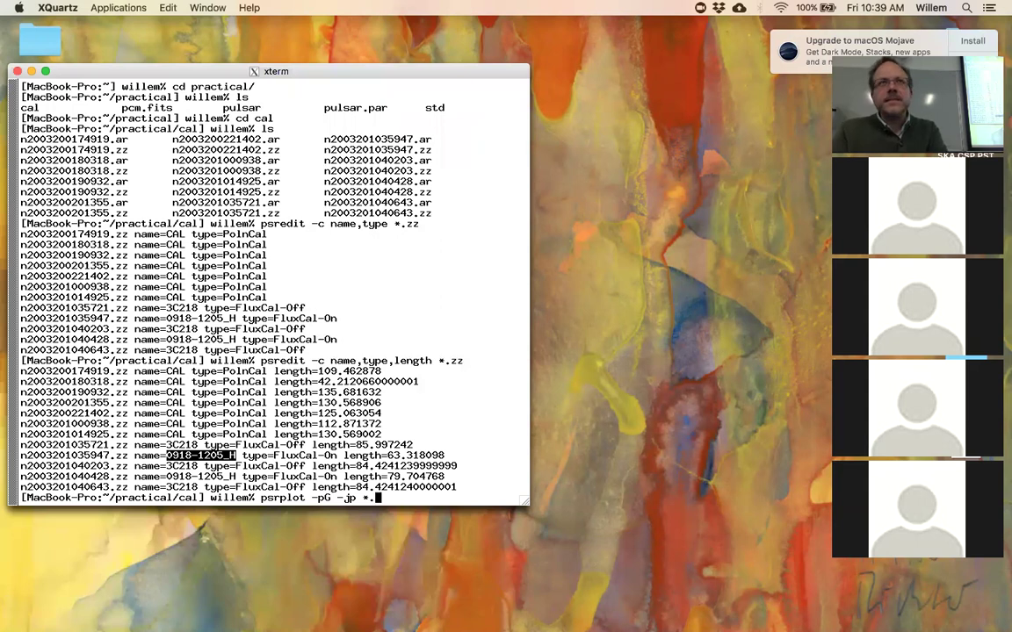
text(zz)
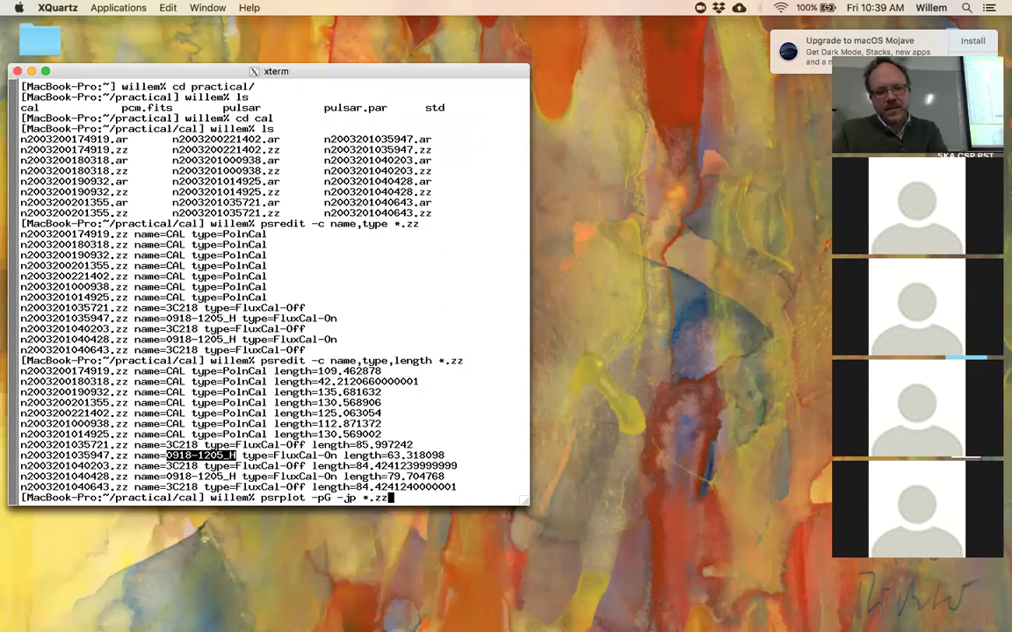
key(Return)
text(/xs)
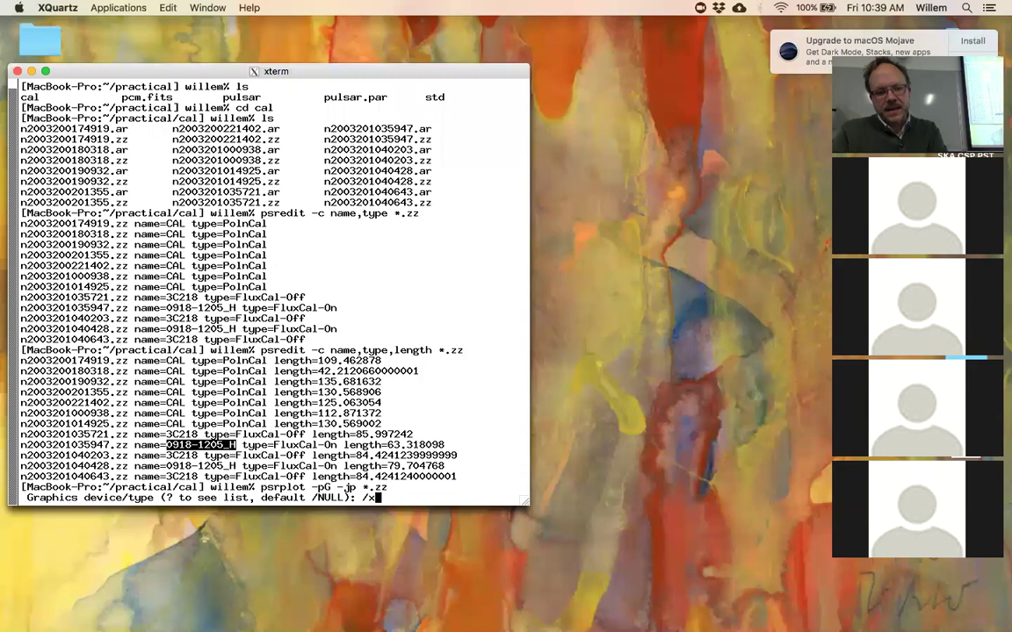
key(Return)
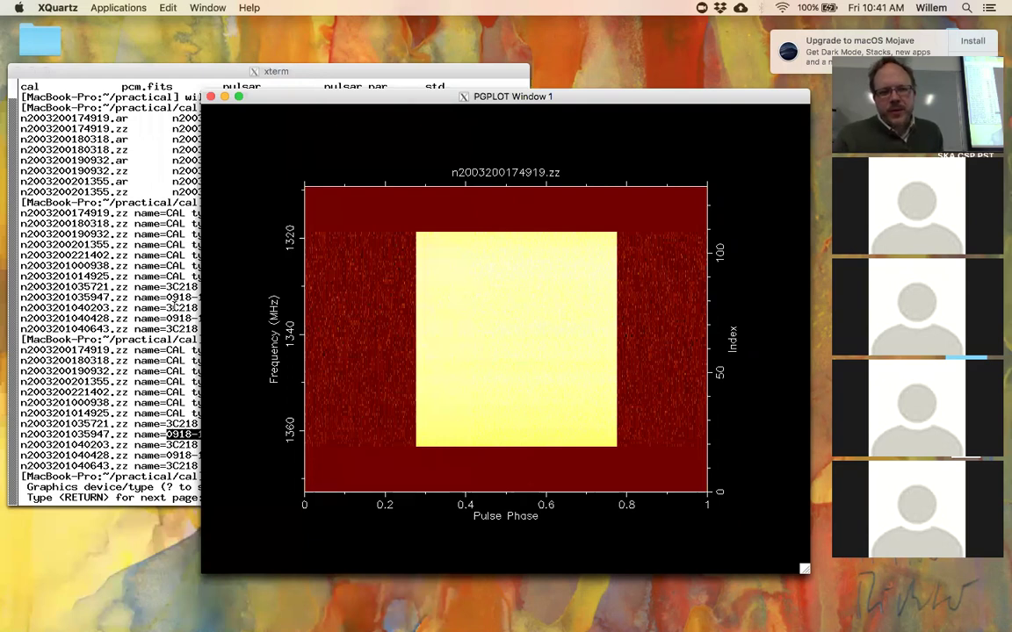
- Stop the running calibrator plot and change to the ../pulsar directory
click(157, 276)
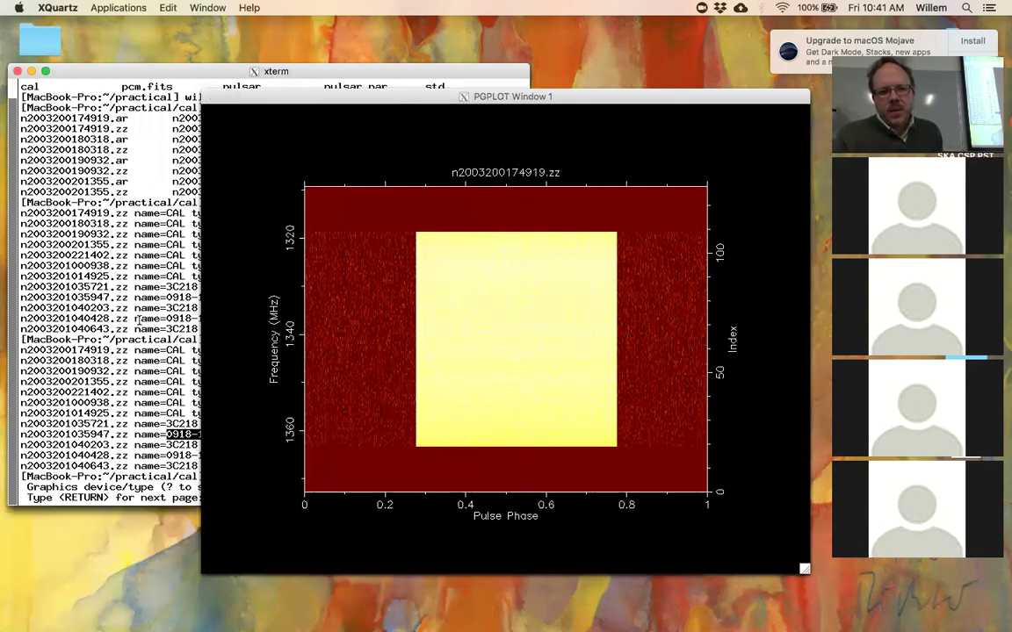
click(116, 298)
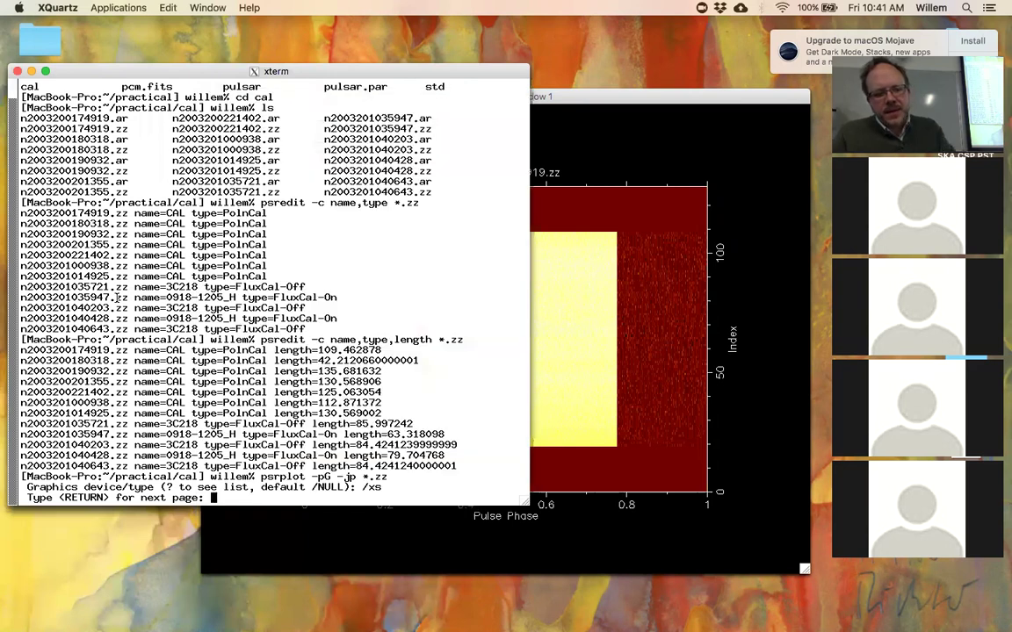
key(ctrl+c)
text(cd ../psr)
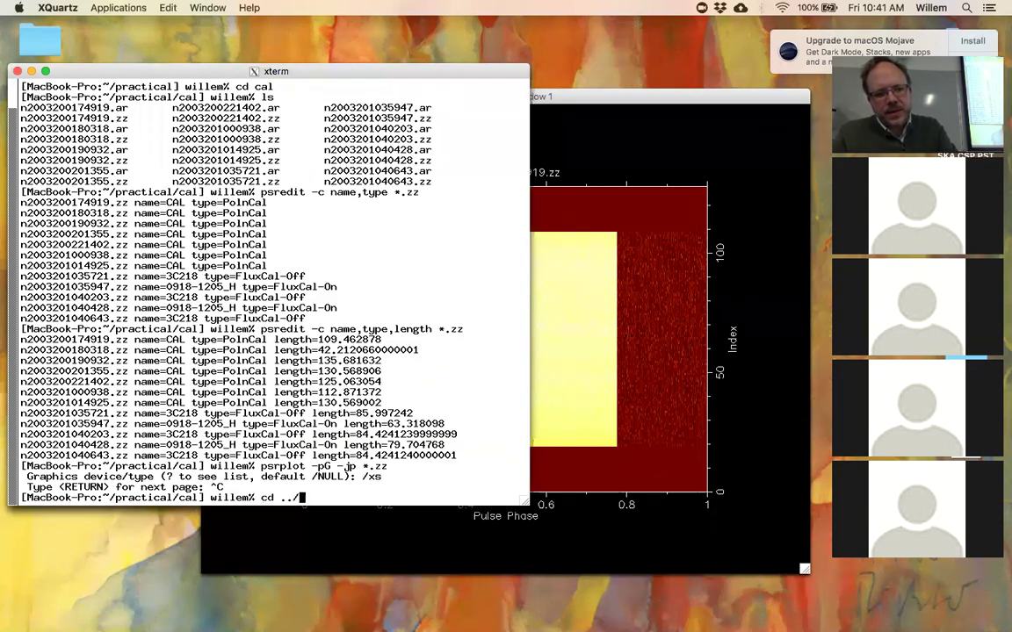
key(BackSpace)
key(BackSpace)
text(ulsar)
key(Return)
- Plot the pulsar files with psrplot -pG -jp *.zz on the /xs graphics device
key(Up)
key(Up)
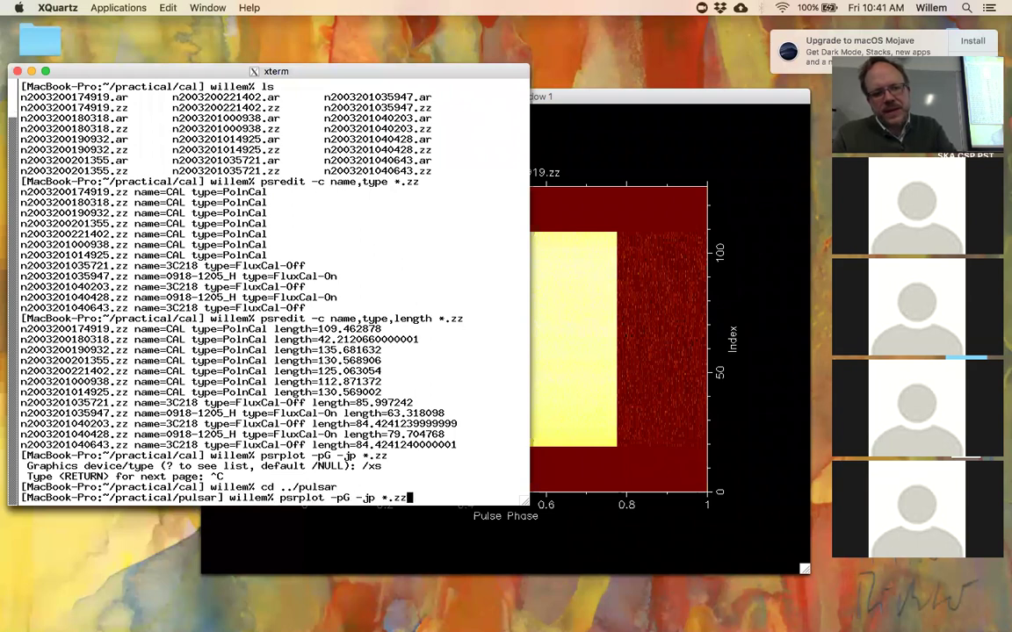
key(Return)
text(/xs)
key(Return)
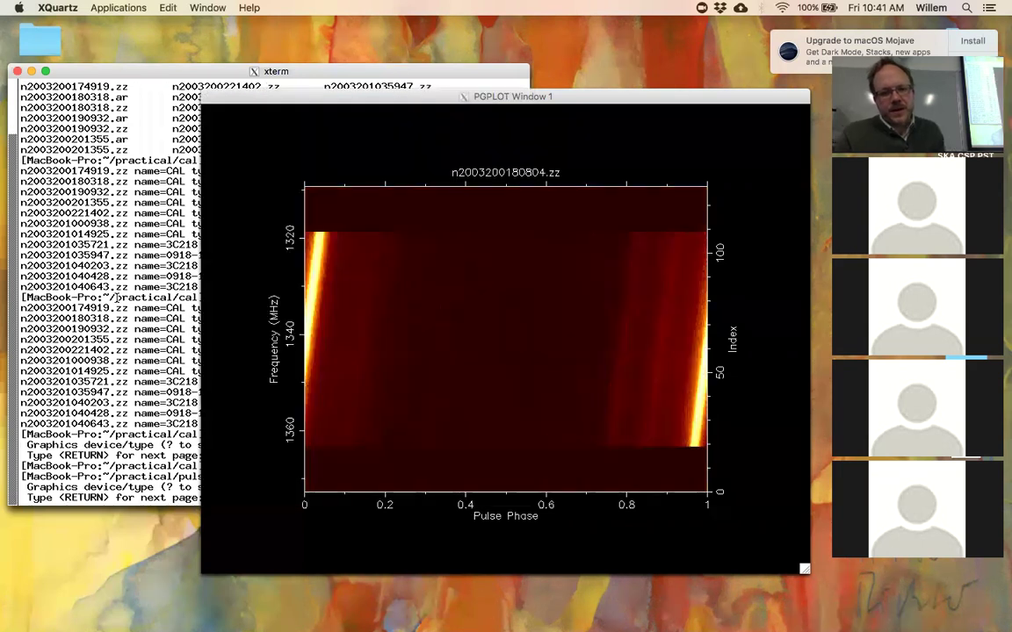
- Stop the *.zz plot and plot the unzapped pulsar files with psrplot -pG -jp *.ar on the /xs device
click(236, 343)
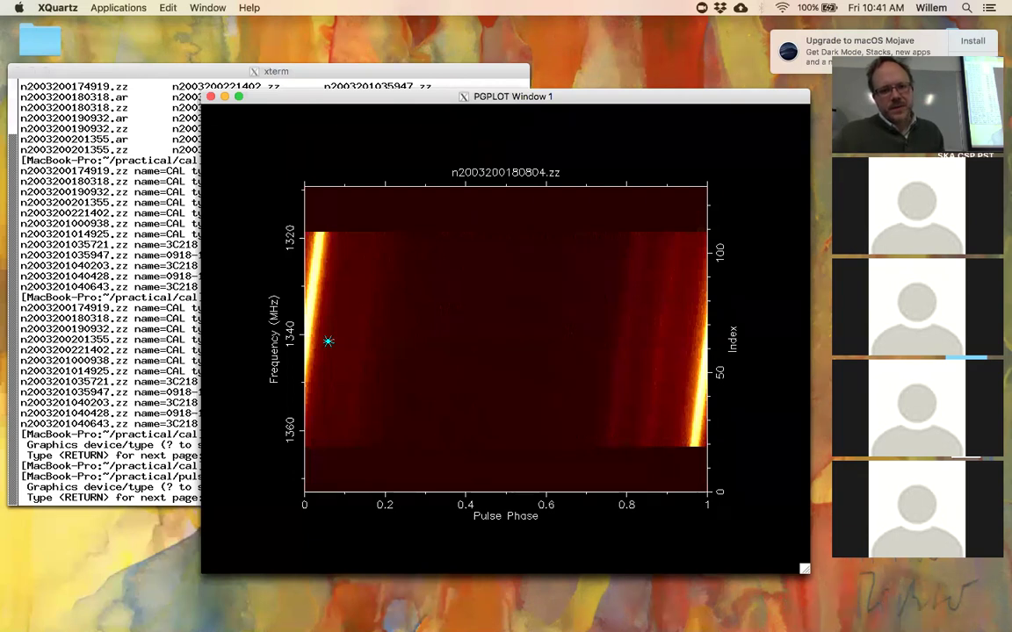
click(109, 341)
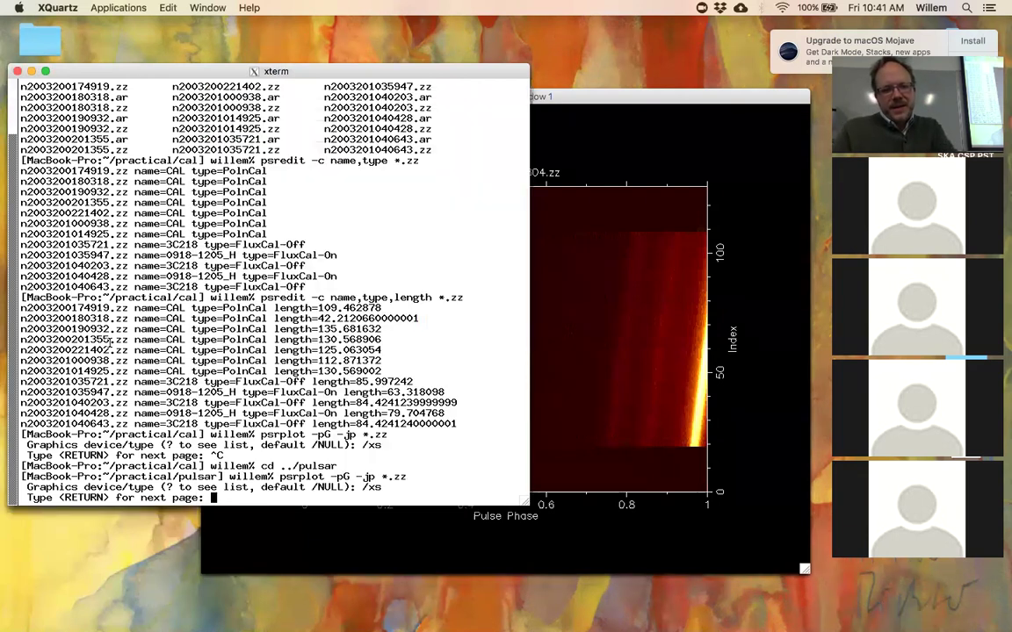
click(527, 199)
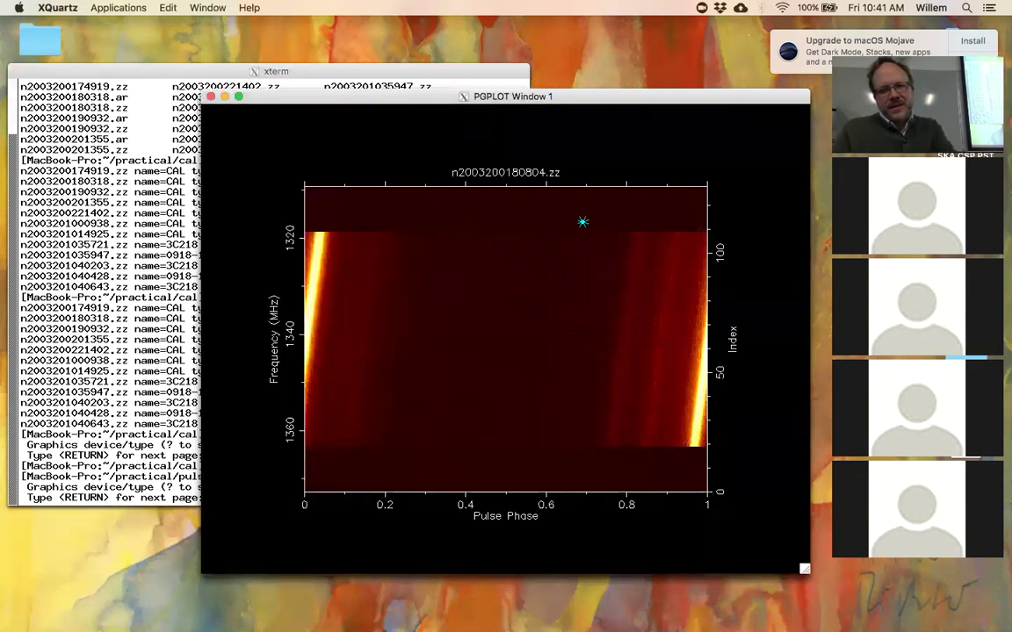
click(161, 217)
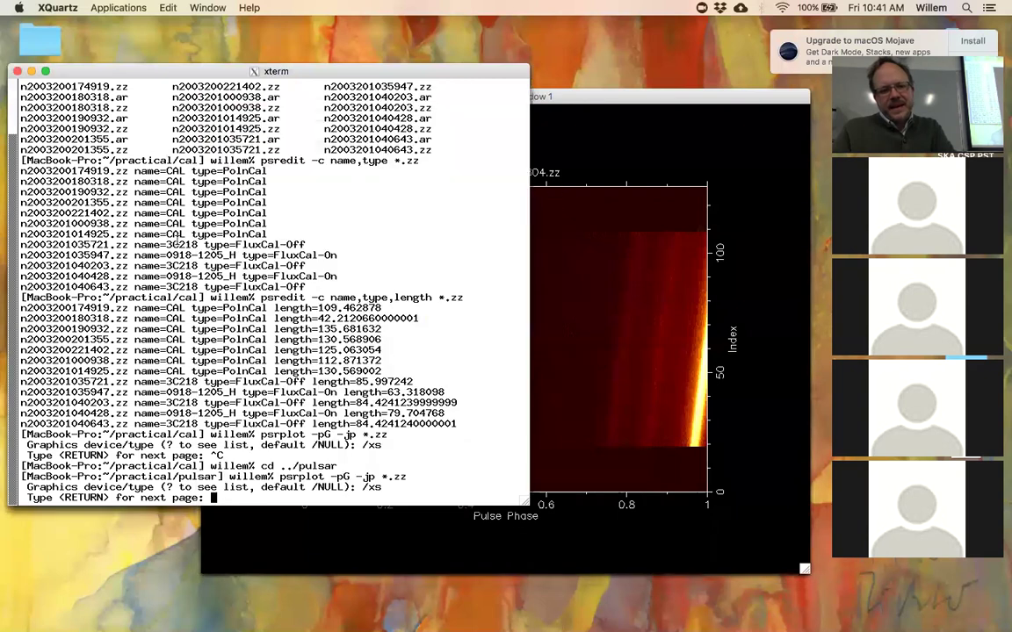
key(ctrl+c)
key(Up)
key(BackSpace)
key(BackSpace)
text(ar)
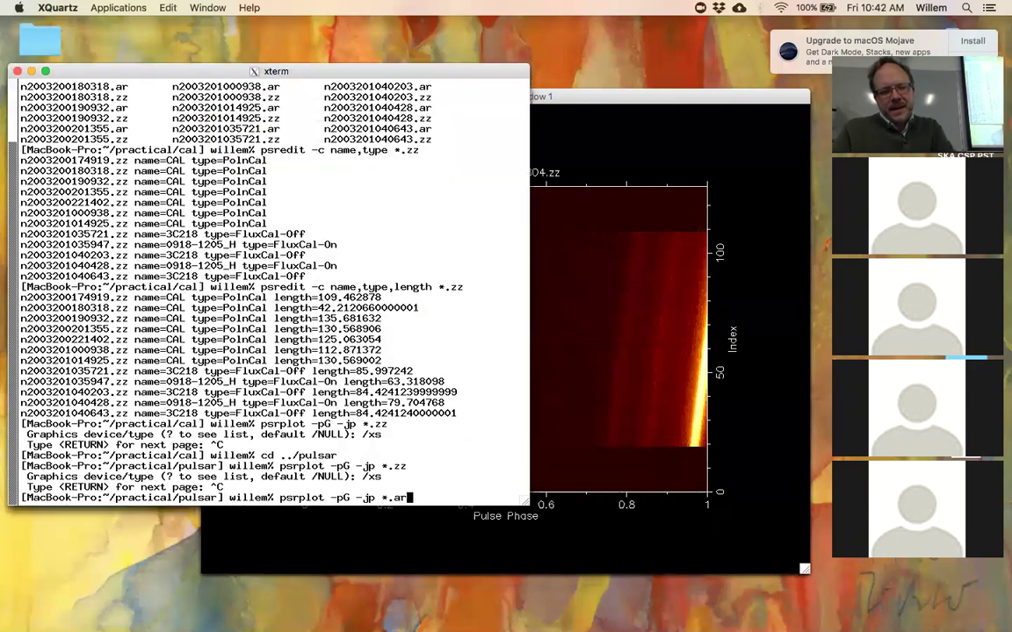
key(Return)
text(/xs)
key(Return)
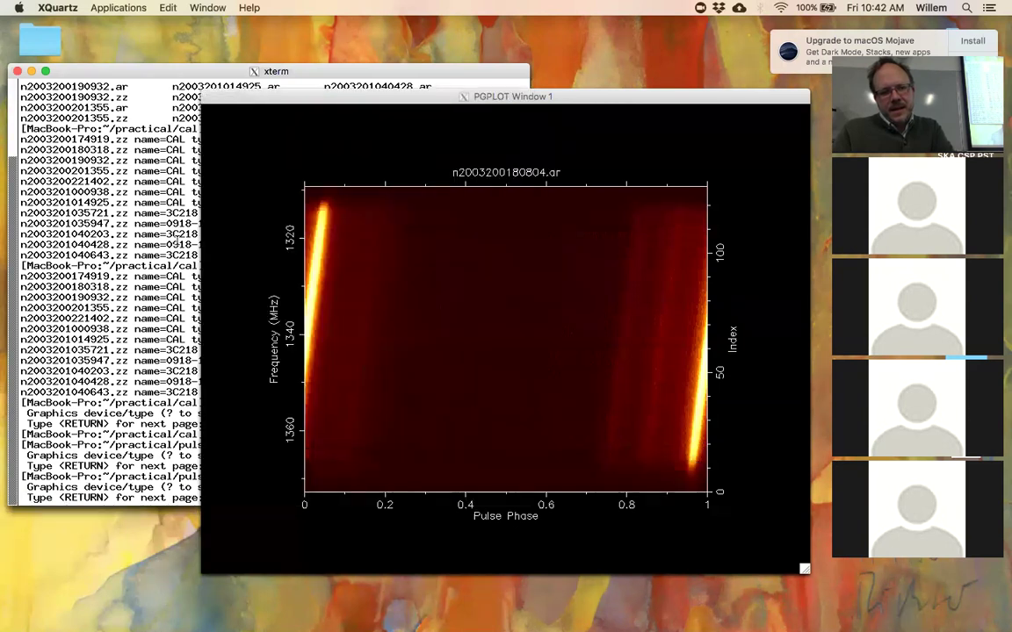
- Stop the *.ar plot, recall its psrplot command and change the plot type to -pD
click(244, 248)
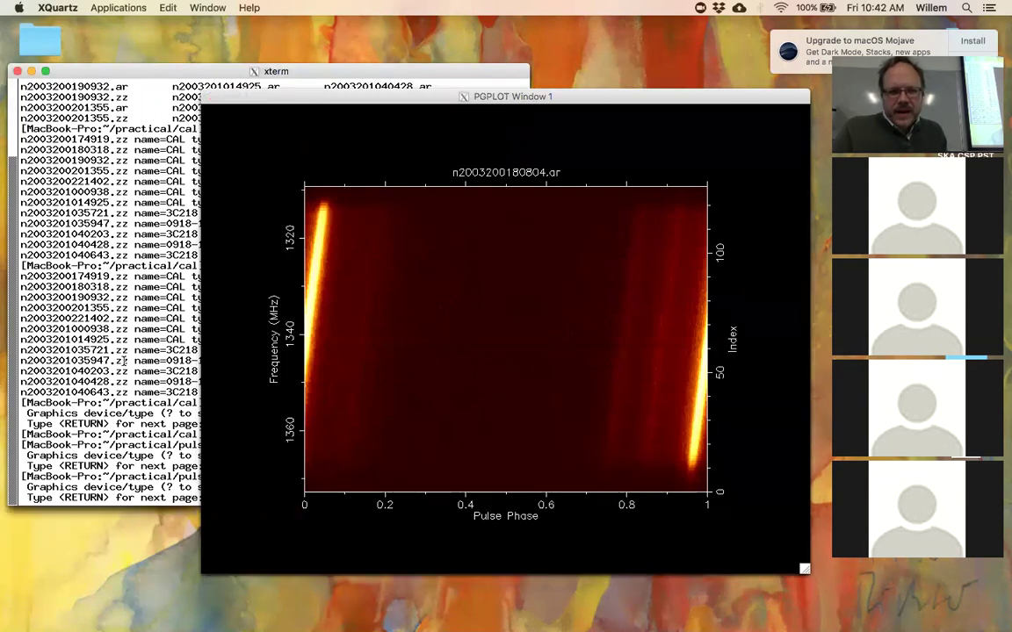
click(112, 326)
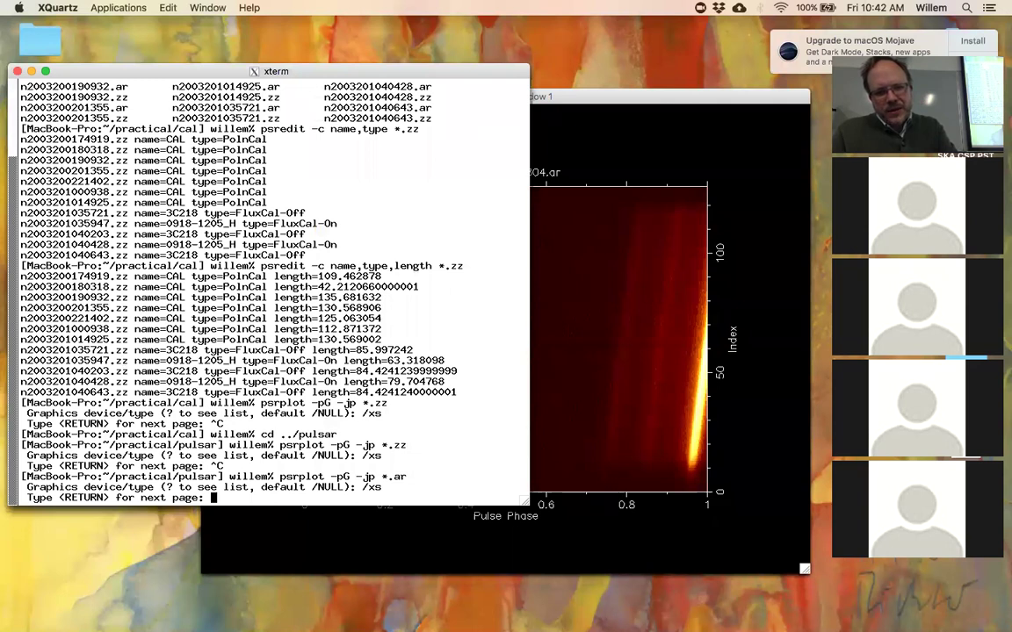
click(600, 110)
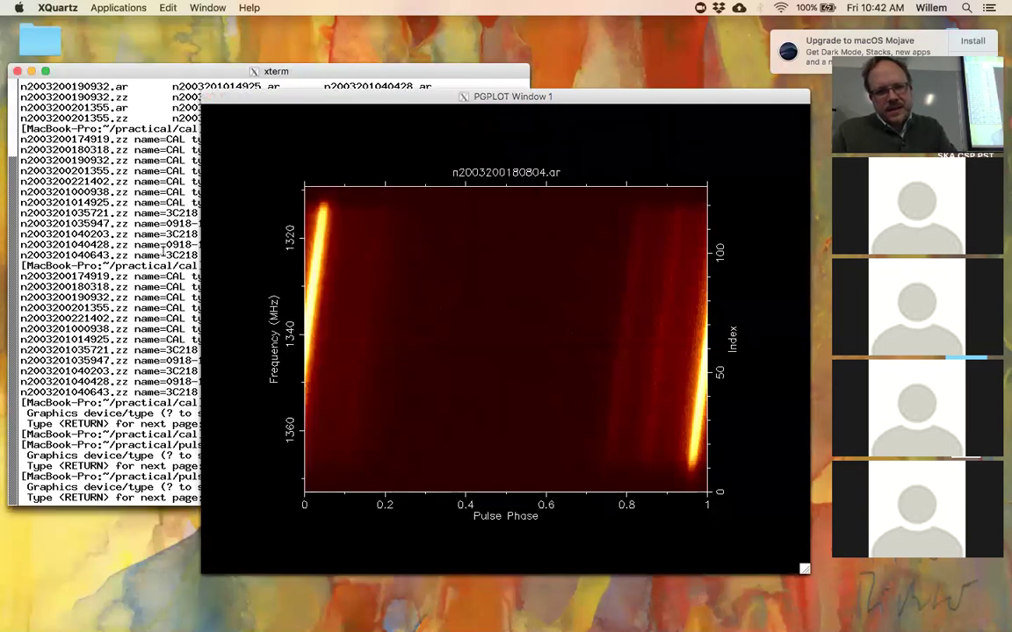
click(164, 253)
key(ctrl+c)
key(Up)
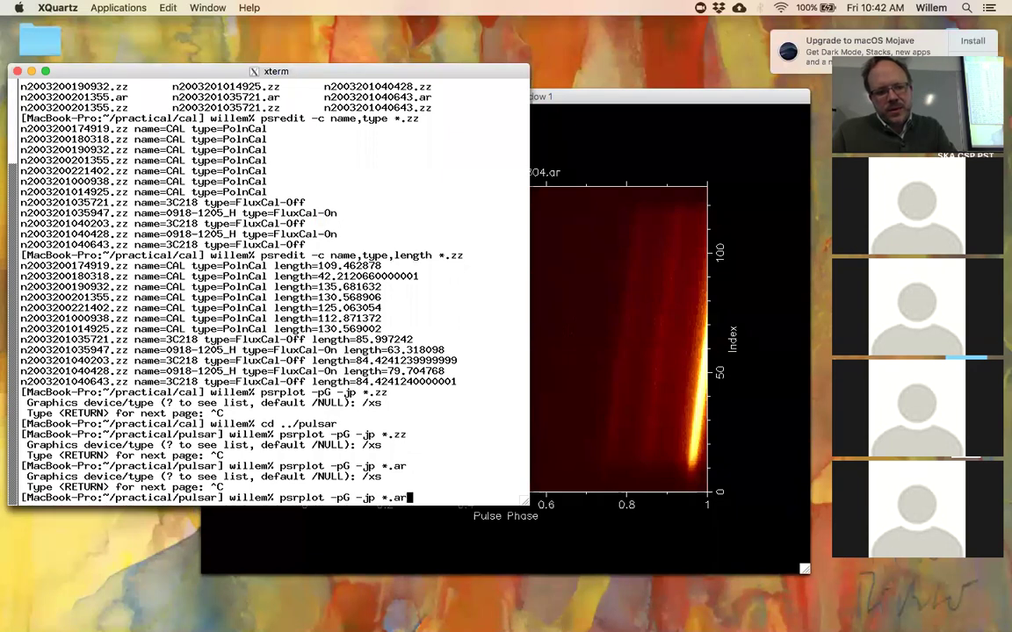
key(Left)
key(Left)
key(Left)
key(Left)
key(Left)
key(Left)
key(Left)
key(Left)
key(Left)
key(BackSpace)
text(D)
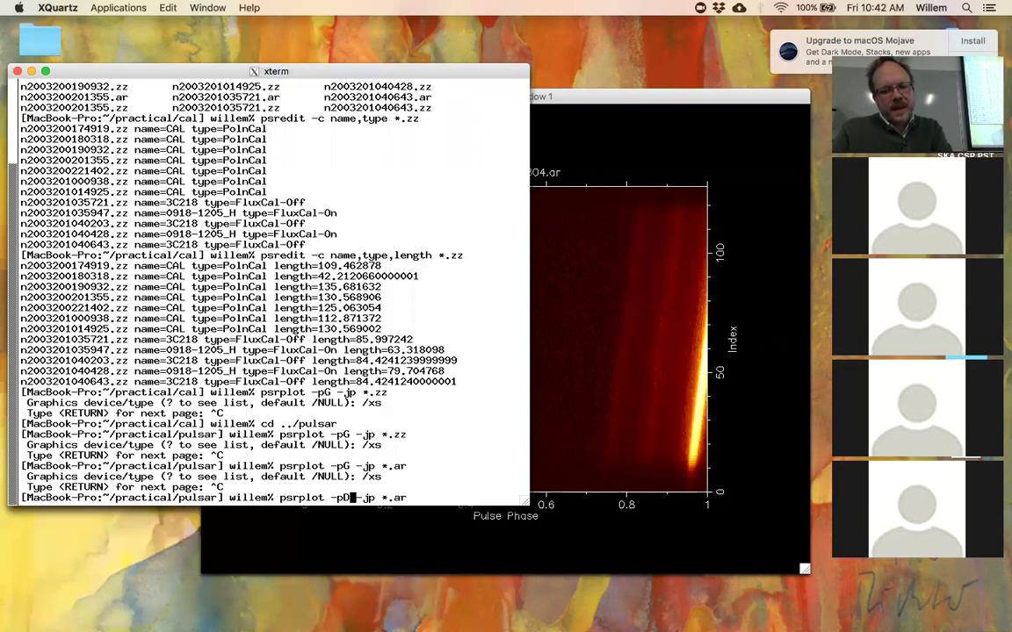
- Add the option -l chan=0- before -jp in the psrplot -pD command and run it on the /xs device
text(-l chan)
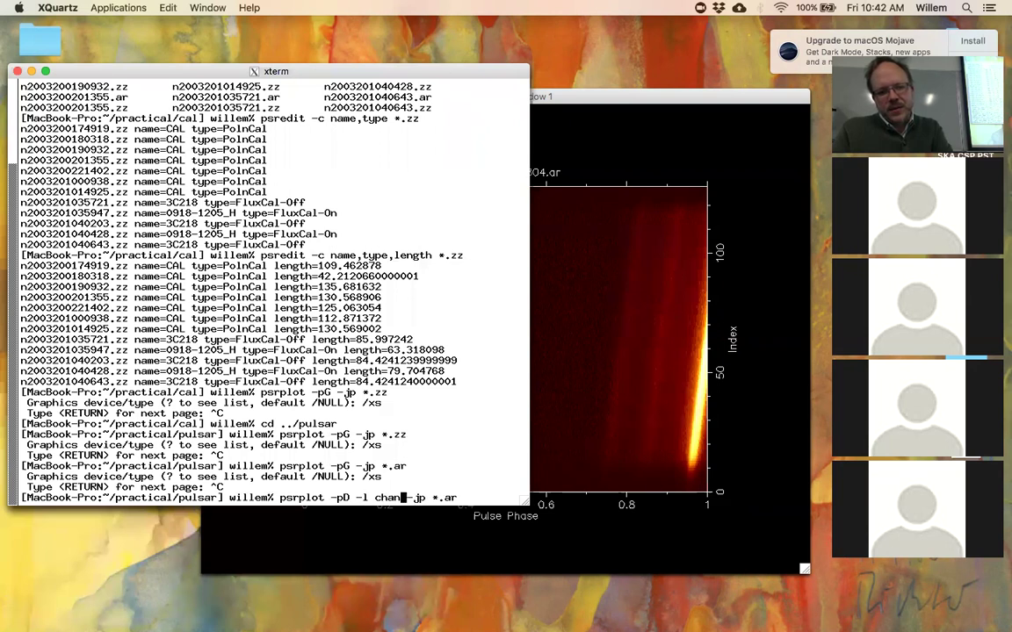
text(=)
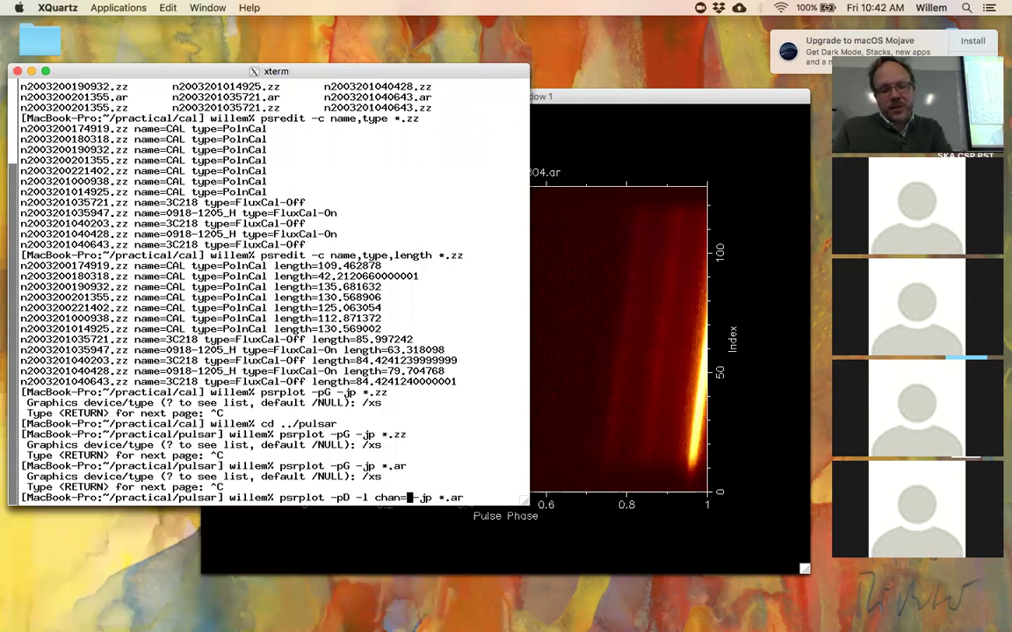
text(0-)
key(Left)
key(Left)
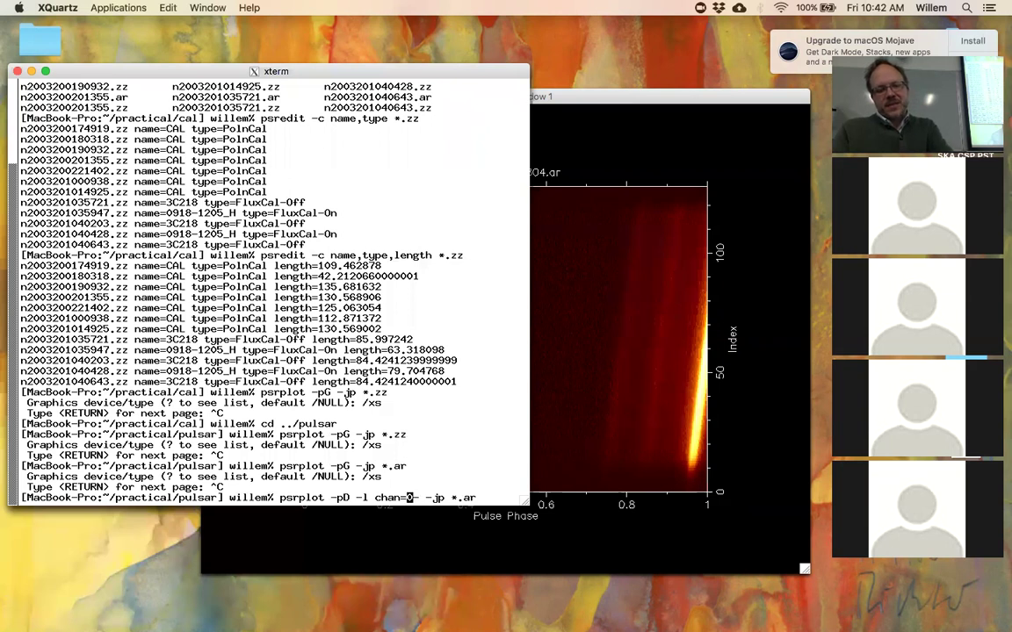
key(Right)
key(Right)
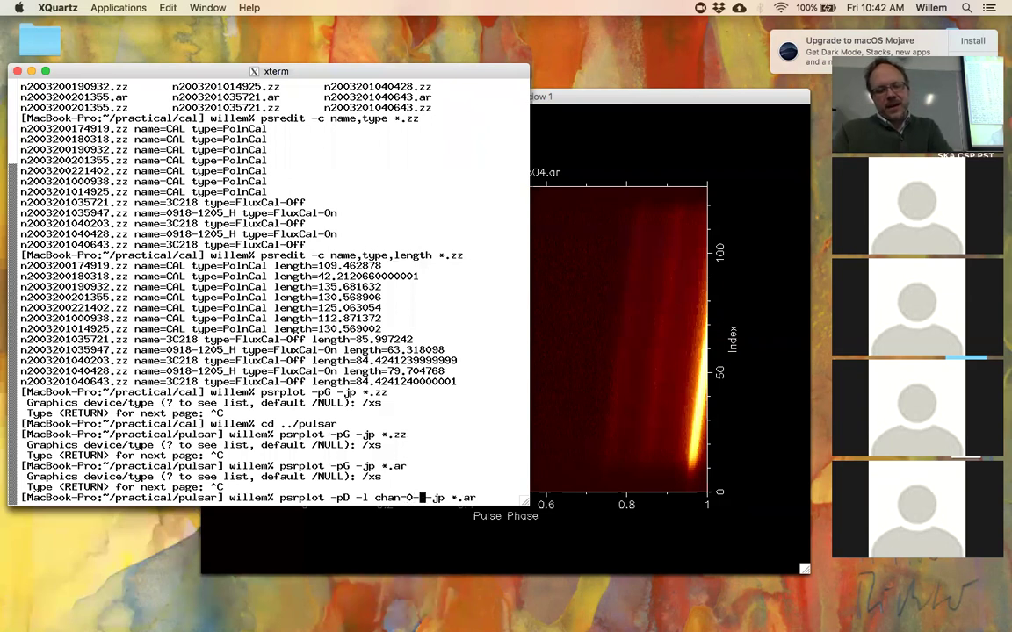
key(Return)
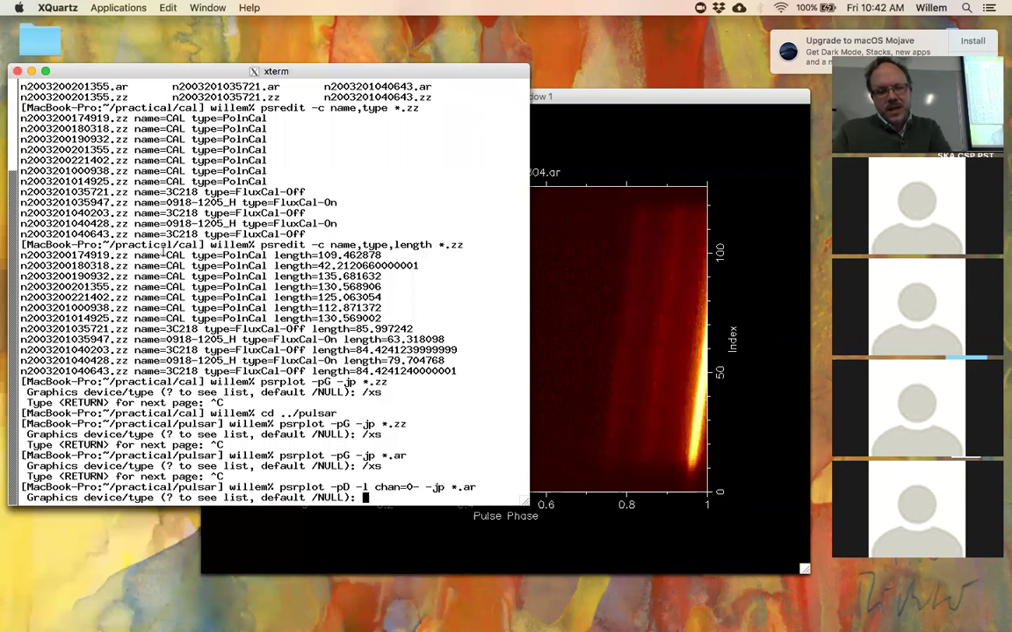
text(/xs)
key(Return)
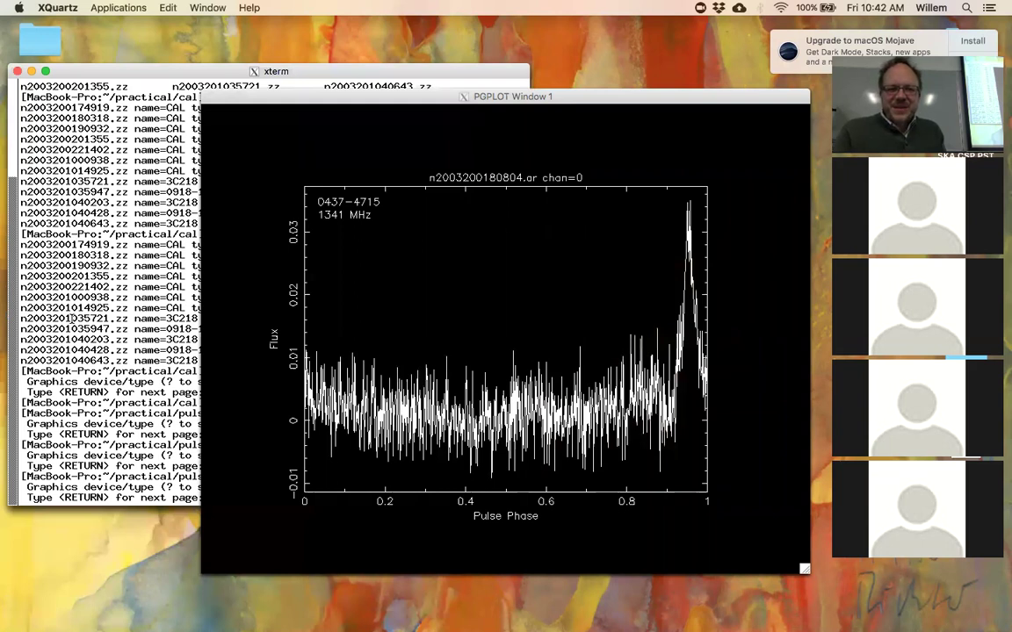
- Page through the pulse profiles of every frequency channel in n2003200180804.ar until channel 0 of n2003200181319.ar
key(Return)
key(Return)
key(Return)
key(Return)
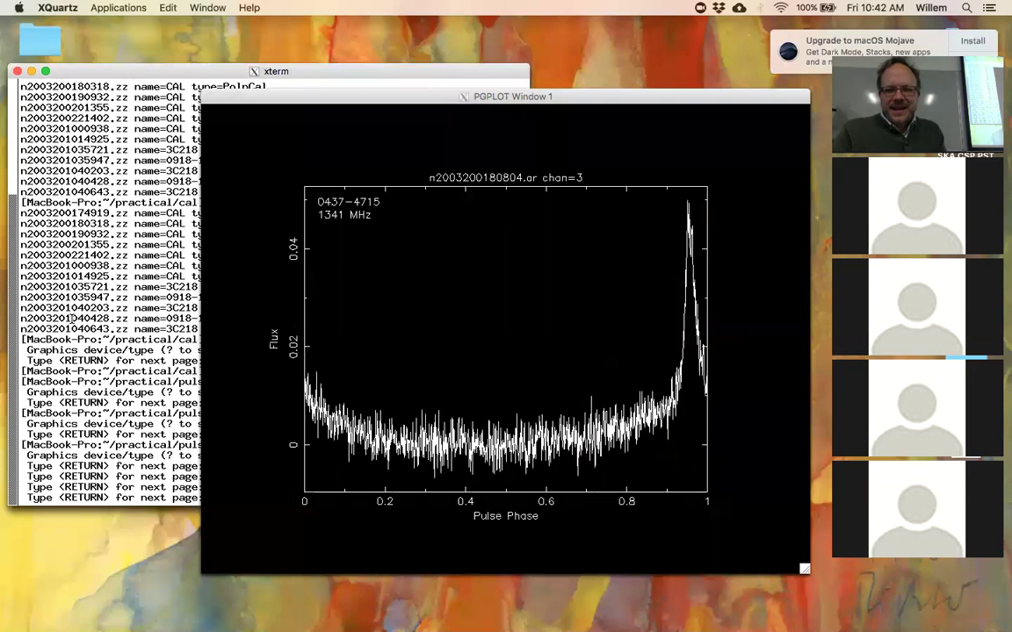
key(Return)
key(Return)
key(Return)
key(Return)
key(Return)
key(Return)
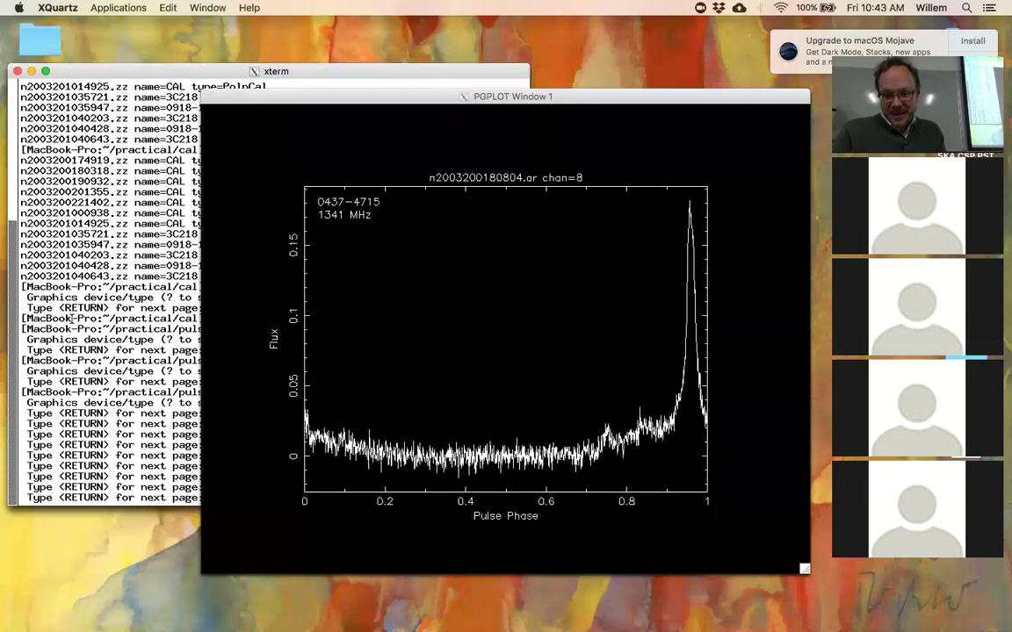
key(Return)
key(Return)
key(Return)
key(Return)
key(Return)
key(Return)
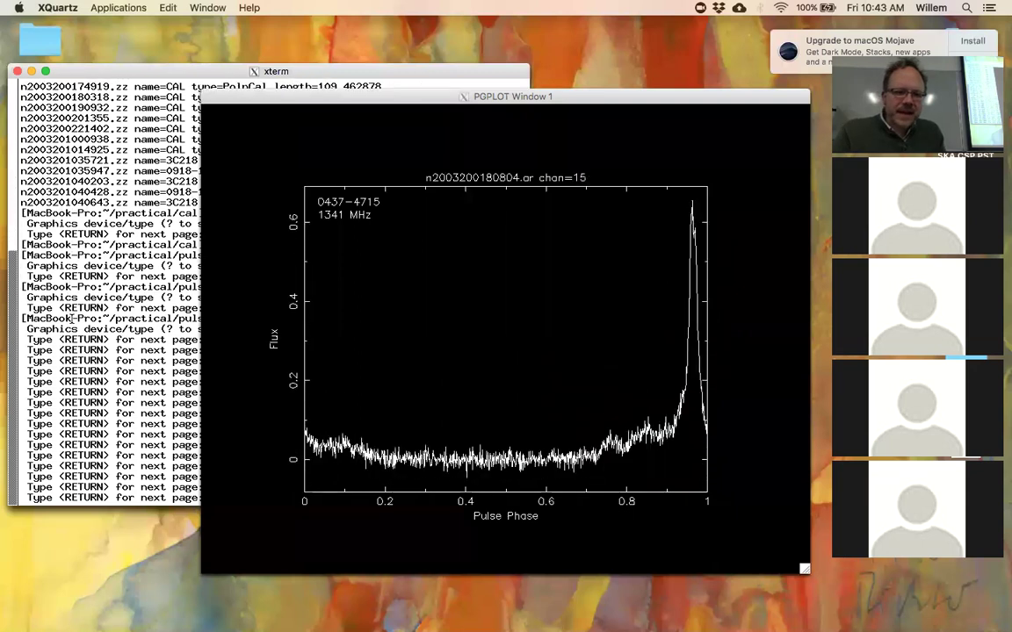
key(Return)
key(Return)
key(Return)
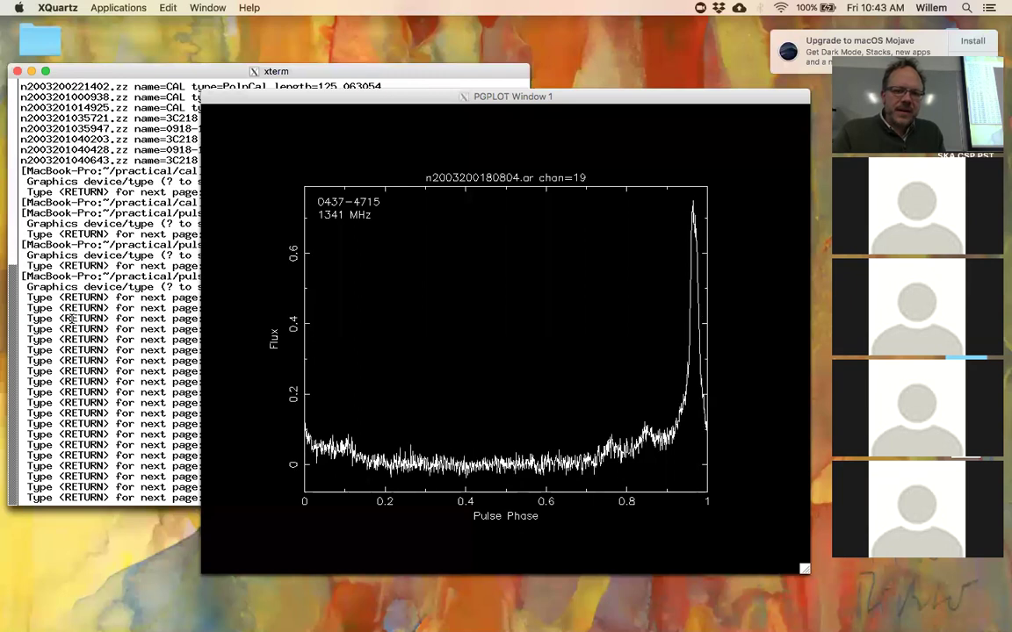
key(Return)
key(Return)
key(Return)
key(Return)
key(Return)
key(Return)
key(Return)
key(Return)
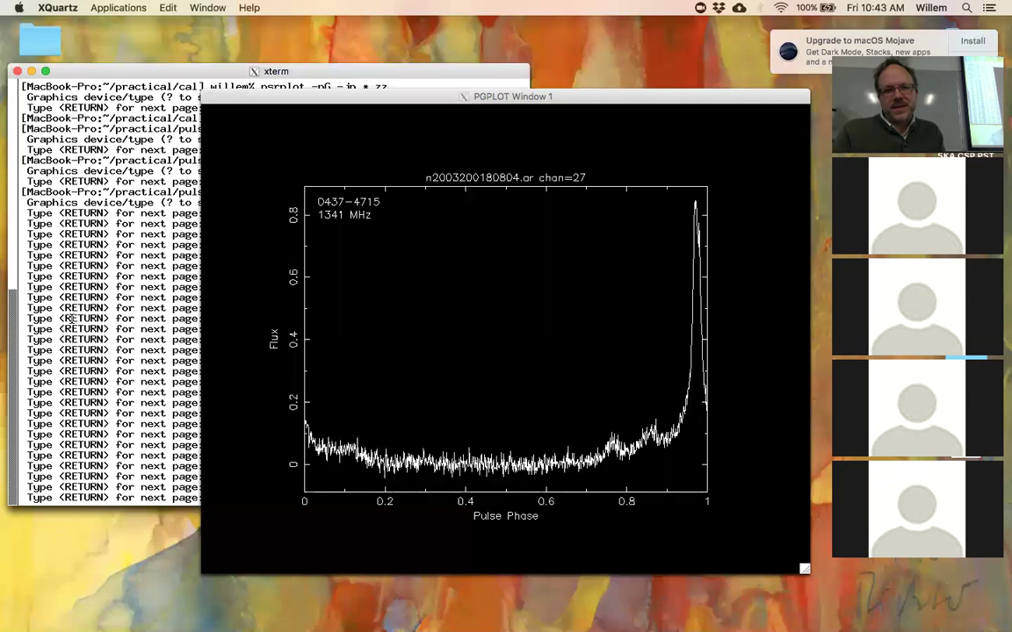
key(Return)
key(Return)
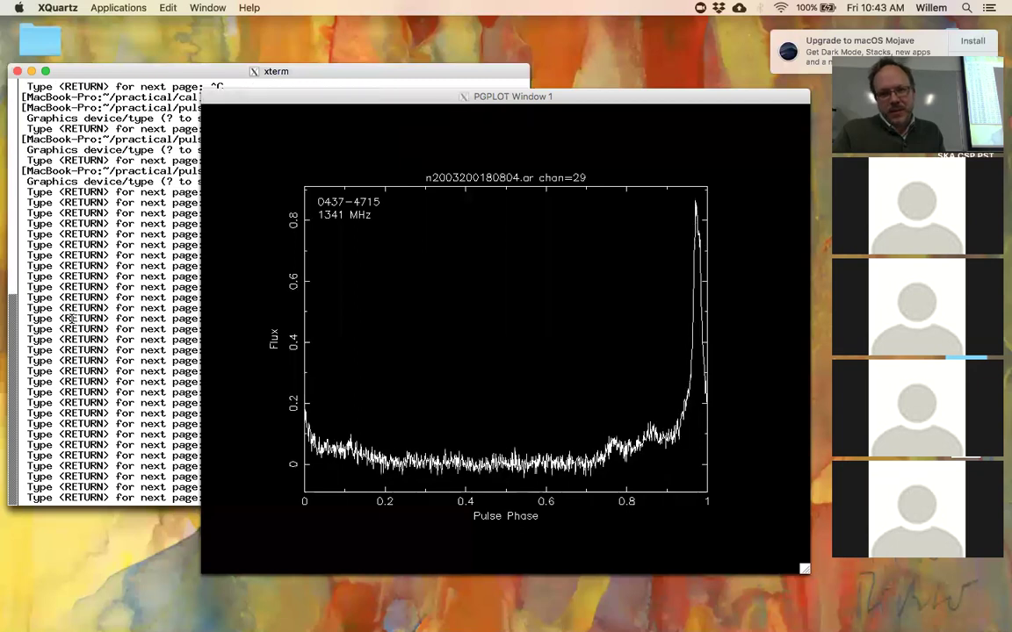
key(Return)
key(Return)
key(Return)
key(Return)
key(Return)
key(Return)
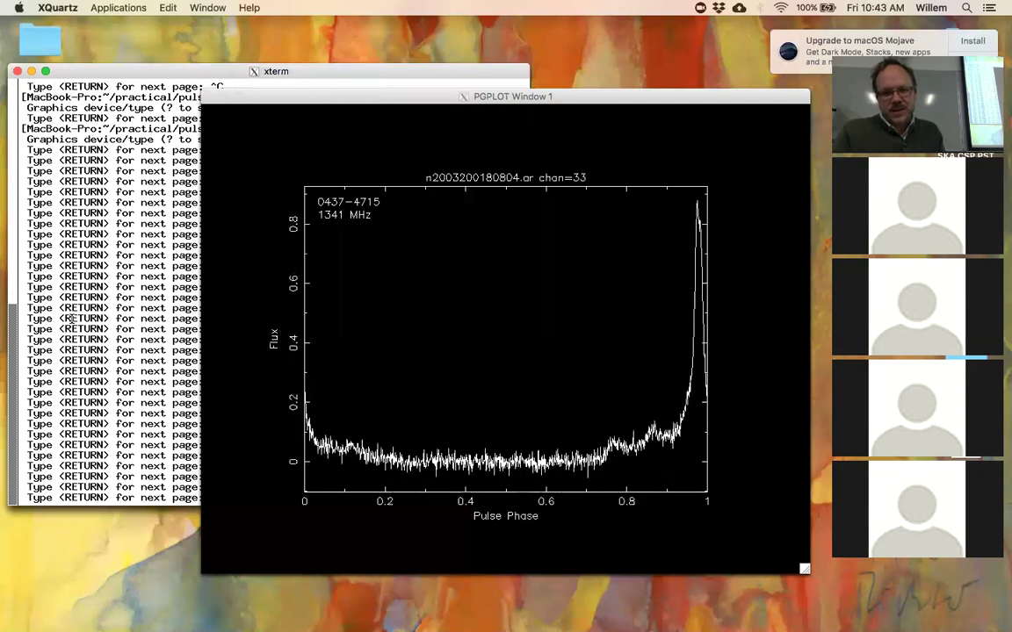
key(Return)
key(Return)
key(Return)
key(Return)
key(Return)
key(Return)
key(Return)
key(Return)
key(Return)
key(Return)
key(Return)
key(Return)
key(Return)
key(Return)
key(Return)
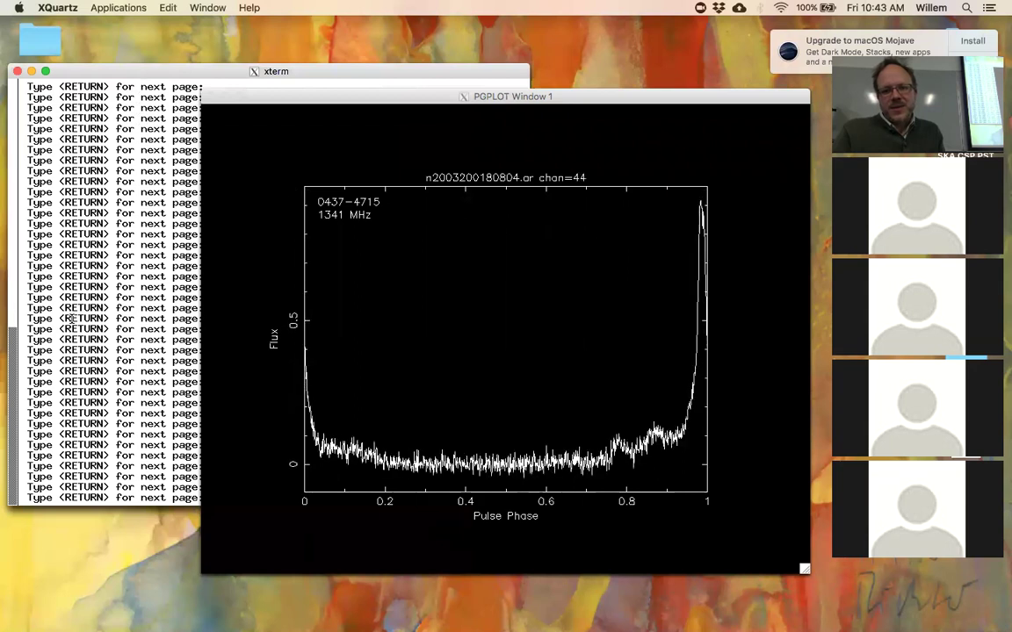
key(Return)
key(Return)
key(Return)
key(Return)
key(Return)
key(Return)
key(Return)
key(Return)
key(Return)
key(Return)
key(Return)
key(Return)
key(Return)
key(Return)
key(Return)
key(Return)
key(Return)
key(Return)
key(Return)
key(Return)
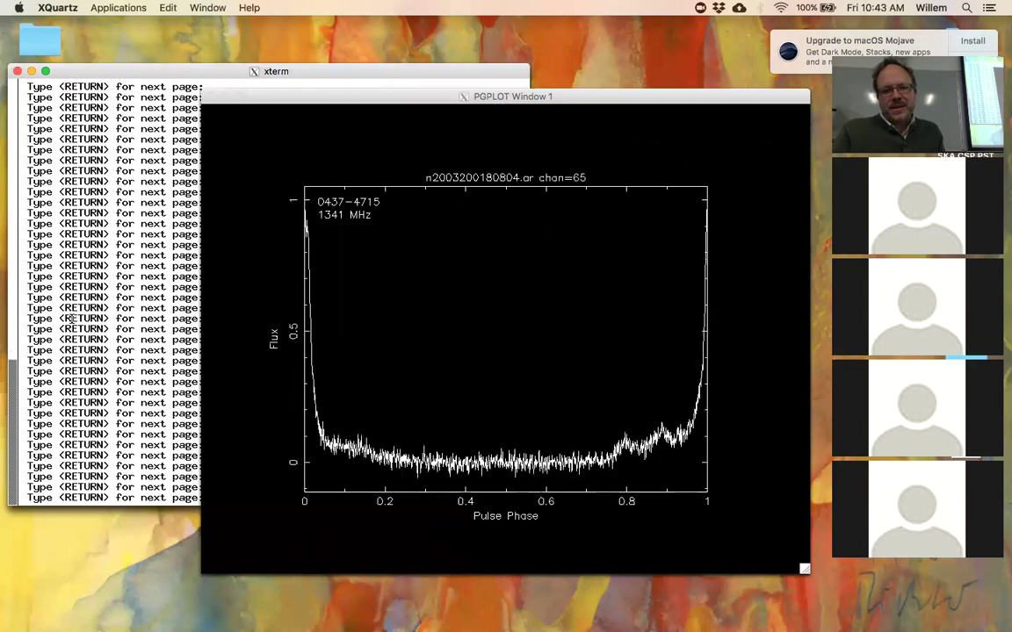
key(Return)
key(Return)
key(Return)
key(Return)
key(Return)
key(Return)
key(Return)
key(Return)
key(Return)
key(Return)
key(Return)
key(Return)
key(Return)
key(Return)
key(Return)
key(Return)
key(Return)
key(Return)
key(Return)
key(Return)
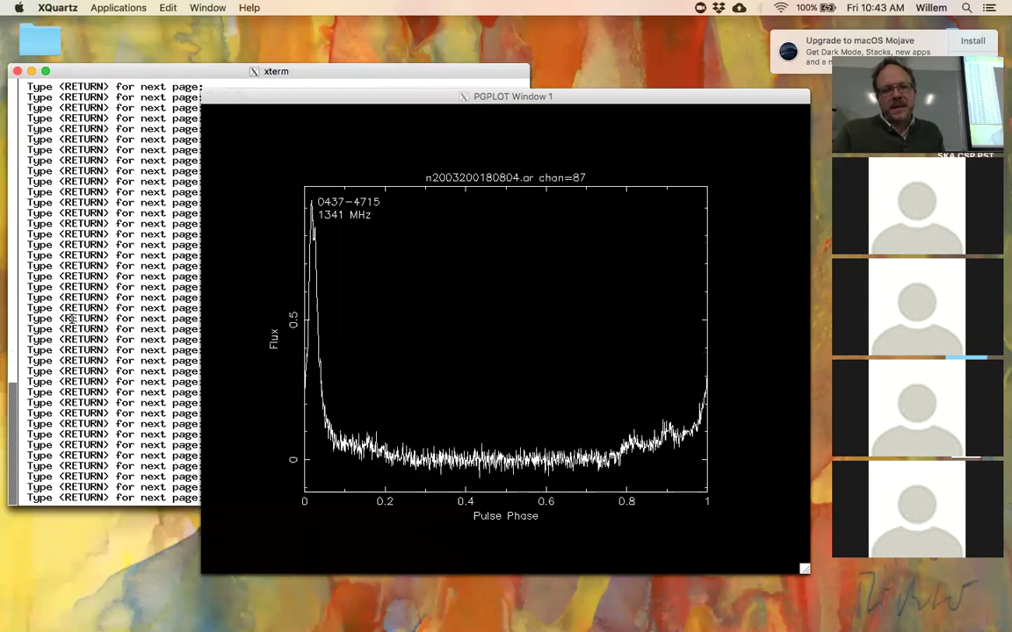
key(Return)
key(Return)
key(Return)
key(Return)
key(Return)
key(Return)
key(Return)
key(Return)
key(Return)
key(Return)
key(Return)
key(Return)
key(Return)
key(Return)
key(Return)
key(Return)
key(Return)
key(Return)
key(Return)
key(Return)
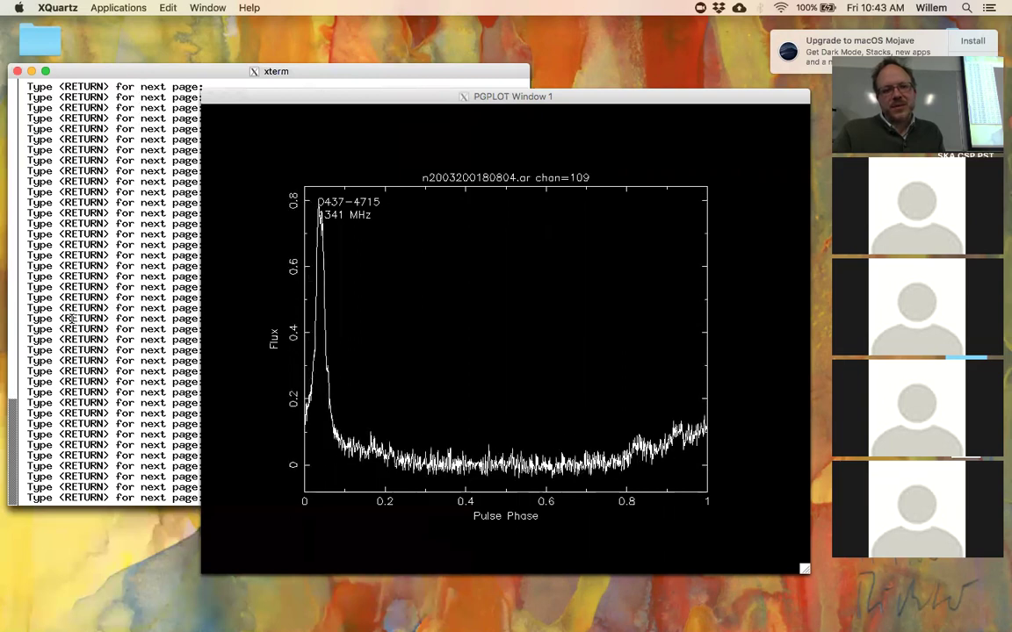
key(Return)
key(Return)
key(Return)
key(Return)
key(Return)
key(Return)
key(Return)
key(Return)
key(Return)
key(Return)
key(Return)
key(Return)
key(Return)
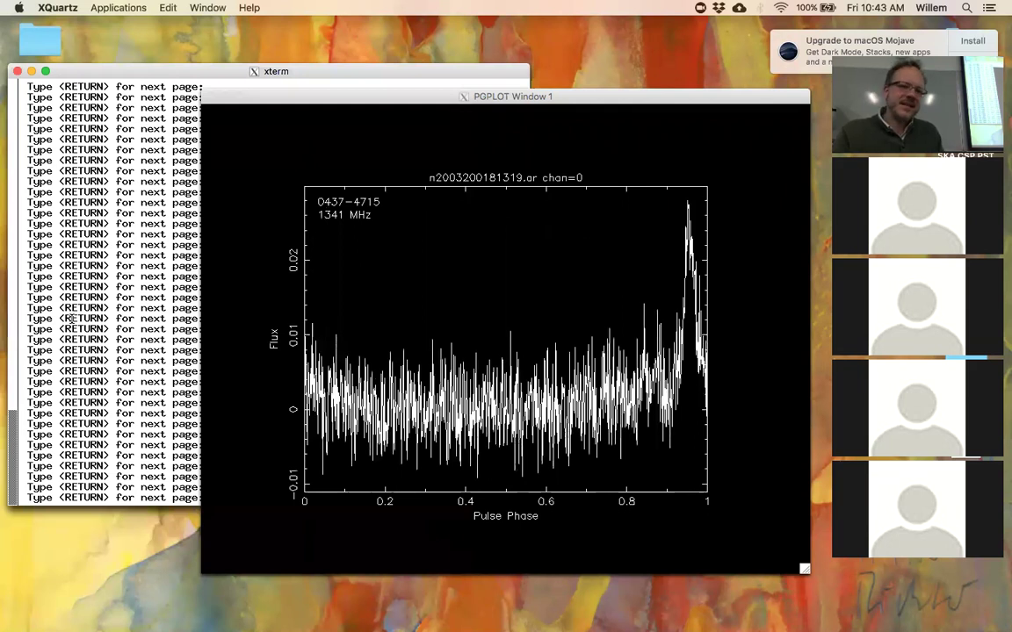
- Page through the profiles of n2003200181319.ar up to channel 7, and stop the psrplot run to return to the shell
key(Return)
key(Return)
key(Return)
key(Return)
key(Return)
key(Return)
key(Return)
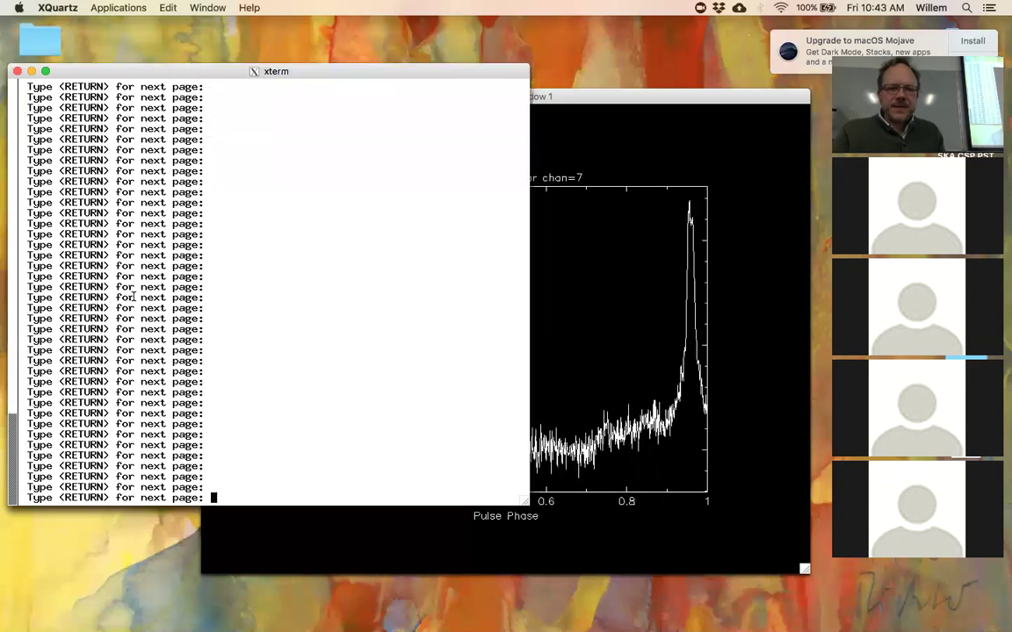
click(132, 297)
key(ctrl+c)
key(Return)
key(Return)
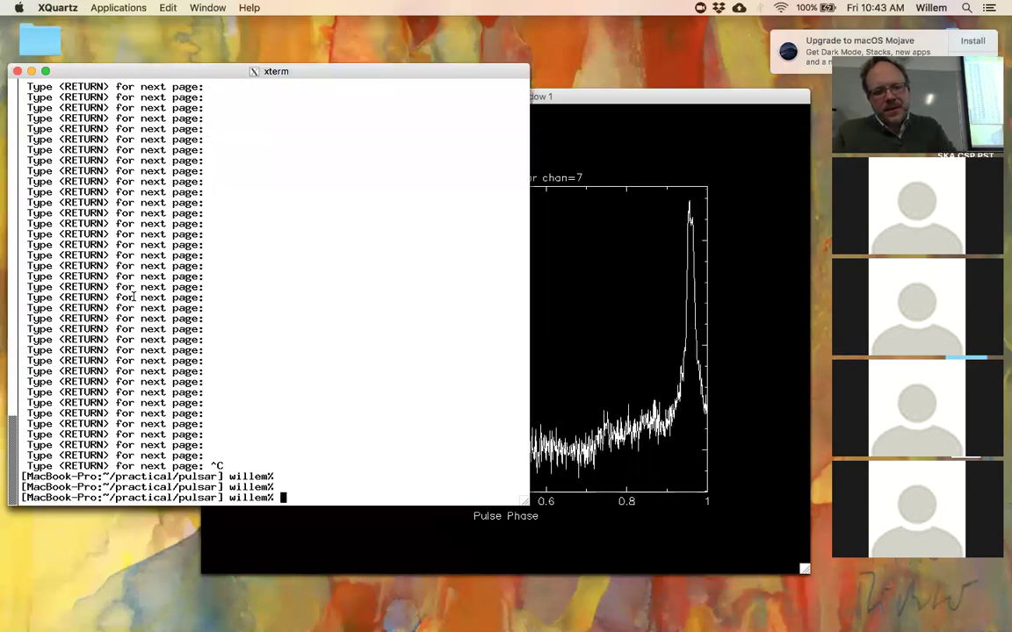
- Change to the ../std directory and list its files
text(cd ../)
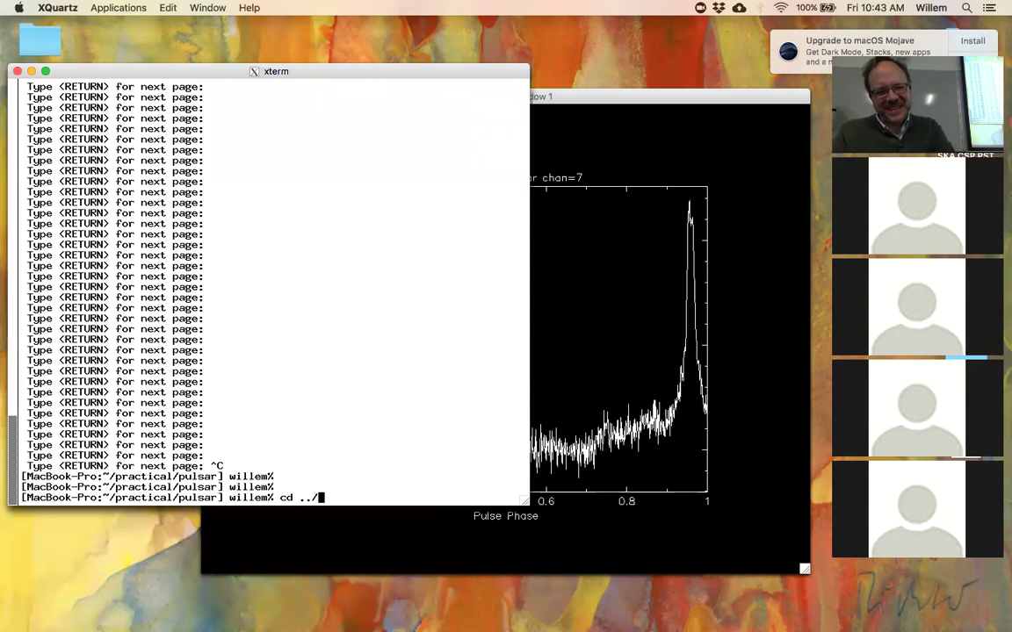
text(std)
key(Return)
text(ls)
key(Return)
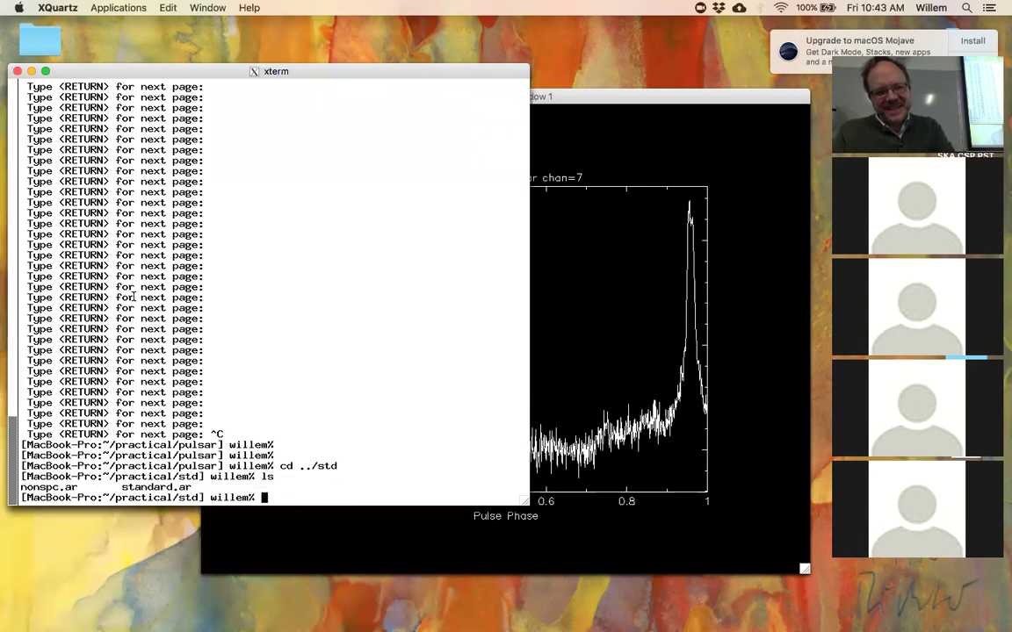
- Plot the standard archives per channel with psrplot -pD -l chan=0- -jp *.ar on the /xs graphics device
key(Up)
key(Up)
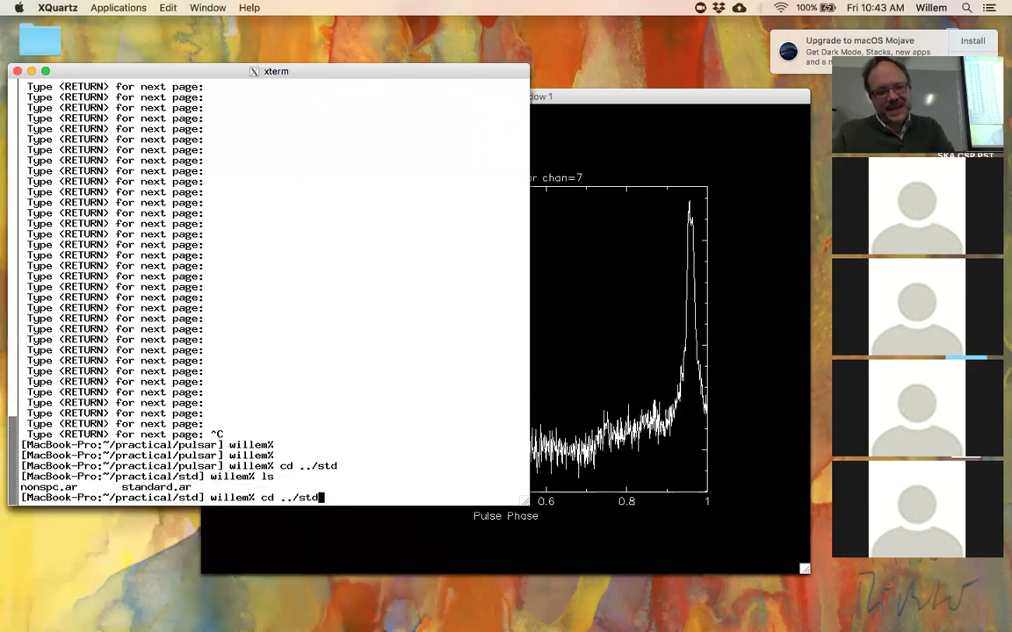
key(Up)
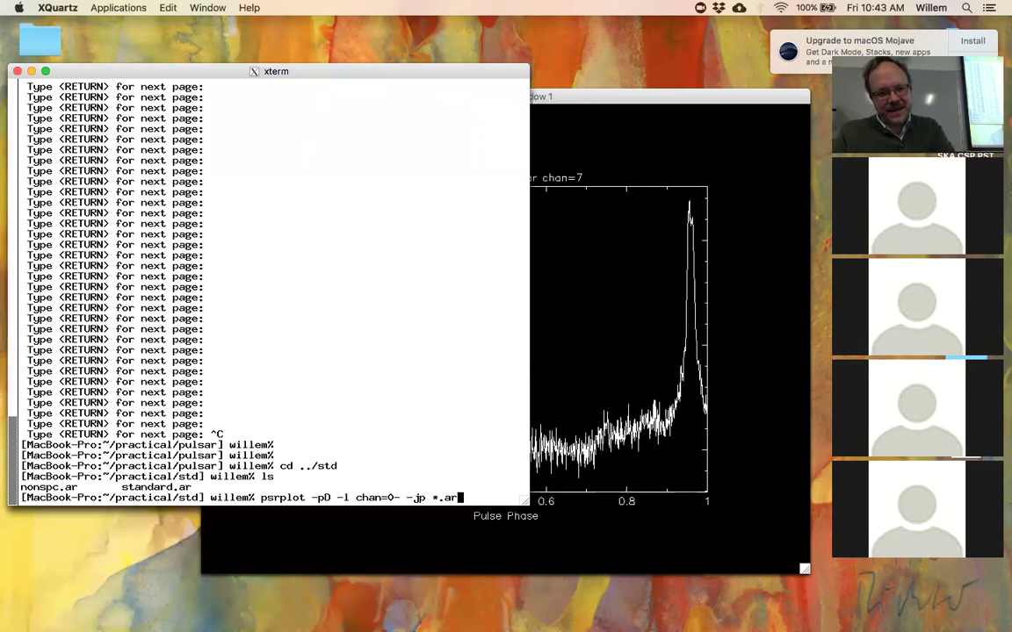
key(Return)
text(/xs)
key(Return)
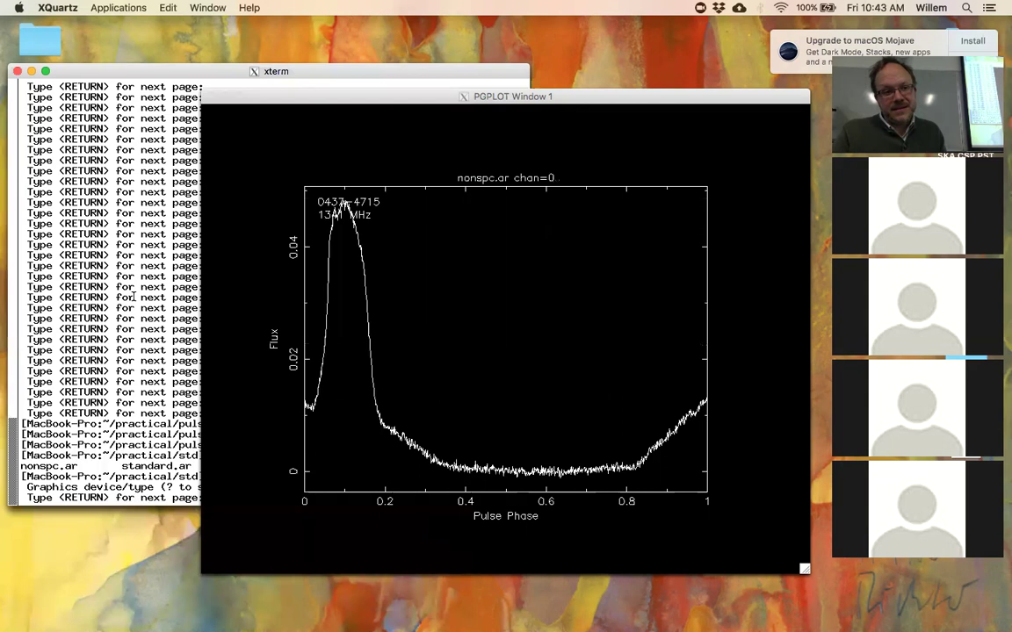
click(262, 158)
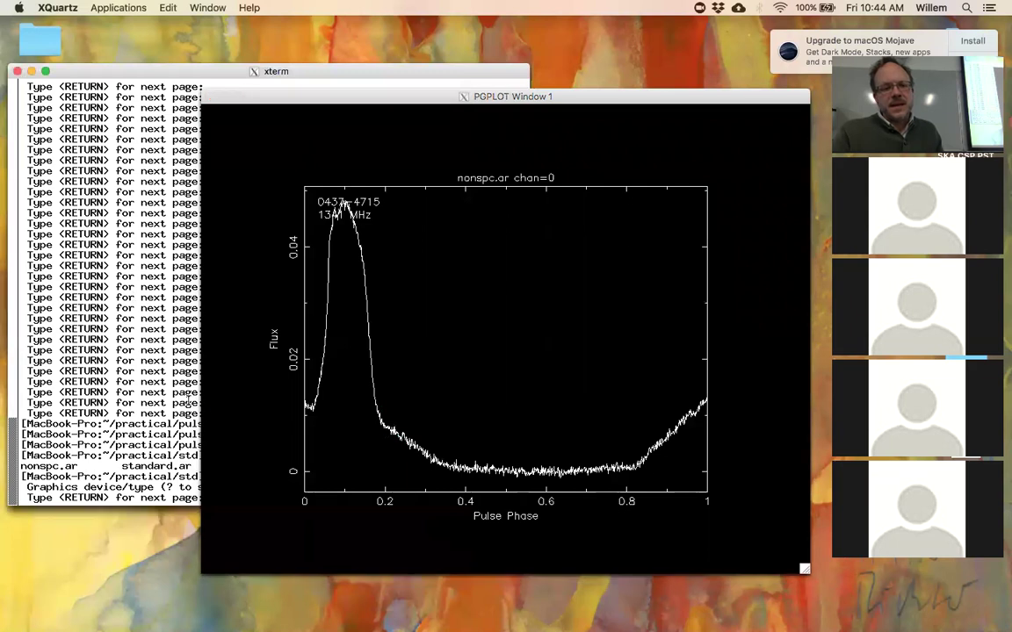
- Stop the per-channel run and plot the standard archives against frequency with psrplot -pG *.ar on the /xs graphics device
click(187, 404)
key(ctrl+c)
key(Up)
key(Left)
key(Left)
key(Left)
key(Left)
key(Left)
key(BackSpace)
key(BackSpace)
key(BackSpace)
key(BackSpace)
key(BackSpace)
key(BackSpace)
key(BackSpace)
key(BackSpace)
key(BackSpace)
key(BackSpace)
key(BackSpace)
key(BackSpace)
key(BackSpace)
key(BackSpace)
key(BackSpace)
key(BackSpace)
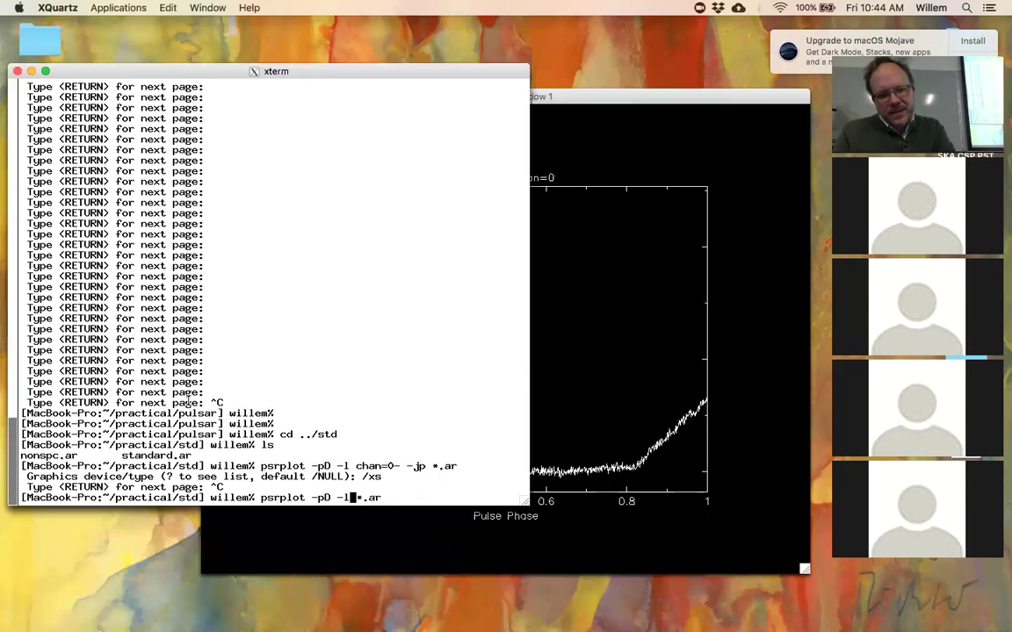
text(G)
key(Return)
text(/xs)
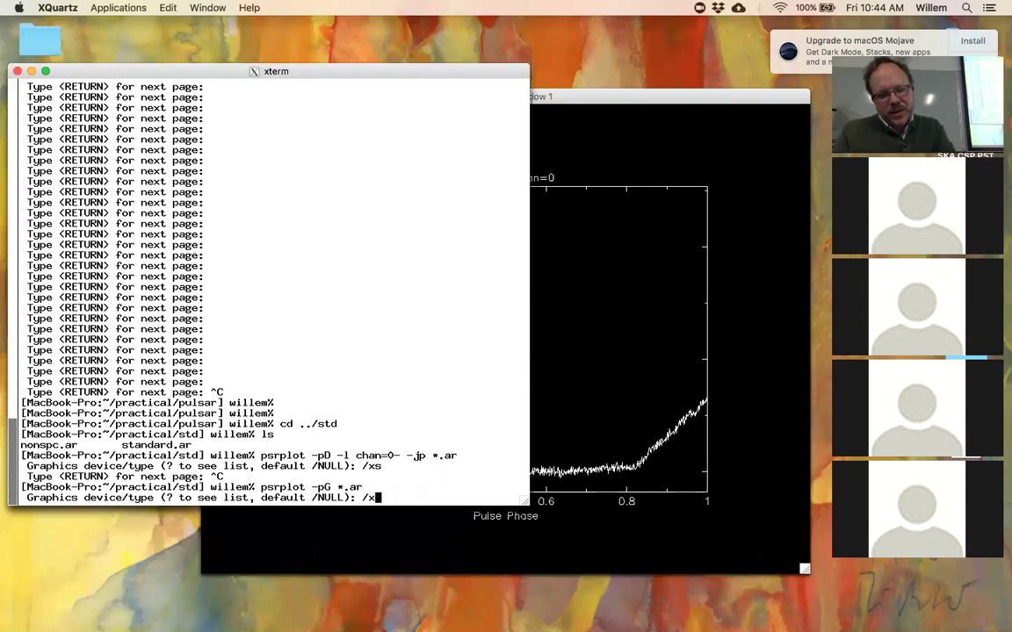
key(Return)
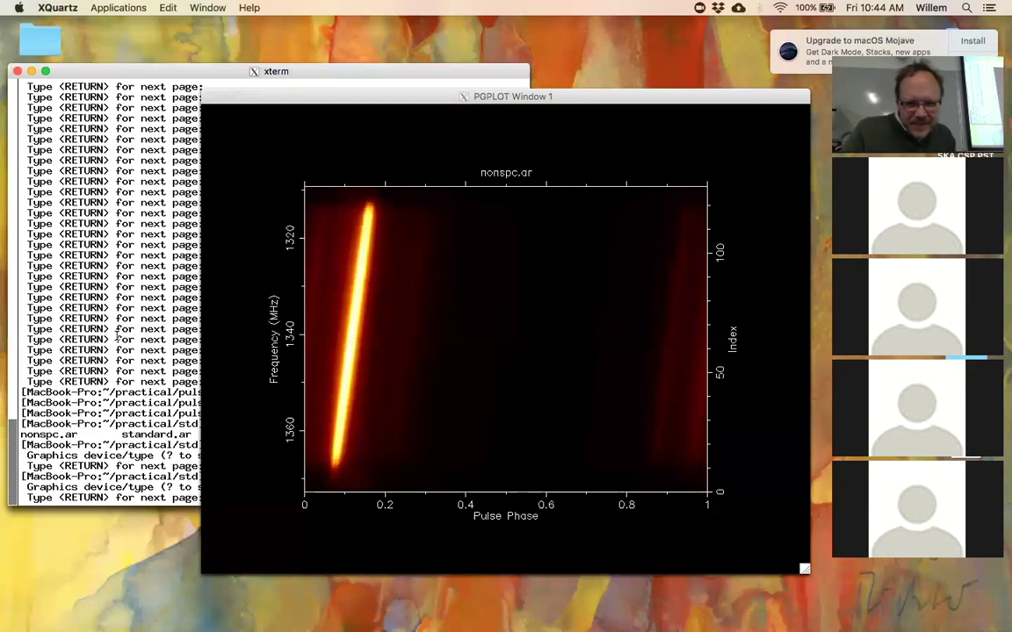
- Stop the plot, list the G plot's configurable options with psrplot -pG *.ar -C G, and highlight the crop option
click(213, 299)
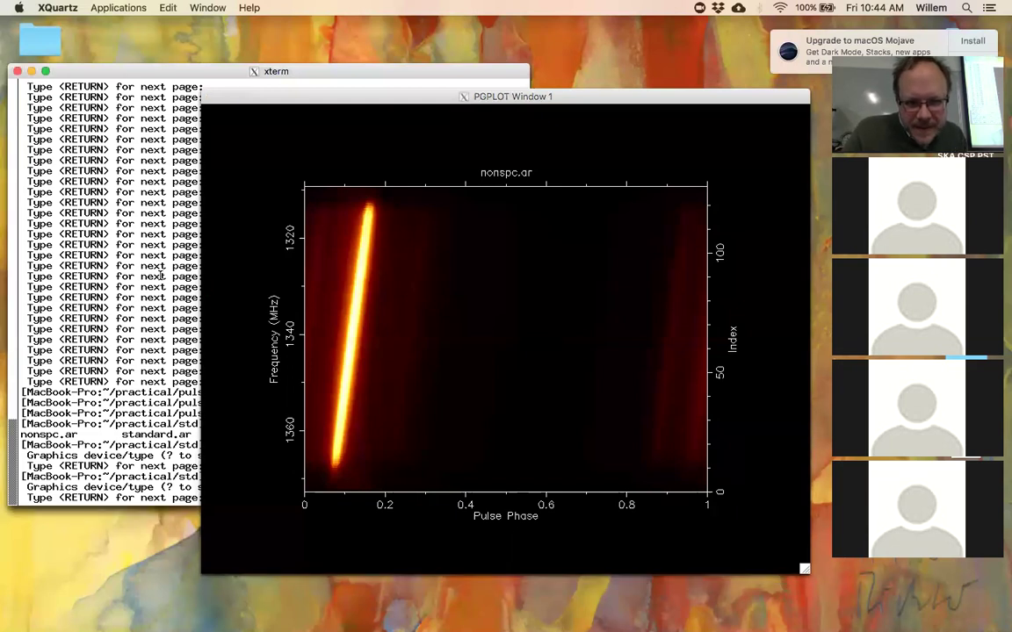
click(126, 299)
key(Up)
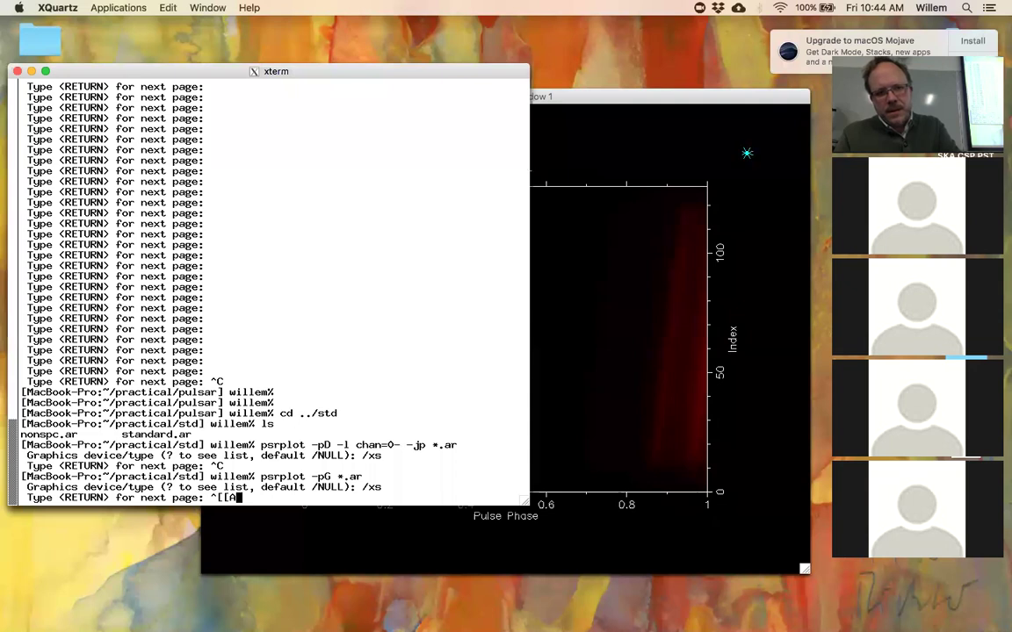
click(685, 144)
click(88, 237)
key(ctrl+c)
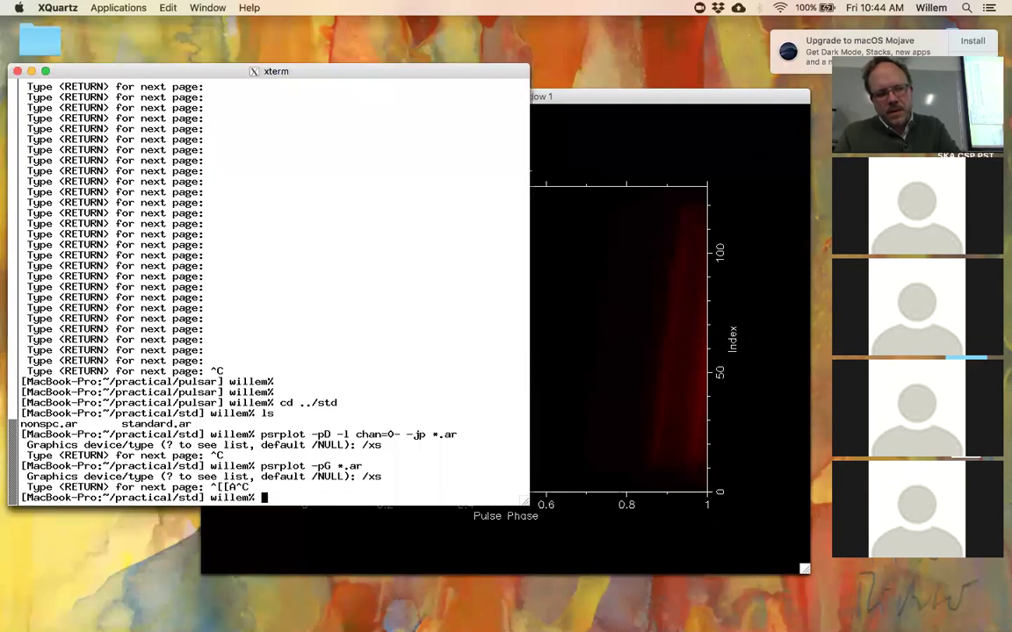
key(Up)
text(-C)
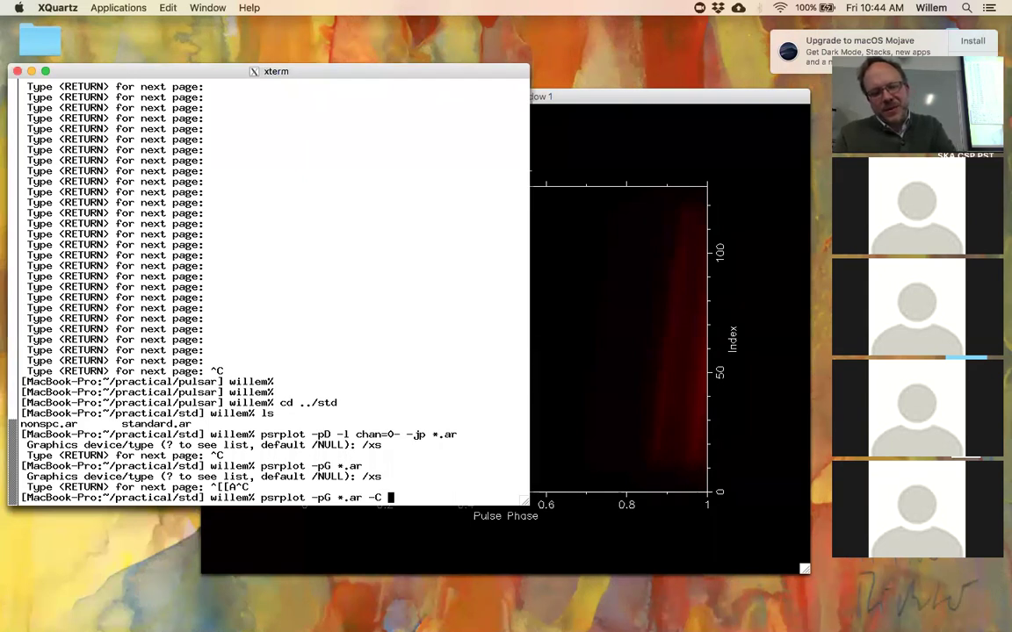
text(G)
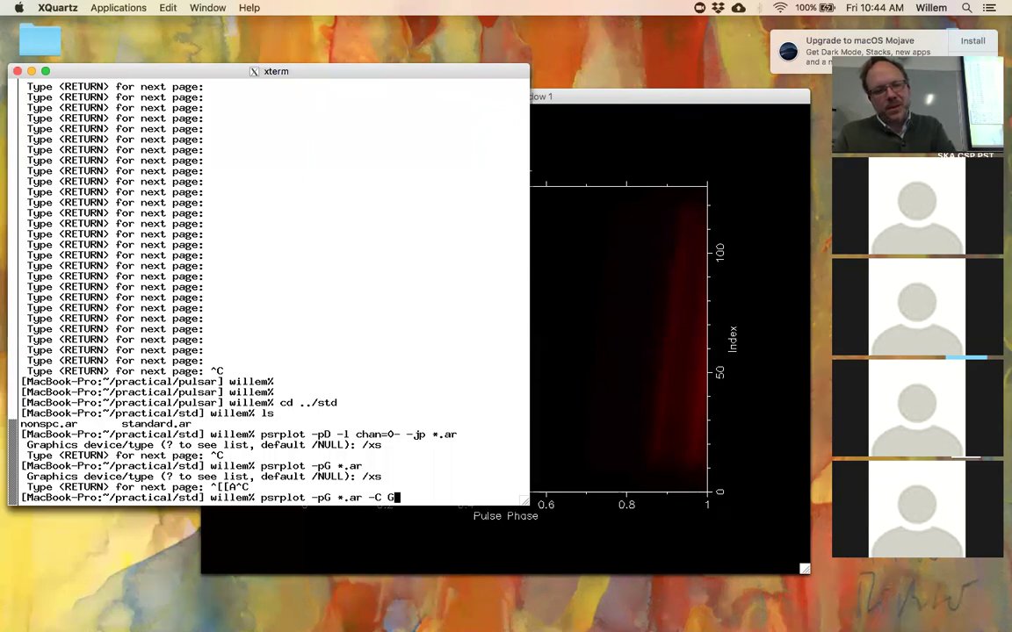
key(Return)
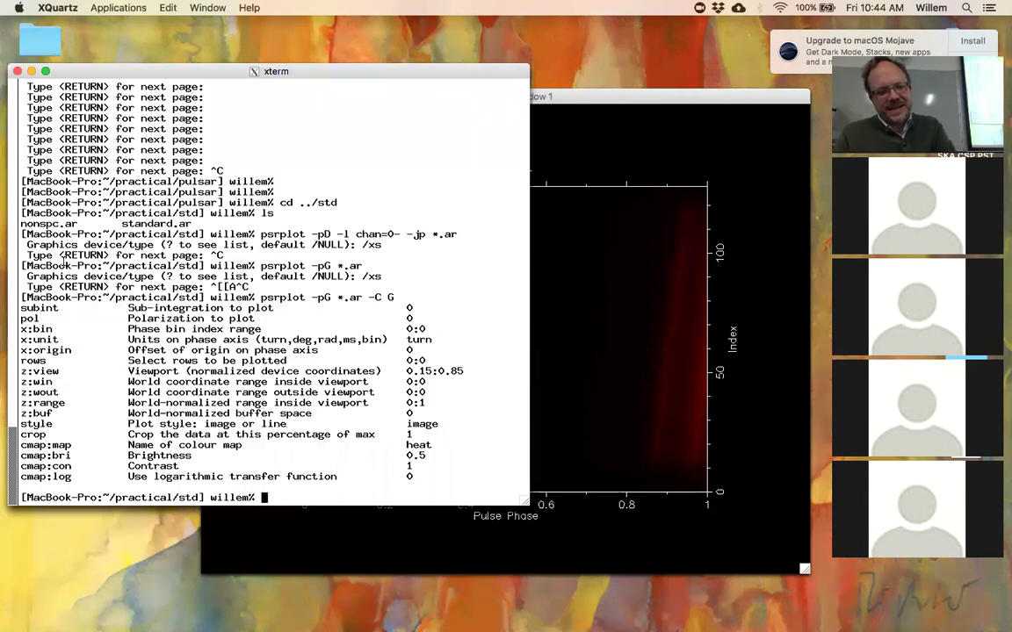
triple_click(27, 434)
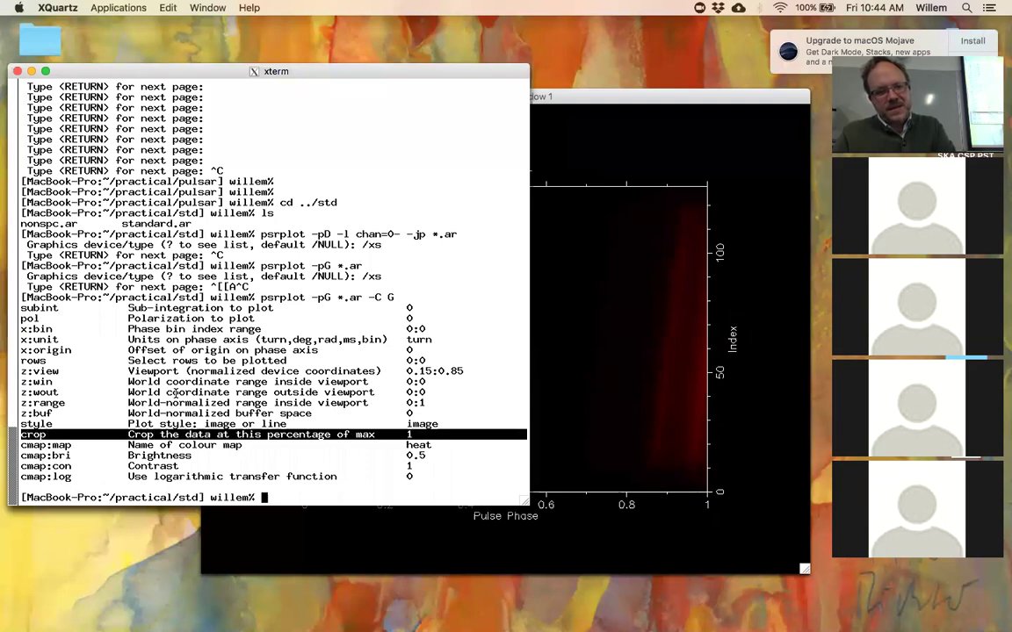
- Plot the standard archives with cropped intensity using psrplot -pG *.ar -c crop=0.01 on the /xs graphics device
key(Up)
key(BackSpace)
key(BackSpace)
key(BackSpace)
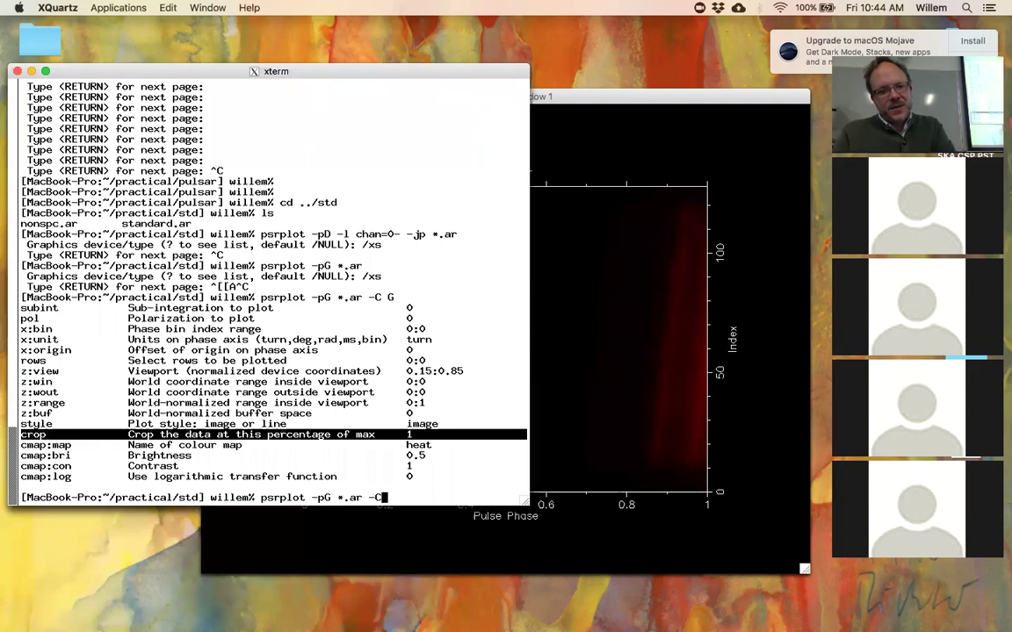
text(c c)
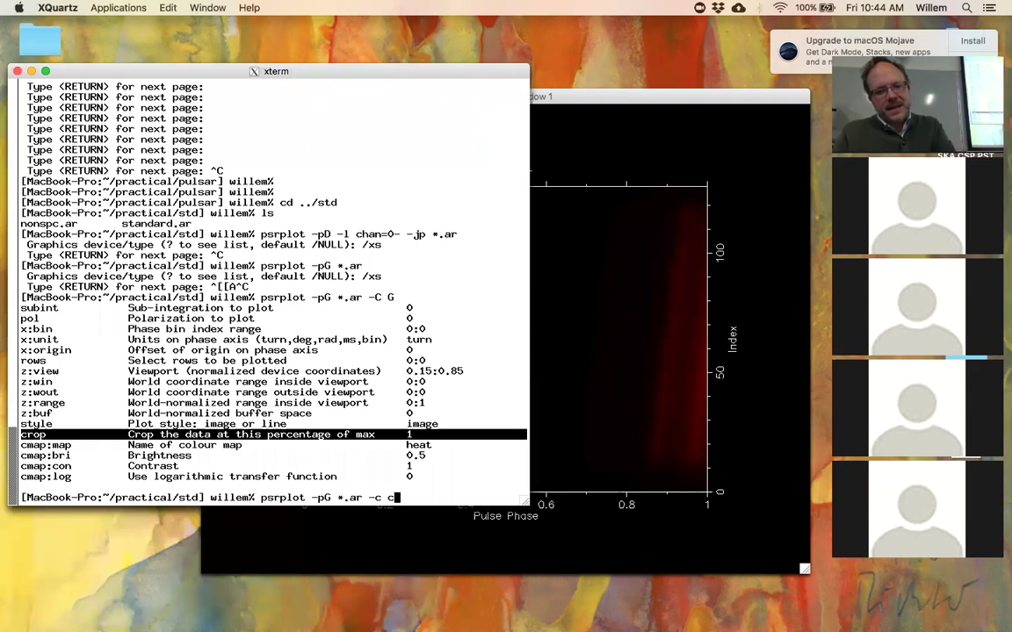
text(rop=0.01)
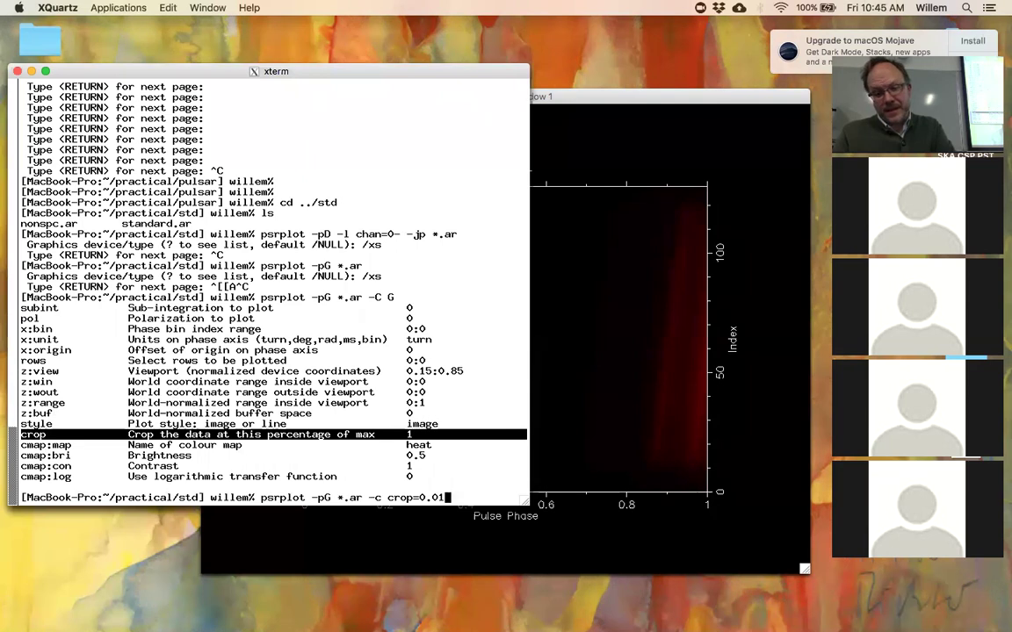
key(Return)
text(/xs)
key(Return)
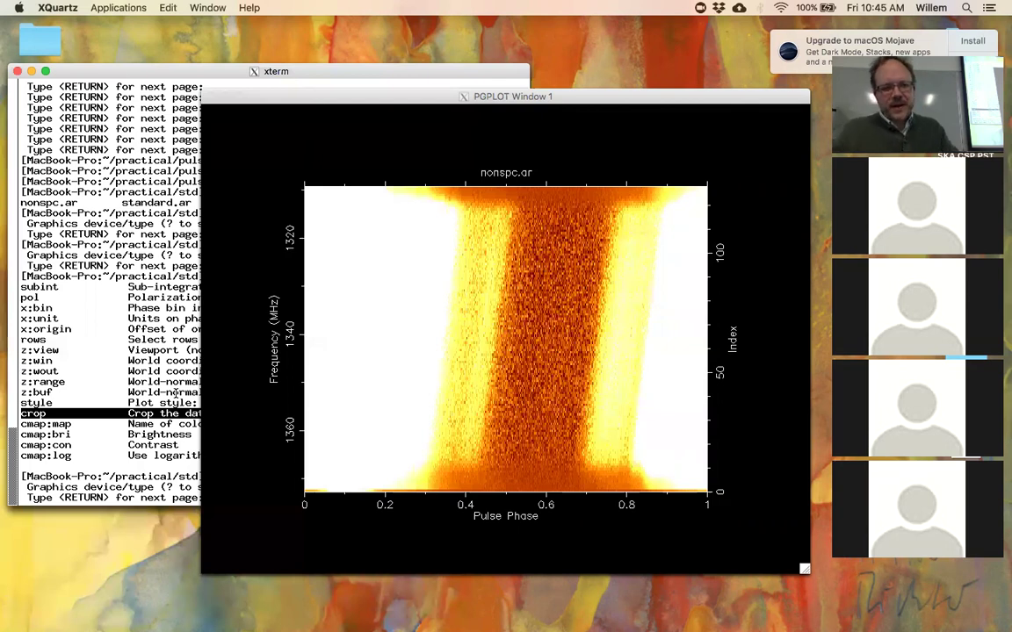
- Stop the cropped run and plot the archives without cropping in a second window using psrplot -pG *.ar on 2/xs
click(73, 308)
key(ctrl+c)
key(Up)
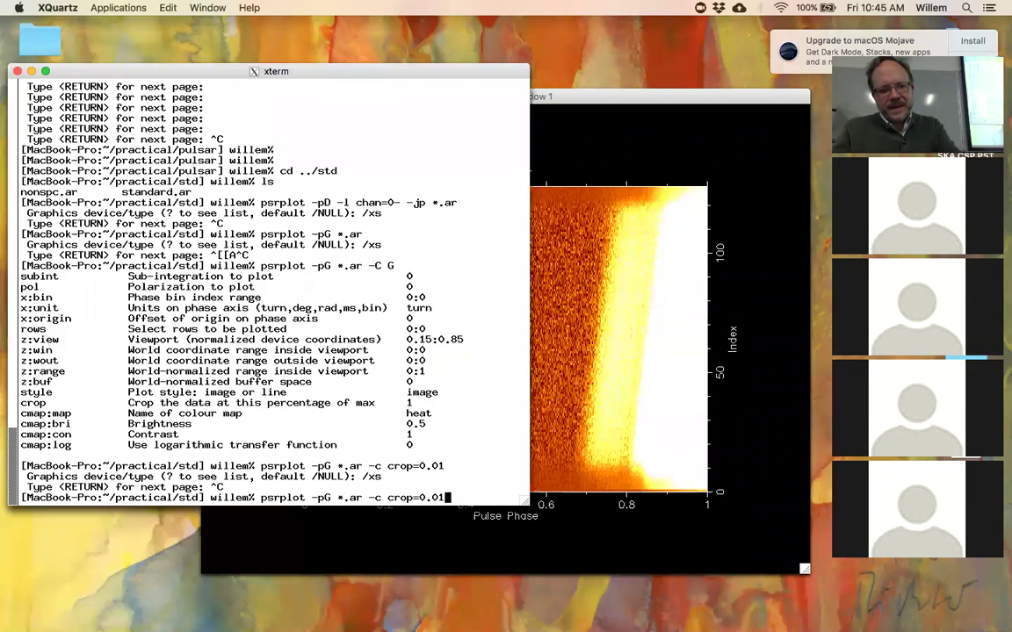
key(BackSpace)
key(BackSpace)
key(BackSpace)
key(BackSpace)
key(BackSpace)
key(BackSpace)
key(BackSpace)
key(BackSpace)
key(BackSpace)
key(BackSpace)
key(BackSpace)
key(BackSpace)
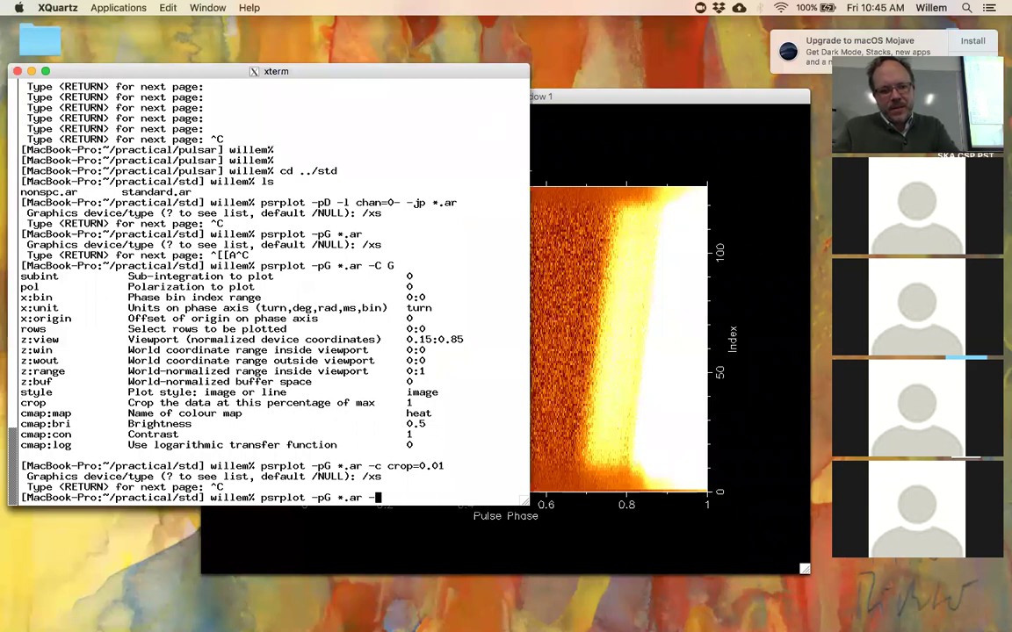
key(Return)
text(/xs)
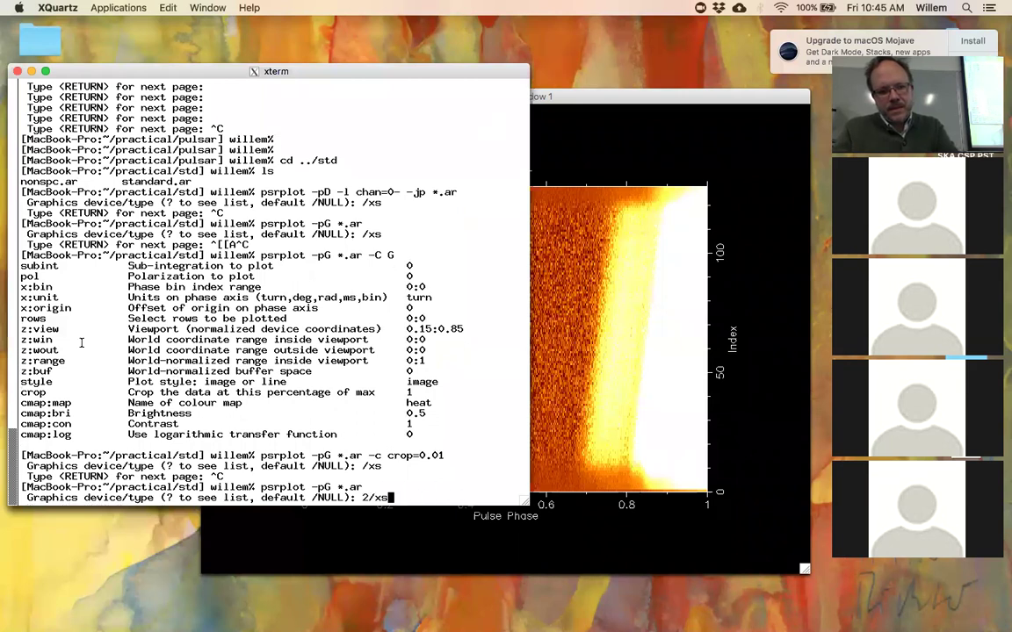
key(Return)
- Offset PGPLOT Window 2 from PGPLOT Window 1 and compare the uncropped and cropped plots of nonspc.ar
drag(294, 95, 130, 77)
click(657, 95)
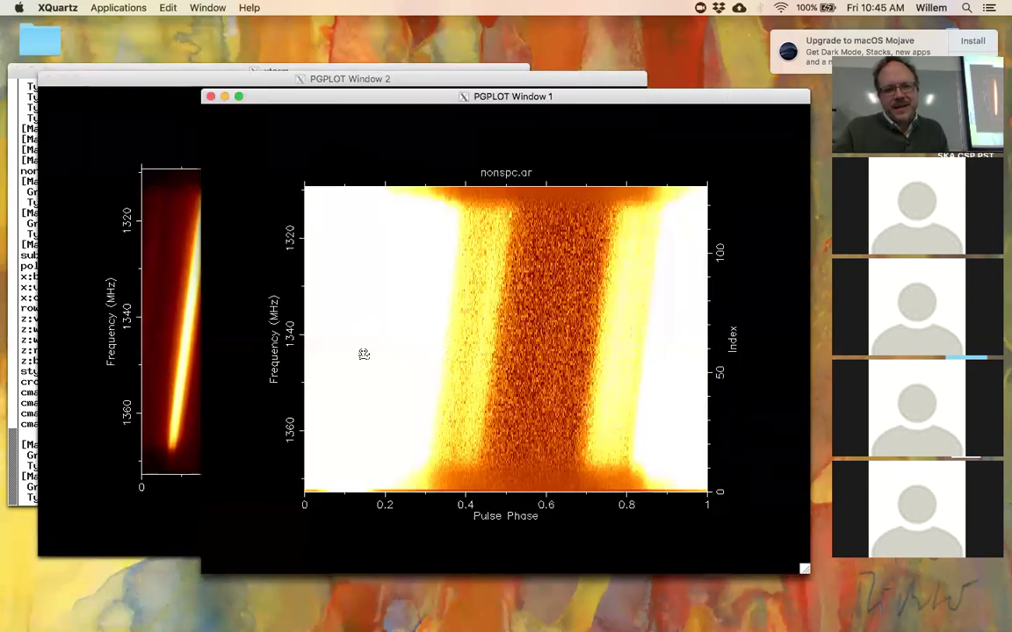
click(155, 351)
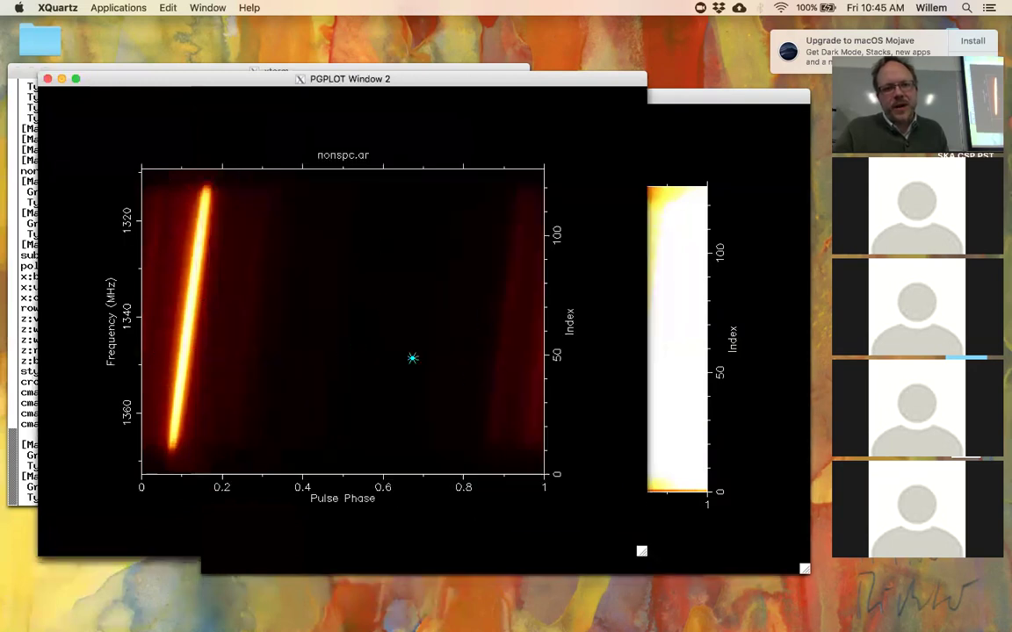
click(666, 331)
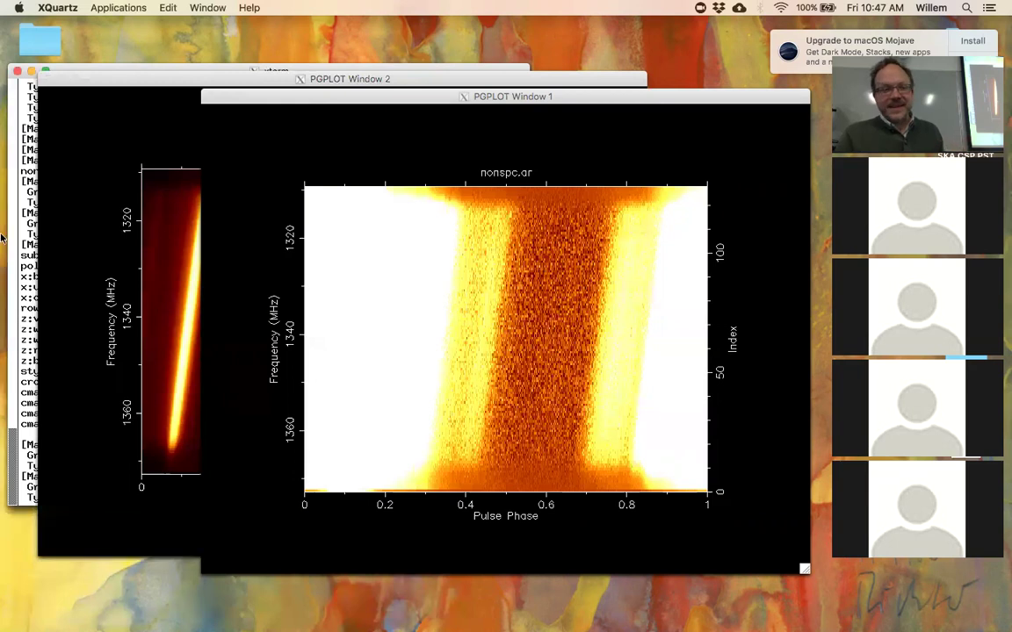
- Stop the psrplot run, change to the ../cal/ directory and list its files
click(27, 272)
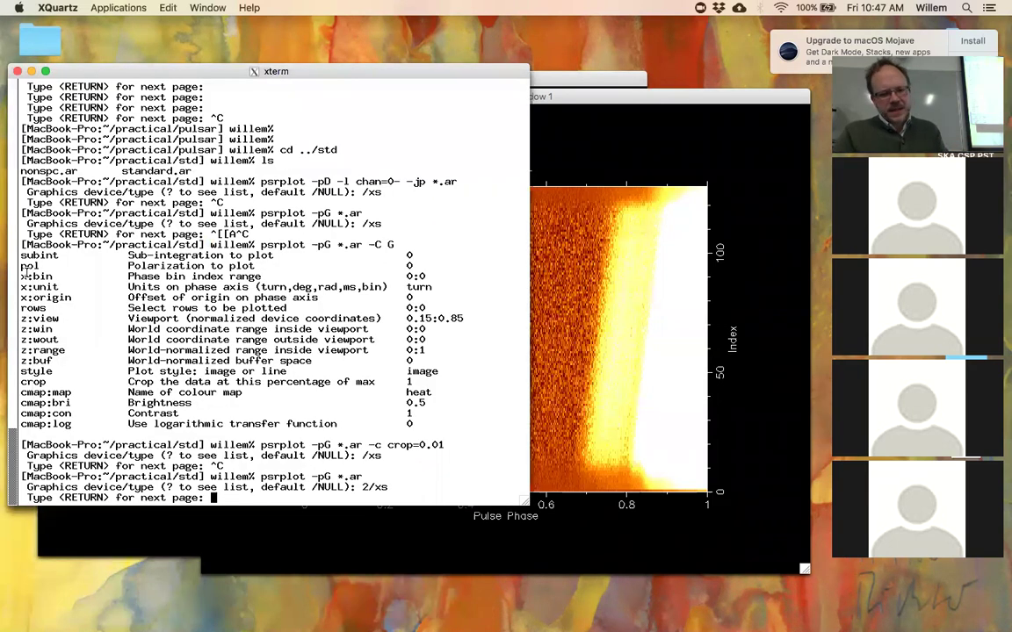
key(ctrl+c)
text(cd ../cal/)
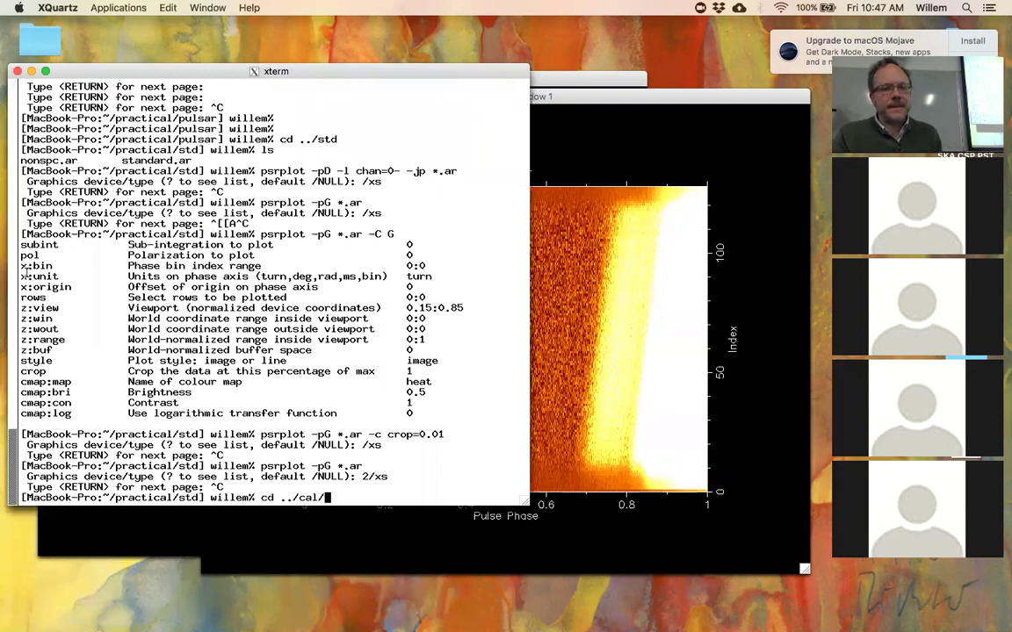
key(Return)
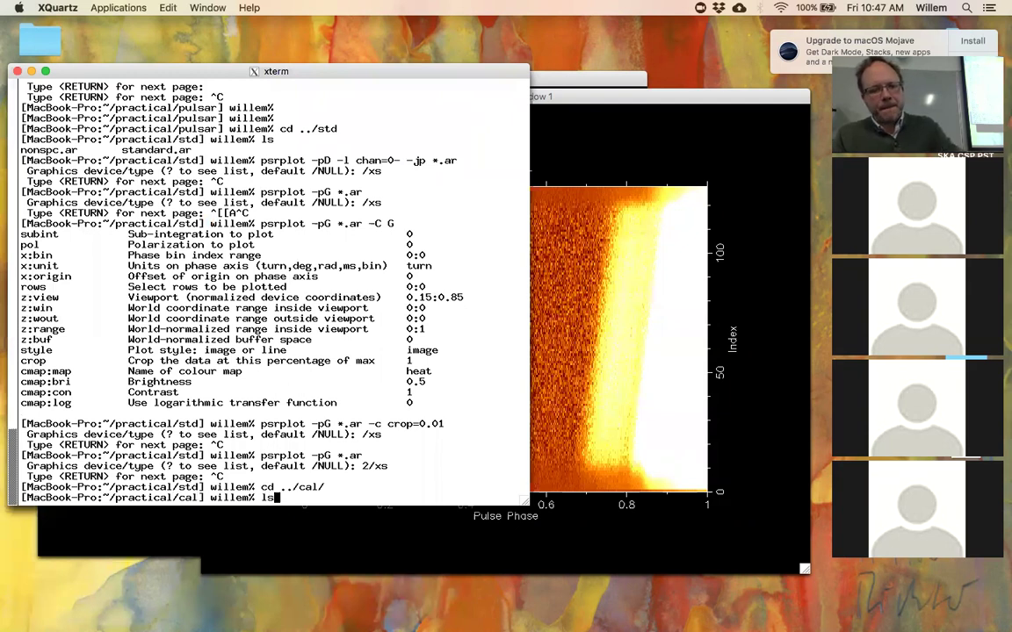
text(ls)
key(Return)
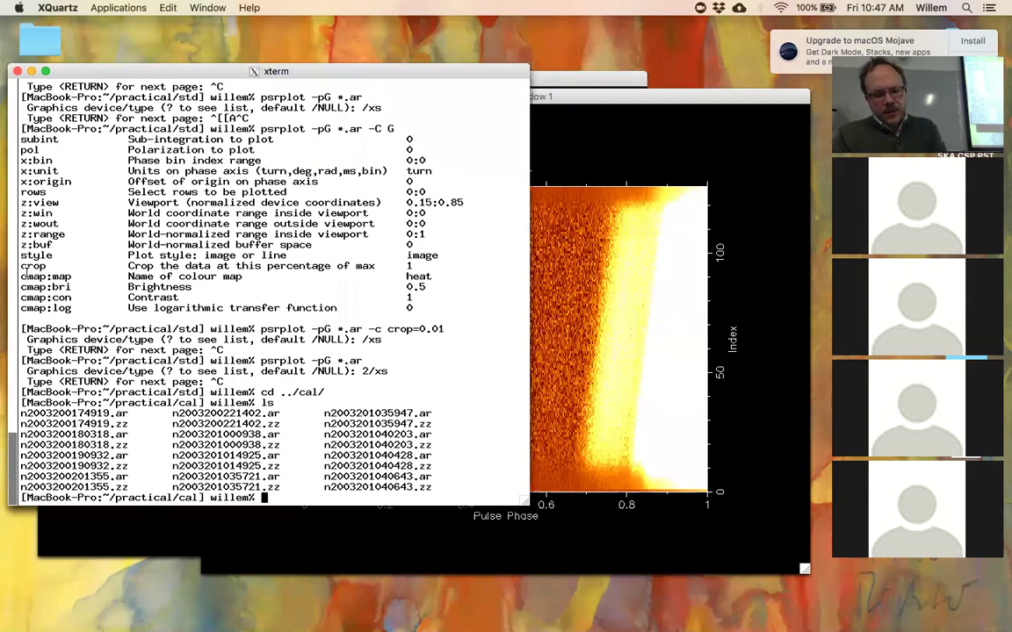
- Show the pacv usage help with pacv -h and highlight the -n plot naming options, including the calibrated data line
text(pacv -n)
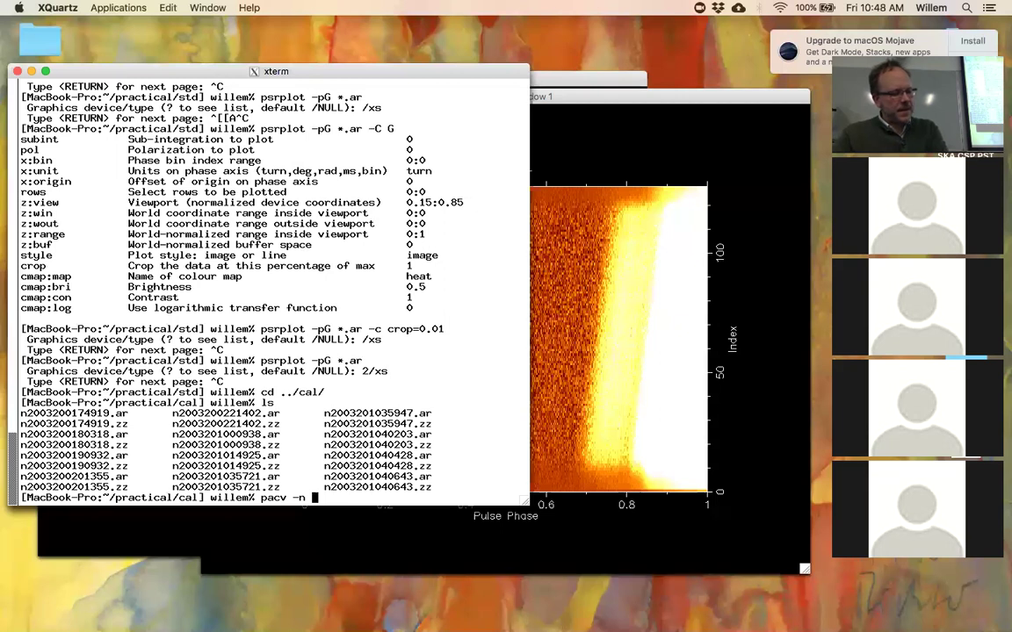
key(BackSpace)
key(BackSpace)
text(h)
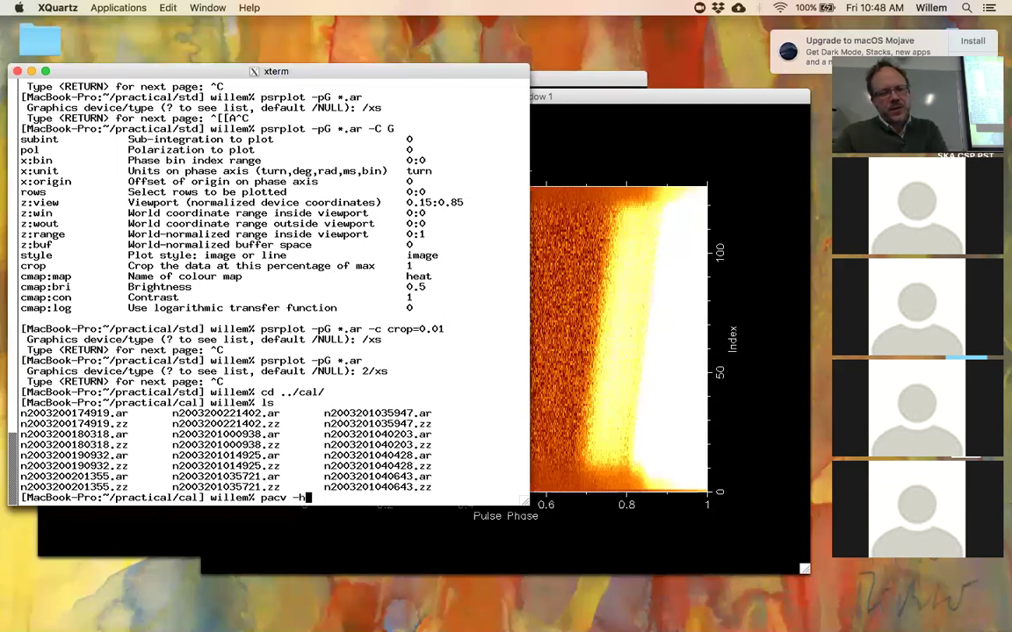
key(Return)
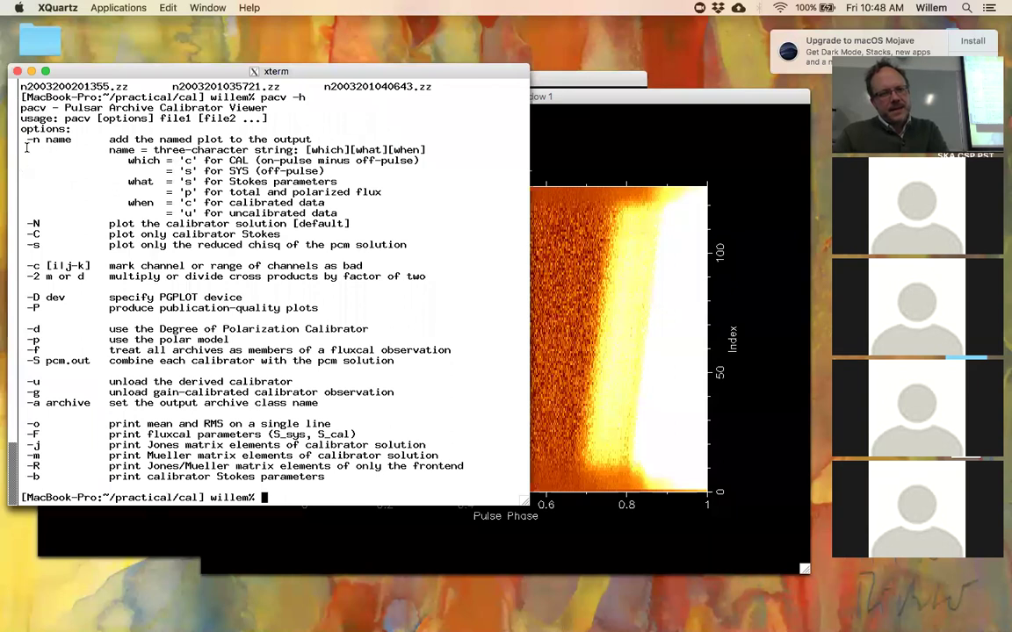
drag(20, 140, 5, 220)
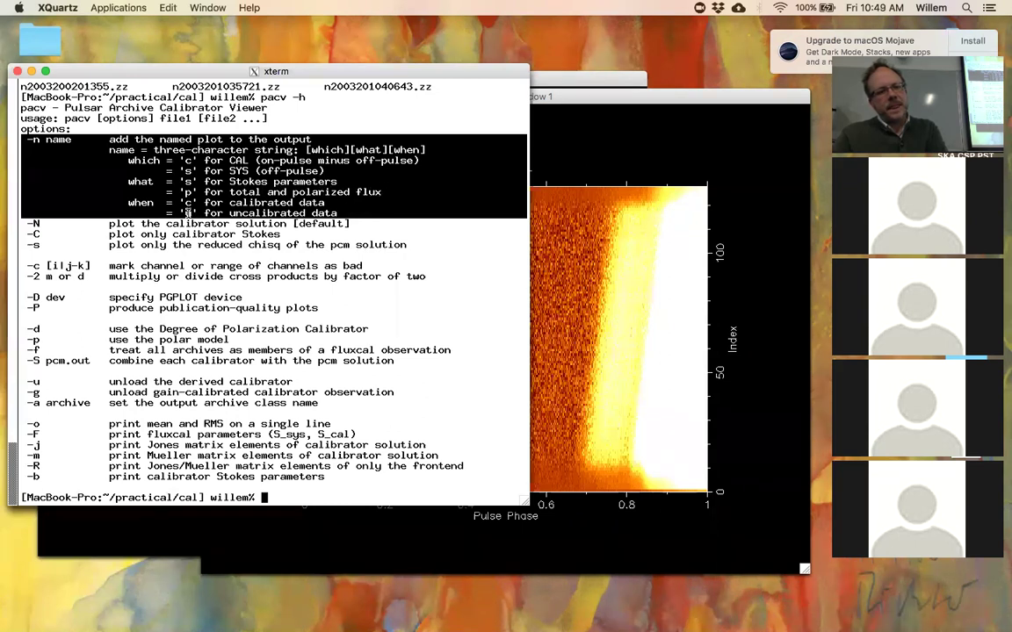
triple_click(242, 203)
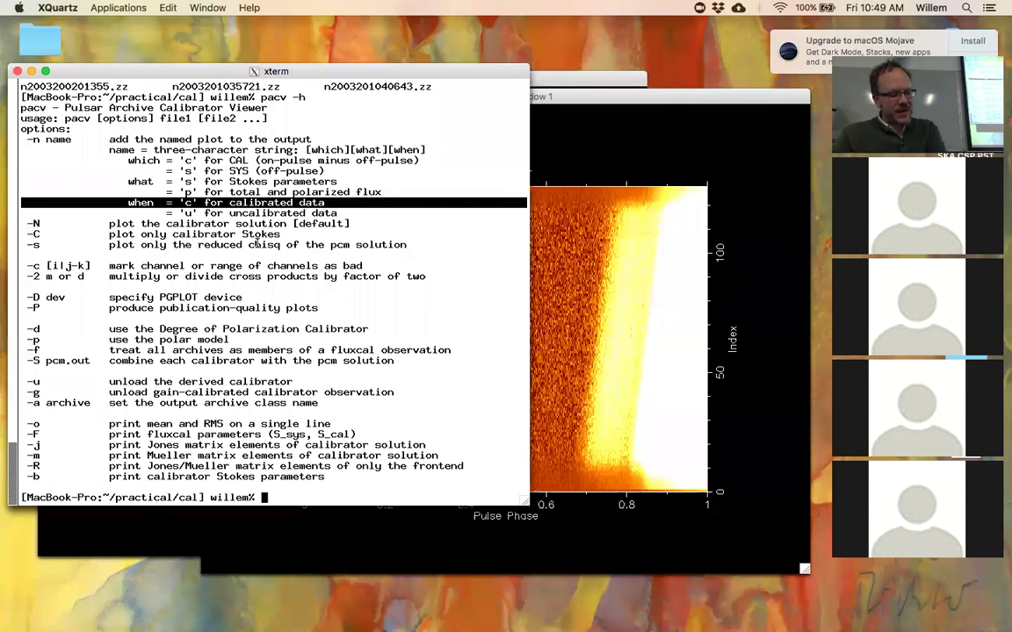
- Plot the uncalibrated CAL Stokes parameters with pacv -n csu *.zz on the /xs device, and move the plot window aside to uncover the terminal
key(Up)
key(BackSpace)
text(n csu)
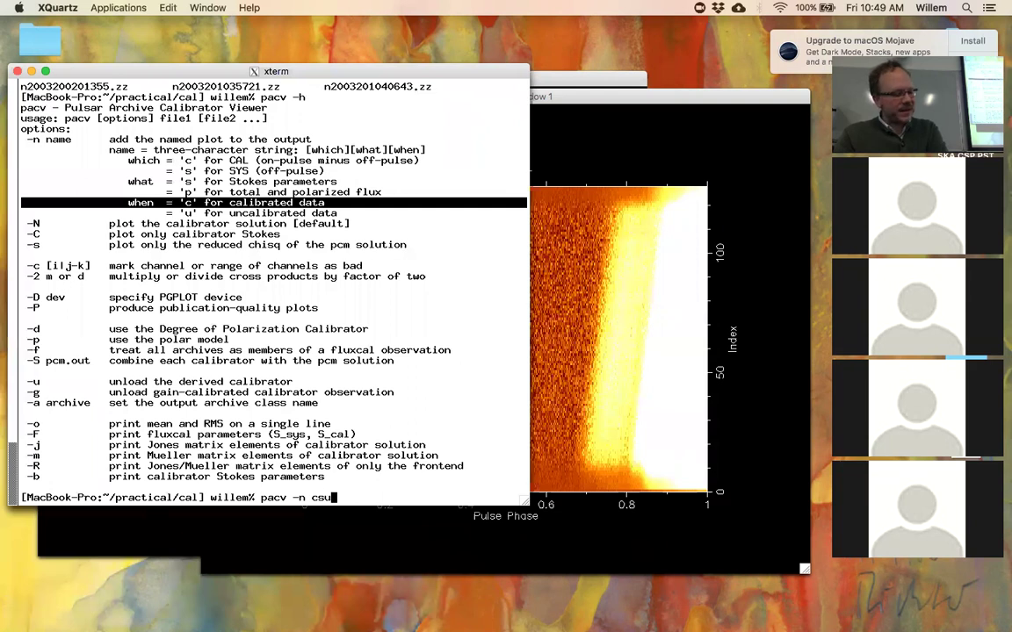
text( *)
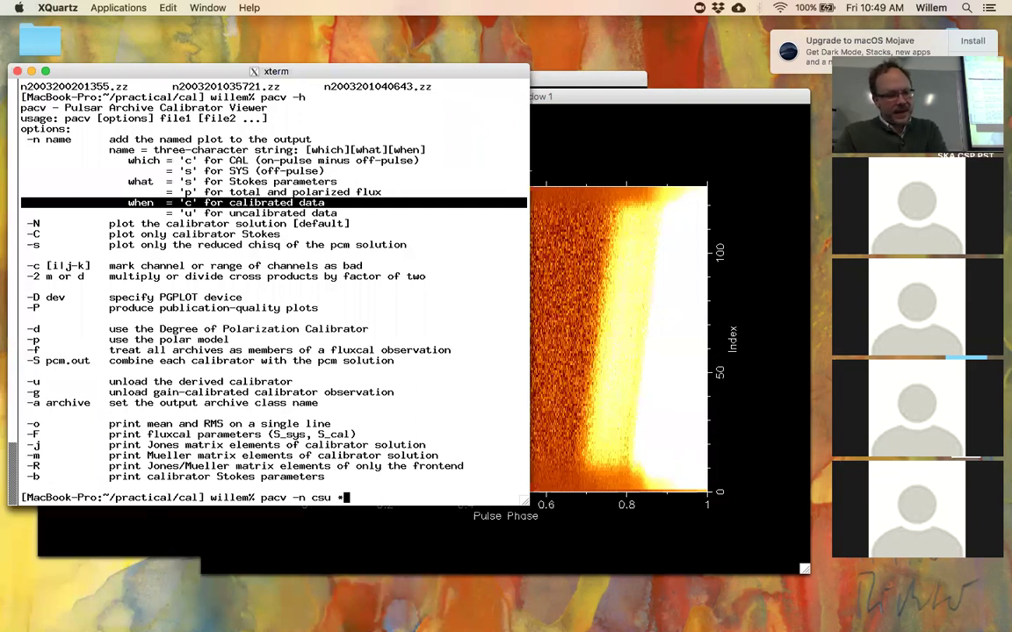
text(.zz)
key(Return)
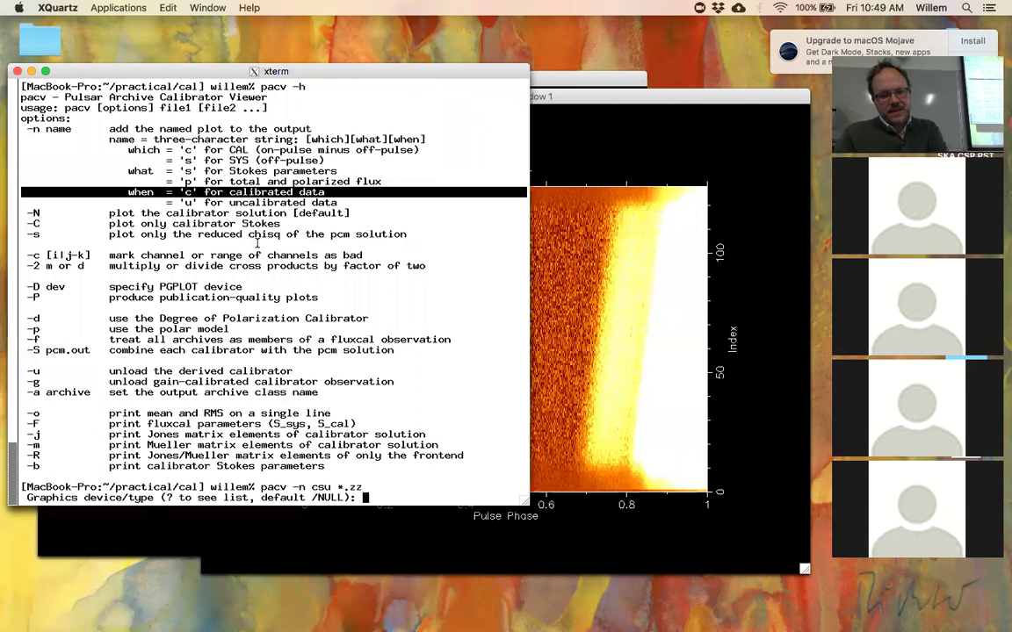
text(/xs)
key(Return)
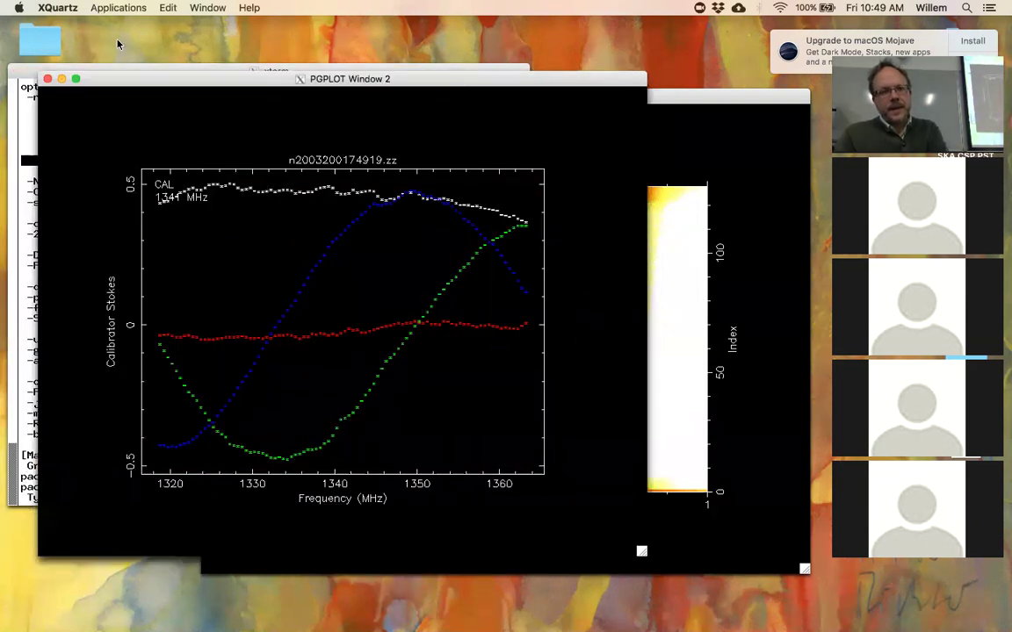
drag(148, 78, 331, 86)
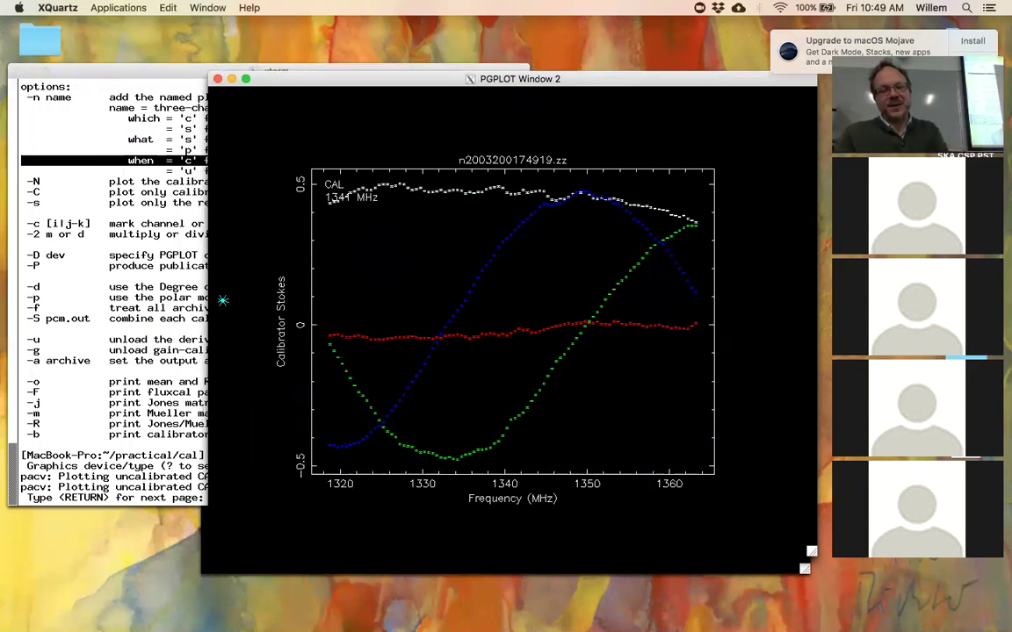
click(174, 303)
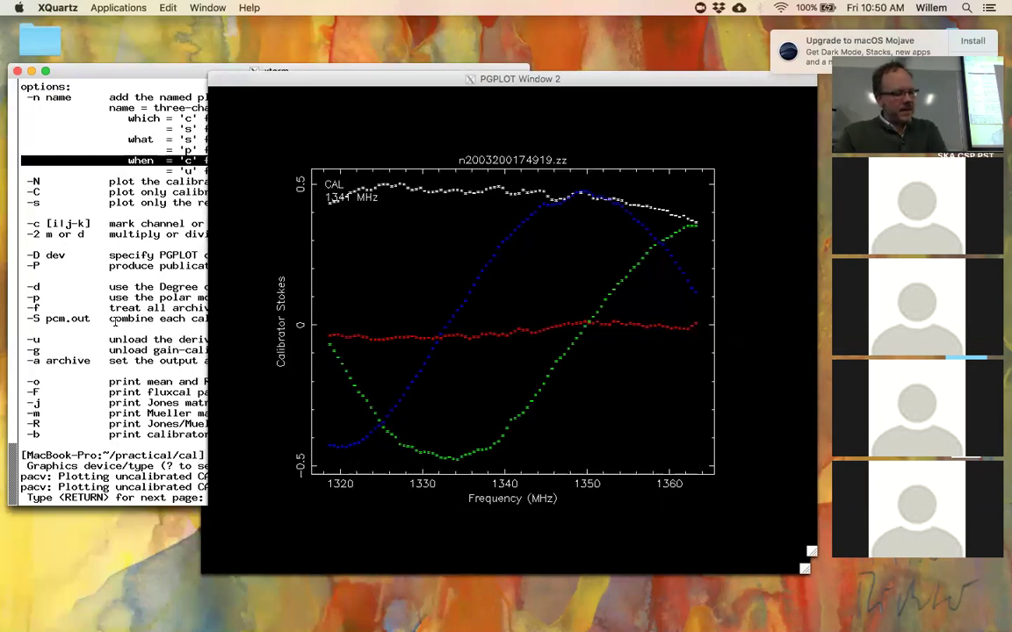
- Page through the uncalibrated CAL Stokes plots of all the .zz files until the pacv run ends
click(114, 321)
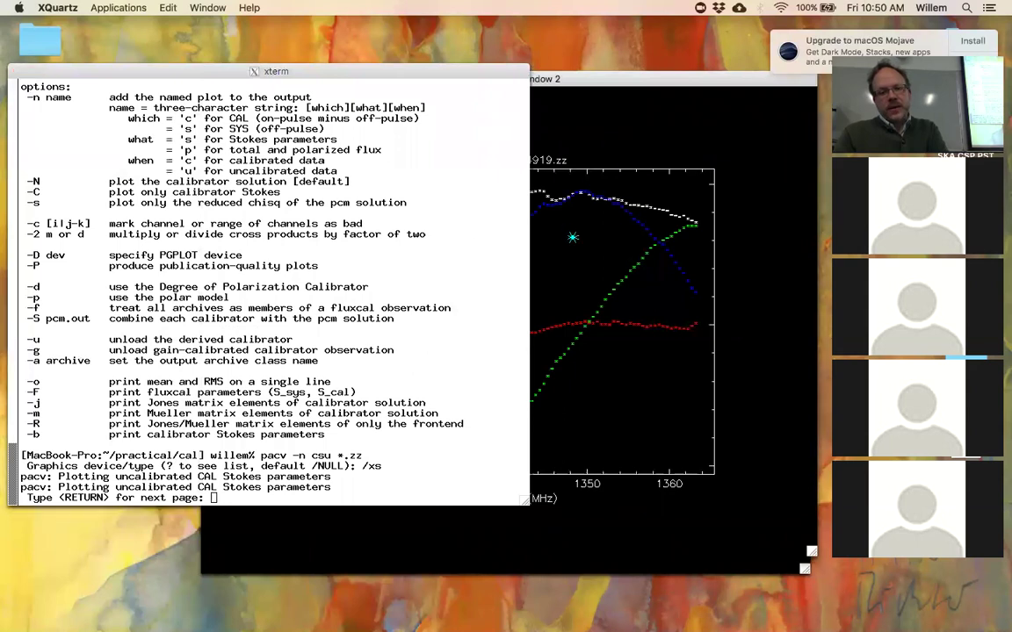
key(Return)
key(Return)
key(Return)
key(Return)
key(Return)
key(Return)
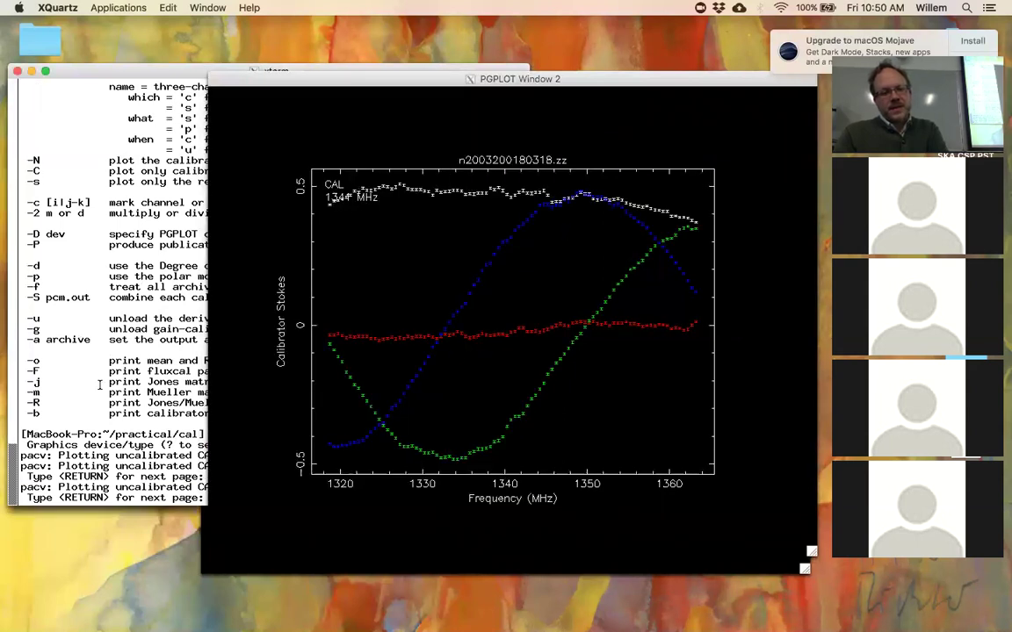
key(Return)
key(Return)
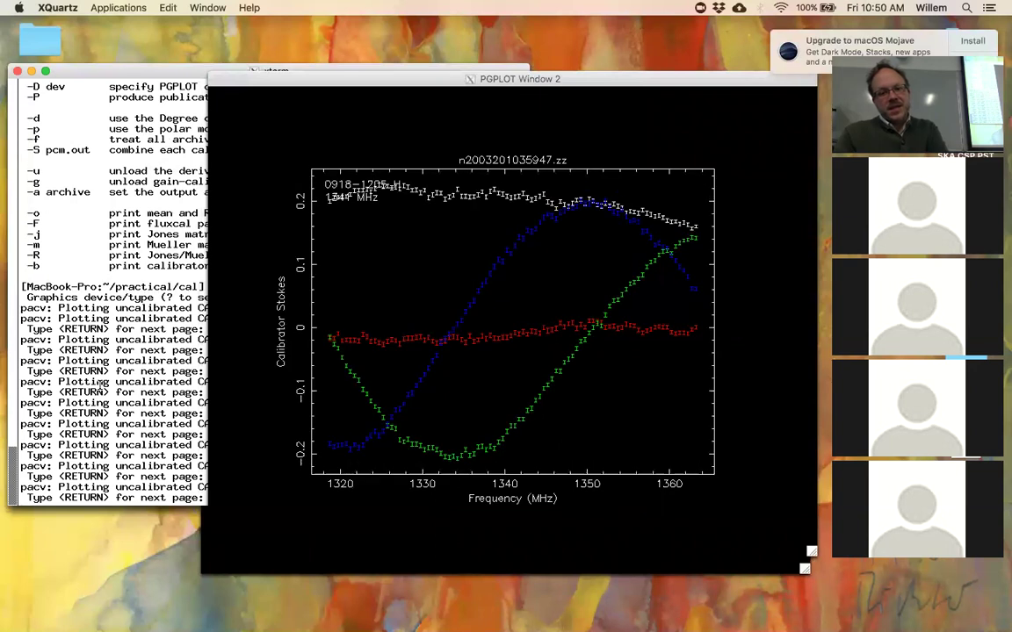
key(Return)
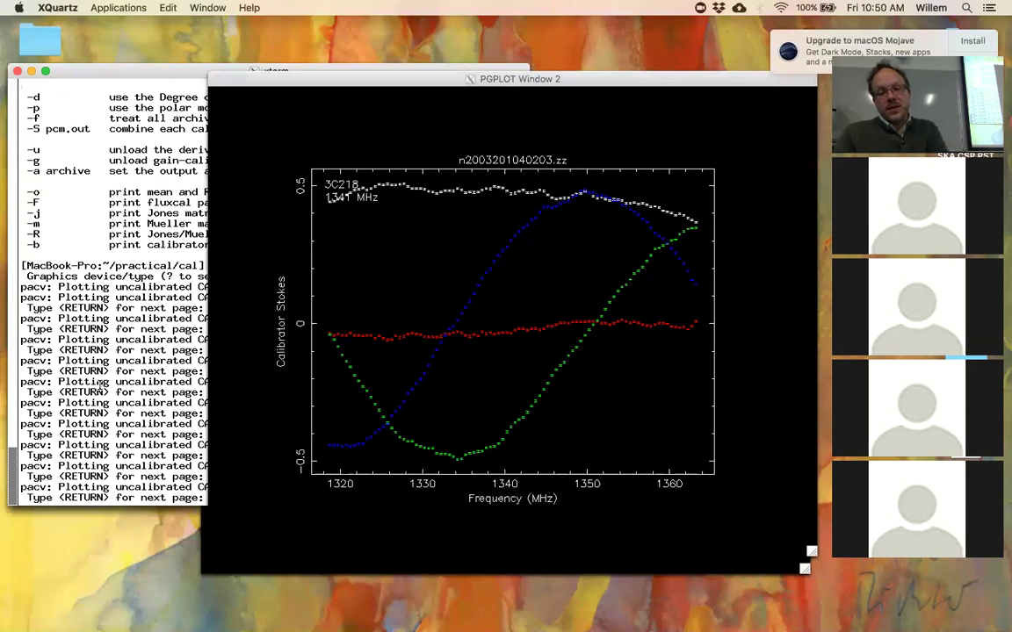
key(Return)
key(Return)
key(Return)
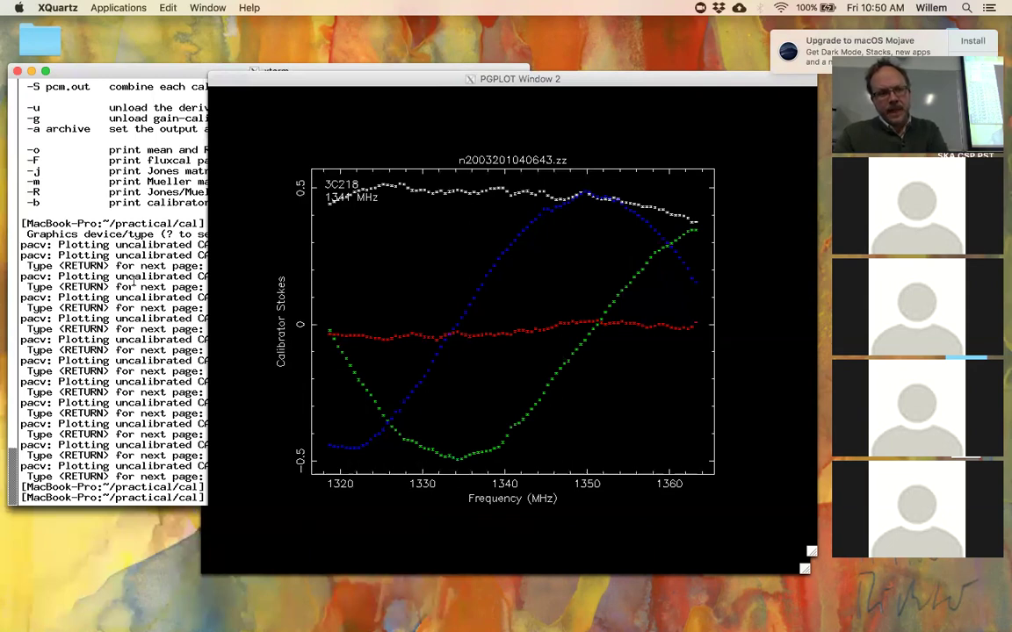
- Plot the uncalibrated CAL total and polarized flux with pacv -n cpu *.zz on the /xs device, and bring the plot window forward
click(119, 254)
key(Return)
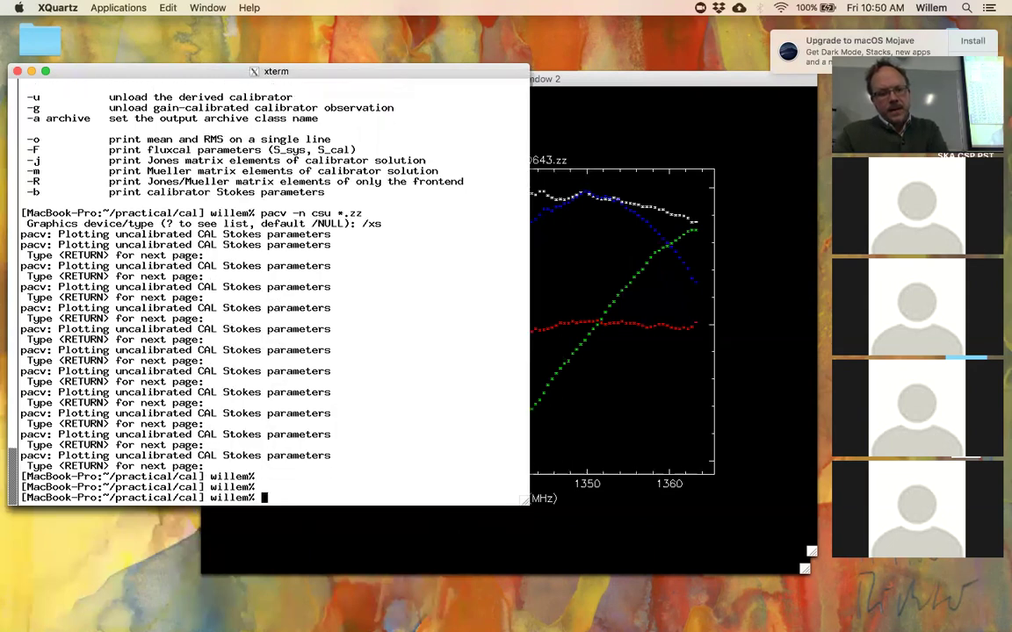
key(Up)
key(Left)
key(Left)
key(Left)
key(Left)
key(Left)
key(BackSpace)
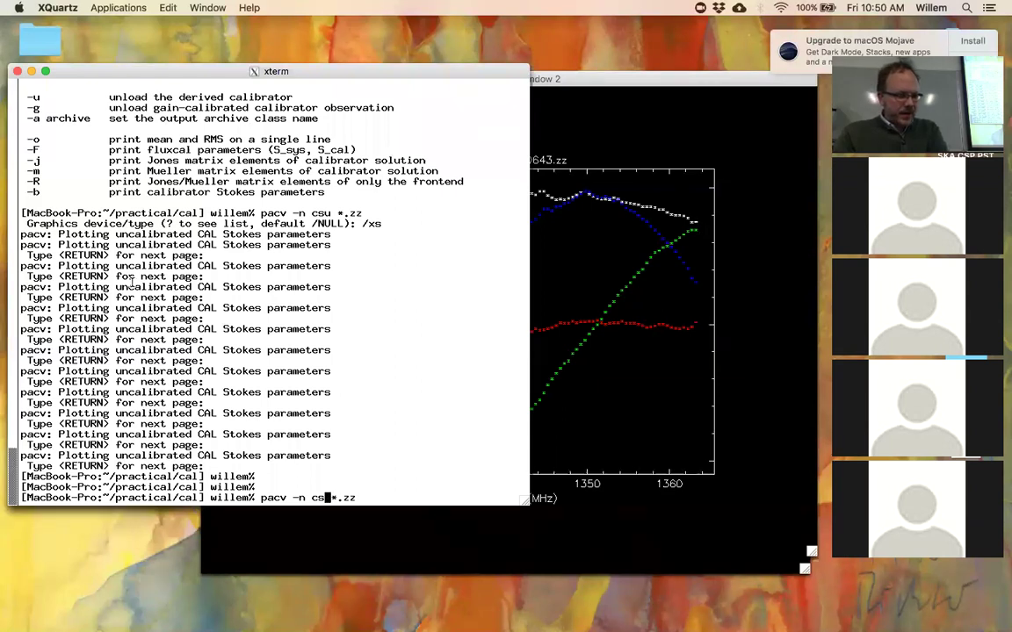
key(BackSpace)
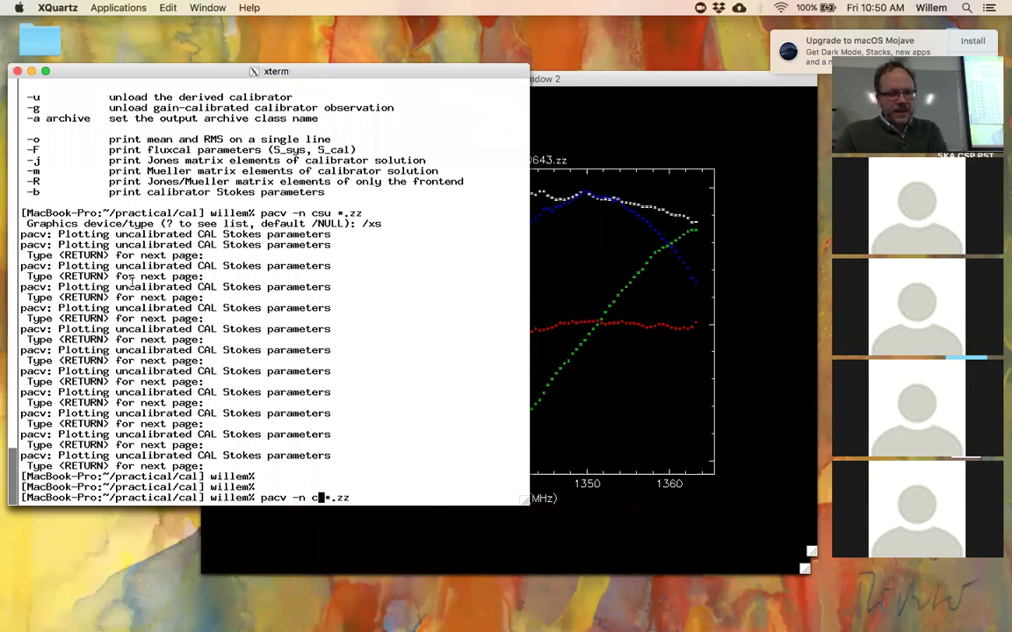
text(p)
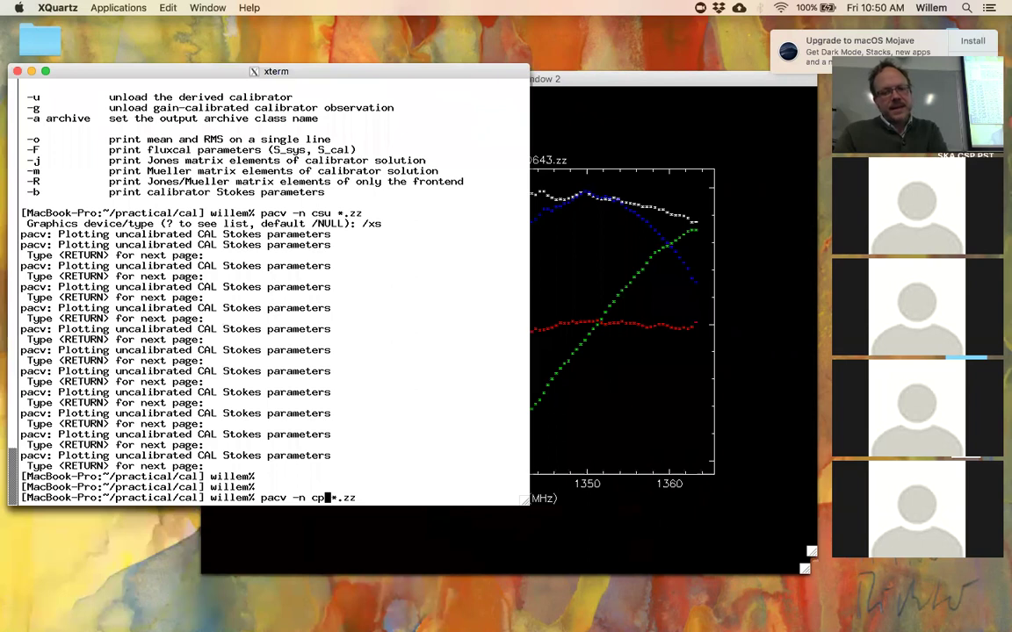
key(Return)
text(/xs)
key(Return)
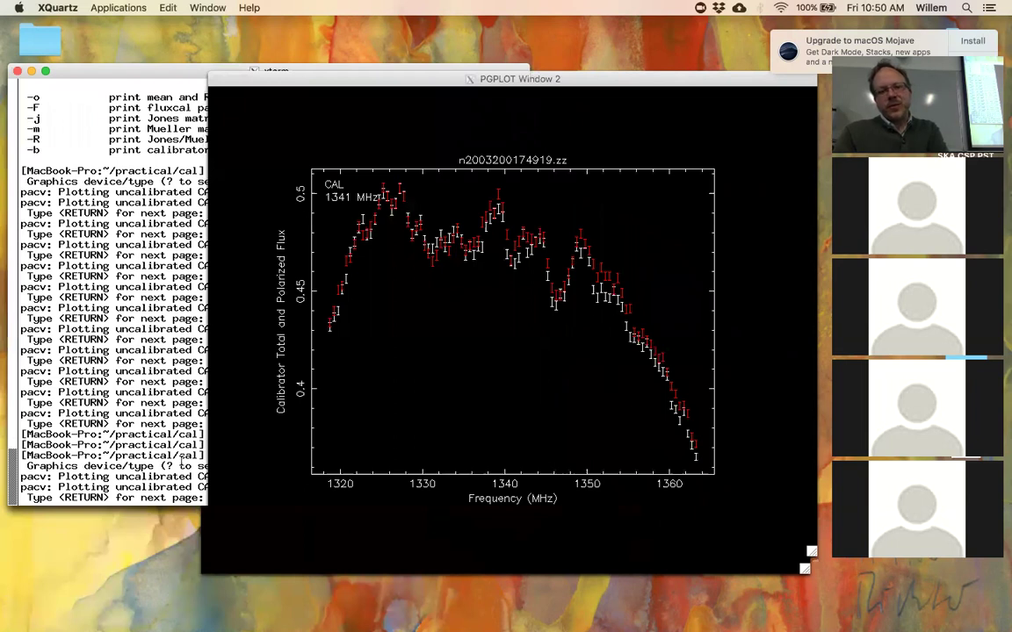
click(254, 291)
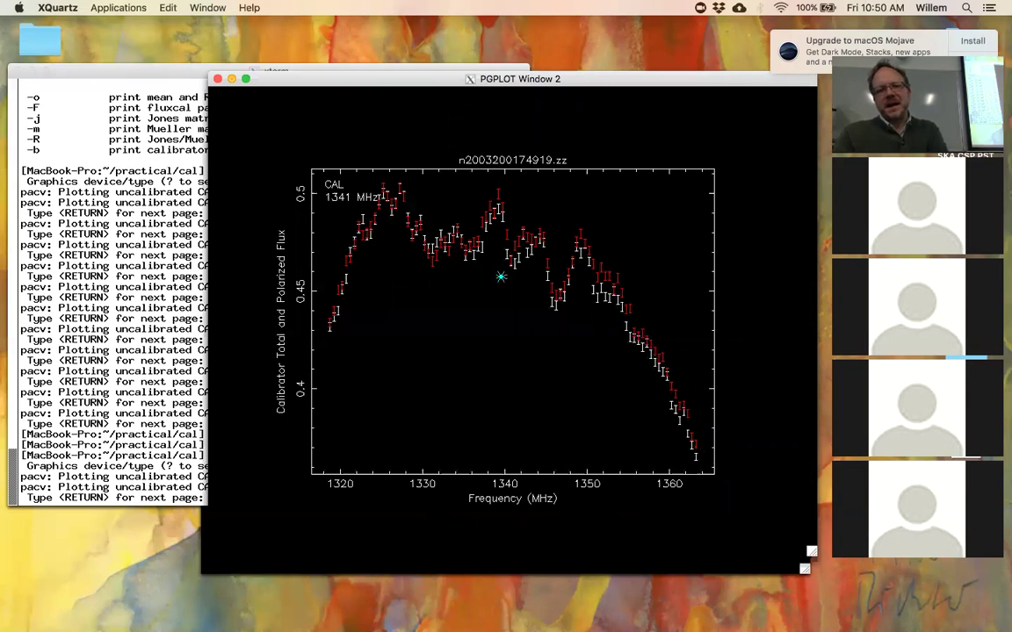
- Stop the run, plot the calibrated CAL total and polarized flux with pacv -n cpc *.zz on /xs, and dismiss the calendar notification
click(118, 289)
key(Up)
key(ctrl+c)
key(Up)
key(Left)
key(Left)
key(Left)
key(Left)
key(Left)
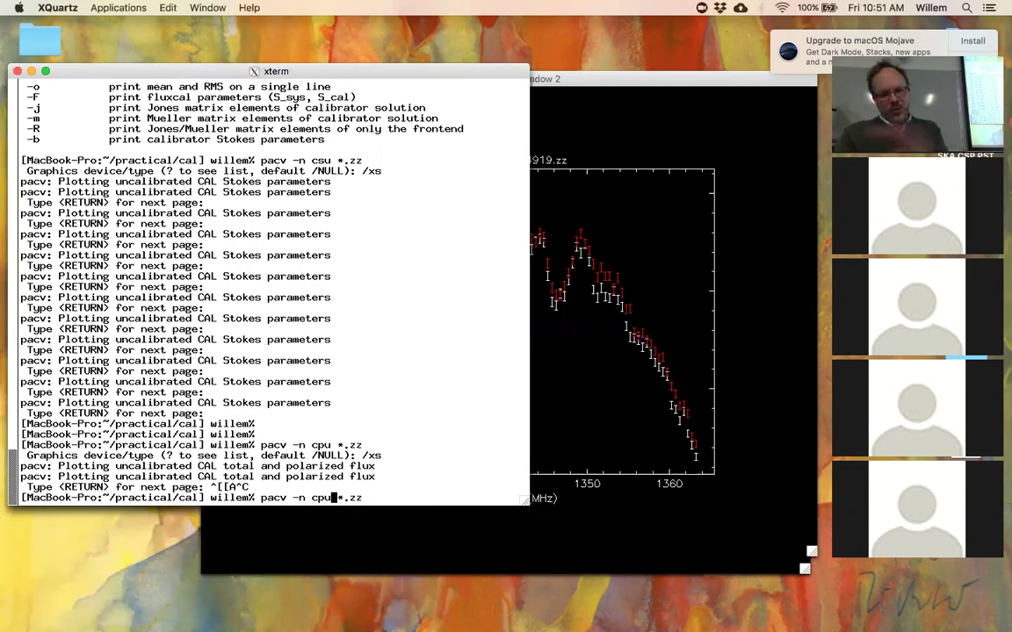
key(BackSpace)
text(c)
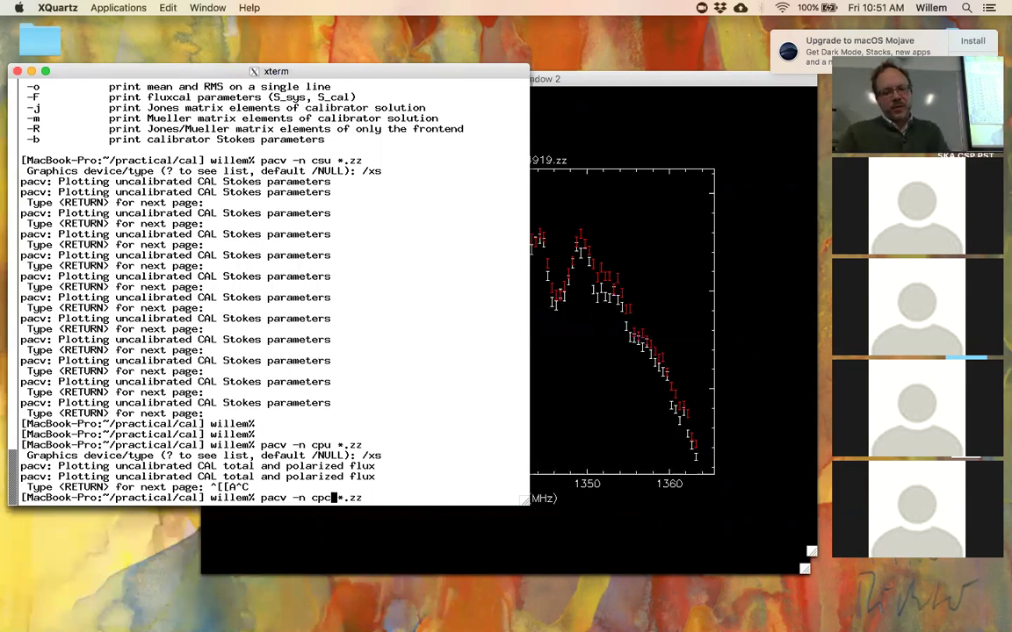
key(Return)
text(/xs)
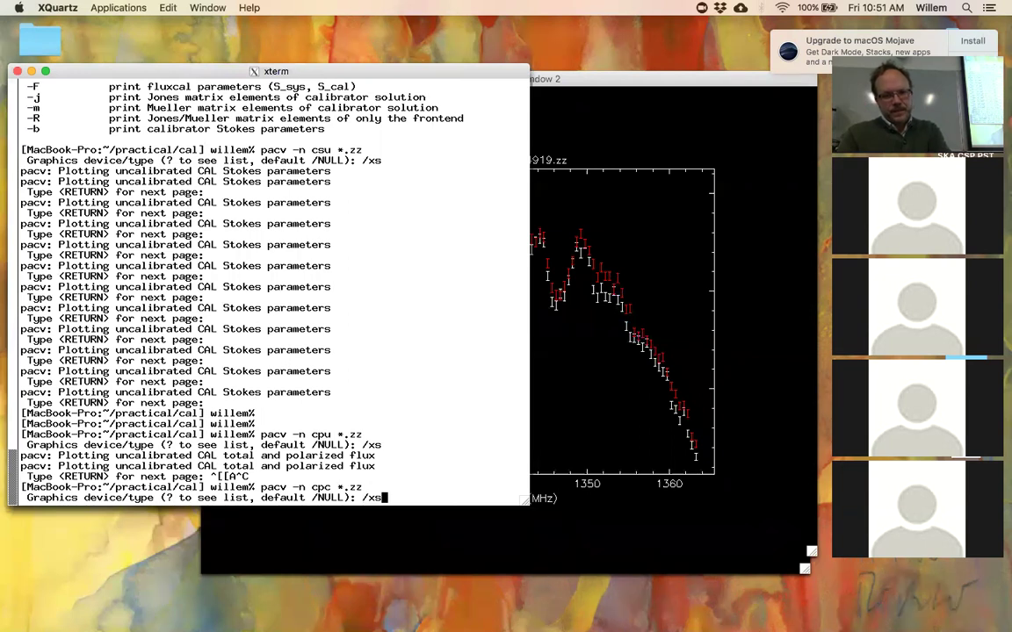
key(Return)
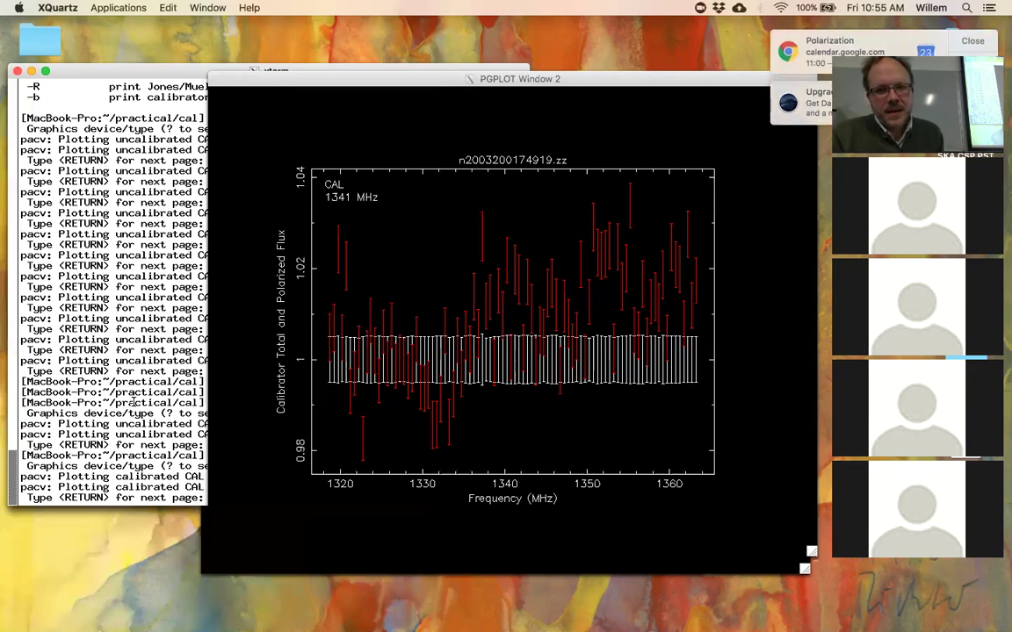
click(466, 220)
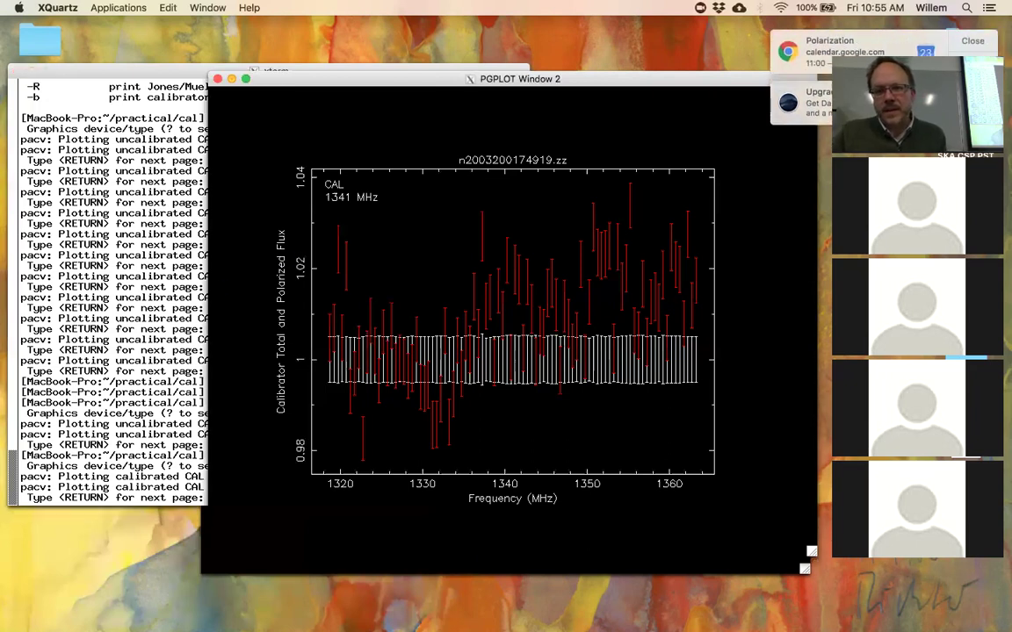
click(973, 40)
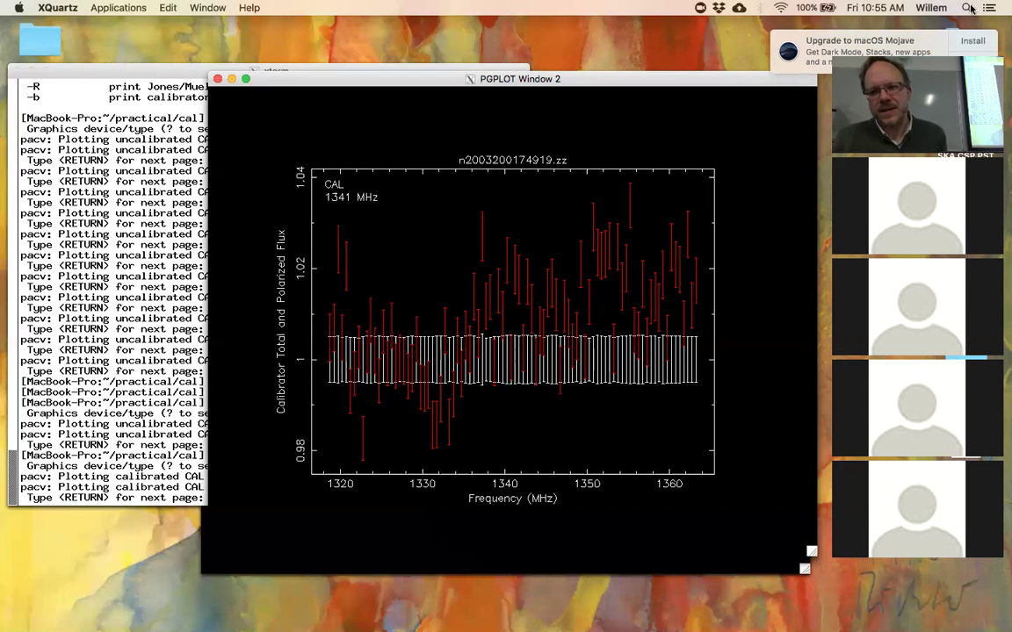
- Stop the pacv run, start psrsh and show its help command list, highlighting the spc scattered power correction line
click(169, 220)
key(ctrl+c)
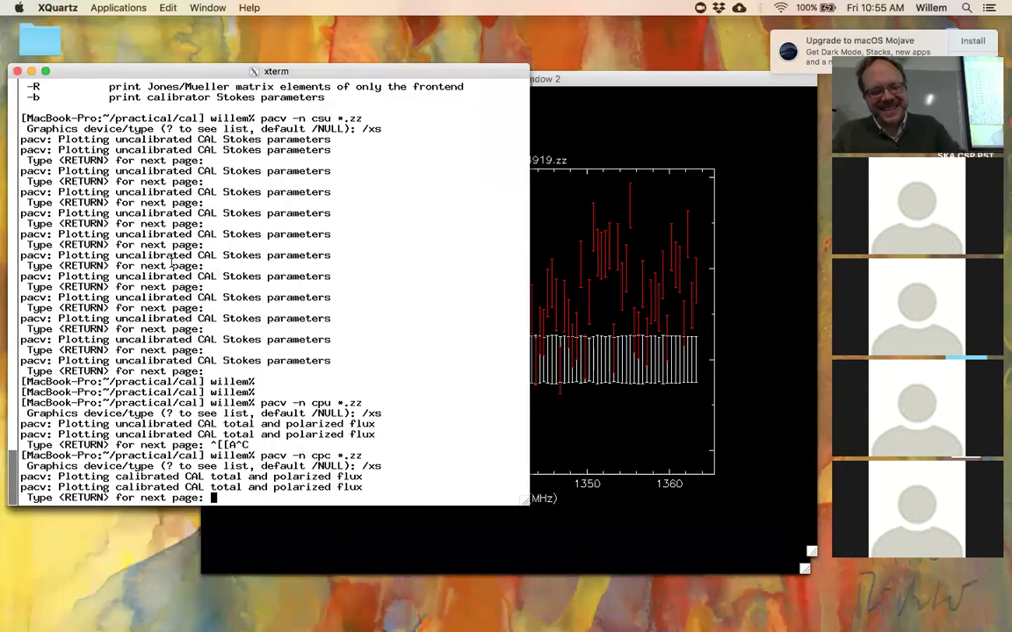
text(psrsh)
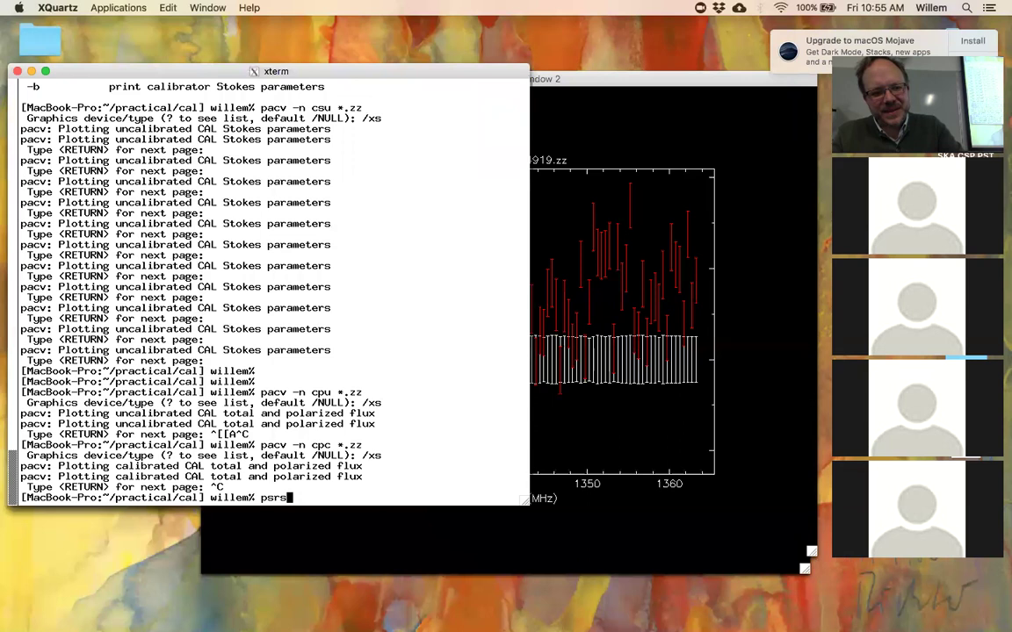
key(Return)
text(help)
key(Return)
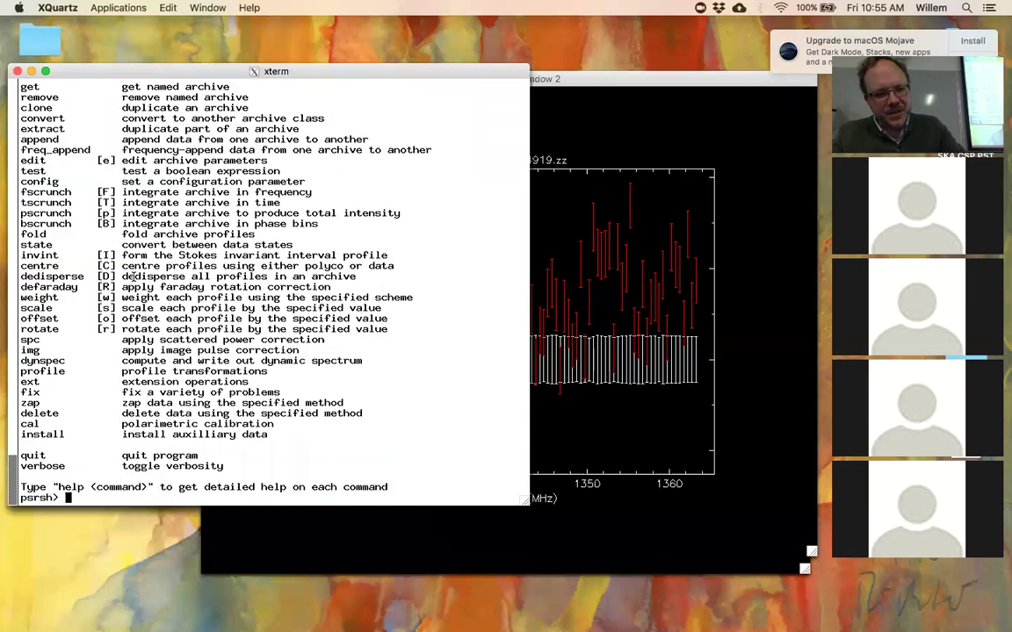
triple_click(25, 340)
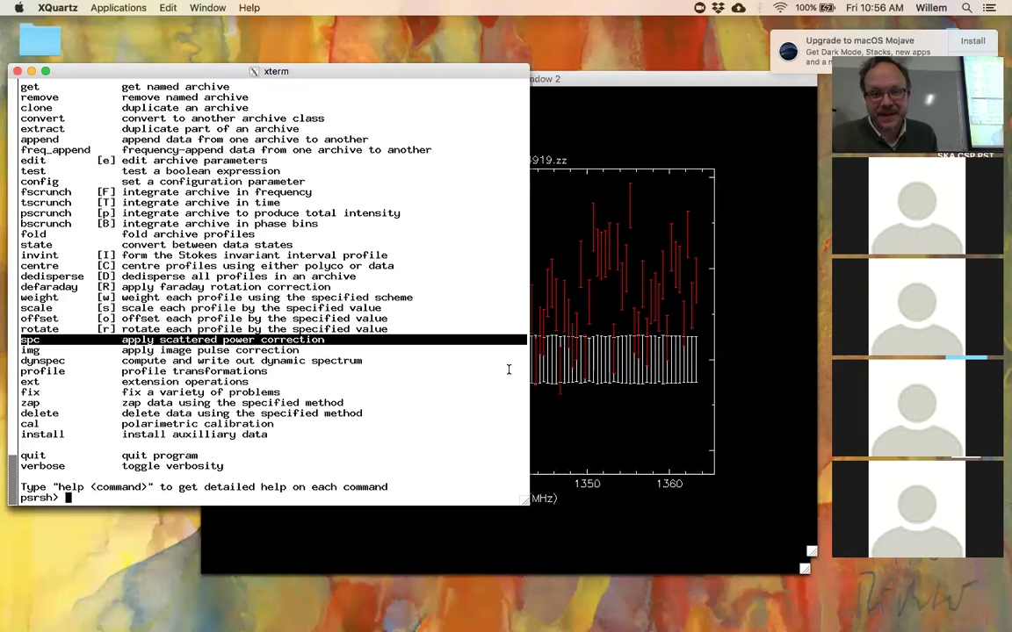
- Bring the calibrated flux plot forward for viewing, return to the terminal and quit psrsh
click(729, 235)
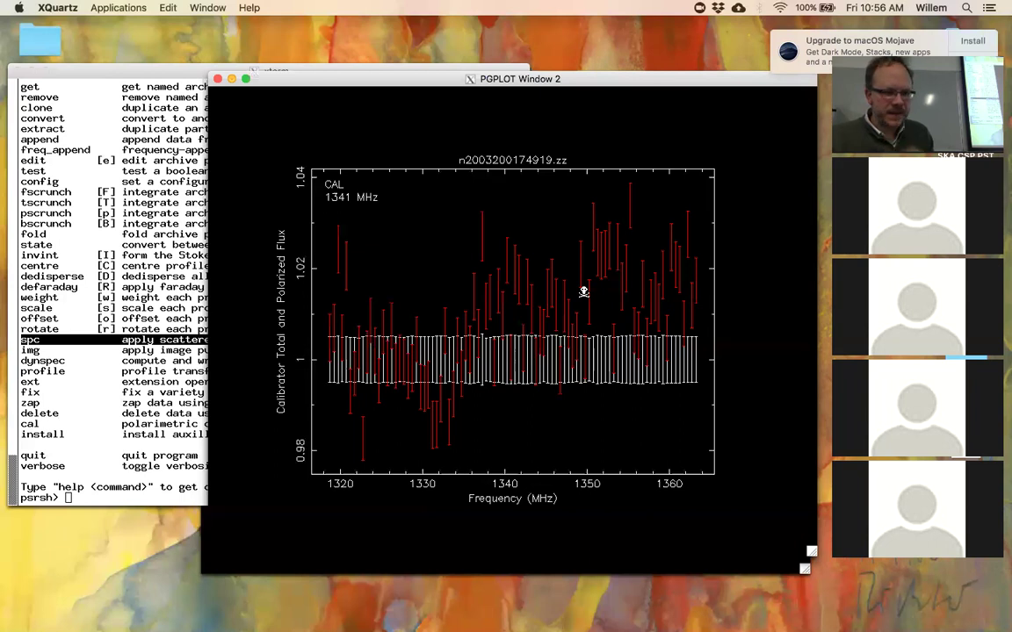
click(164, 350)
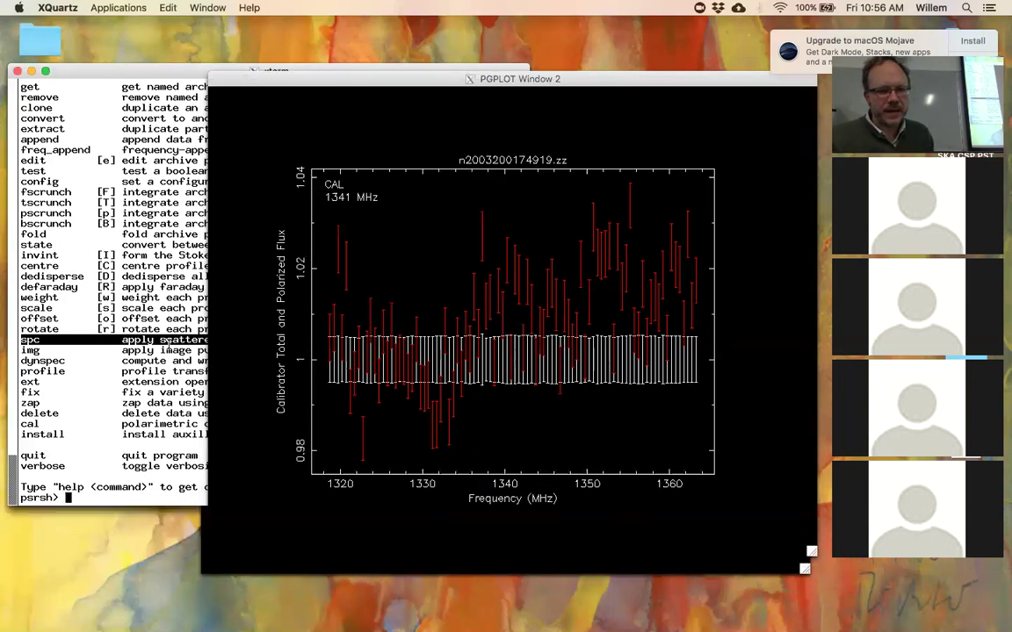
text(quit)
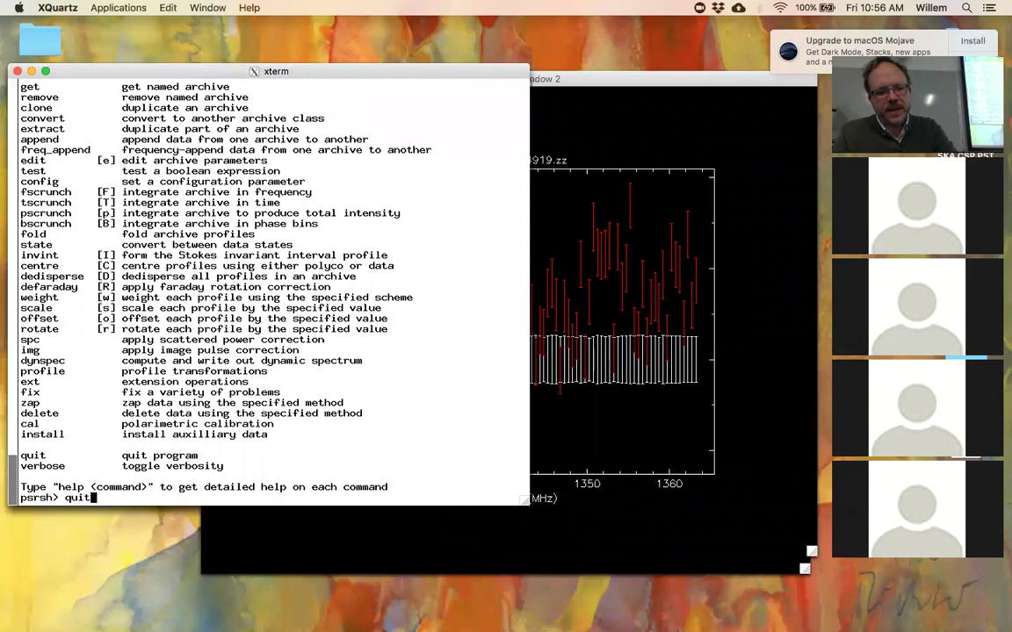
key(Return)
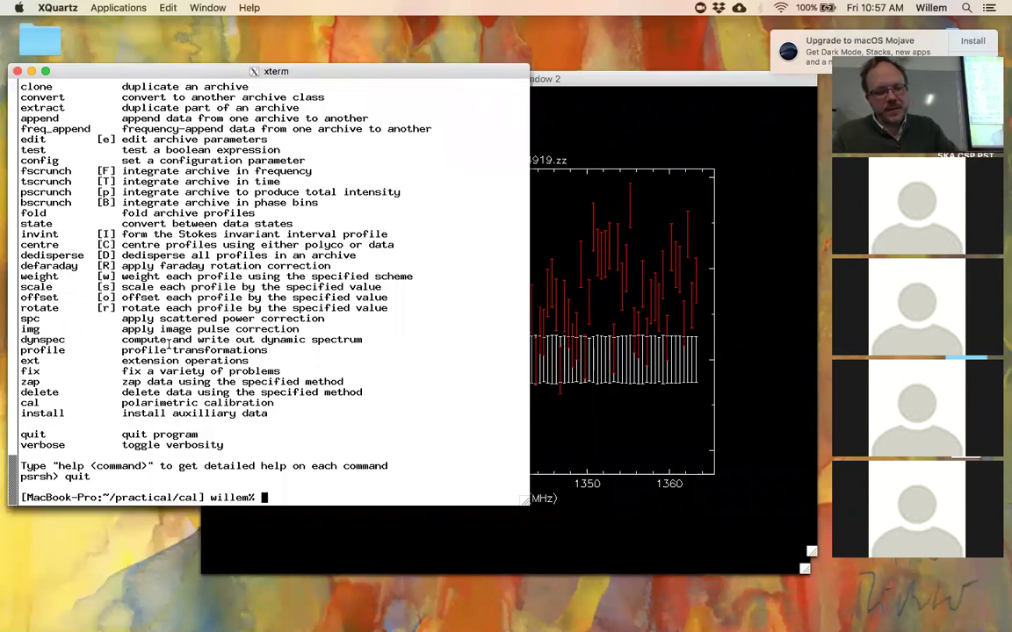
- Plot the calibrator model of the .zz files with psrplot -p calm *.zz on the /xs device
text(psrplot -p calm)
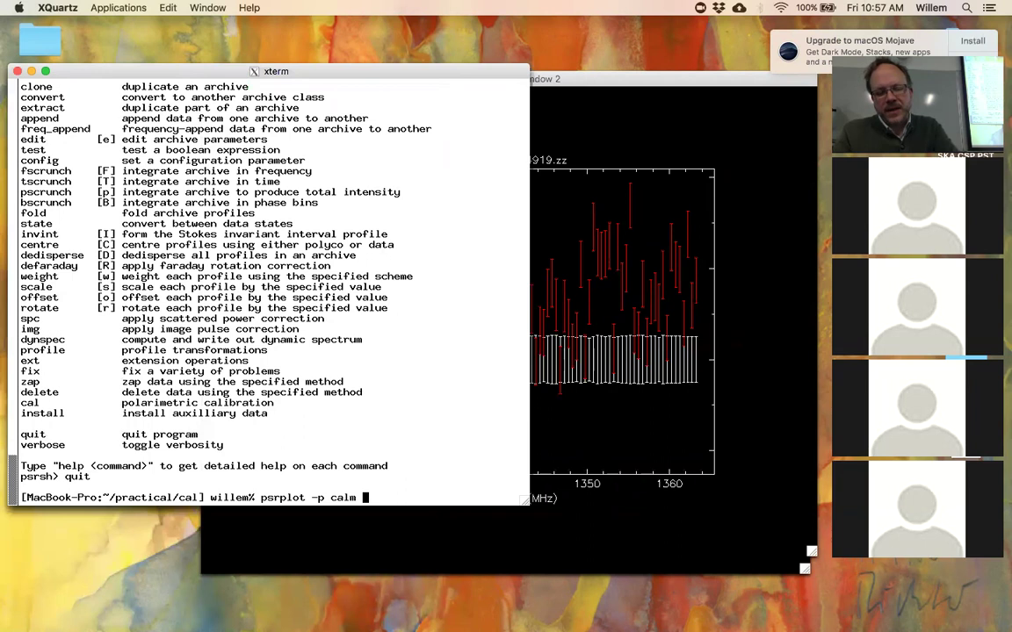
click(277, 363)
text(*.zz)
key(Return)
text(/xs)
key(Return)
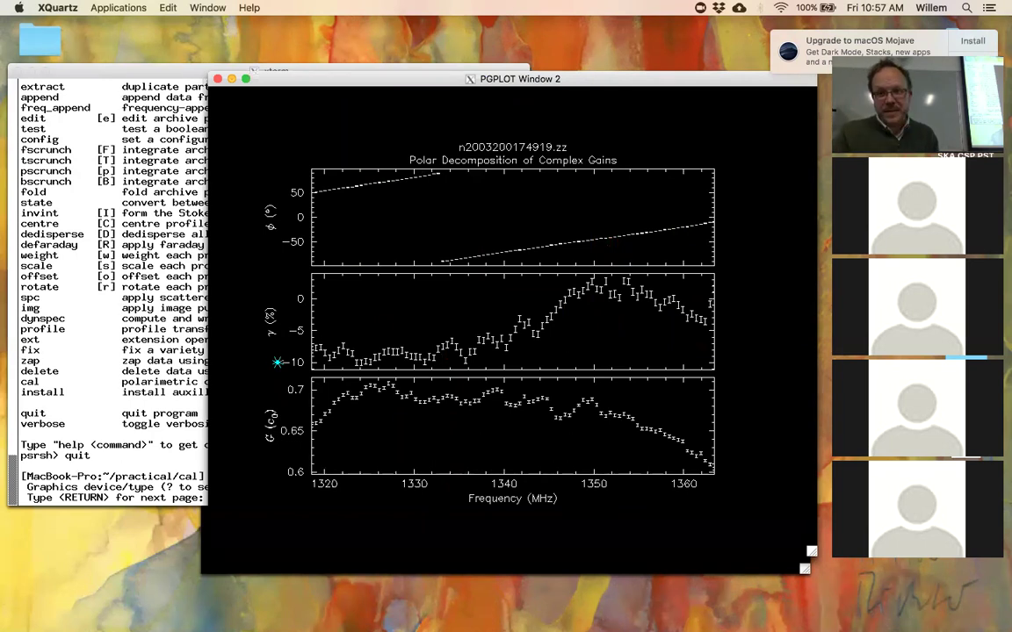
- Stop the psrplot run and run pac -w -u zz in the cal directory
click(90, 307)
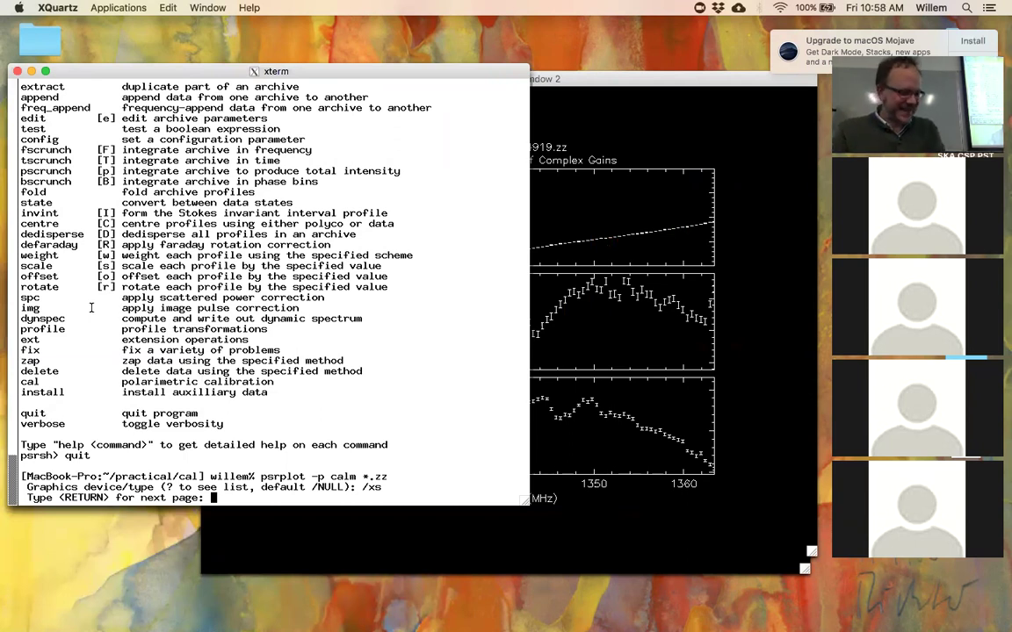
text(pac)
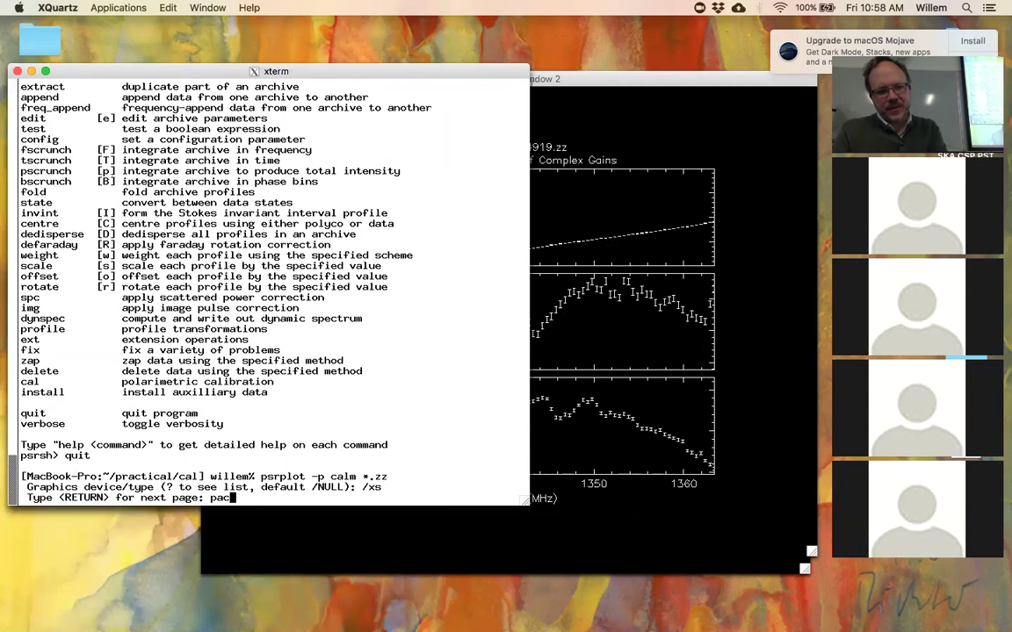
key(ctrl+c)
key(Return)
text(pac )
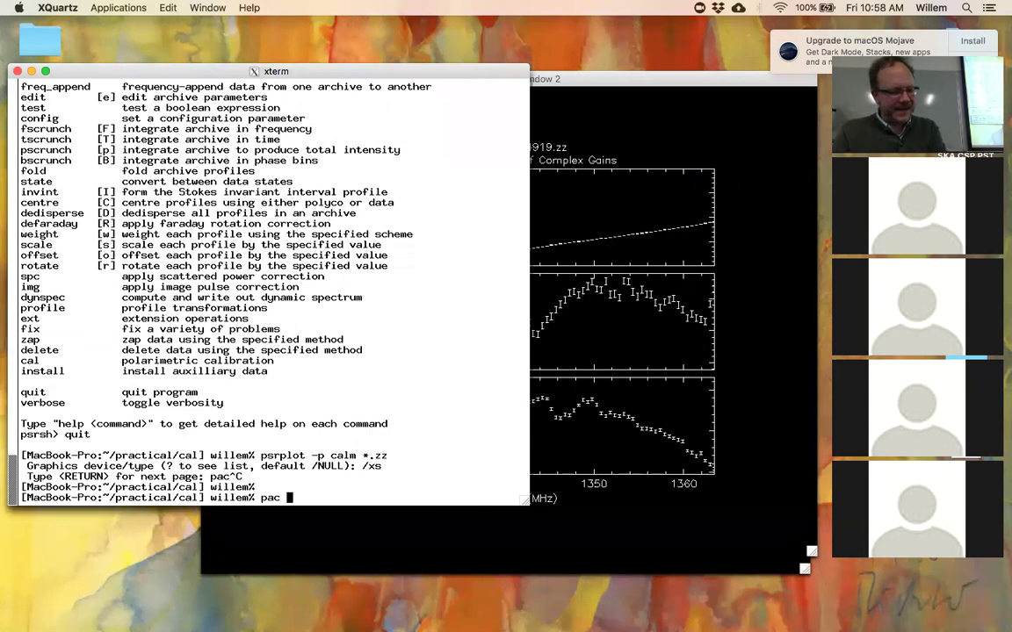
text(-w )
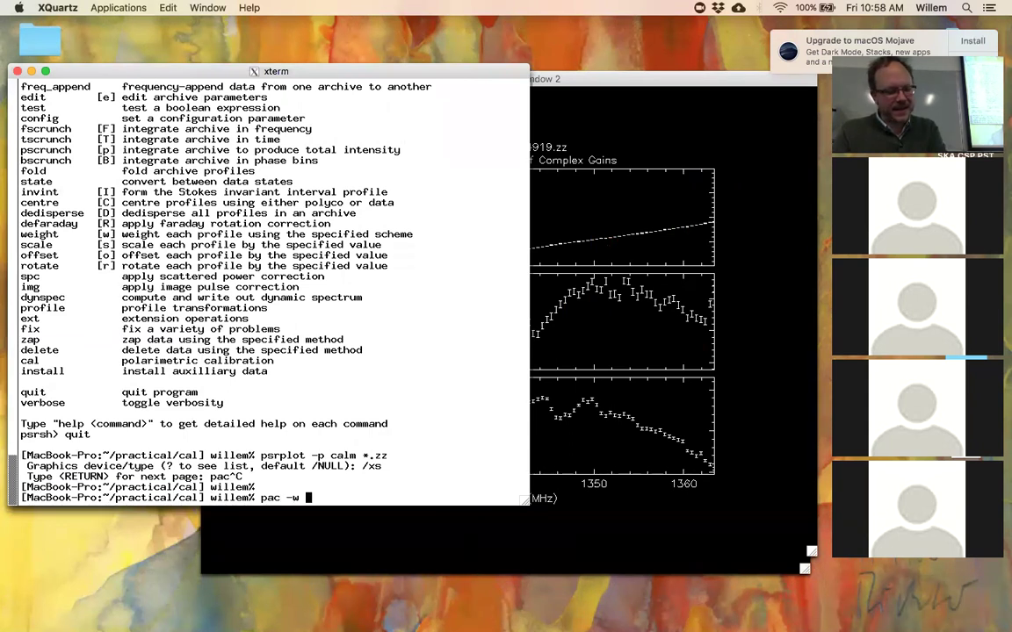
text(-u )
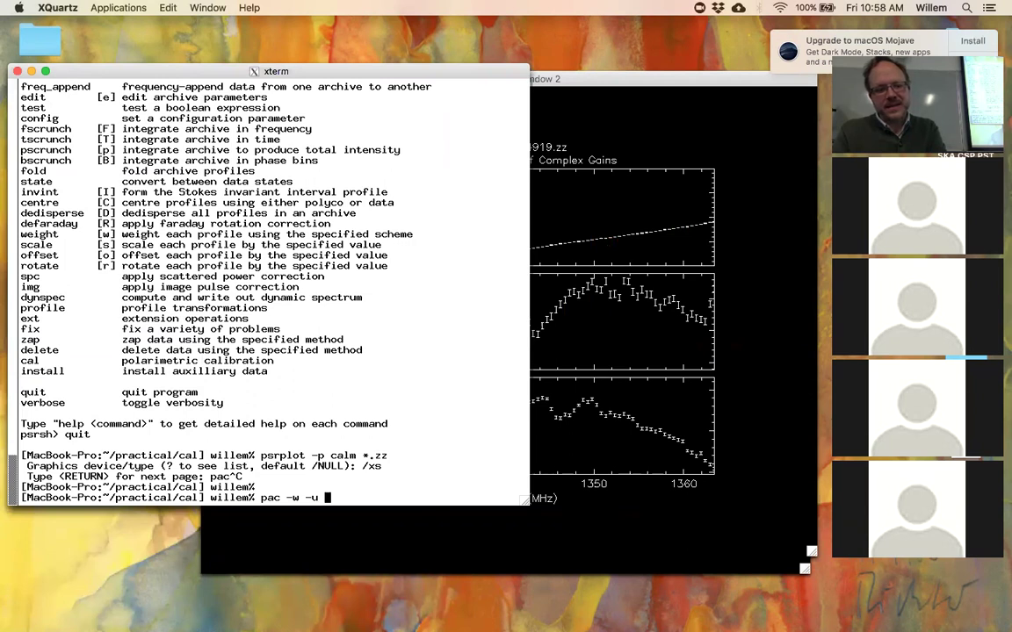
text(zz)
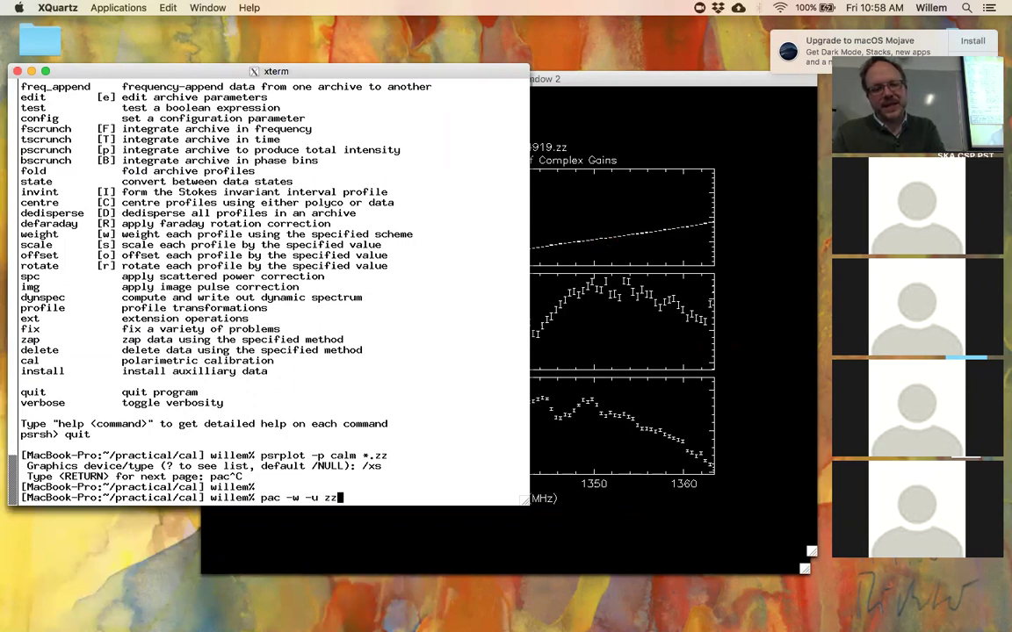
key(Return)
- List the files in the cal directory and generate the calibrator database with pac -w -u zz
text(ls)
key(Return)
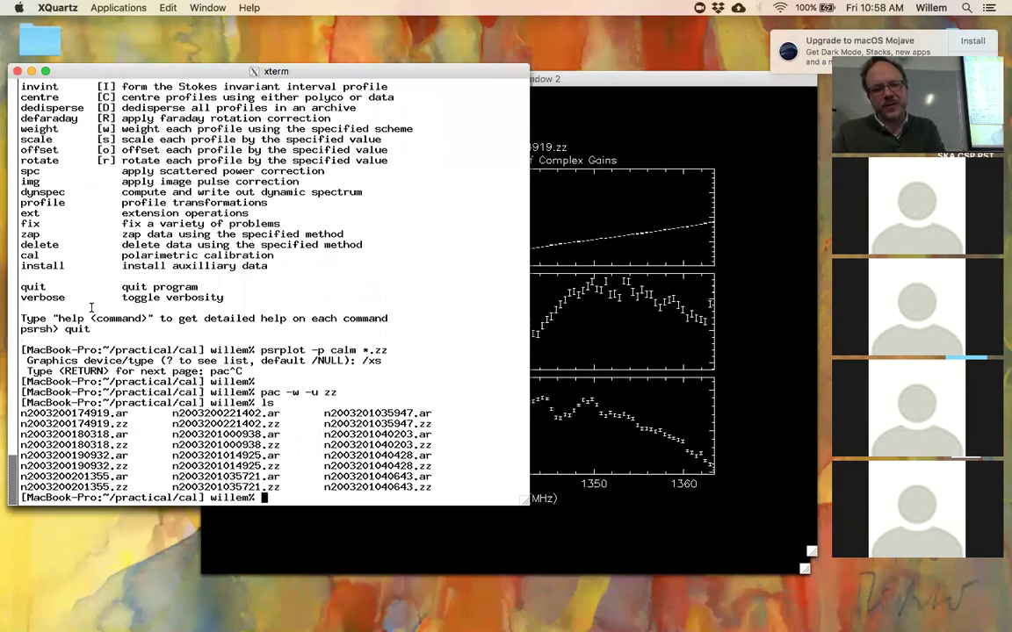
text(pac)
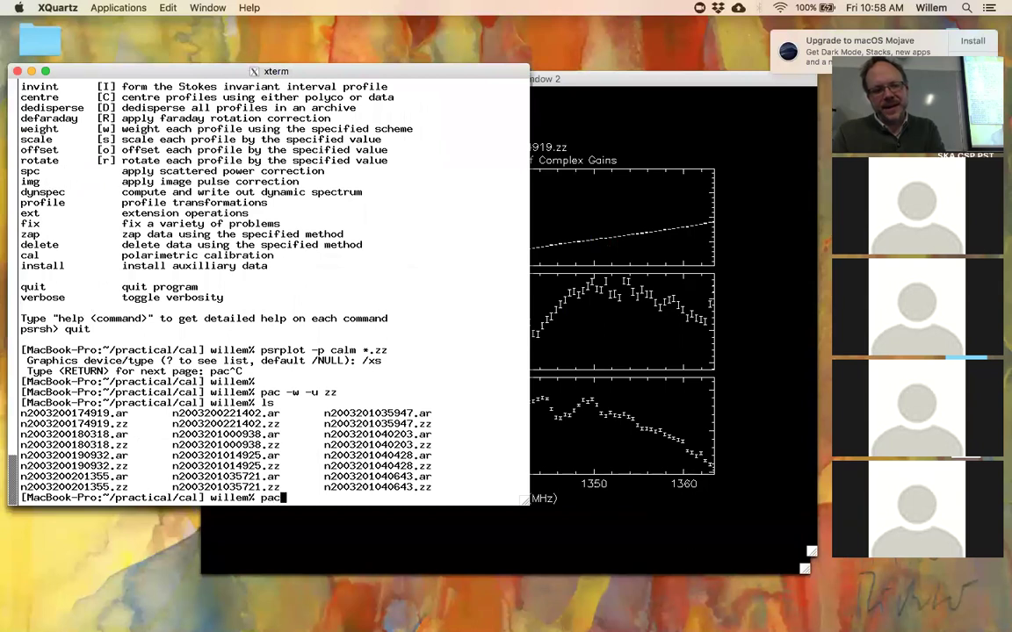
text( -w -u zz)
key(Return)
- List the directory in time order with ls -lrt and print the contents of database.txt
text(c)
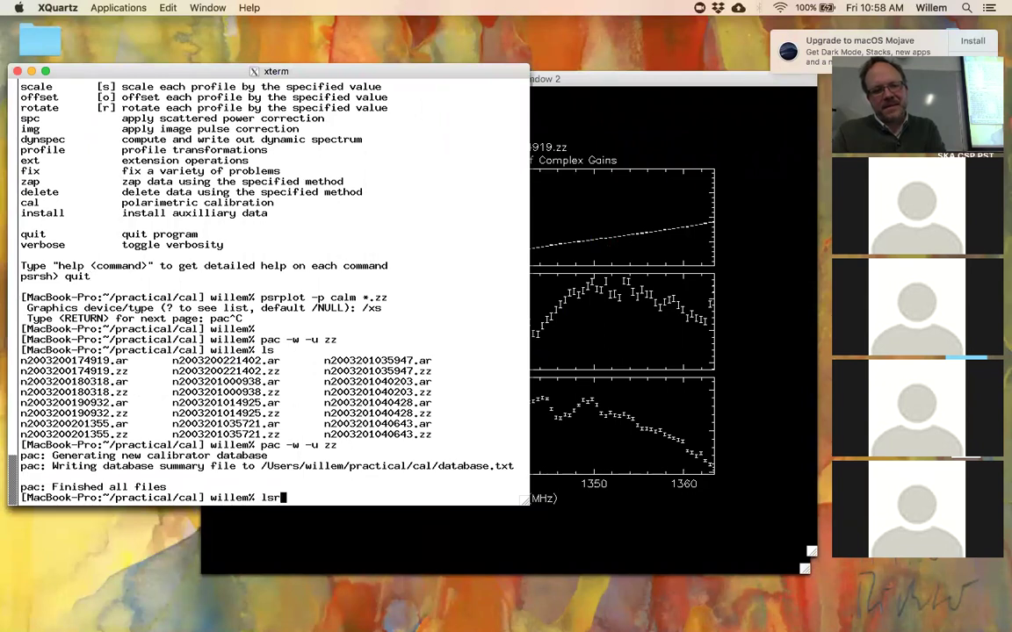
text(-lrt)
key(Return)
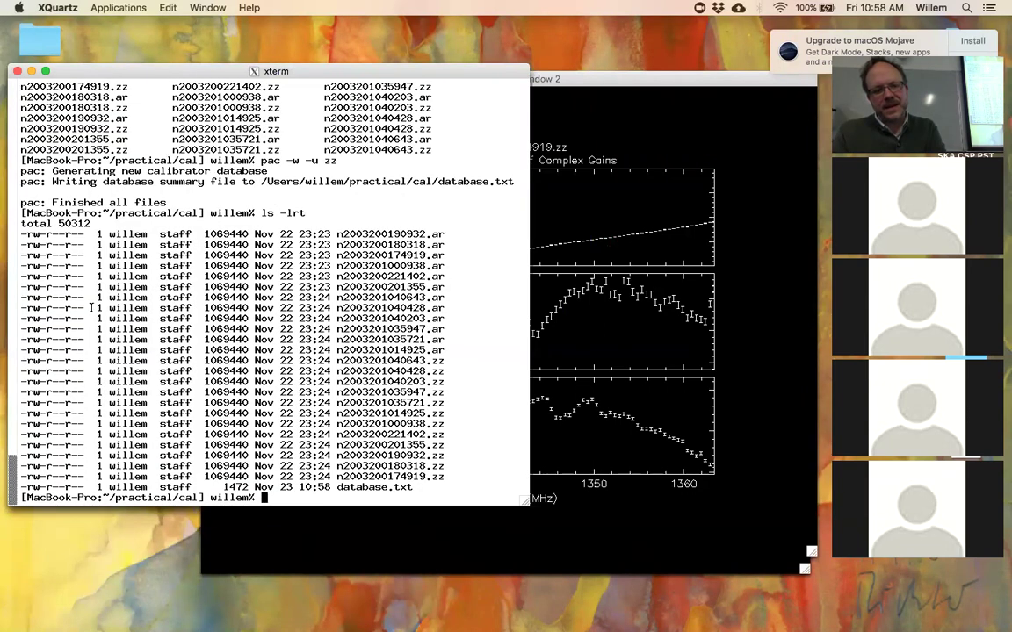
text(cat )
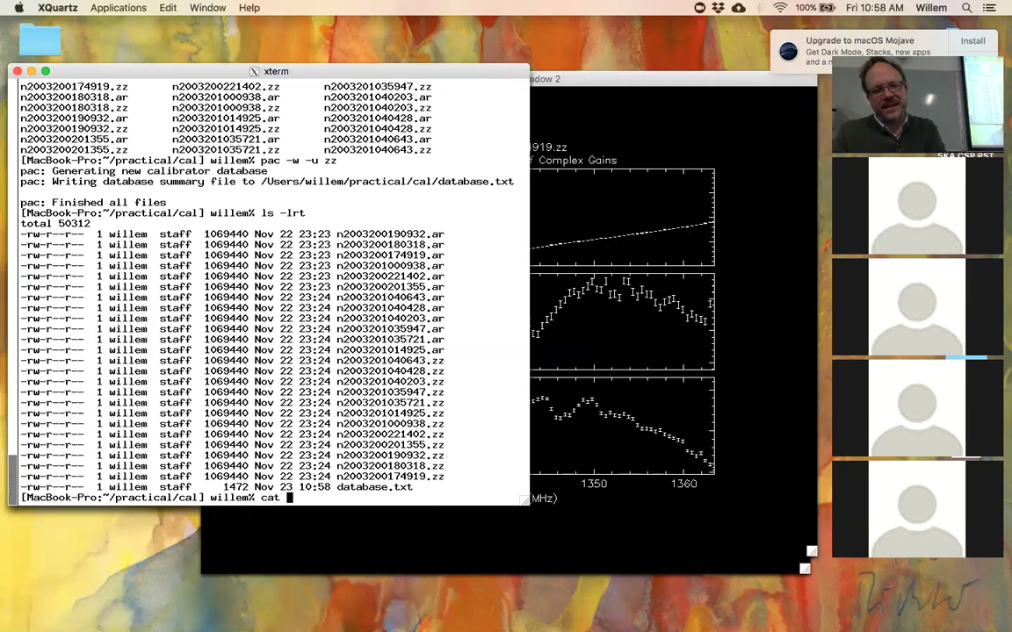
text(da)
key(Tab)
key(Return)
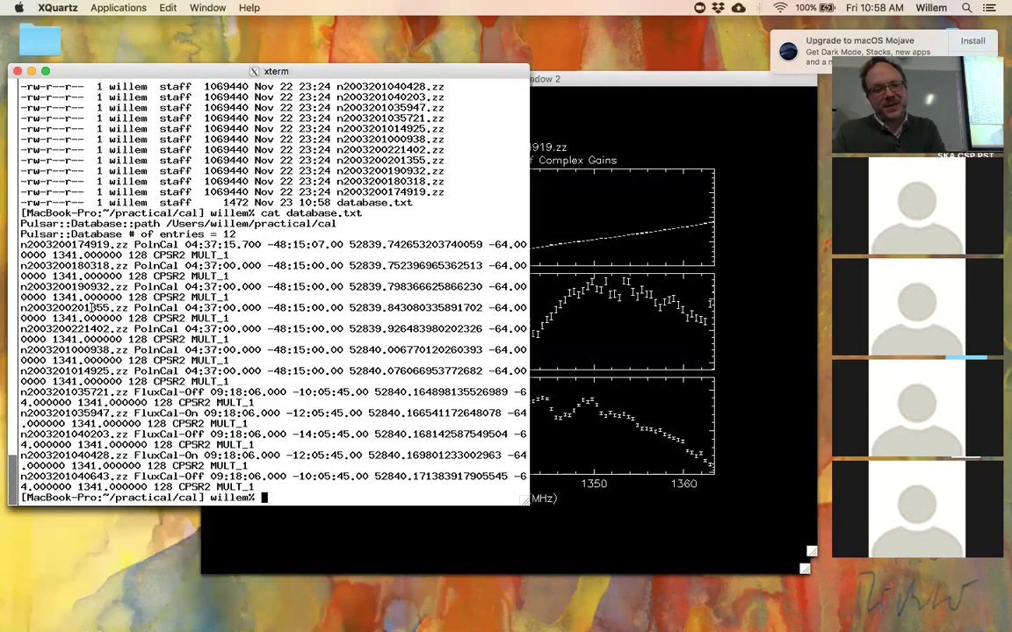
- Widen the terminal window and print database.txt again so each entry fits on one line
drag(528, 505, 795, 516)
key(Up)
key(Return)
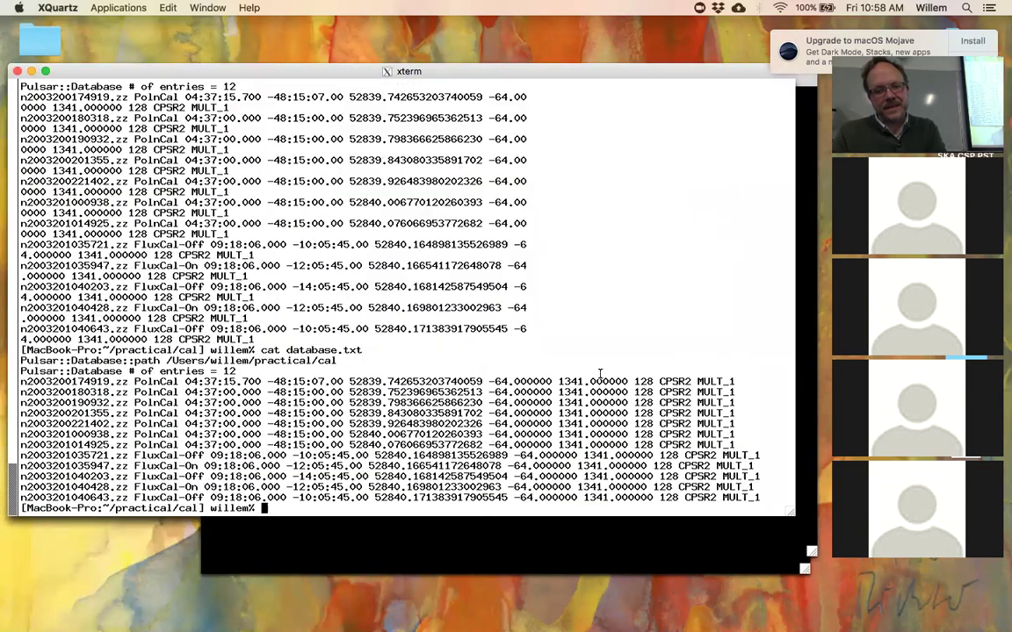
- Highlight the calibrator entries of database.txt for inspection and bring the terminal back in front of the plot
drag(19, 380, 26, 508)
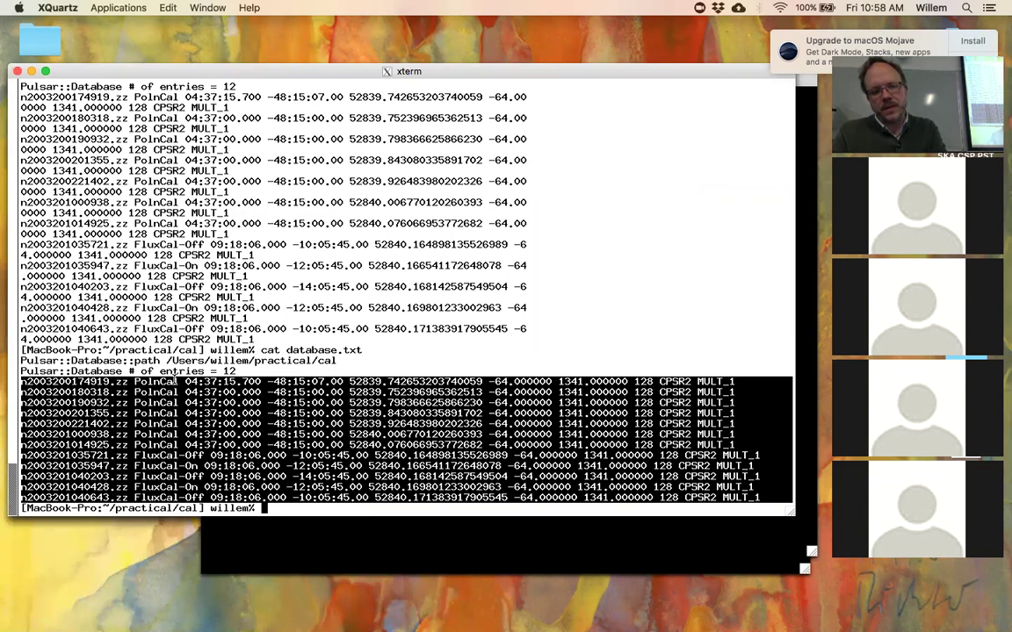
click(352, 381)
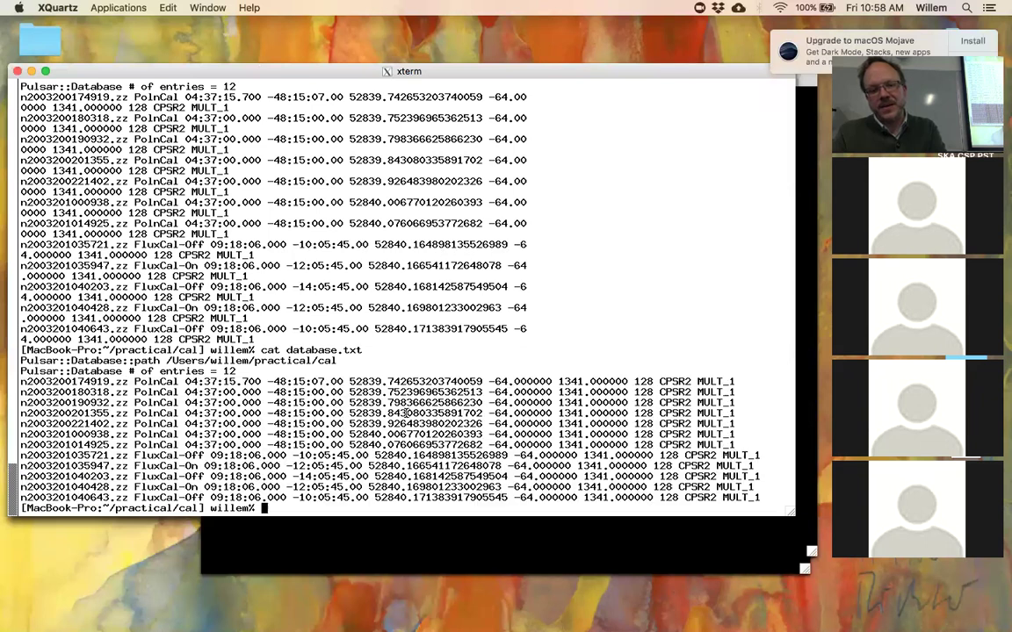
drag(415, 379, 740, 381)
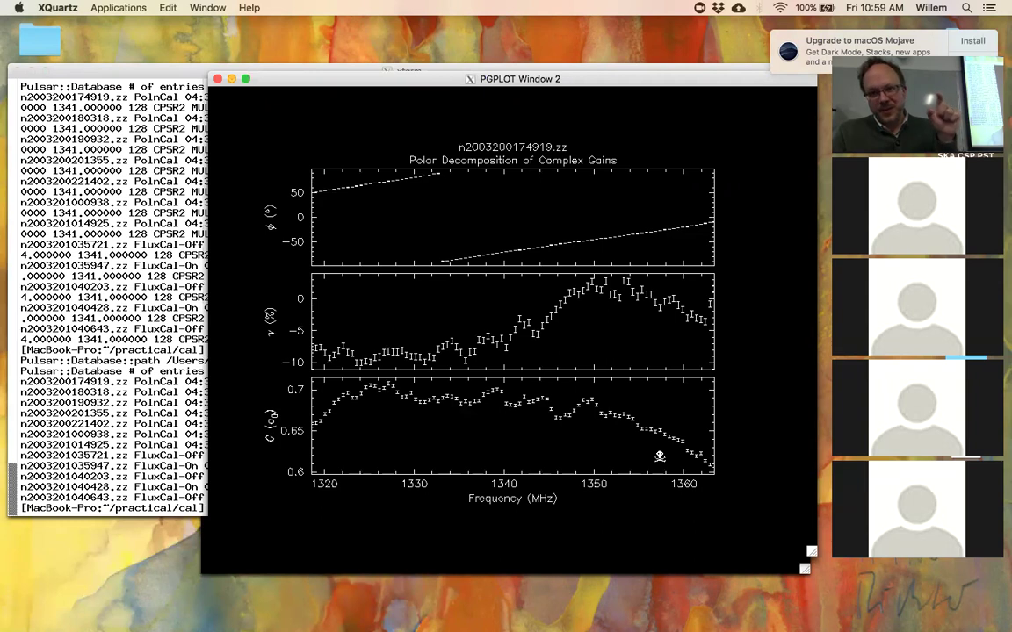
click(101, 411)
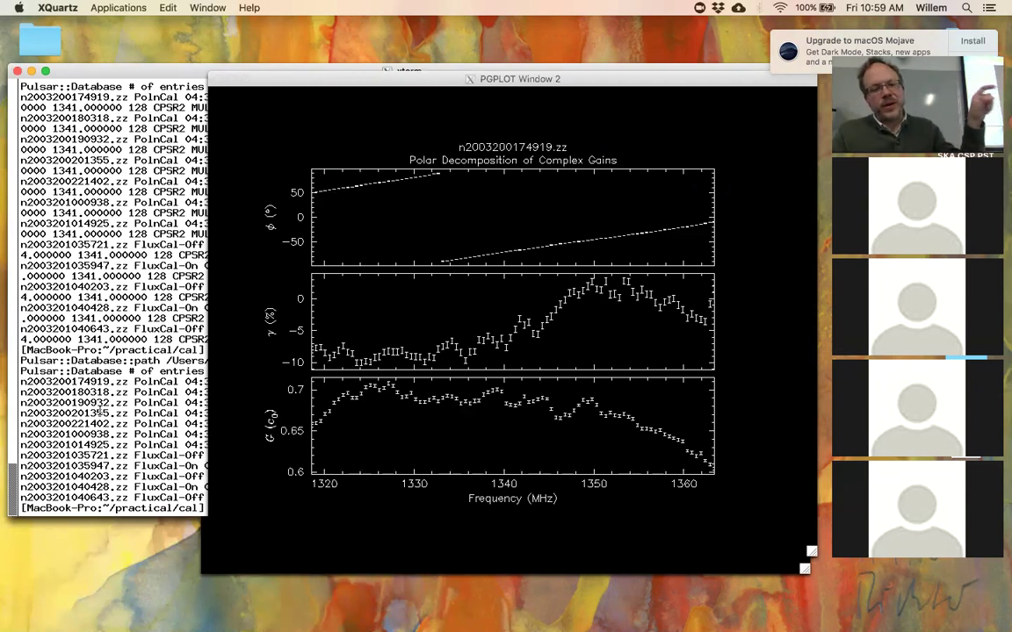
click(176, 422)
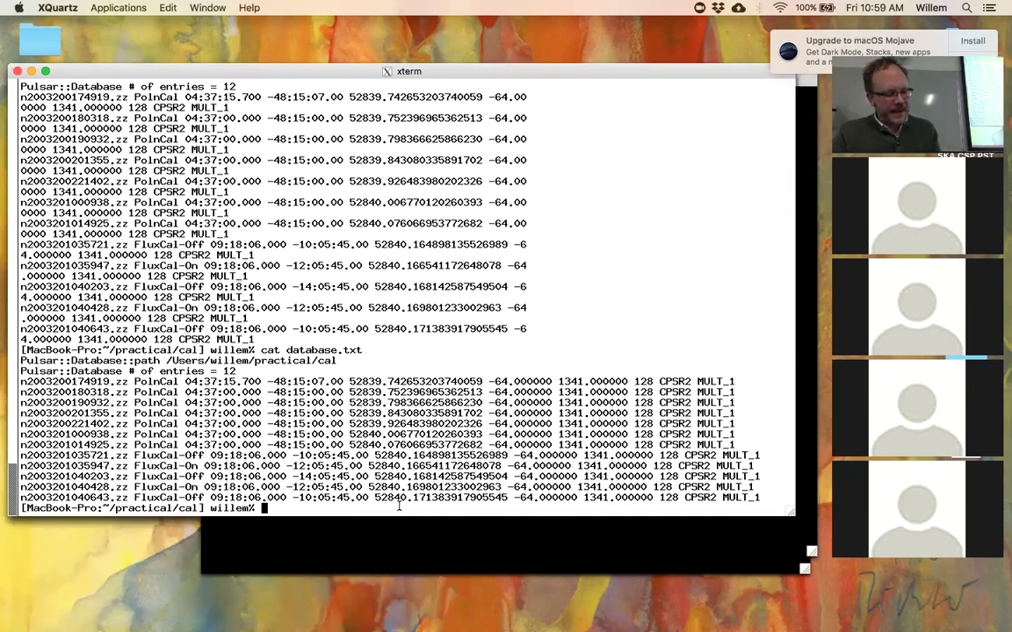
- Try to compute the flux calibrator solution with fluxcal -d database.txt
text(p)
key(BackSpace)
text(fluc)
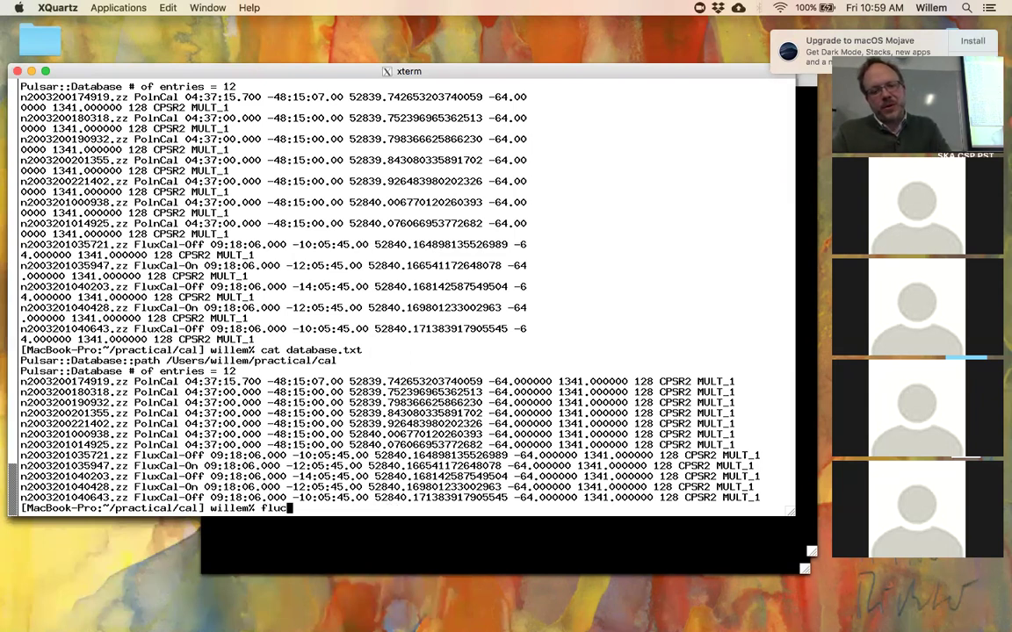
text(cal )
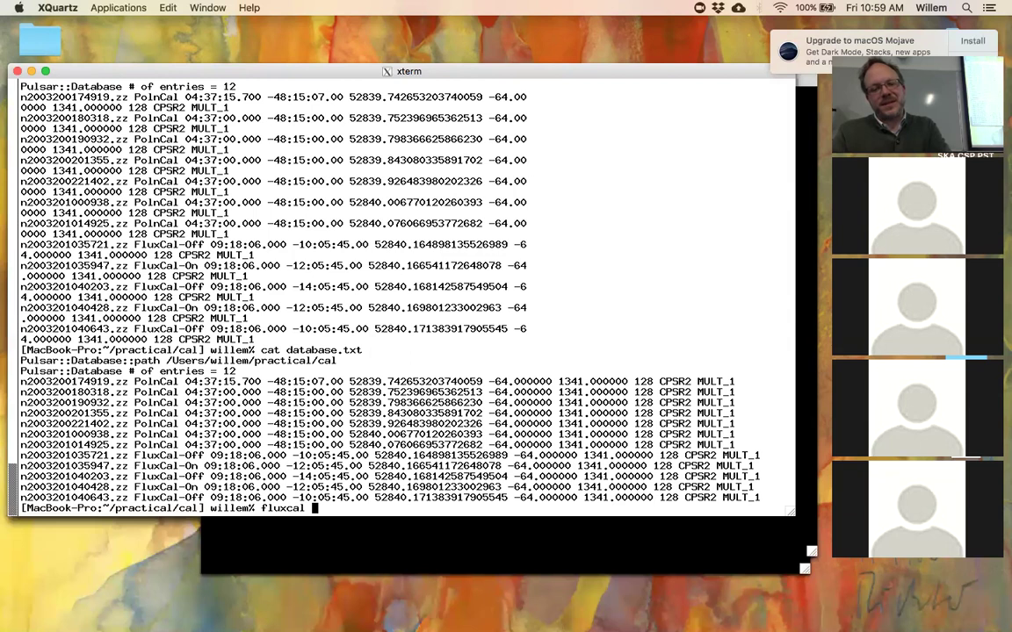
text(-d database.txt)
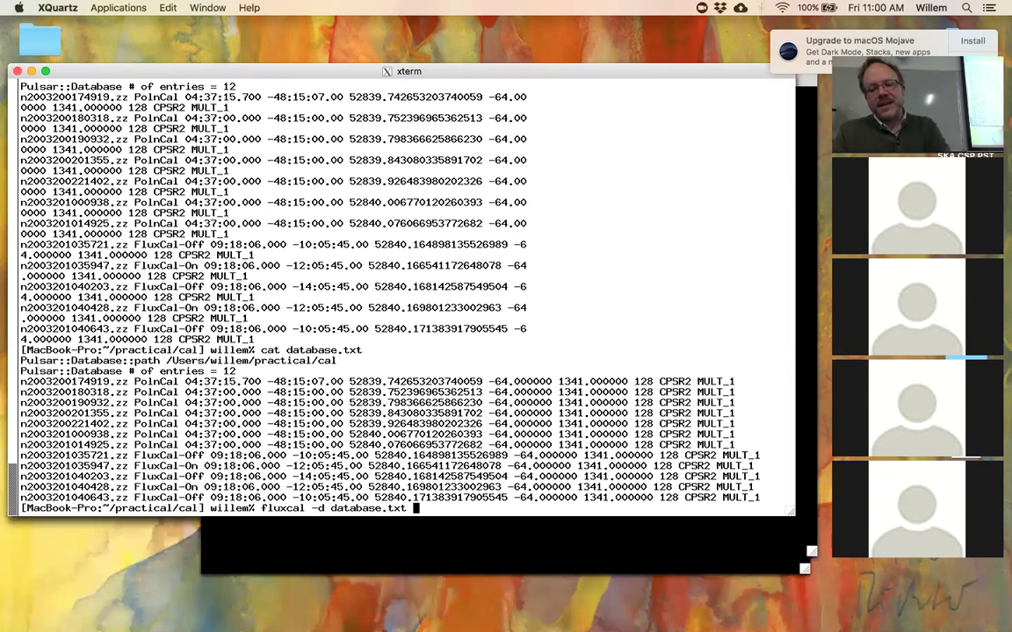
key(Return)
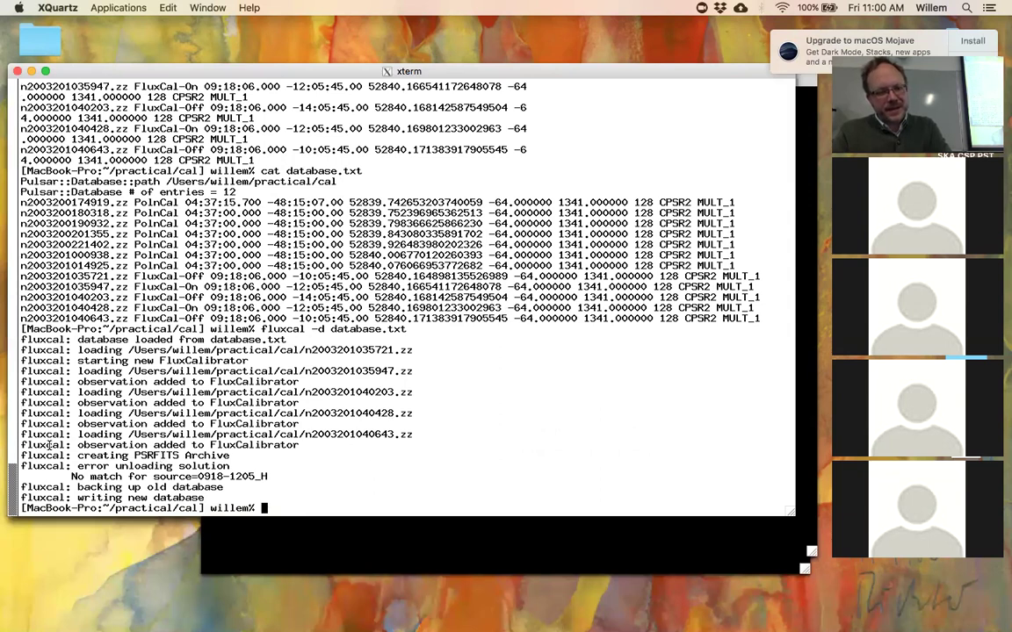
- Highlight the fluxcal error lines and the unmatched source name 0918-1205_H
drag(21, 466, 3, 483)
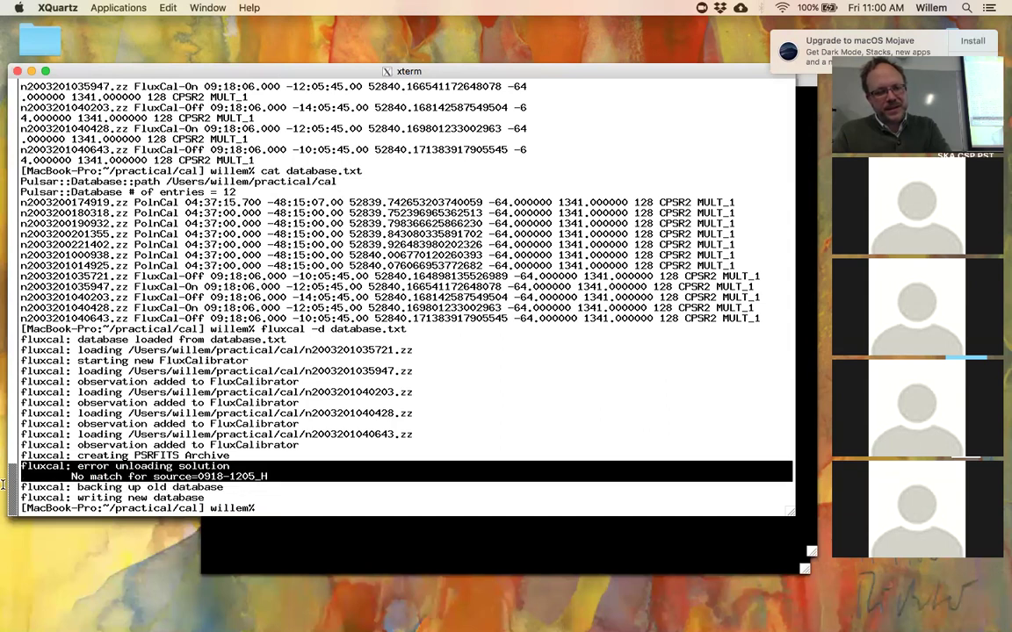
click(201, 475)
drag(201, 475, 274, 476)
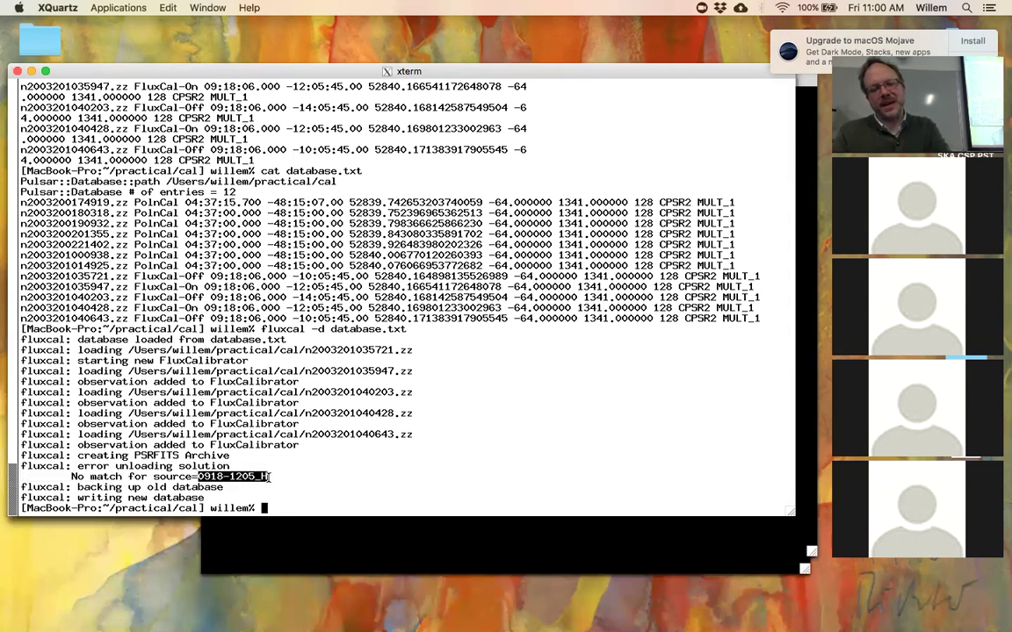
- Highlight the coordinates of a FluxCal-On entry and rerun fluxcal with the -f option added, as fluxcal -f -d database.txt
key(Up)
key(Left)
key(Left)
key(Left)
key(Left)
key(Left)
key(Left)
key(Left)
key(Left)
key(Left)
key(Left)
key(Left)
key(Left)
key(Left)
key(Left)
key(Left)
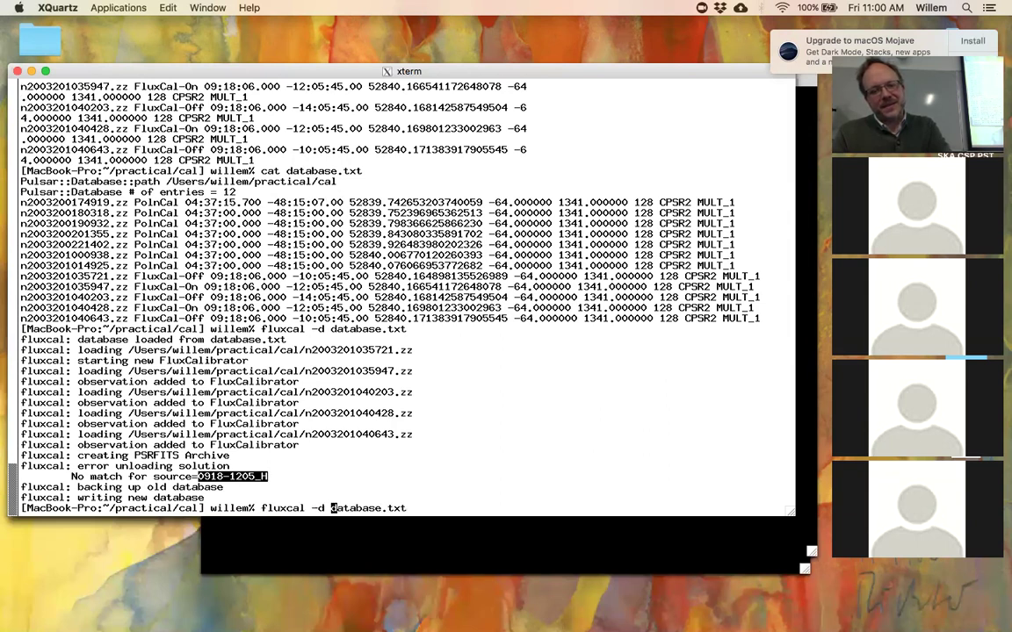
text(-f)
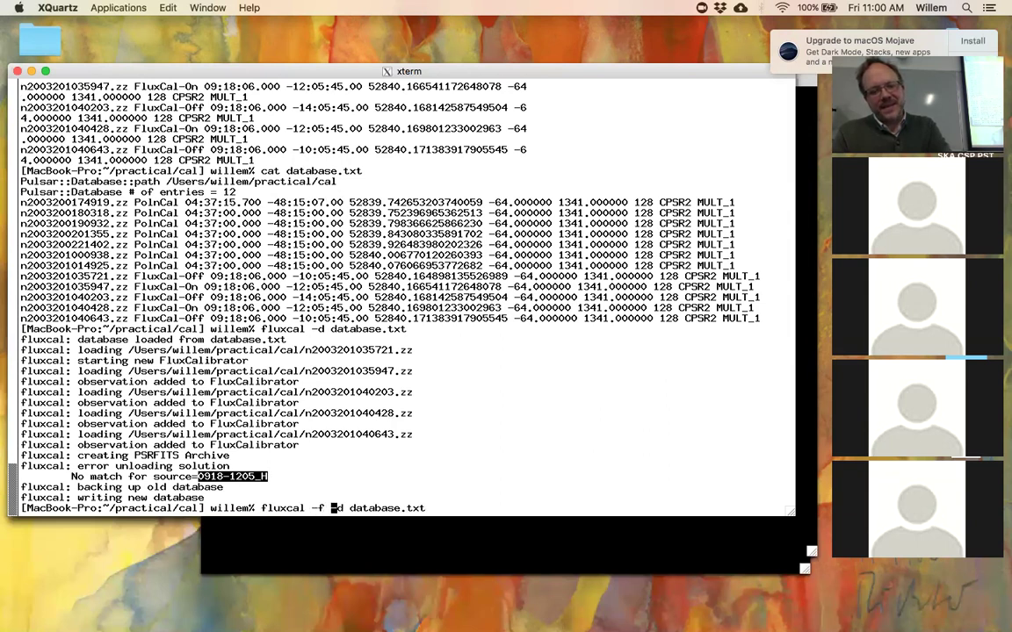
drag(205, 287, 362, 287)
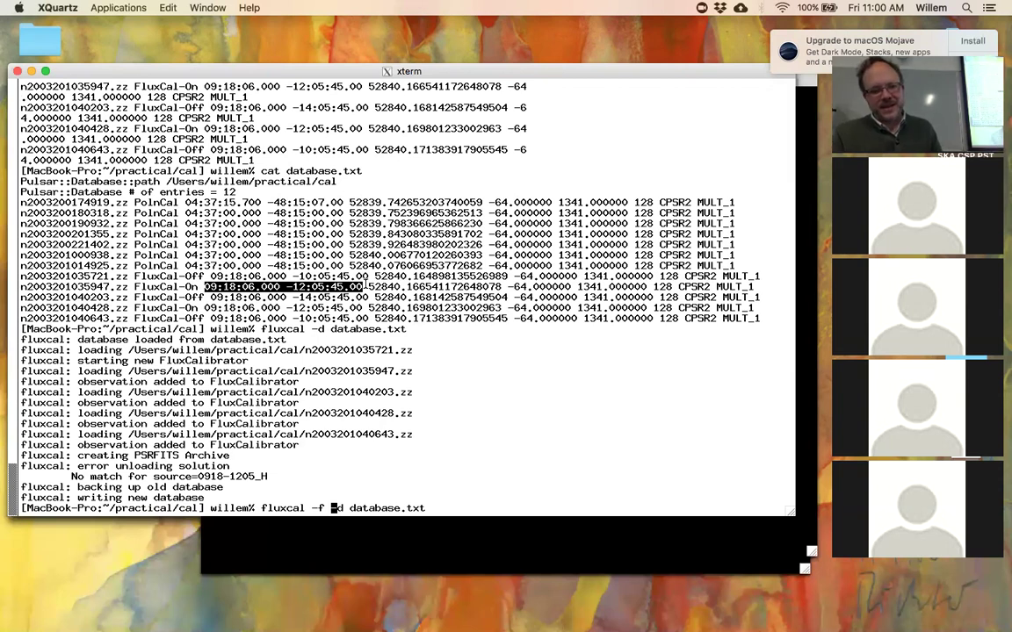
key(Return)
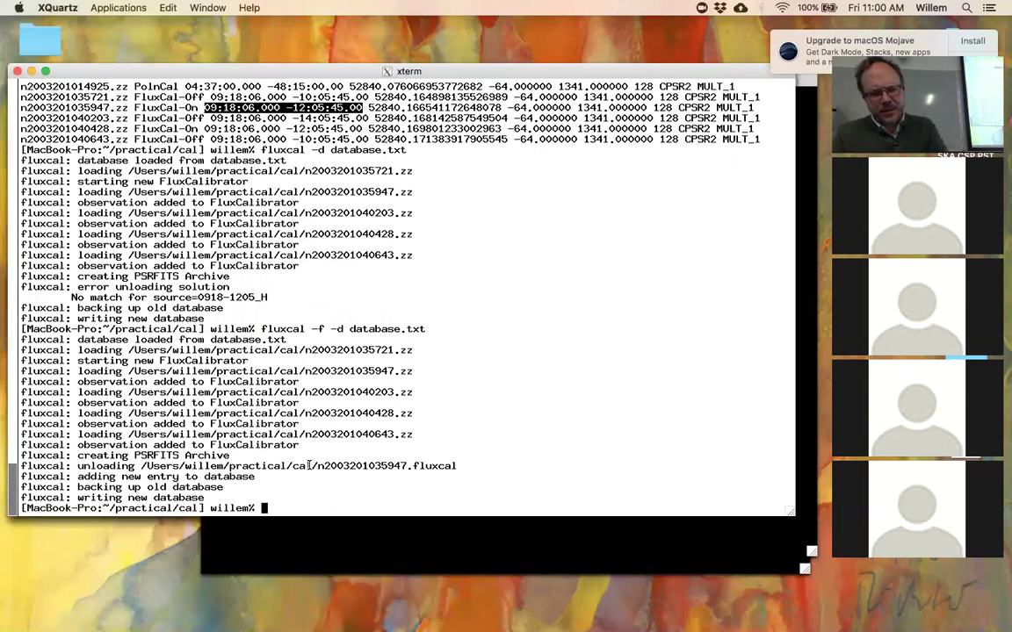
- Highlight the output file name n2003201035947.fluxcal and the FluxCal-On and FluxCal-Off entries of the database listing
drag(319, 466, 480, 462)
key(super+c)
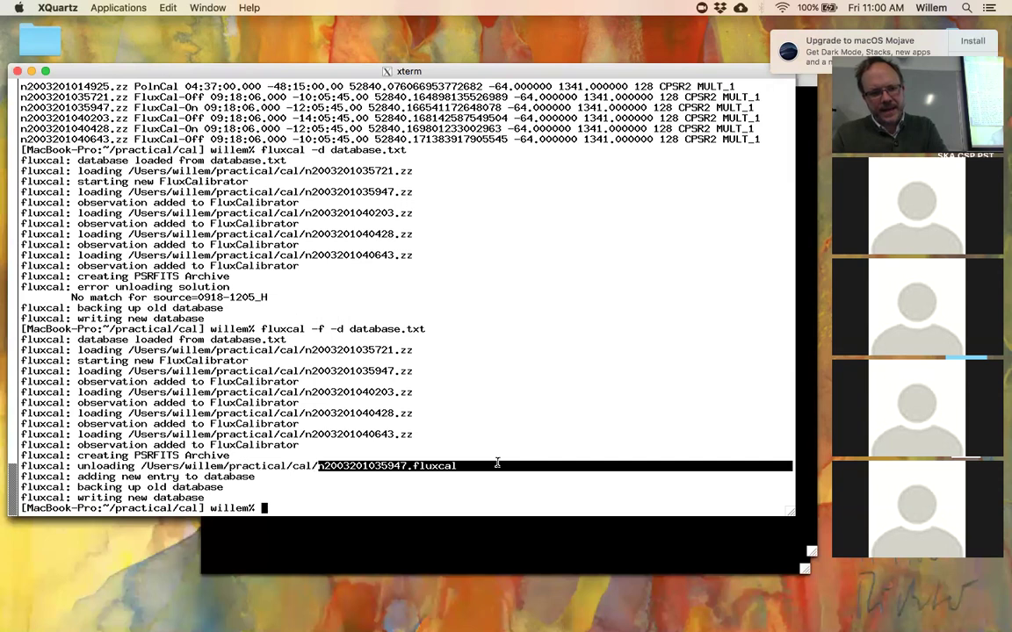
text(p)
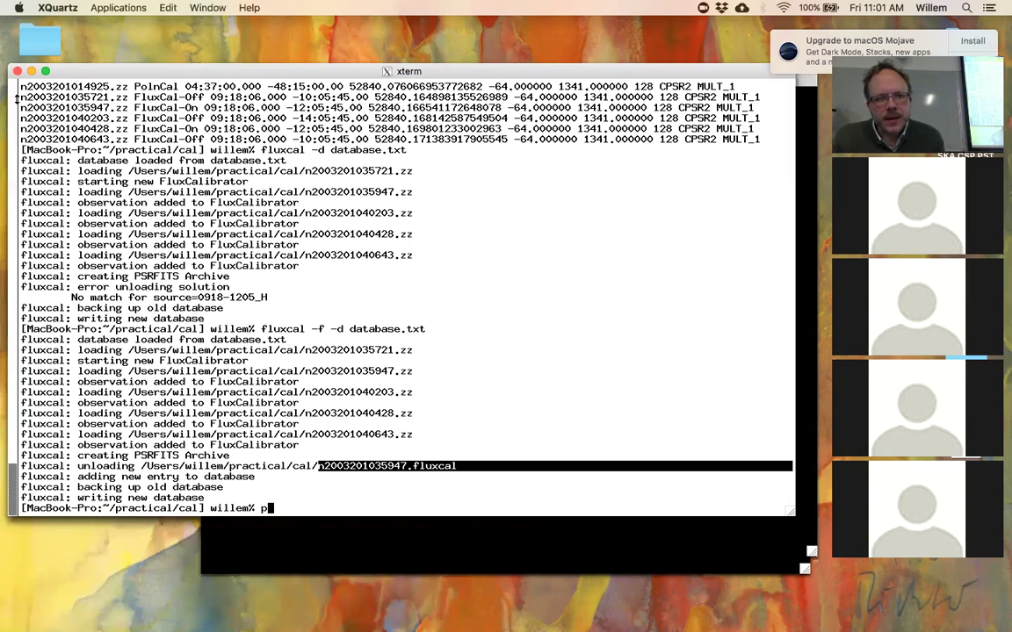
drag(16, 95, 6, 153)
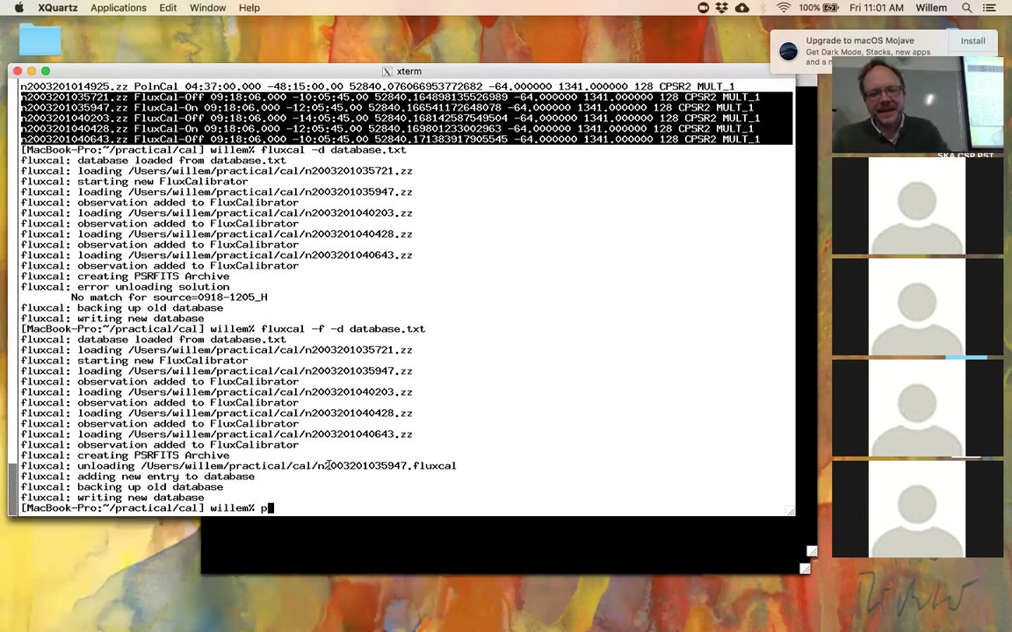
- Plot the flux calibrator solution with psrplot -p calm n2003201035947.fluxcal on the /xs device
text(srplot -p cca)
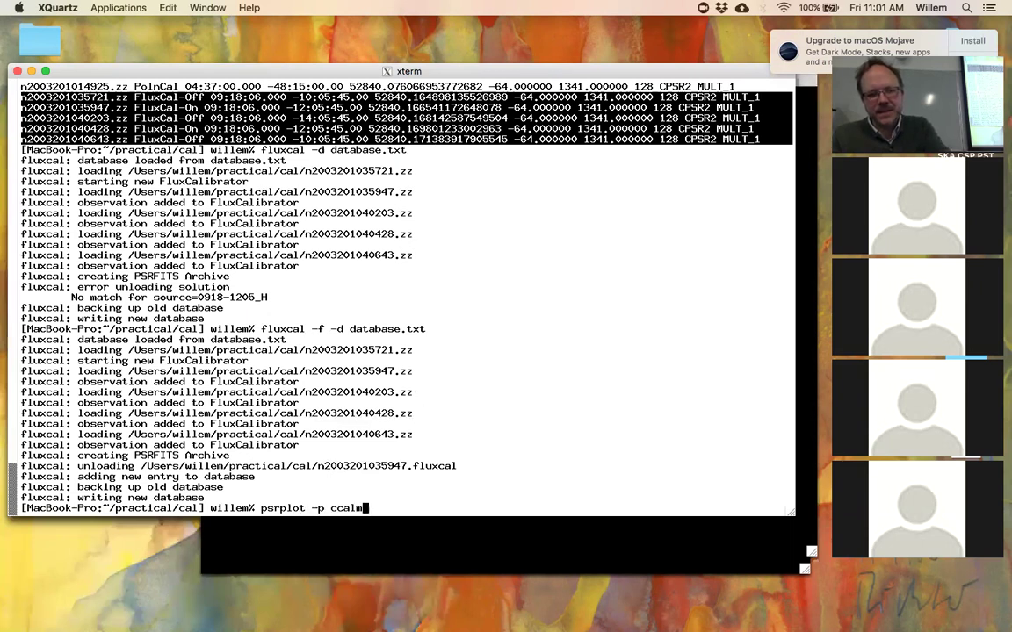
key(BackSpace)
text(alm)
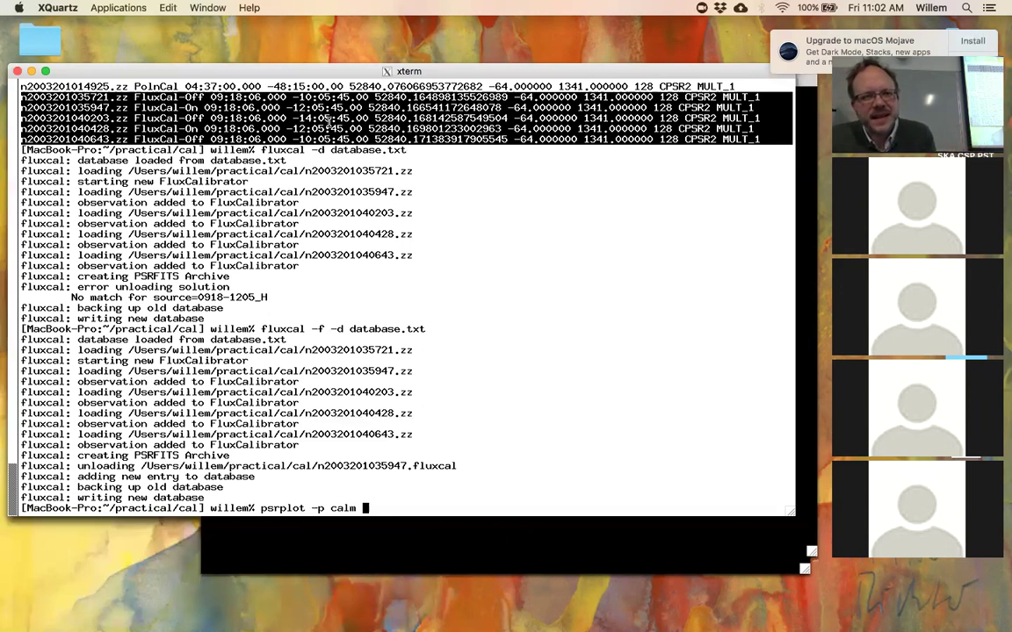
click(298, 96)
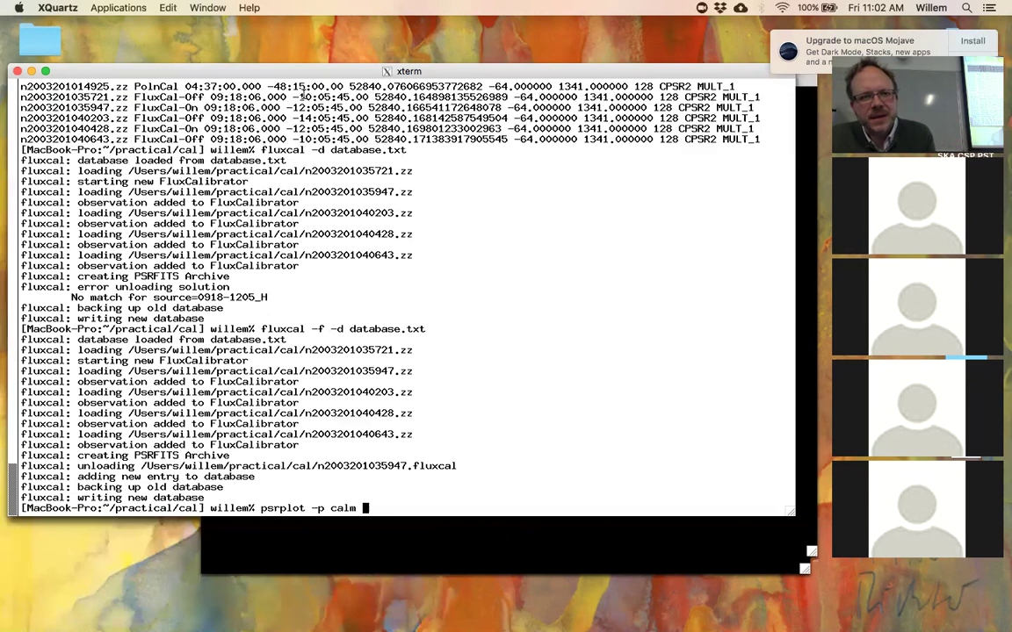
drag(293, 97, 310, 97)
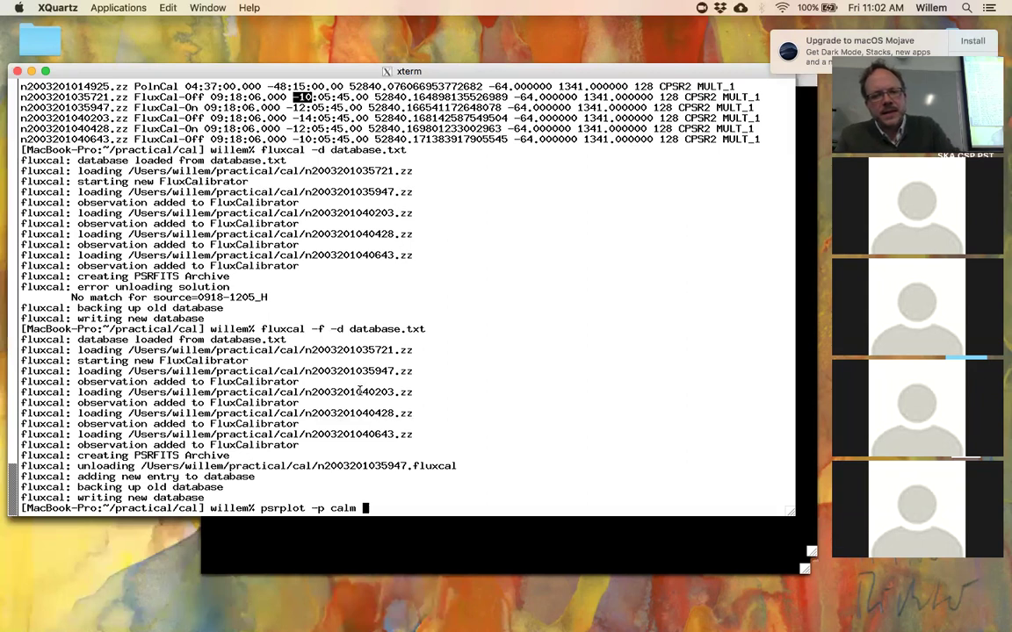
drag(317, 466, 345, 466)
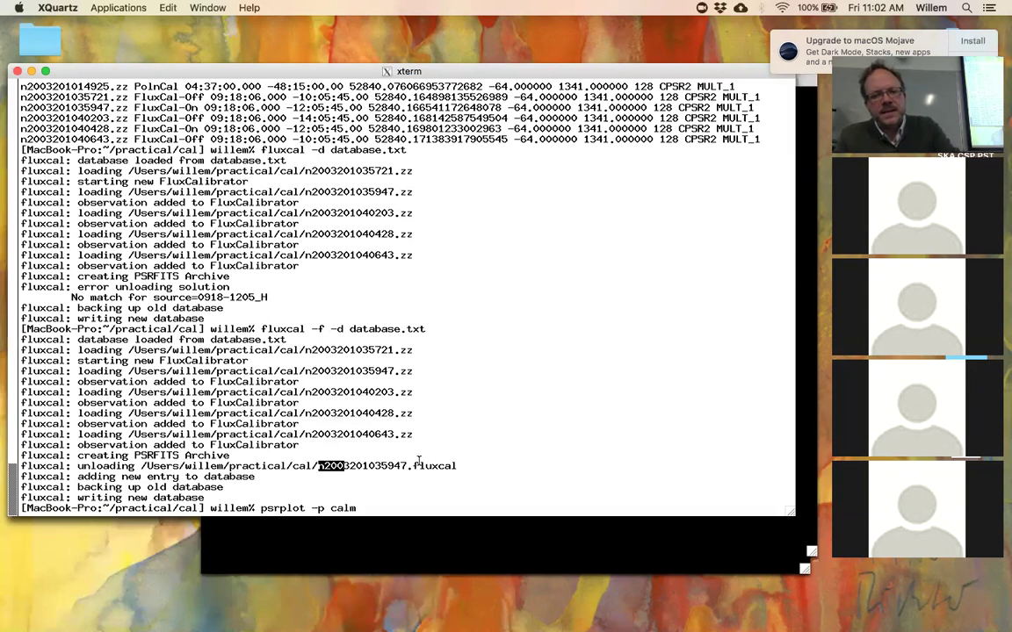
drag(419, 461, 486, 463)
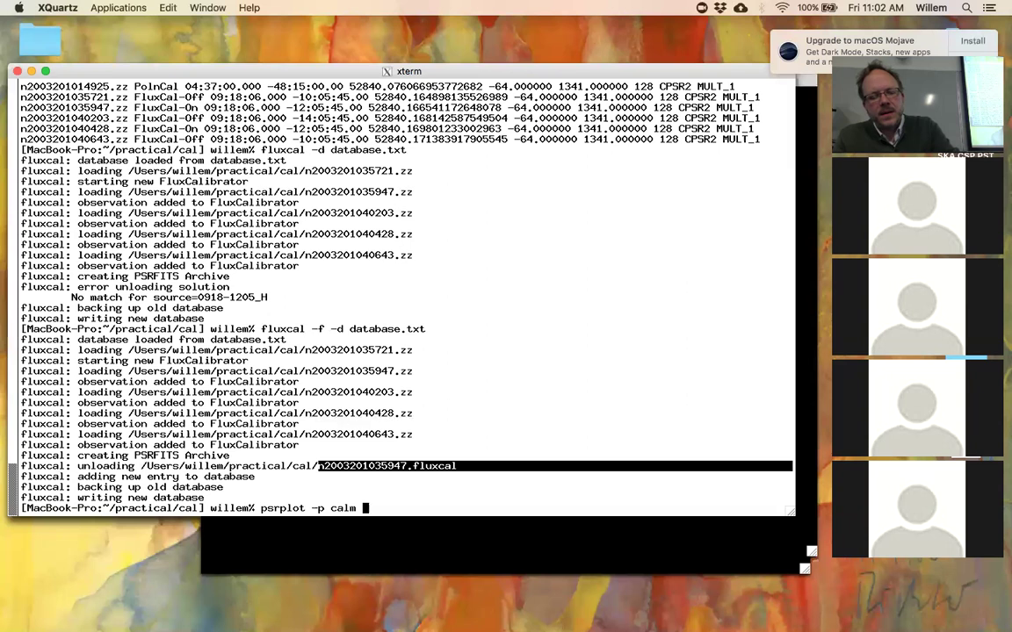
middle_click(488, 463)
text(/xs)
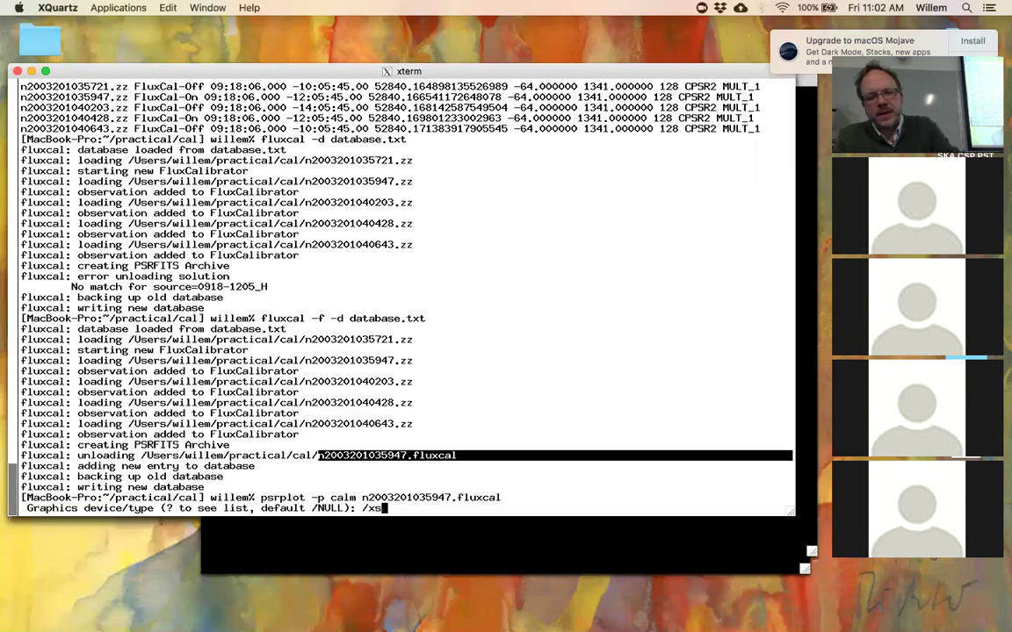
key(Return)
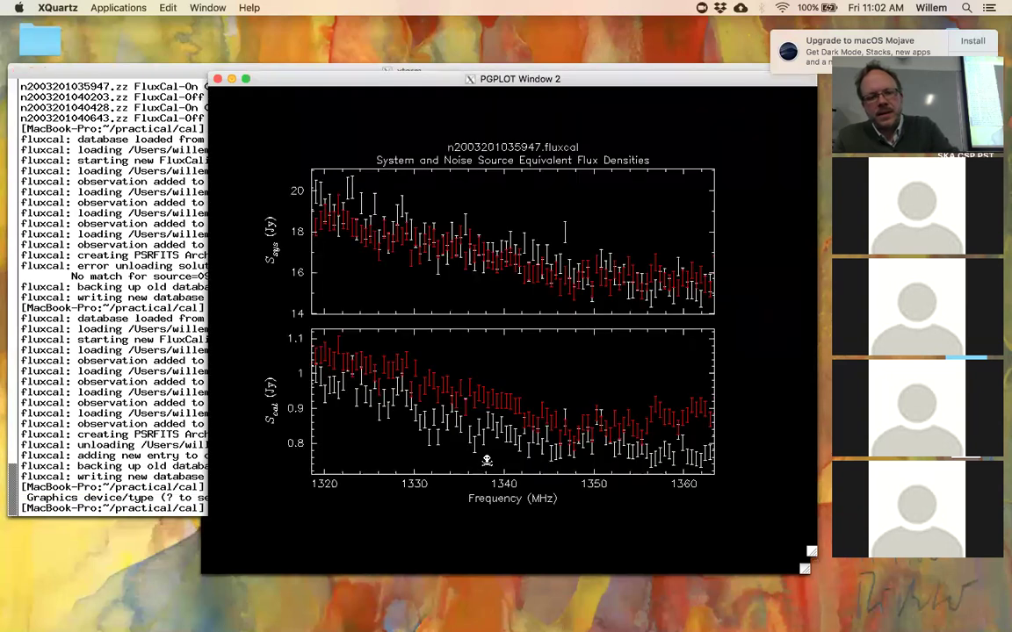
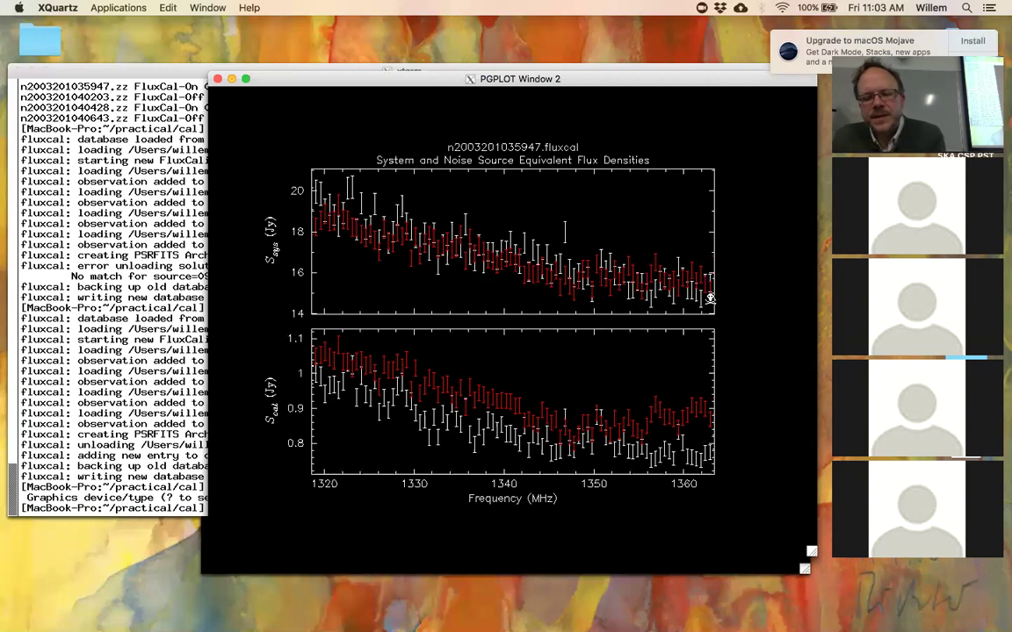
- Switch to the psrchive_jart.pdf guide in Preview
key(ctrl+Right)
key(ctrl+Right)
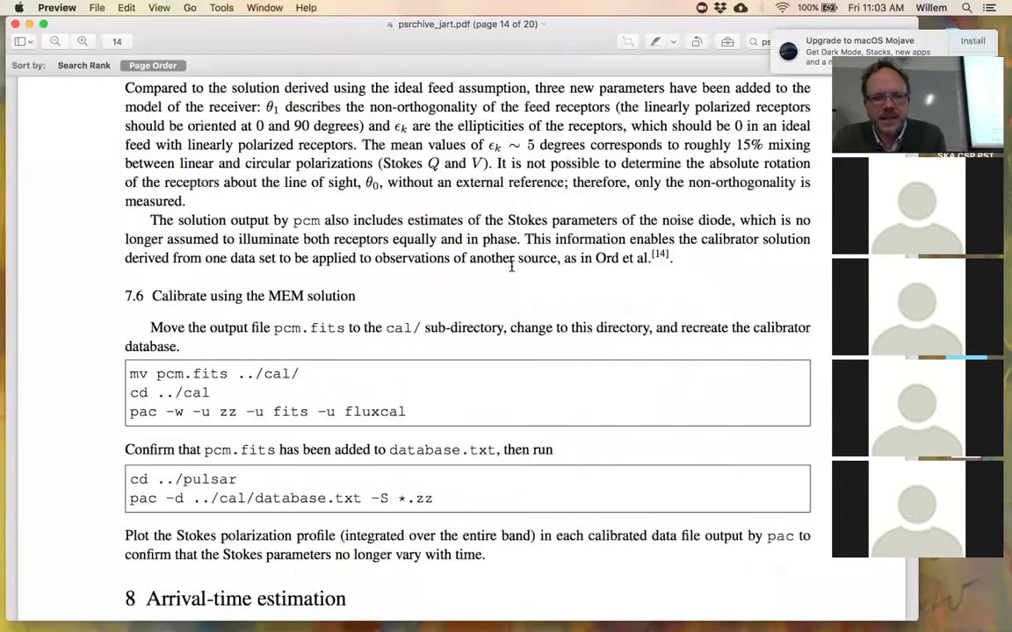
- Examine Figure 5 of the noise source observations and the flux calibration equations on page 12 of the guide
scroll(518, 264, up, 10)
scroll(511, 266, up, 15)
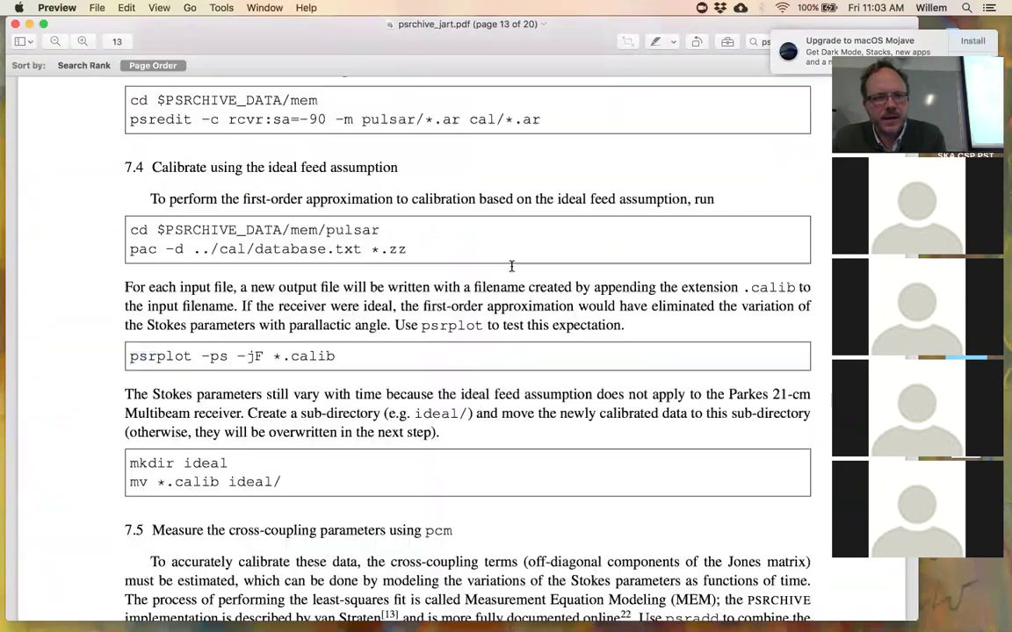
scroll(511, 266, up, 15)
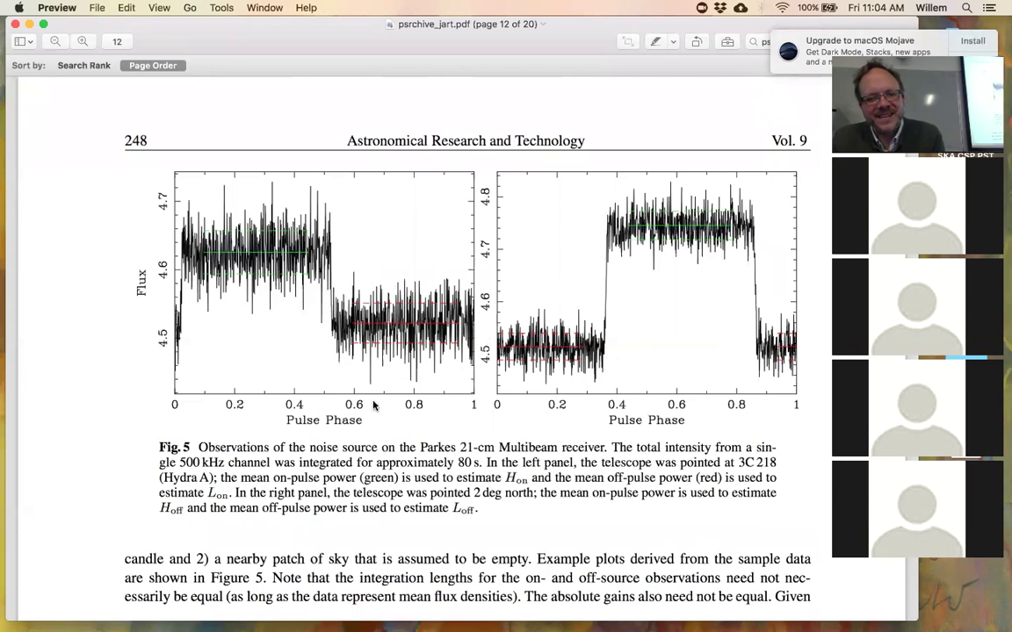
scroll(363, 400, down, 2)
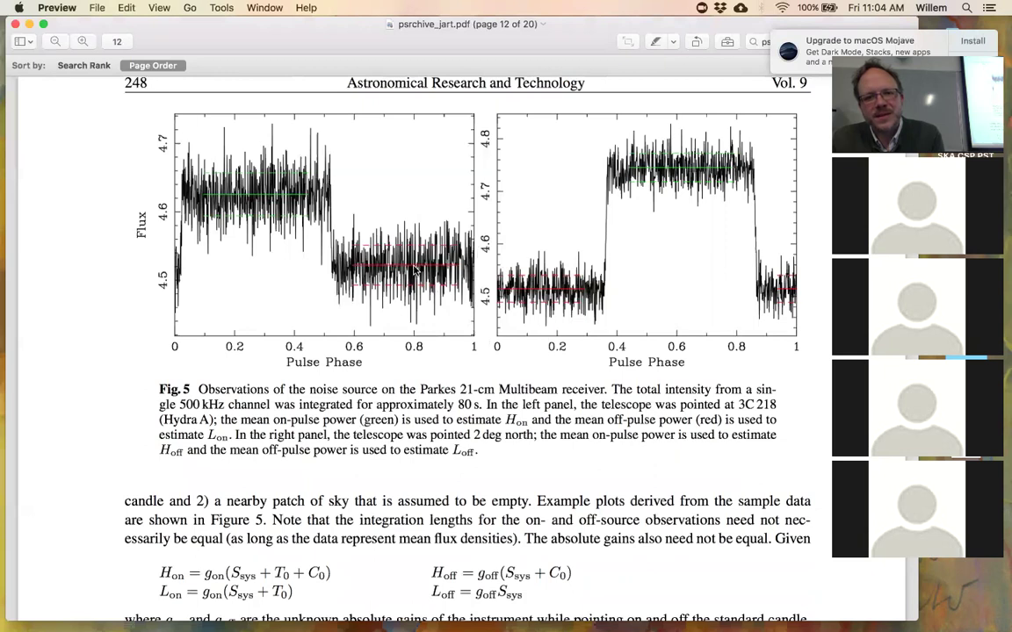
scroll(524, 351, down, 3)
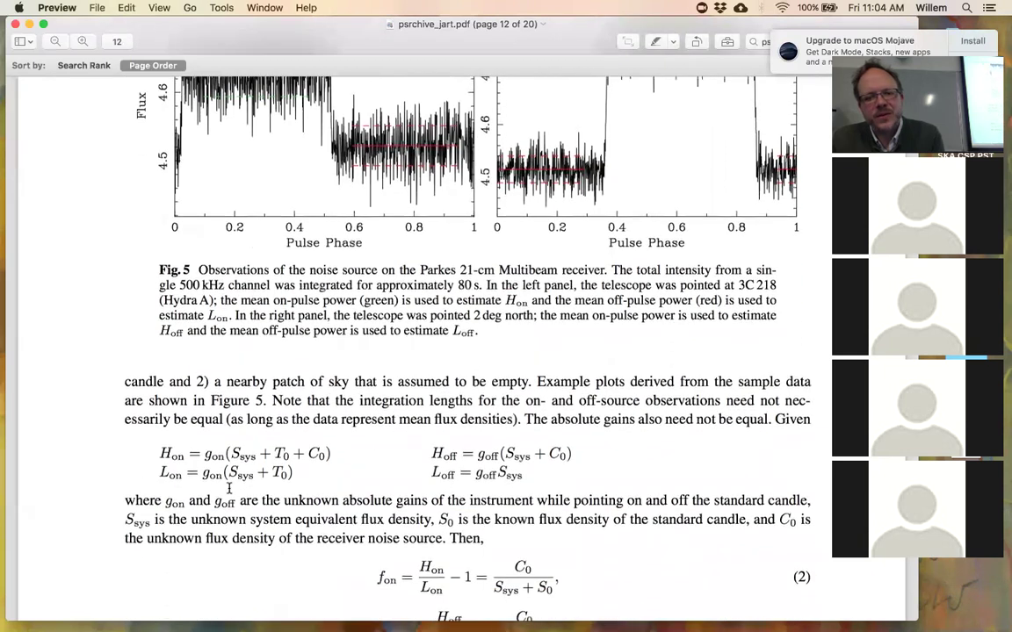
scroll(497, 489, down, 1)
scroll(497, 488, down, 2)
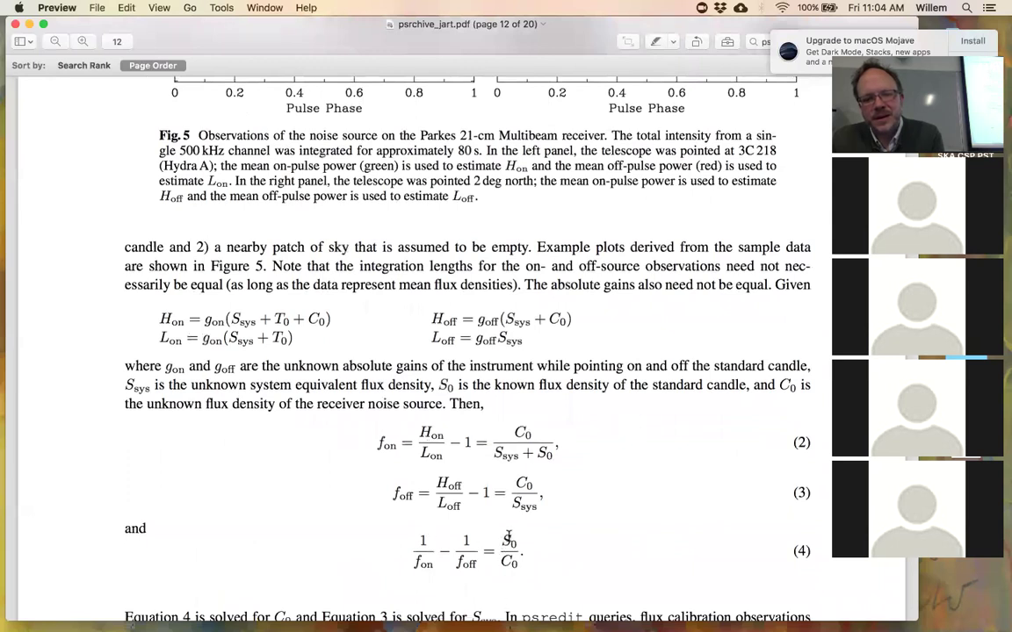
- Highlight C0 in Equation 3 and review how Equations 2 to 4 yield the flux densities of the noise source and system
drag(512, 507, 539, 509)
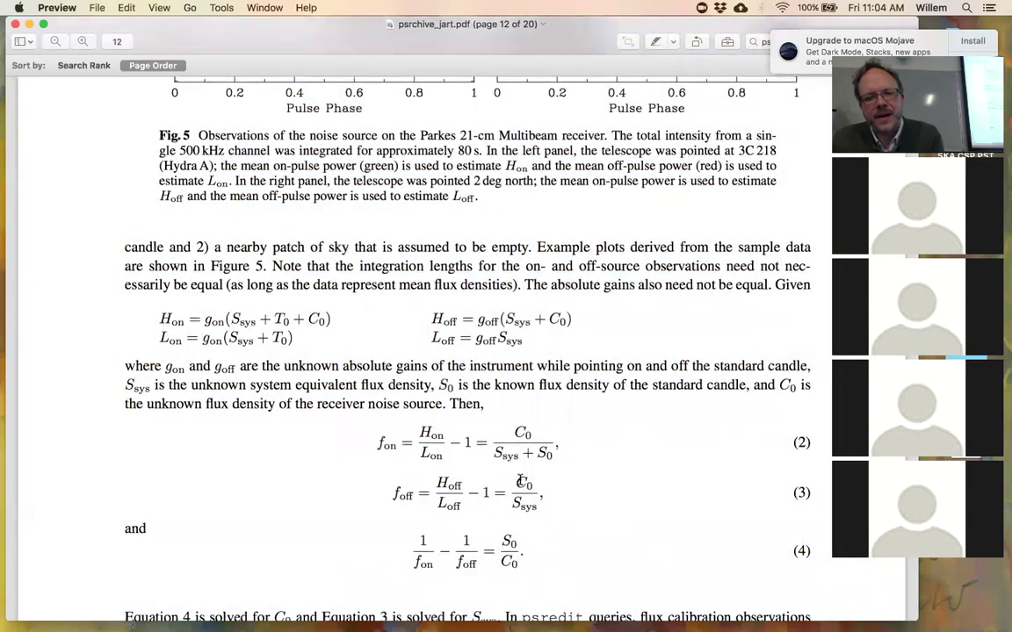
drag(515, 482, 530, 484)
scroll(505, 562, down, 2)
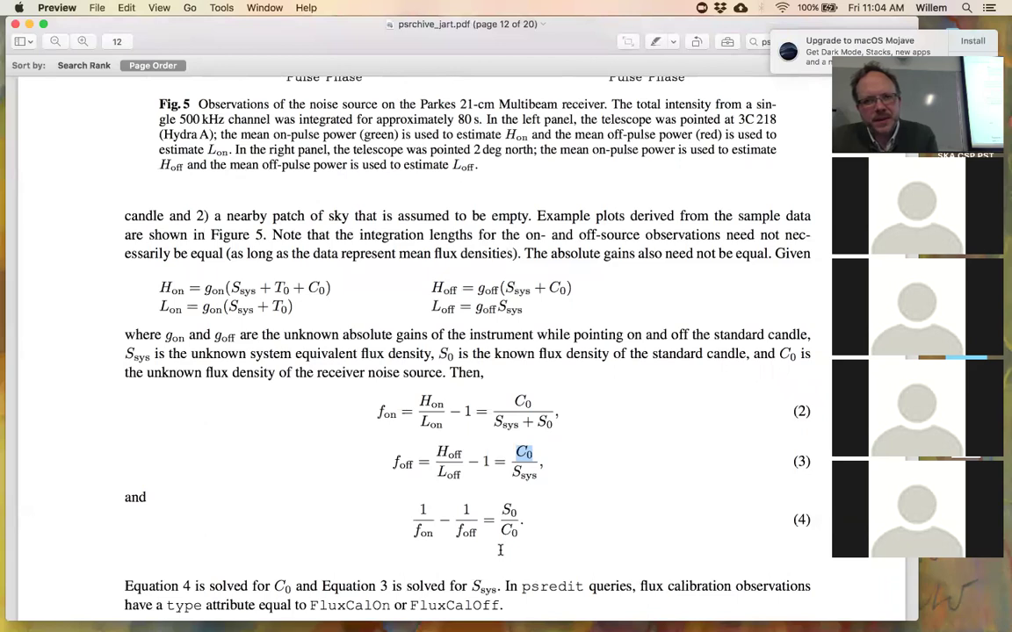
scroll(538, 392, up, 1)
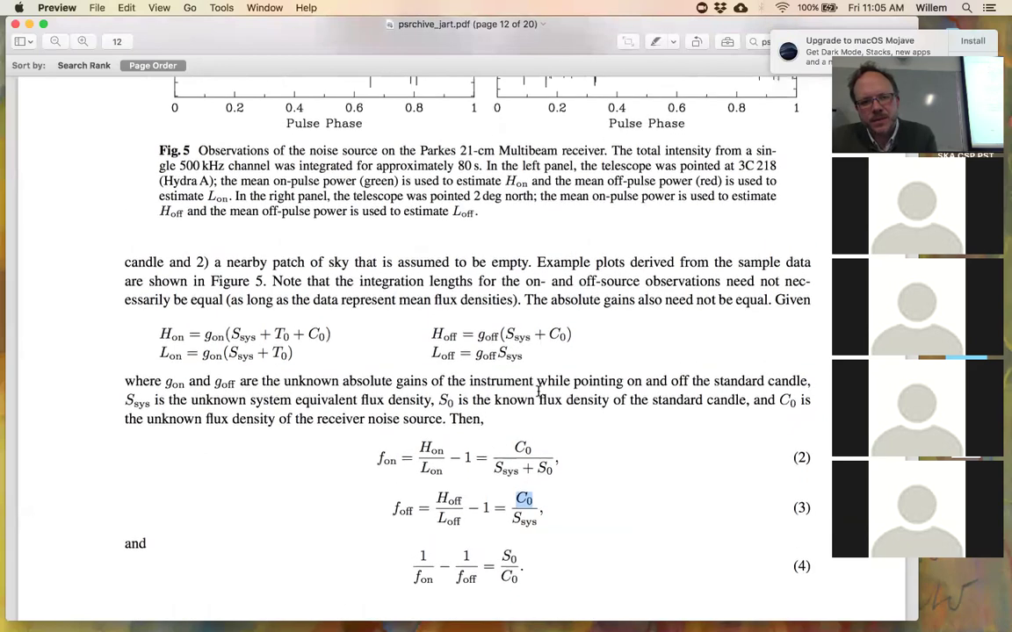
click(539, 392)
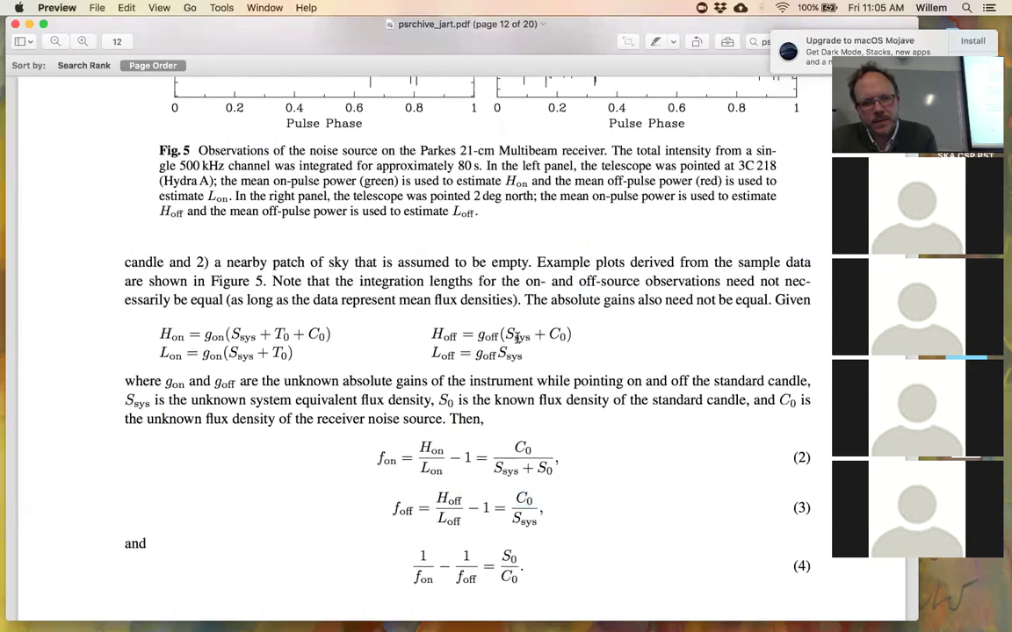
- Switch back to XQuartz, begin a cd ../ command, and rearrange the xterm and PGPLOT windows so plot and prompt are both visible
key(ctrl+Left)
key(ctrl+Left)
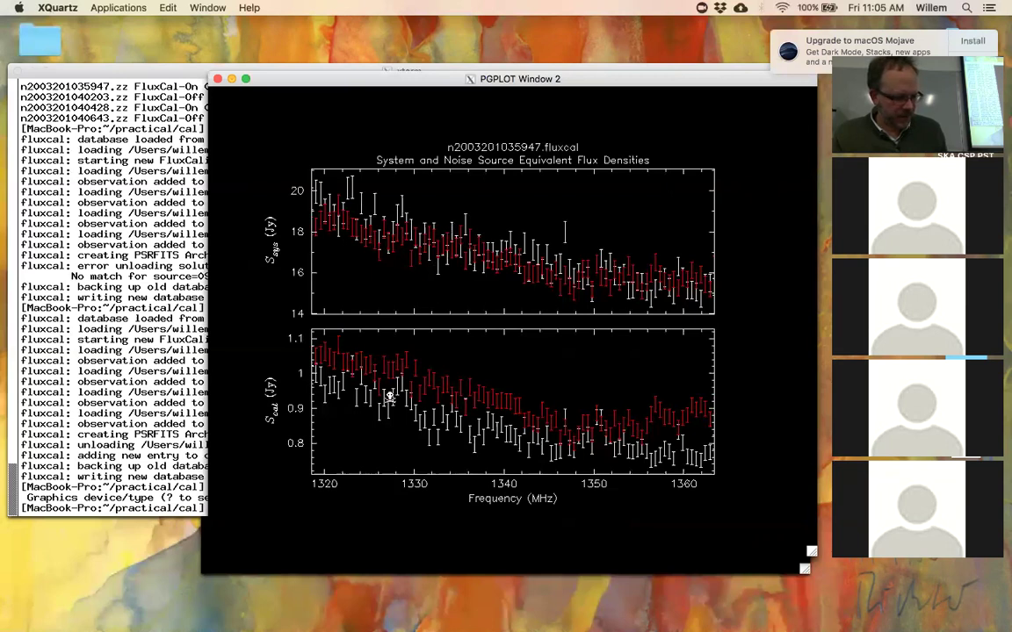
click(94, 493)
text(cd ../)
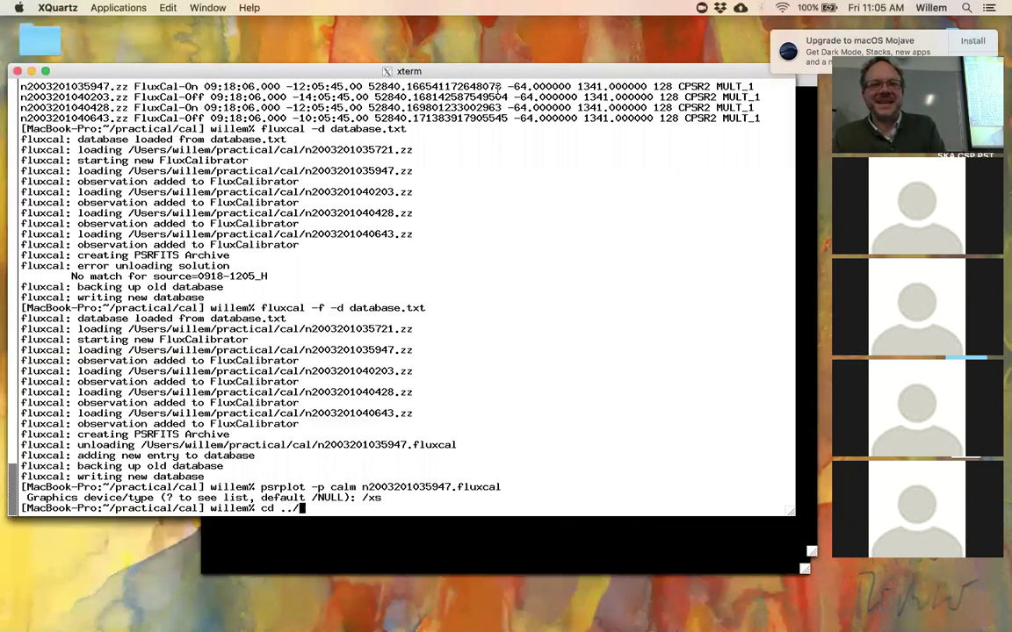
drag(370, 75, 374, 150)
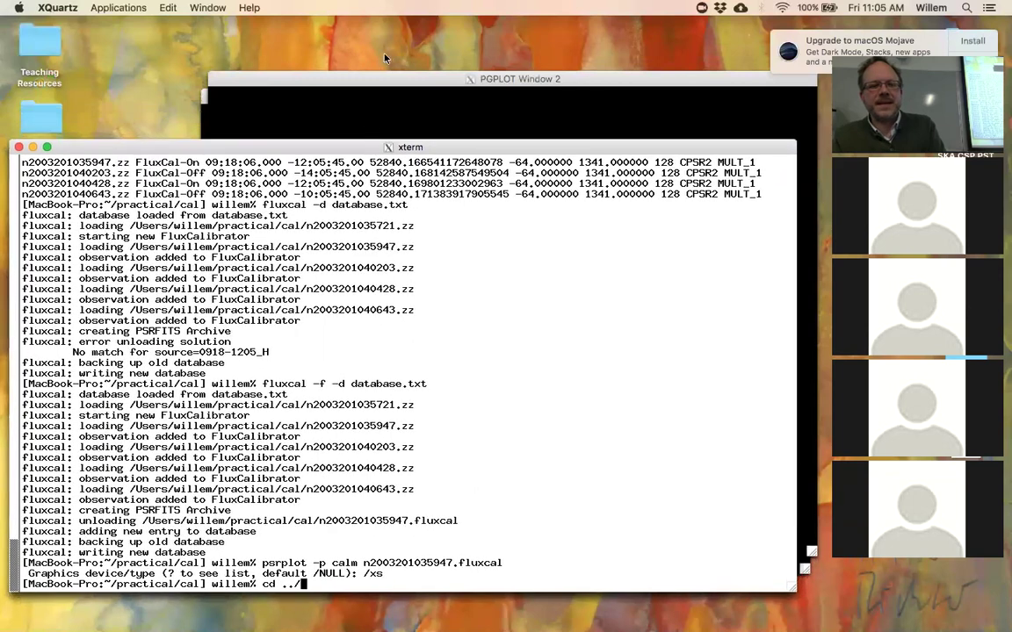
drag(426, 75, 423, 35)
click(81, 478)
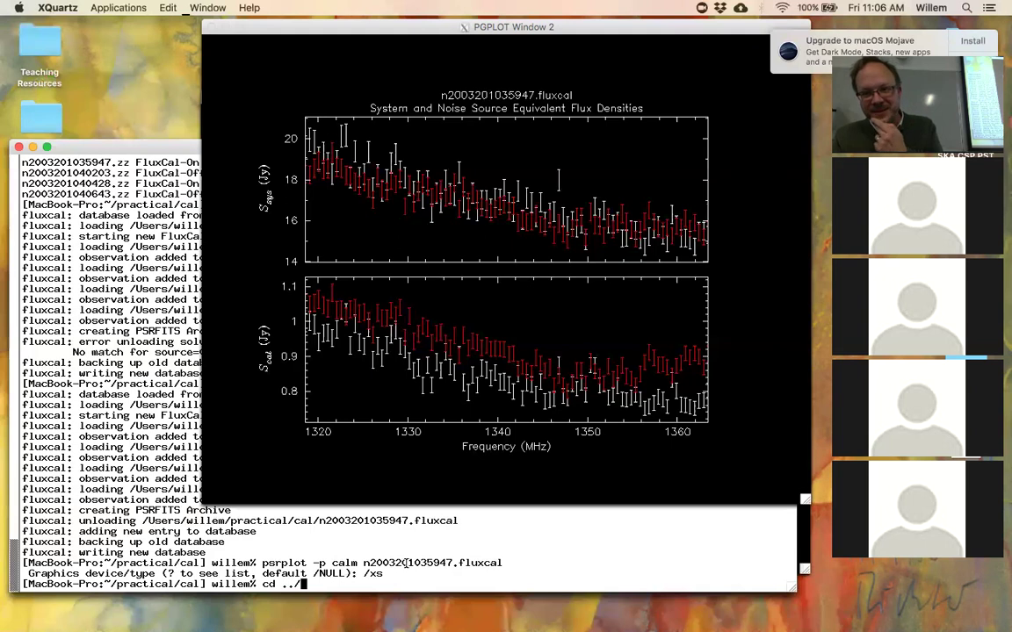
- Complete the command as cd ../pulsar to change to the pulsar directory, and list its files
text(pulsar)
key(Return)
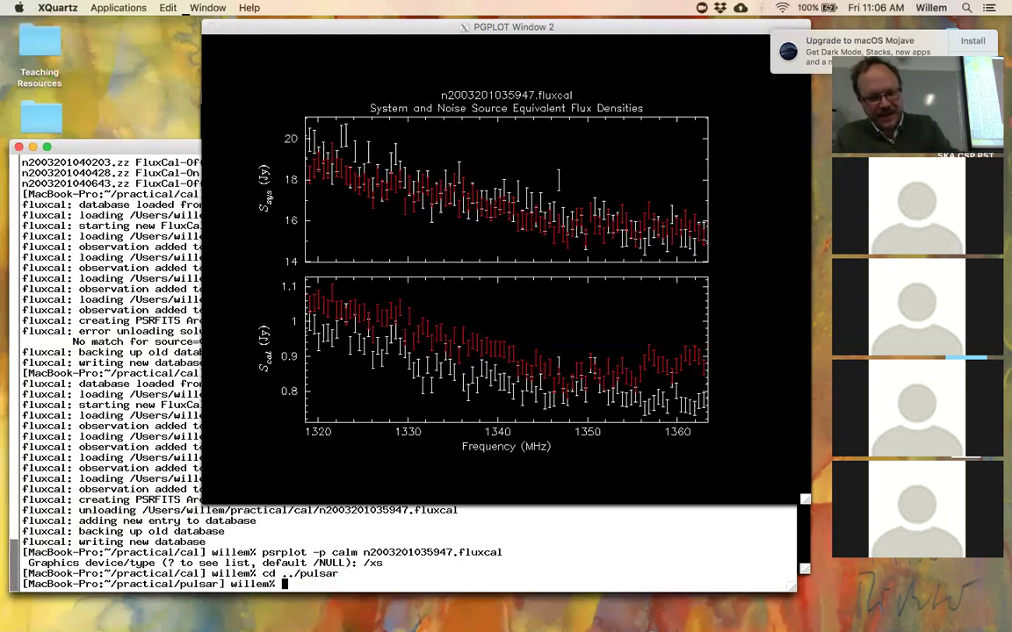
text(ls)
key(Return)
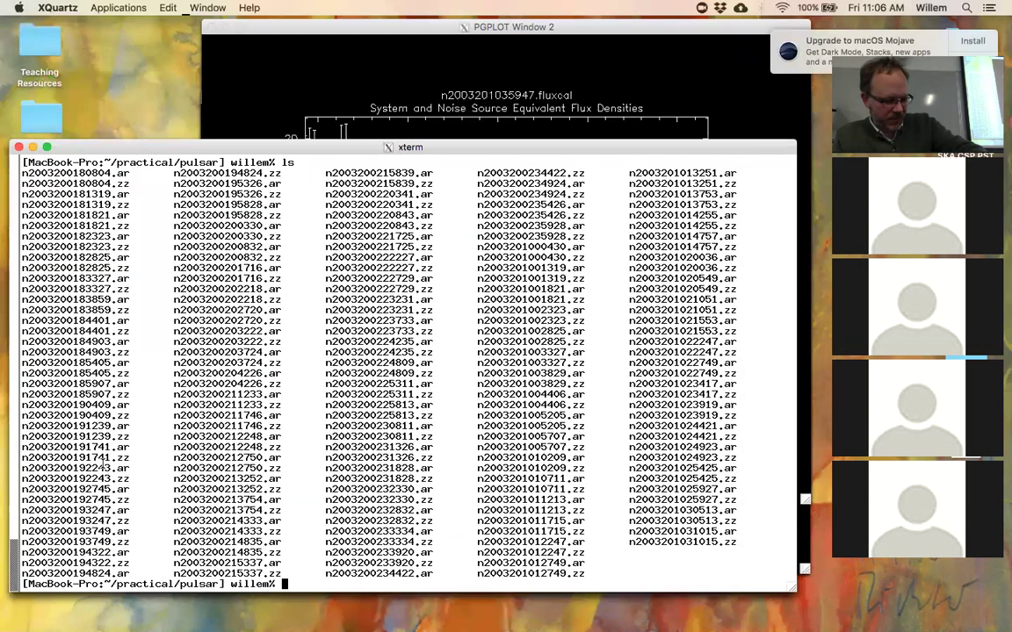
click(103, 459)
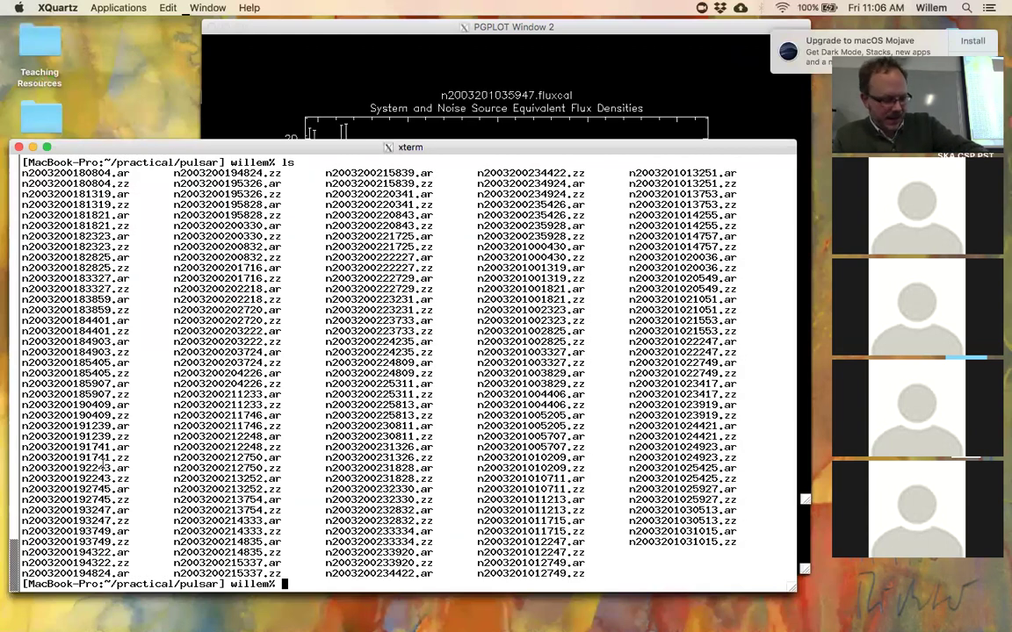
- Plot the Stokes profiles of the pulsar archives from channel 20 onward with psrplot -pS -l chan=20- *.ar on the /xs device
text(p)
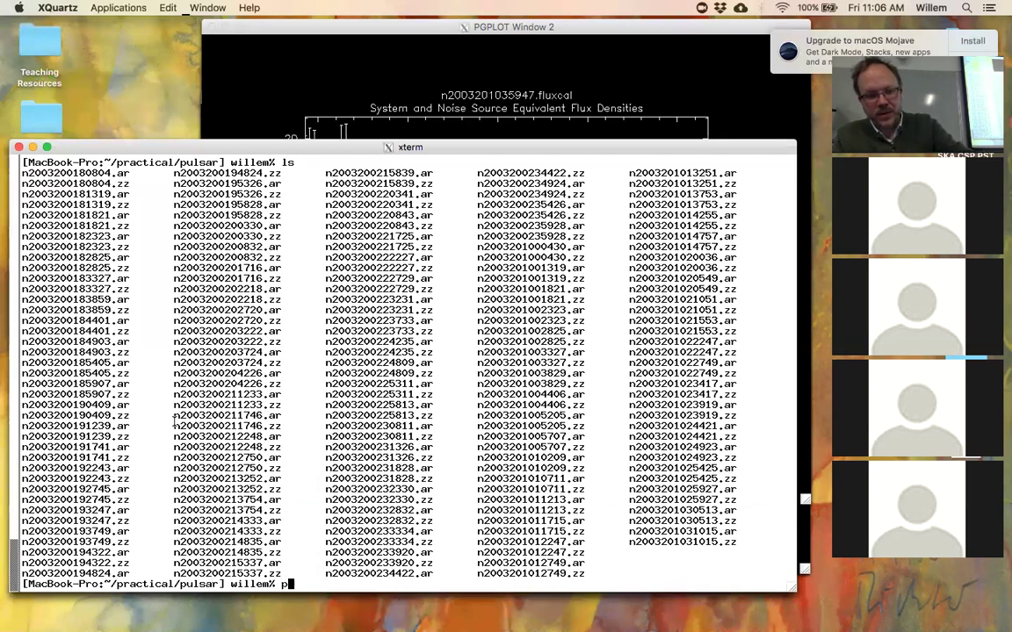
text(srplot )
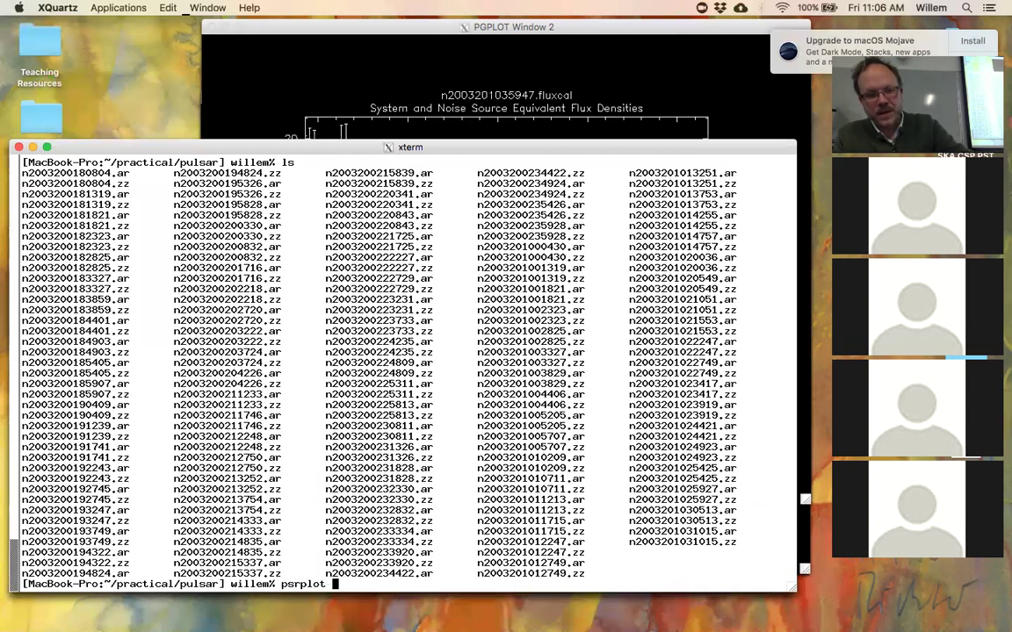
text(-pS )
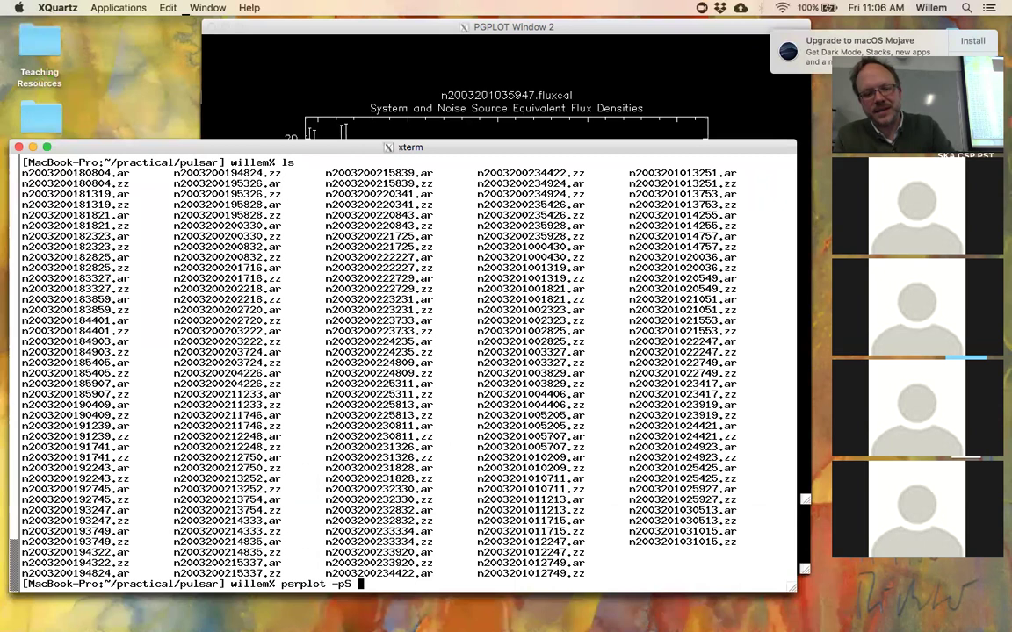
text(-l chan=0)
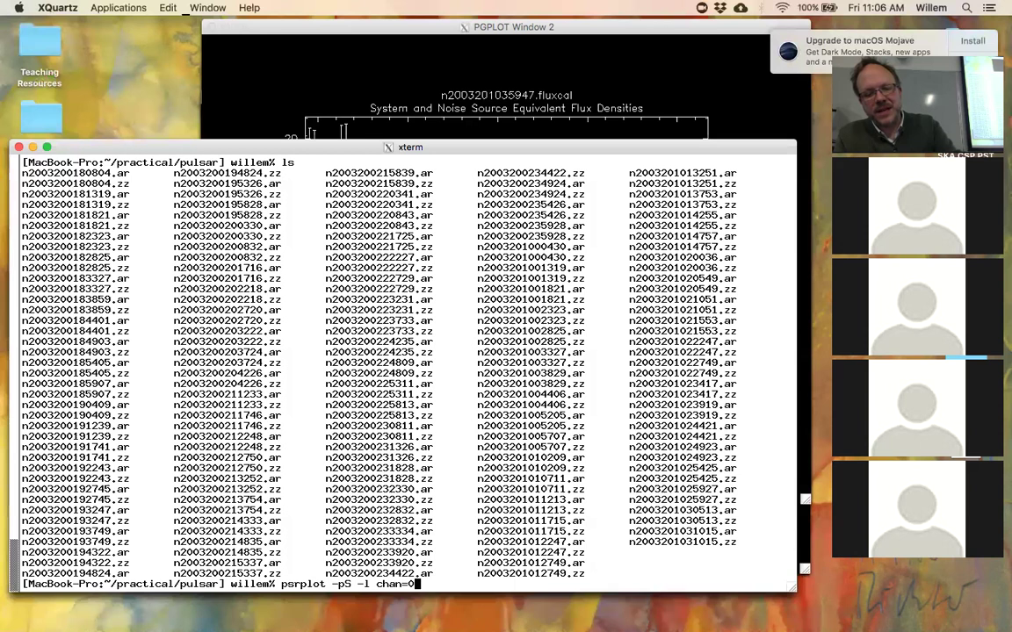
key(BackSpace)
text(20-)
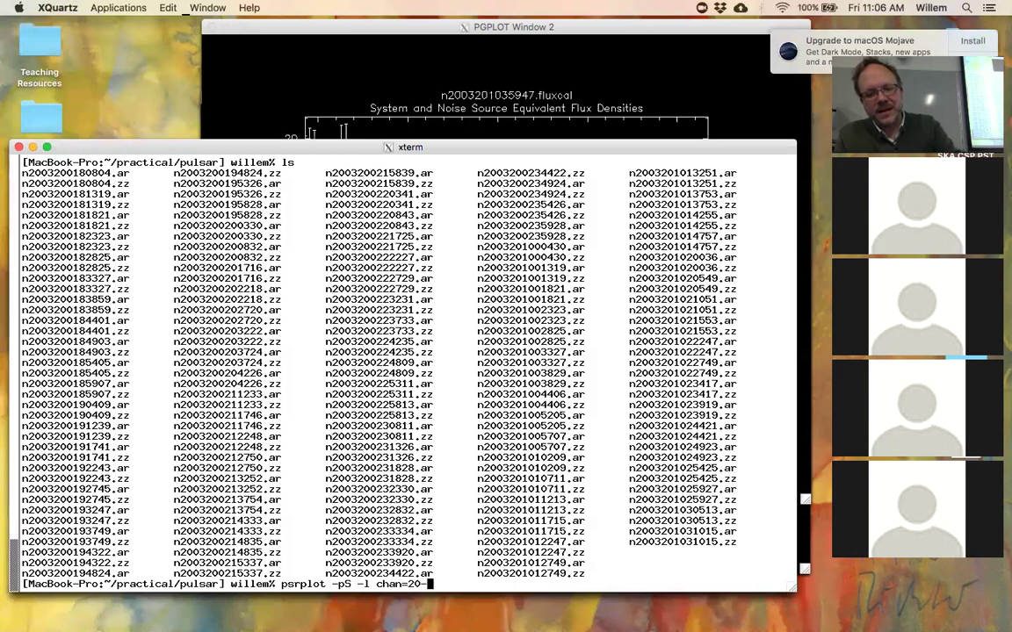
text( *)
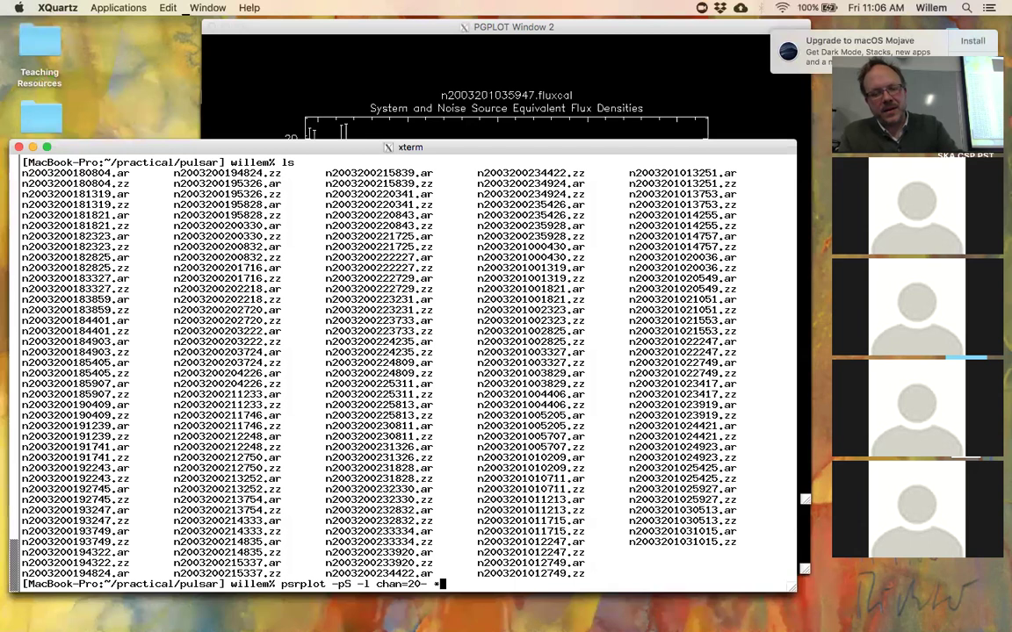
text(.ar)
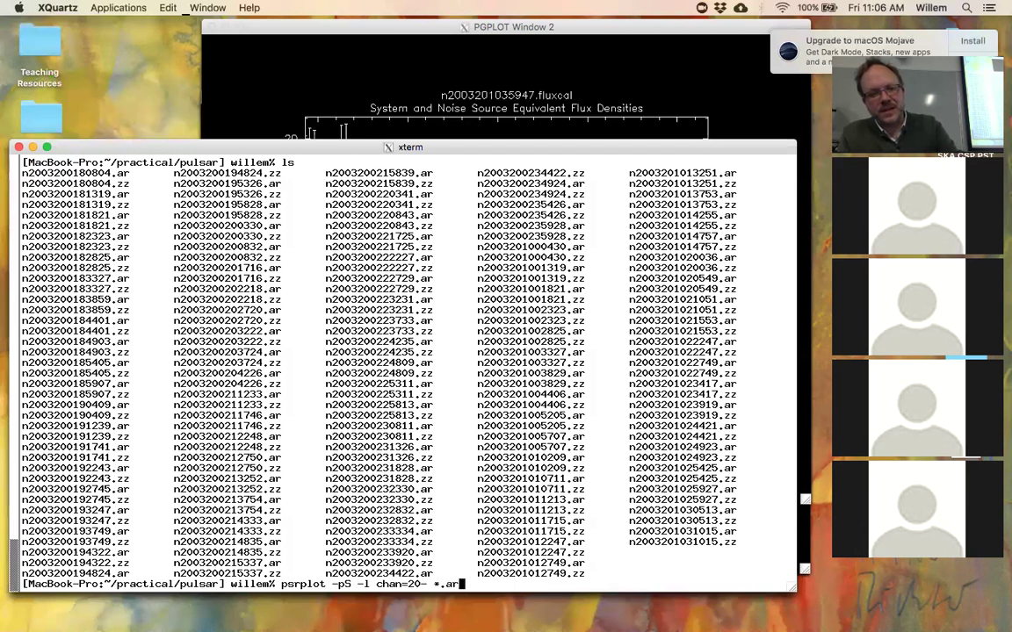
key(Return)
text(/xs)
key(Return)
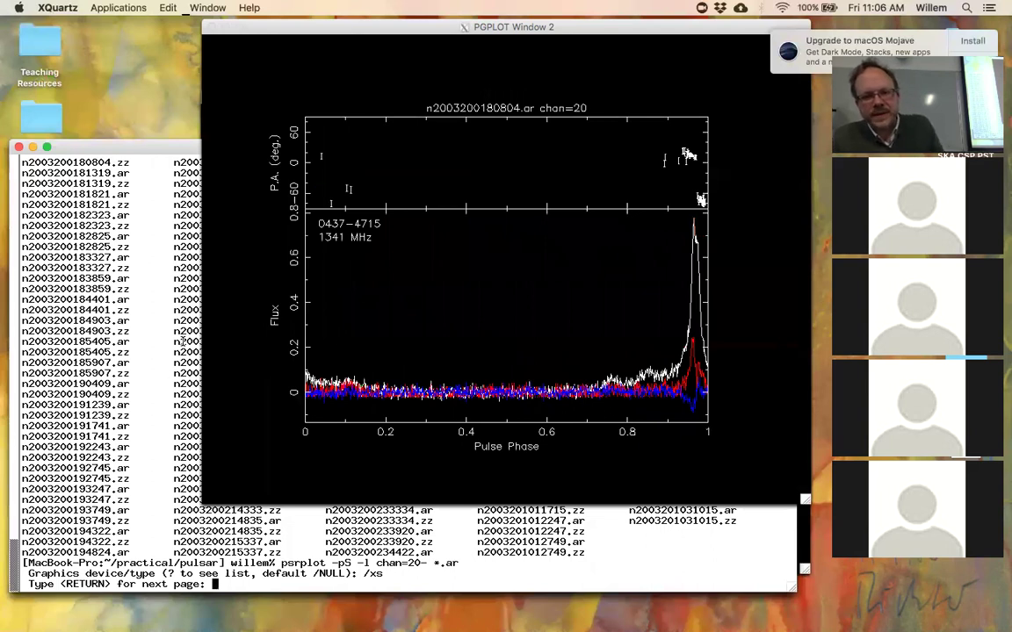
- Page through the Stokes profiles of n2003200180804.ar channel by channel up to channel 67, and abort psrplot
click(531, 395)
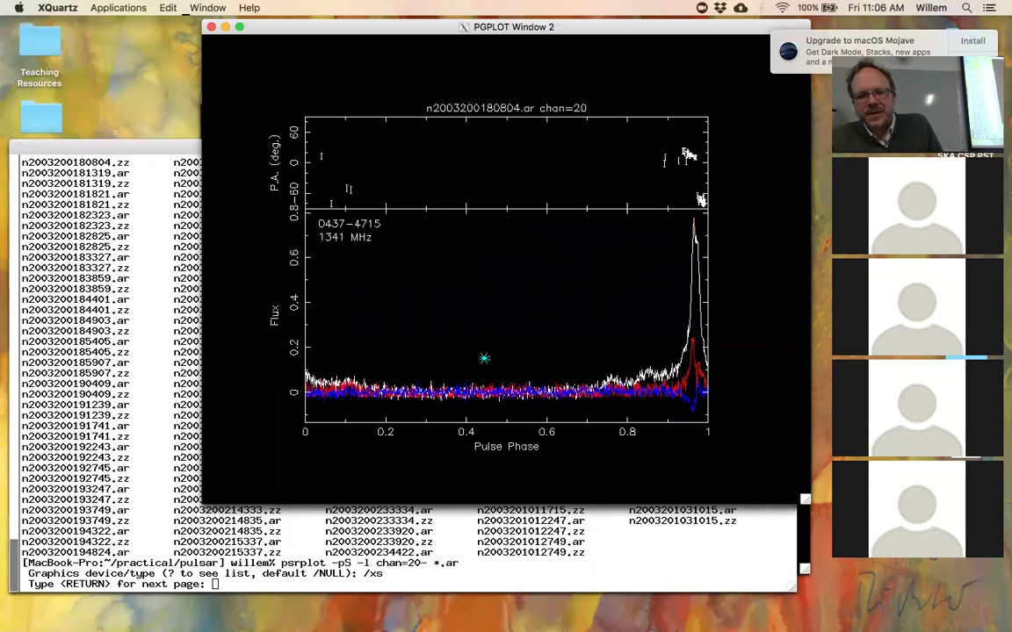
click(366, 527)
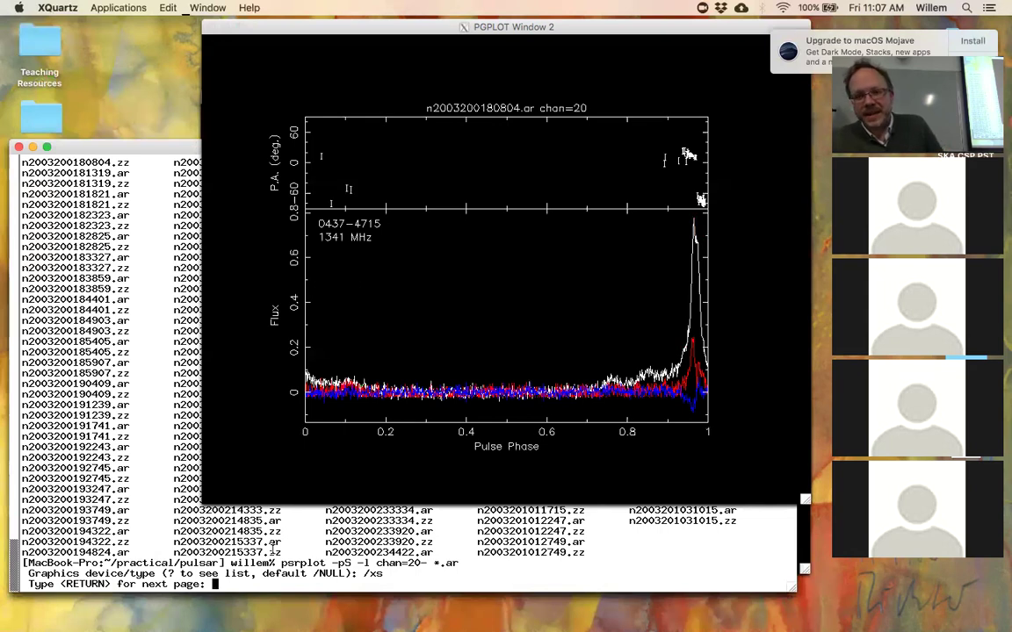
key(Return)
key(Return)
key(Return)
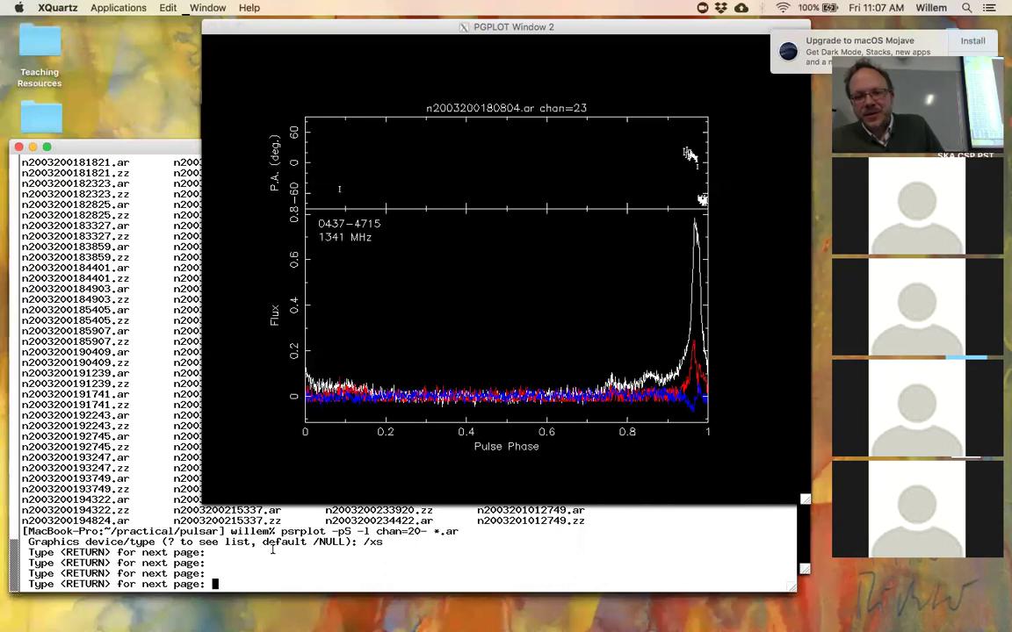
key(Return)
key(Return)
key(Return)
key(Return)
key(Return)
key(Return)
key(Return)
key(Return)
key(Return)
key(Return)
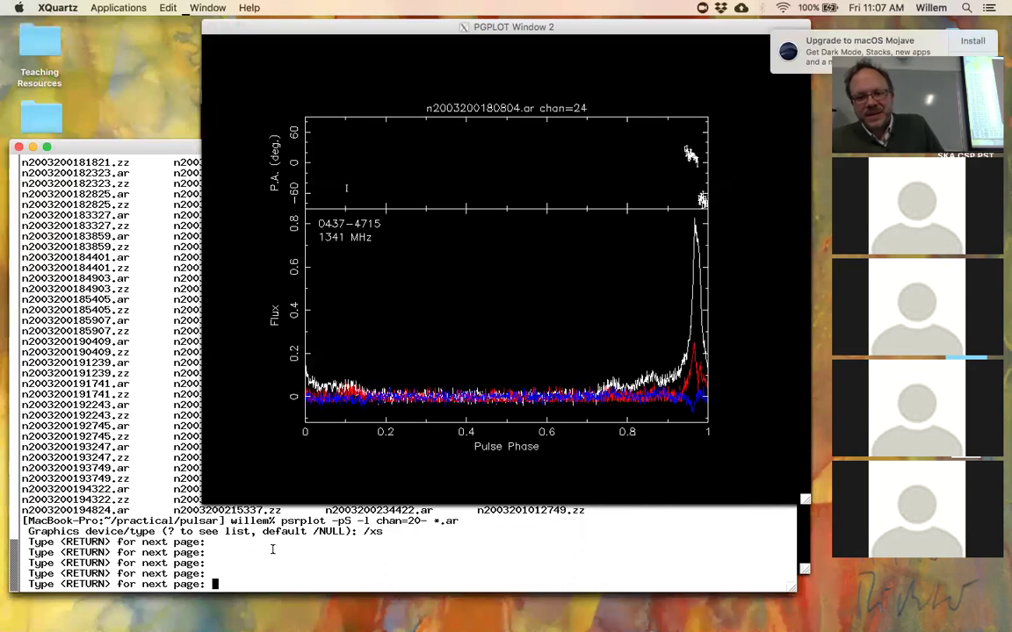
key(Return)
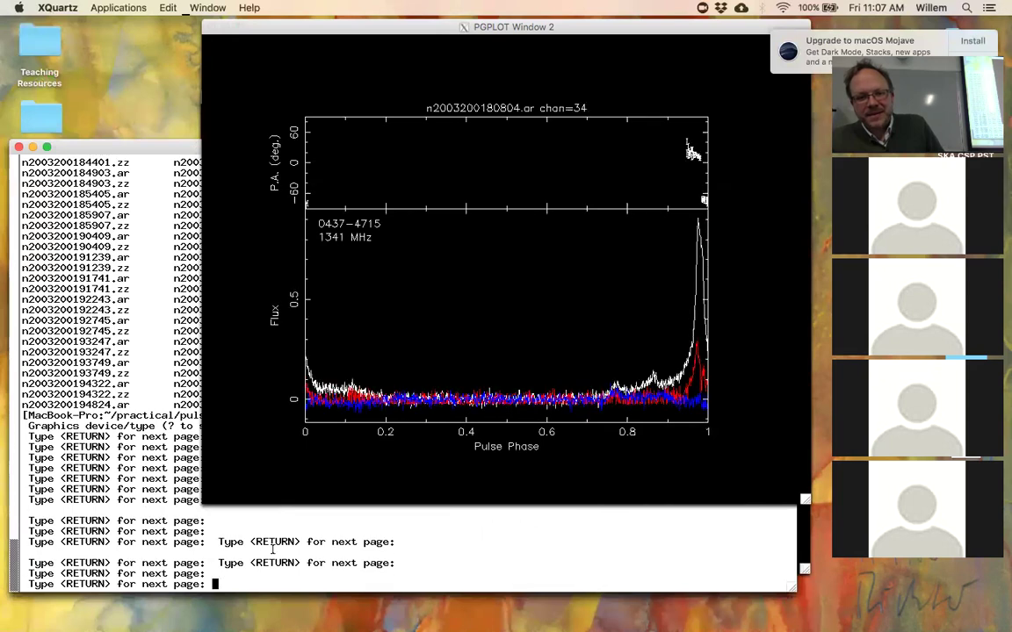
key(Return)
key(Return)
key(Return)
key(Return)
key(Return)
key(Return)
key(Return)
key(Return)
key(Return)
key(Return)
key(Return)
key(Return)
key(Return)
key(Return)
key(Return)
key(Return)
key(Return)
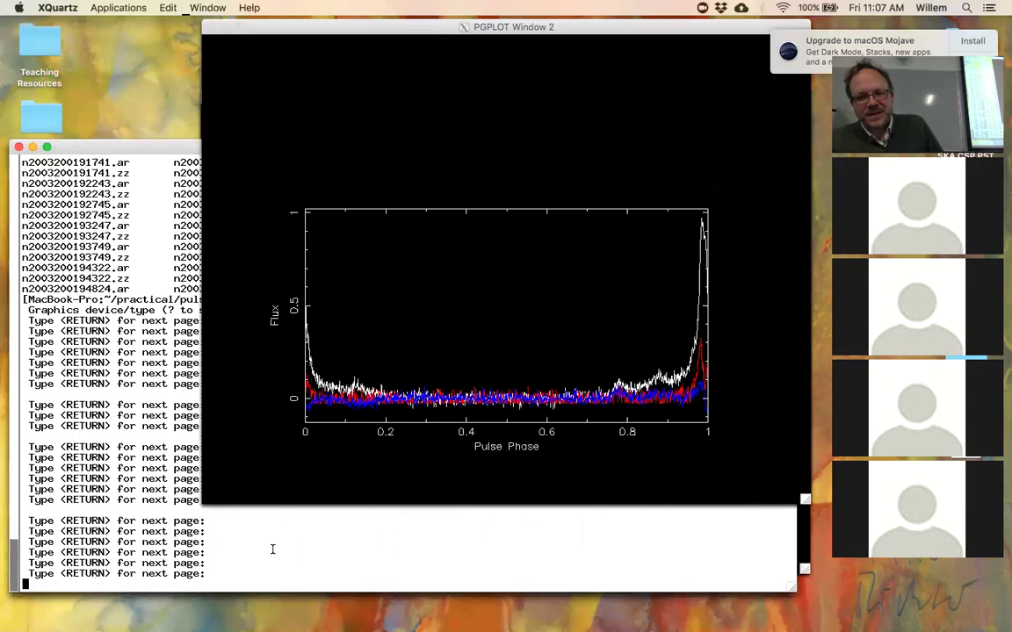
key(Return)
key(Return)
key(Return)
key(Return)
key(Return)
key(Return)
key(Return)
key(Return)
key(Return)
key(Return)
key(Return)
key(Return)
key(Return)
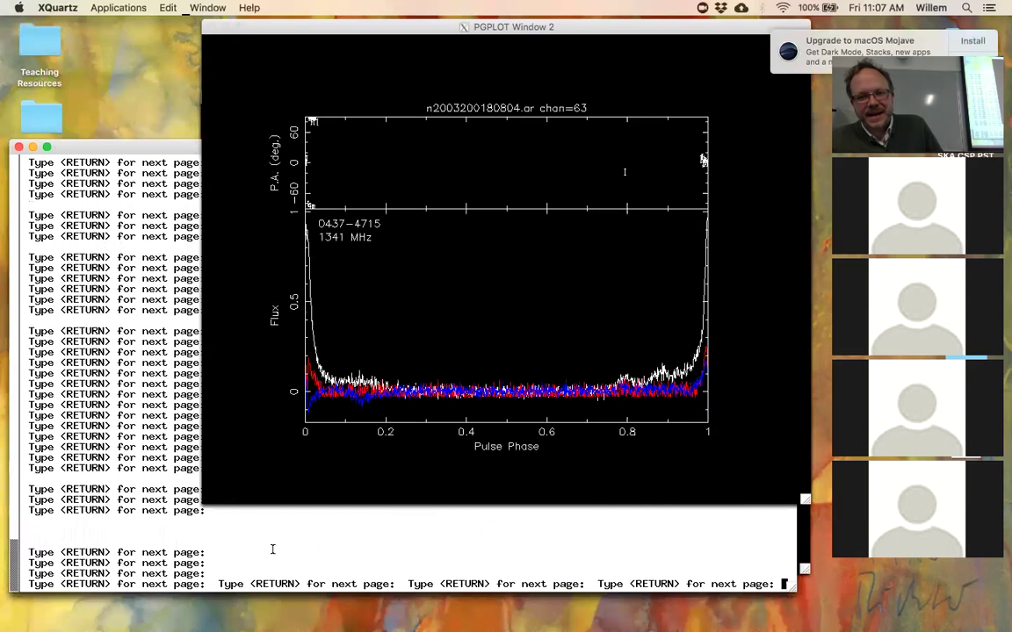
key(Return)
key(Return)
key(Return)
click(67, 475)
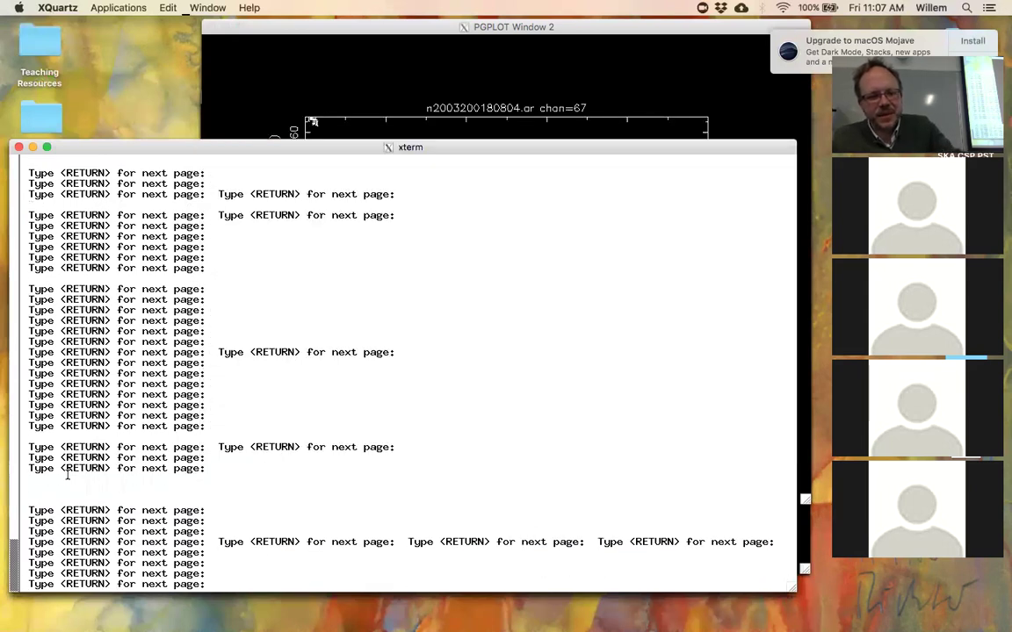
key(ctrl+c)
key(Return)
- Rerun the channel 20 onward Stokes plot with a half-turn phase rotation using psrplot -pS -l chan=20- -j "r .5" *.ar on /xs
key(Up)
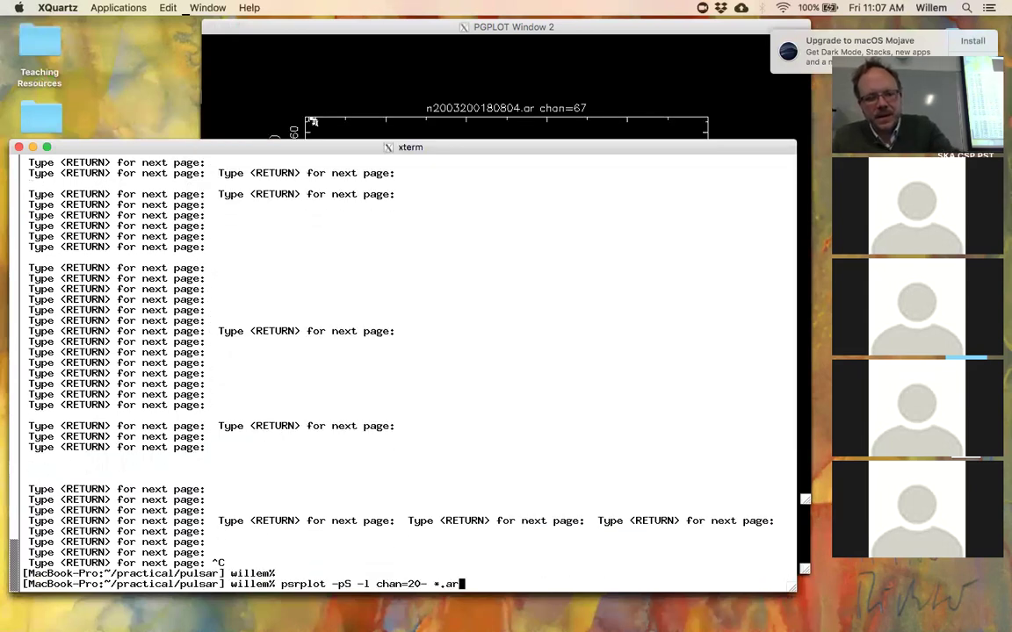
text(-)
key(BackSpace)
key(BackSpace)
key(Left)
key(Left)
key(Left)
key(Left)
text(-j "r)
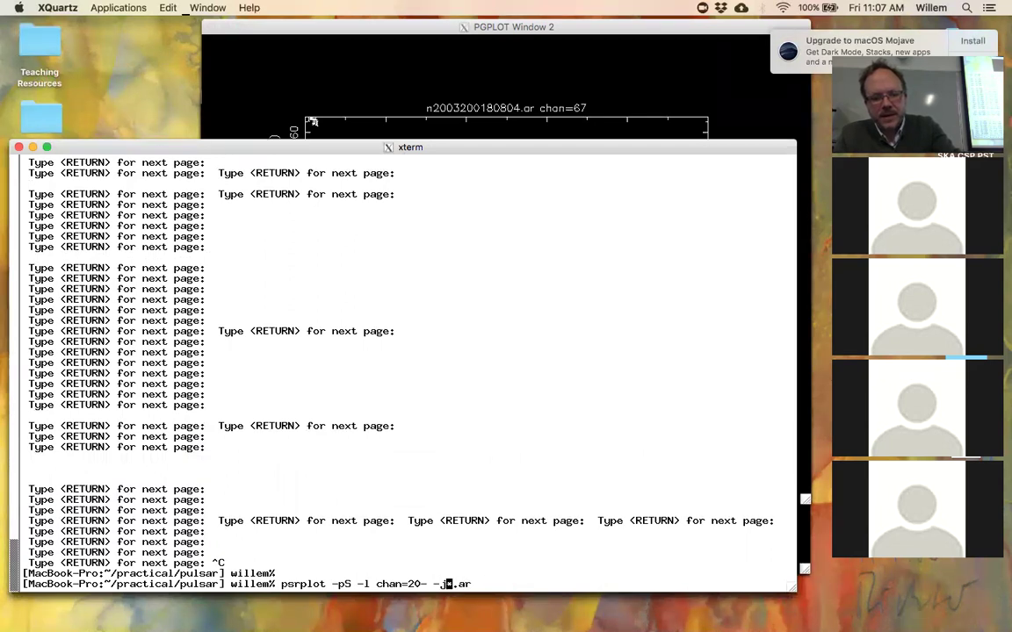
text( .5")
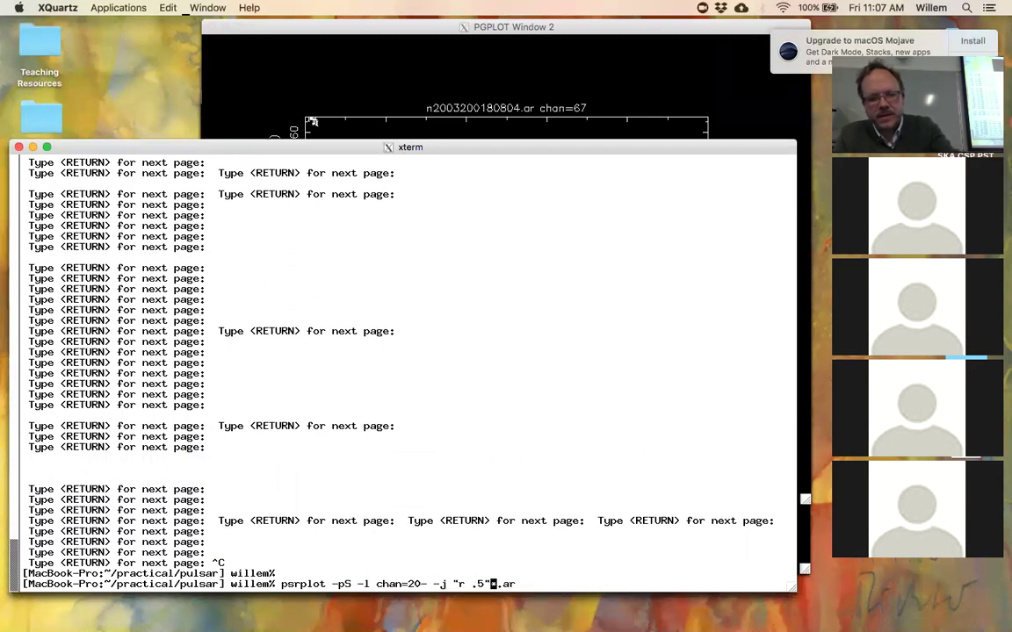
key(Return)
text(/xs)
key(Return)
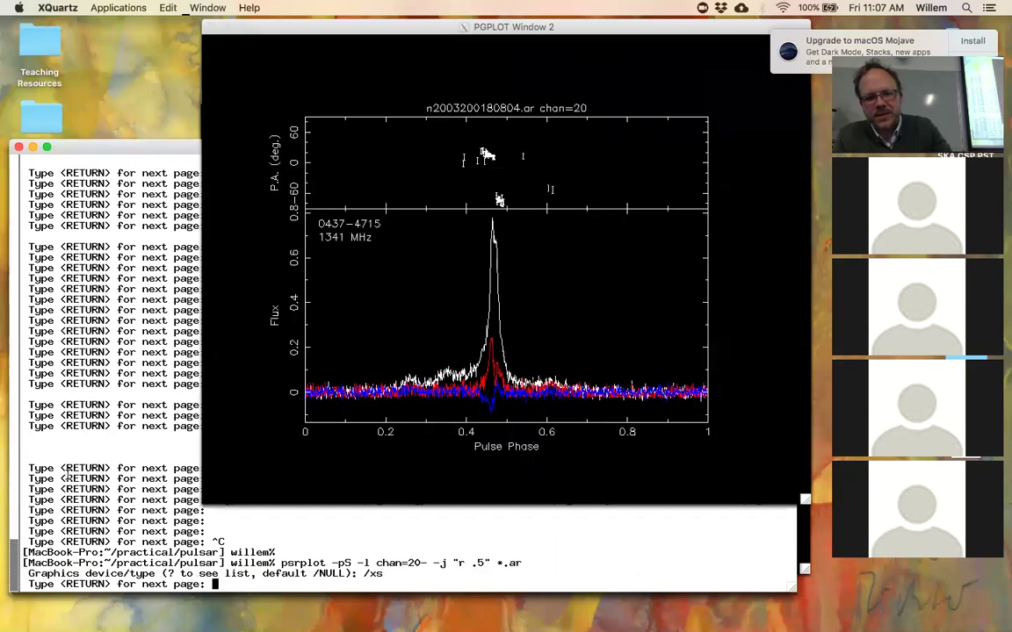
- Page through the phase-rotated Stokes profiles from channel 20 of n2003200180804.ar up to channel 25 of n2003200181319.ar, and abort psrplot
click(493, 410)
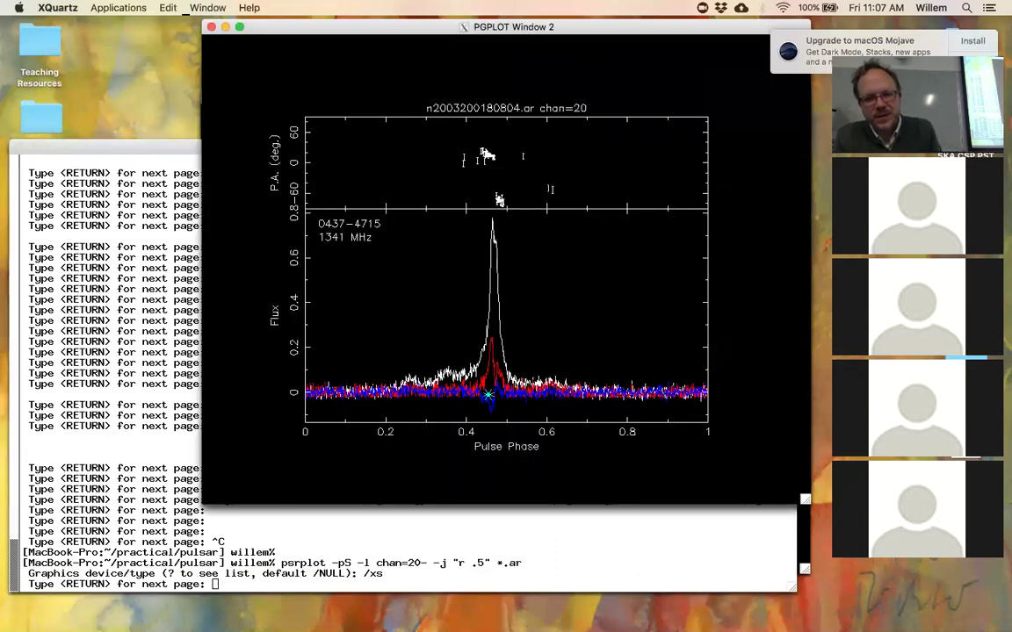
click(104, 386)
key(Return)
key(Return)
key(Return)
key(Return)
key(Return)
key(Return)
key(Return)
key(Return)
key(Return)
key(Return)
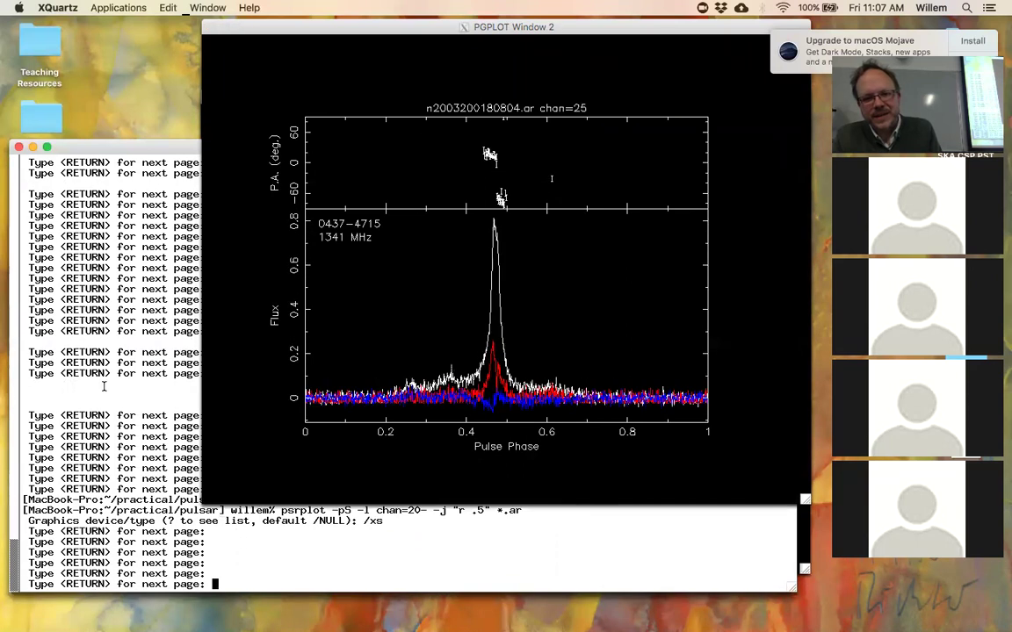
key(Return)
key(Return)
key(Return)
key(Return)
key(Return)
key(Return)
key(Return)
key(Return)
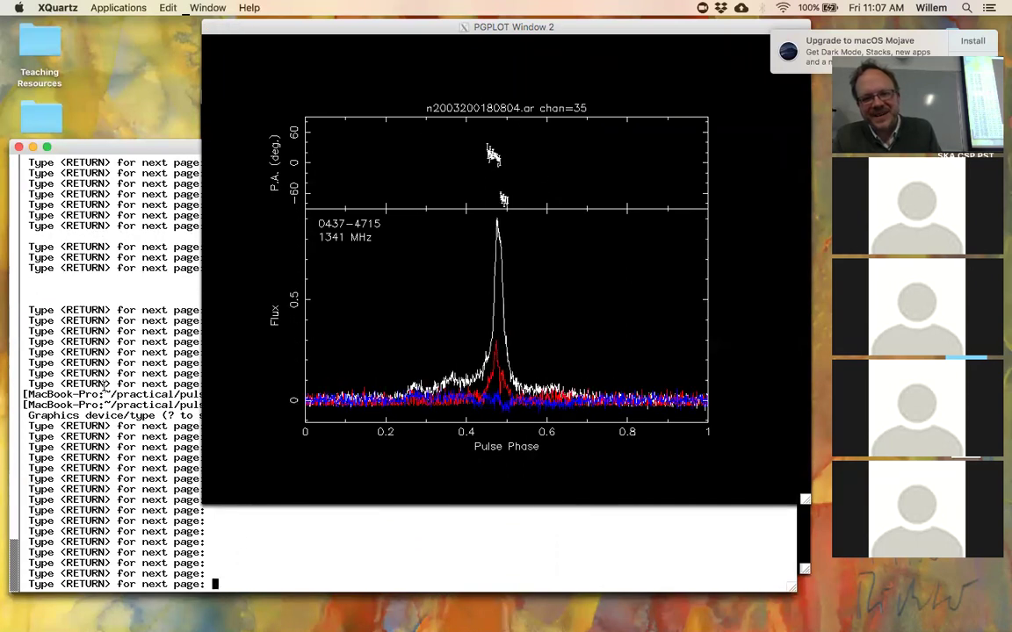
key(Return)
key(Return)
key(Return)
key(Return)
key(Return)
key(Return)
key(Return)
key(Return)
key(Return)
key(Return)
key(Return)
key(Return)
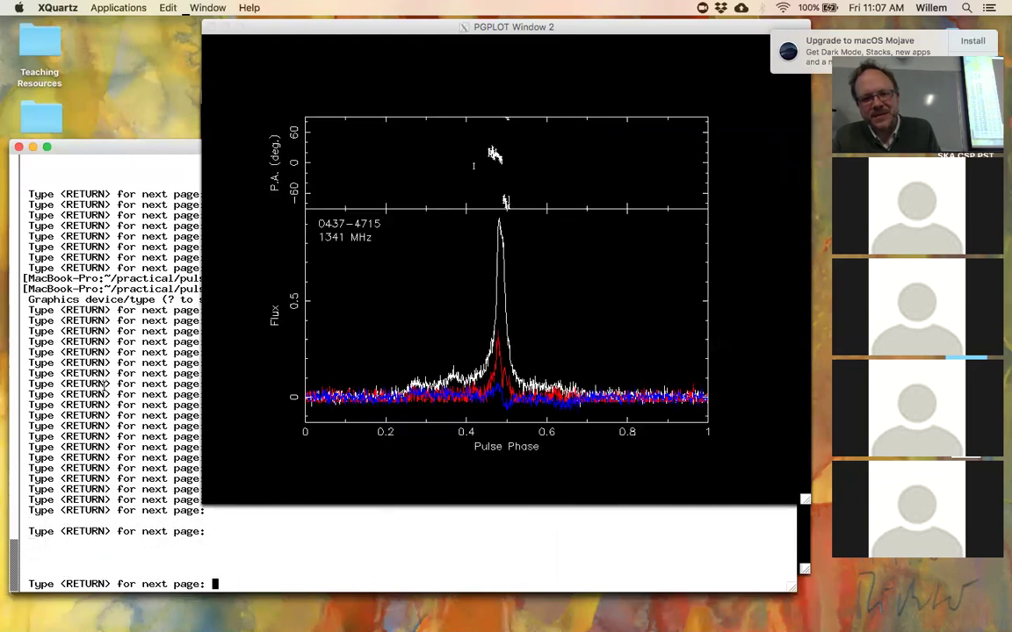
key(Return)
key(Return)
key(Return)
key(Return)
key(Return)
key(Return)
key(Return)
key(Return)
key(Return)
key(Return)
key(Return)
key(Return)
key(Return)
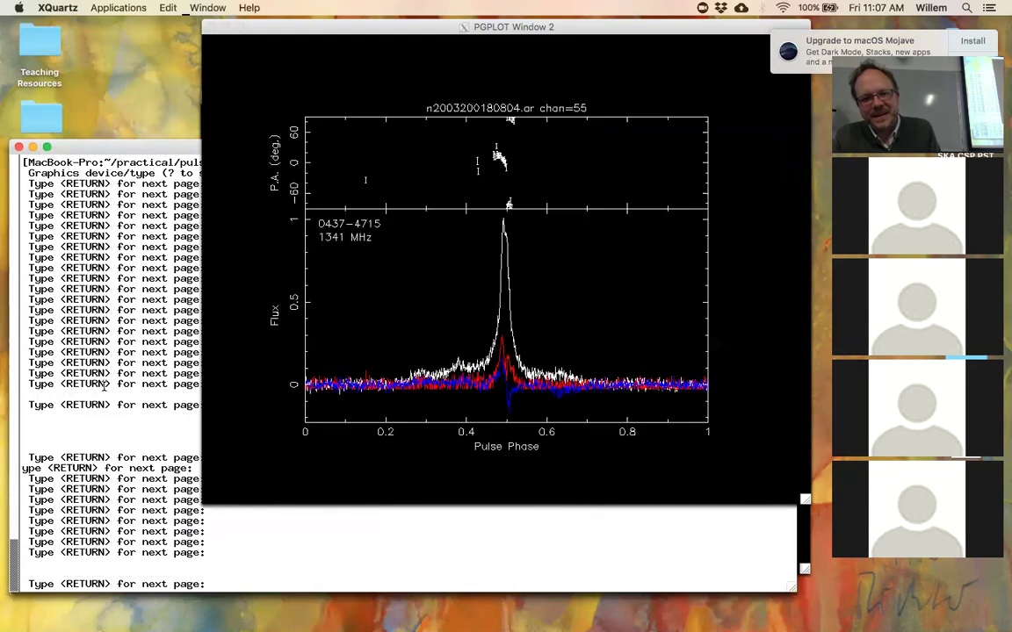
key(Return)
key(Return)
key(Return)
key(Return)
key(Return)
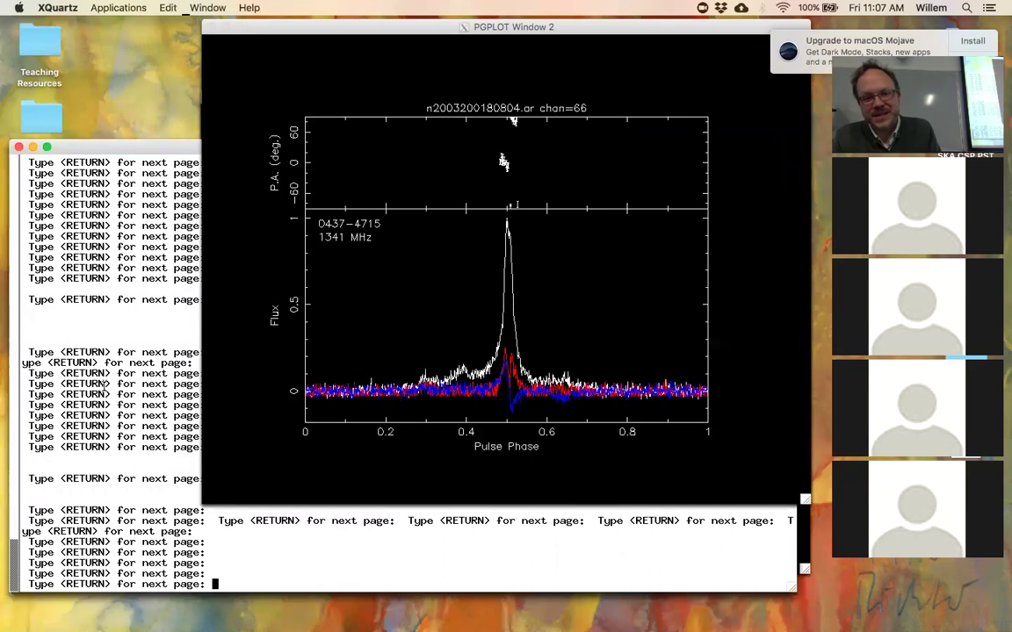
key(Return)
key(Return)
key(Return)
key(Return)
key(Return)
key(Return)
key(Return)
key(Return)
key(Return)
key(Return)
key(Return)
key(Return)
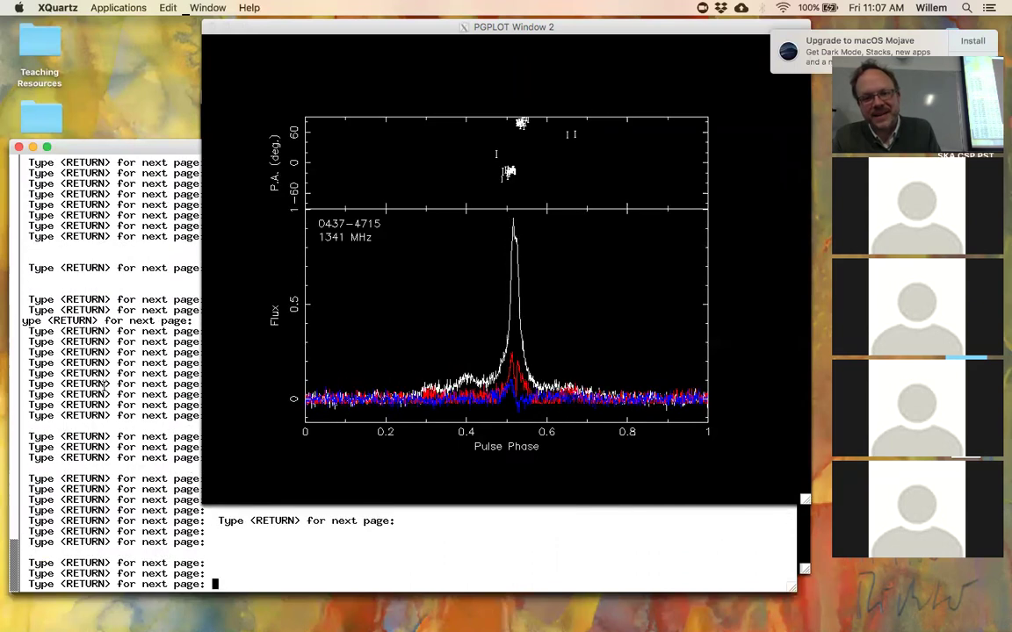
key(Return)
key(Return)
key(Return)
key(Return)
key(Return)
key(Return)
key(Return)
key(Return)
key(Return)
key(Return)
key(Return)
key(Return)
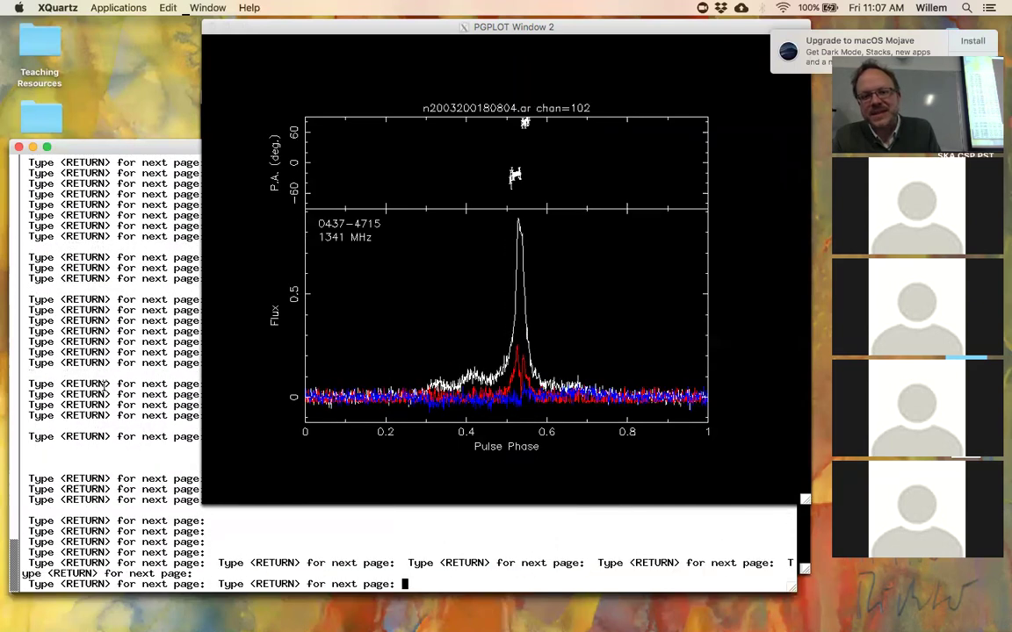
key(Return)
key(Return)
key(Return)
key(Return)
key(Return)
key(Return)
key(Return)
key(Return)
key(Return)
key(Return)
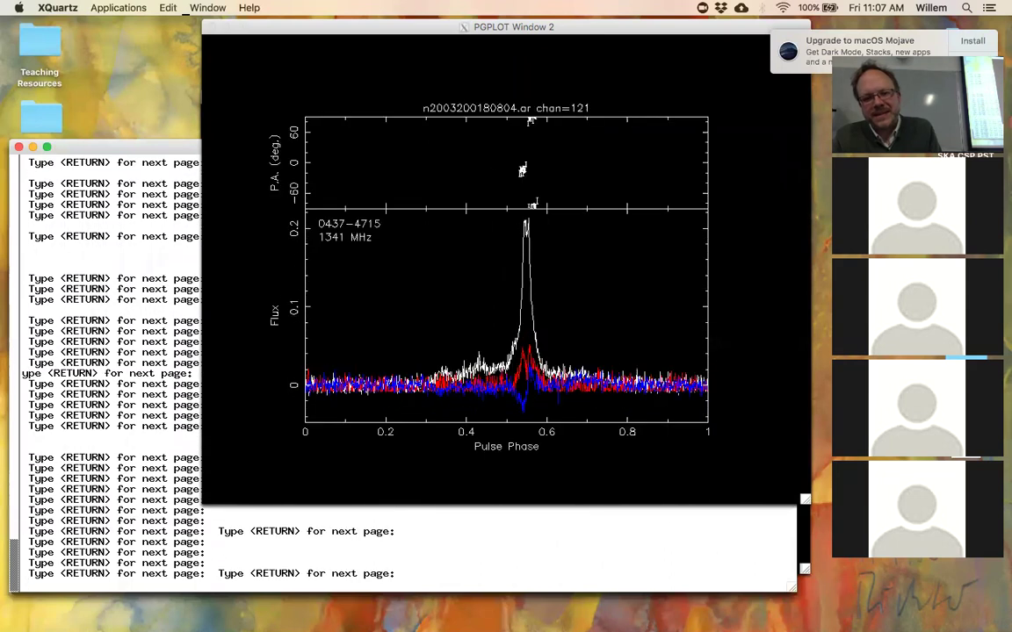
key(Return)
key(Return)
key(Return)
key(Return)
key(Return)
key(Return)
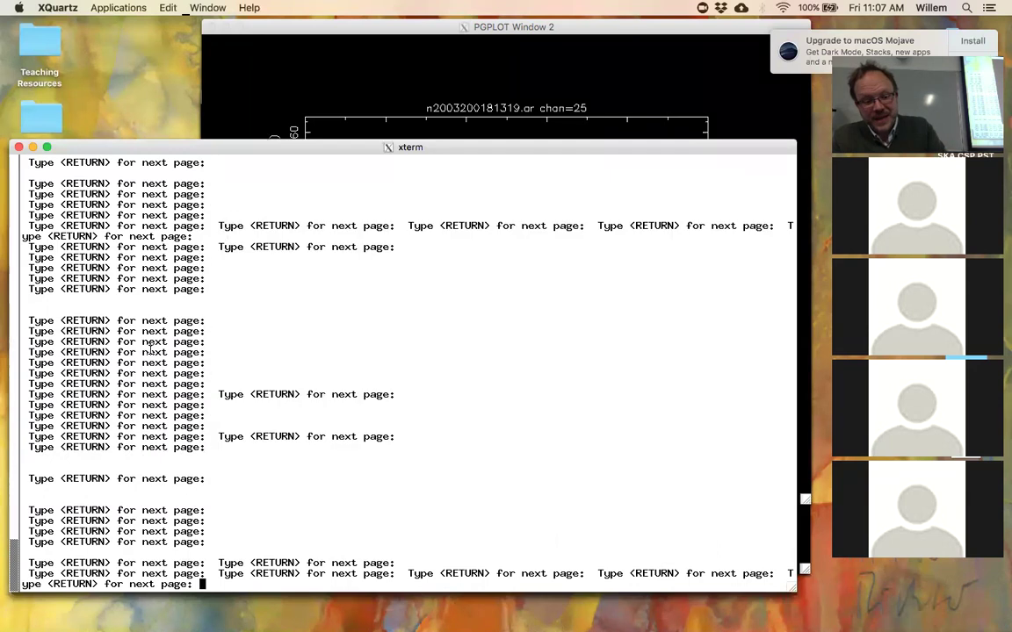
key(ctrl+c)
- Recall the last psrplot command and replace its channel selection option with -jF to scrunch all frequency channels
key(Up)
key(Left)
key(Left)
key(Left)
key(Left)
key(Left)
key(Left)
key(Left)
key(Left)
key(Left)
key(Left)
key(Left)
key(Left)
key(Left)
key(Left)
key(Left)
key(BackSpace)
key(BackSpace)
key(BackSpace)
key(BackSpace)
key(BackSpace)
key(BackSpace)
key(BackSpace)
key(BackSpace)
key(BackSpace)
key(BackSpace)
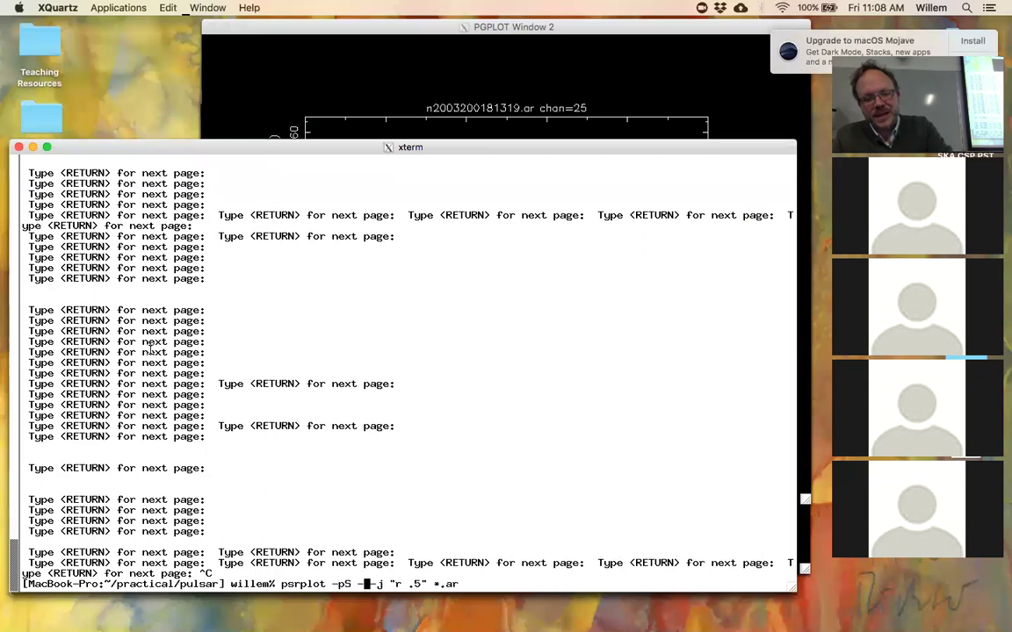
text(jF)
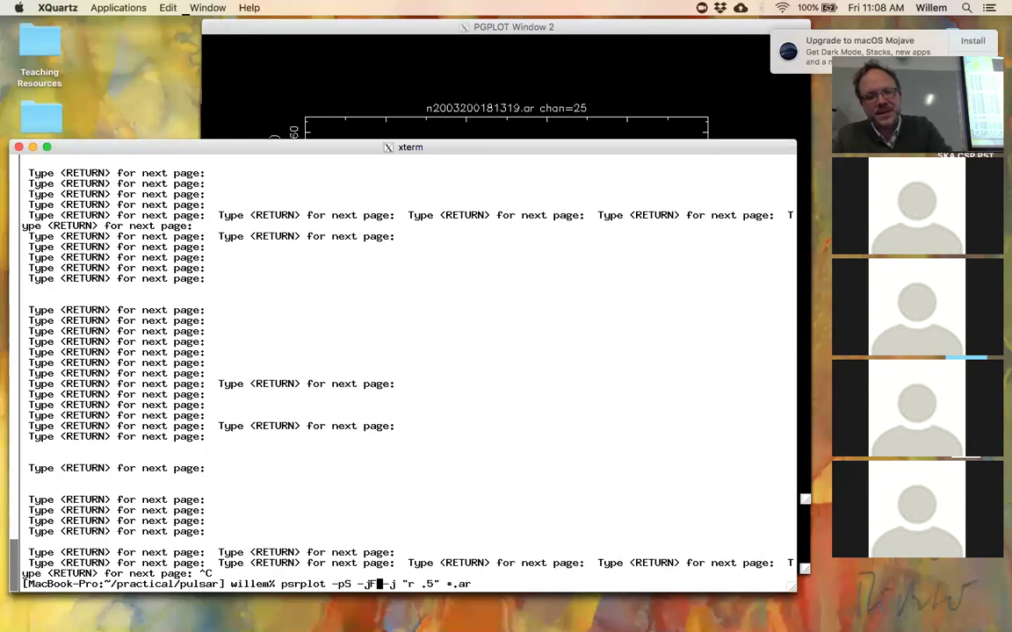
- Change the input files to *.zz, run psrplot -pS -jF -j "r .5" *.zz on /xs, and examine the frequency-integrated Stokes profile
key(Right)
key(Right)
key(Right)
key(Right)
key(Right)
key(Right)
key(Right)
key(Right)
key(Right)
key(Right)
key(Right)
key(Right)
key(Right)
key(Right)
key(Right)
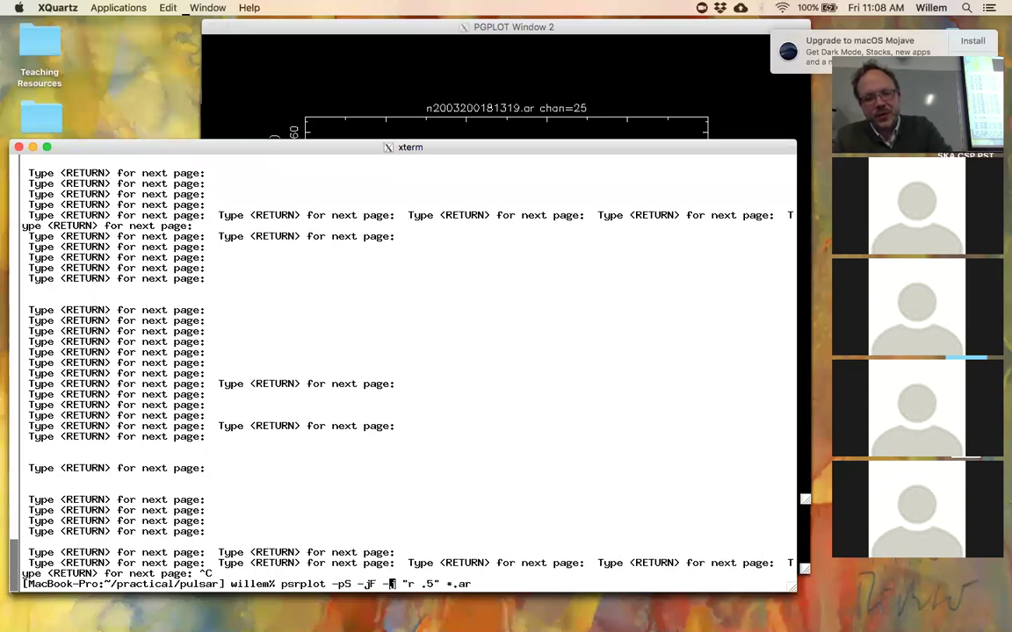
key(BackSpace)
key(BackSpace)
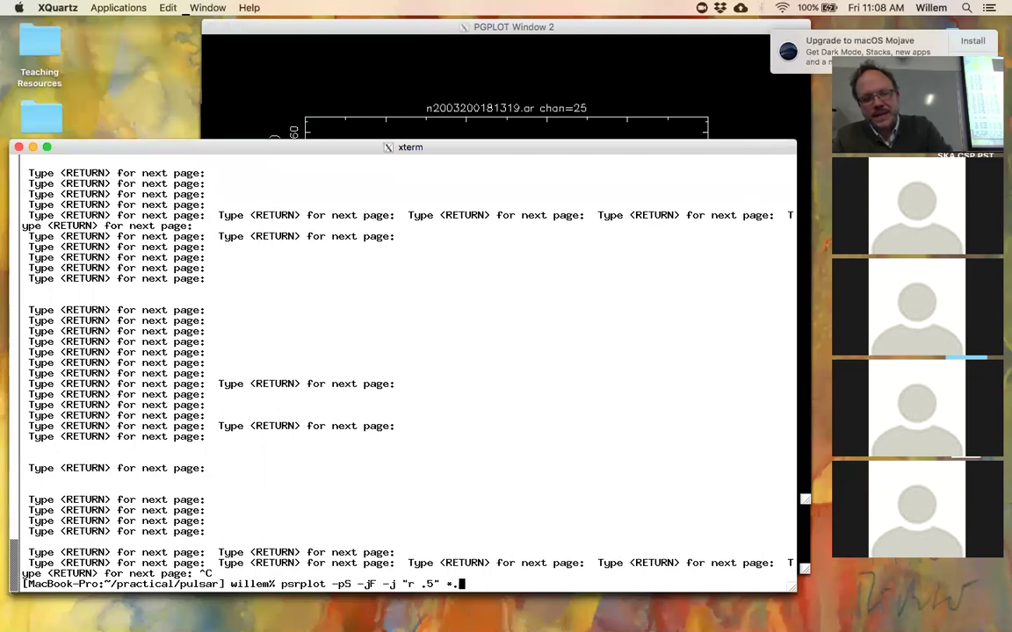
text(zz)
key(Return)
text(/xs)
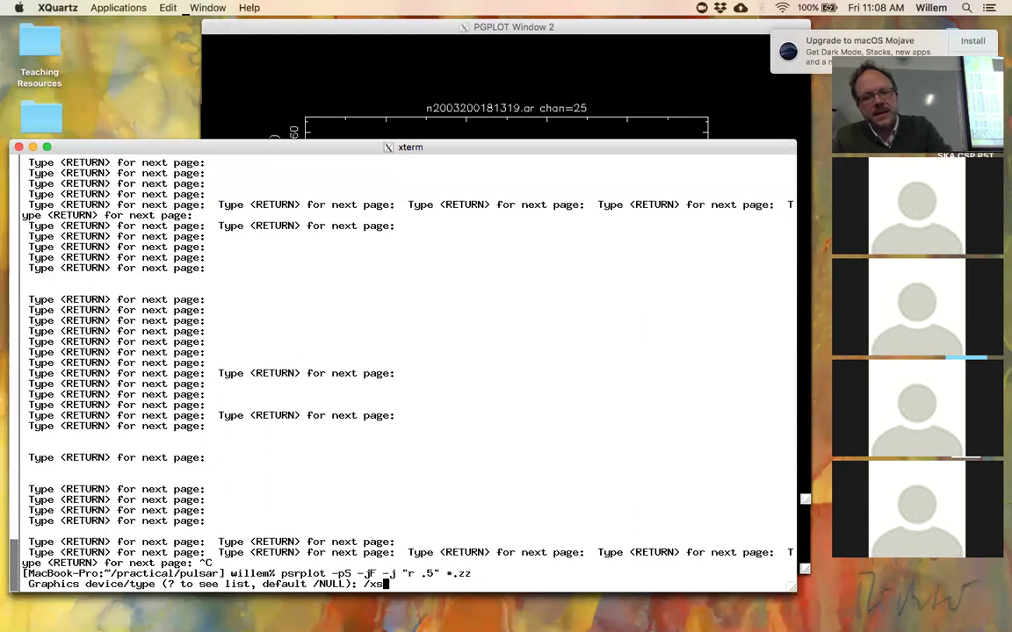
key(Return)
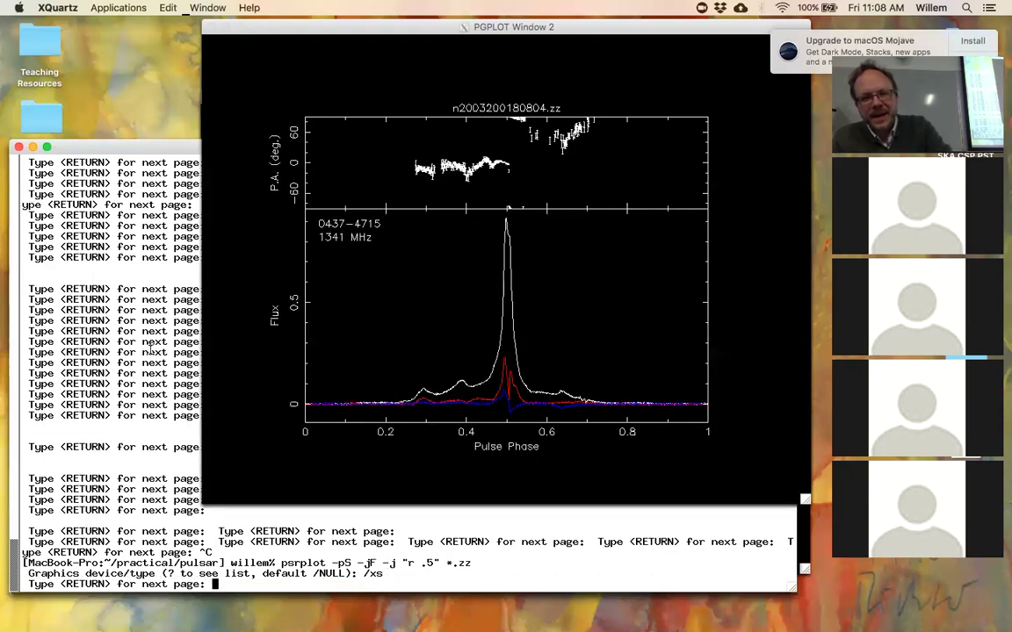
click(336, 280)
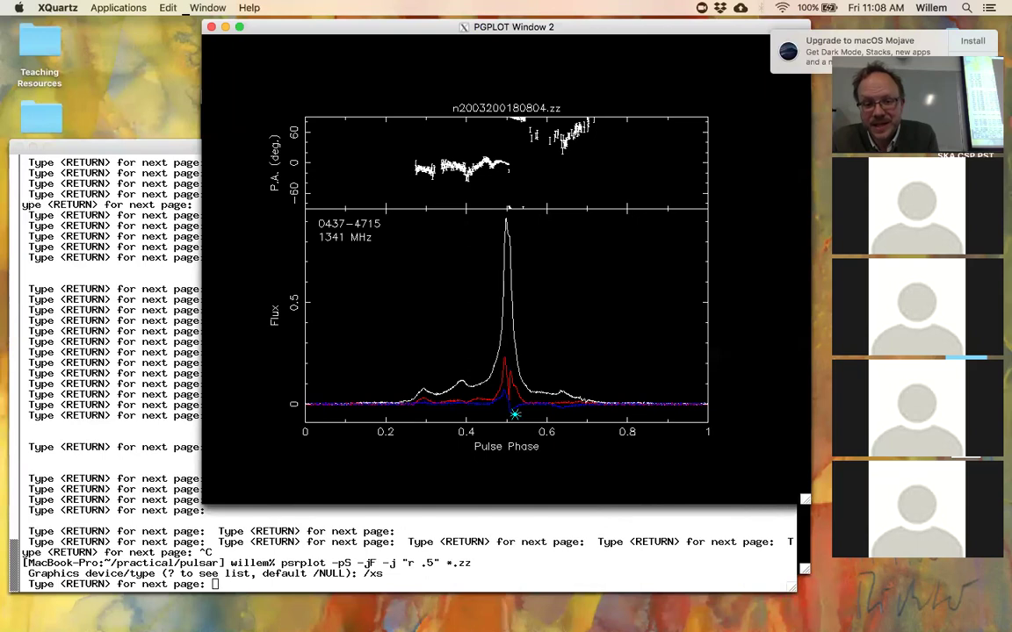
click(121, 417)
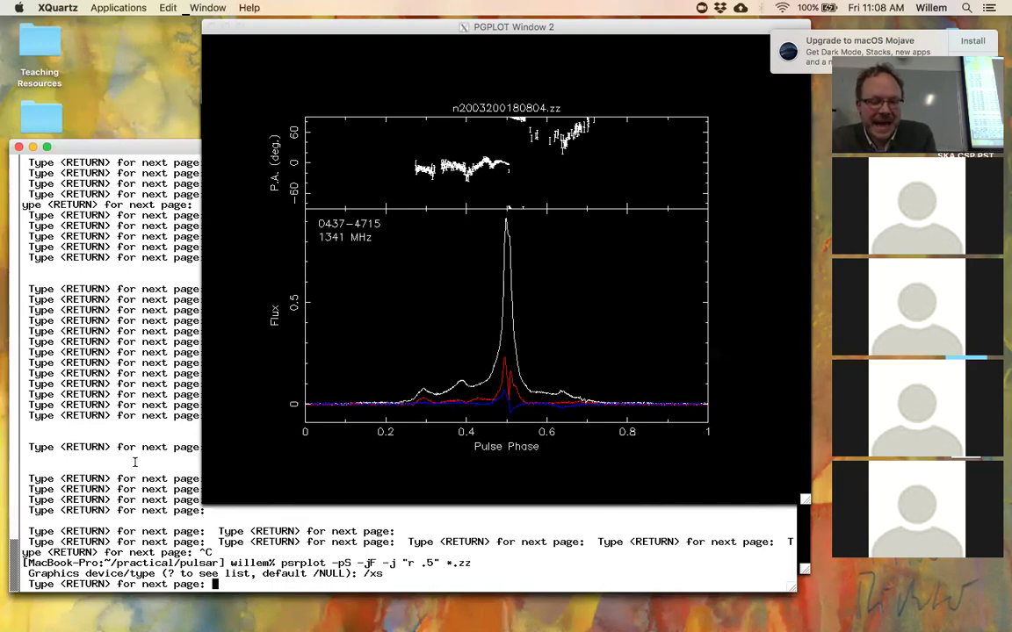
- Page through the frequency-integrated Stokes profiles of the remaining .zz archives up to n2003201031015.zz and finish psrplot
key(Return)
key(Return)
key(Return)
key(Return)
key(Return)
key(Return)
key(Return)
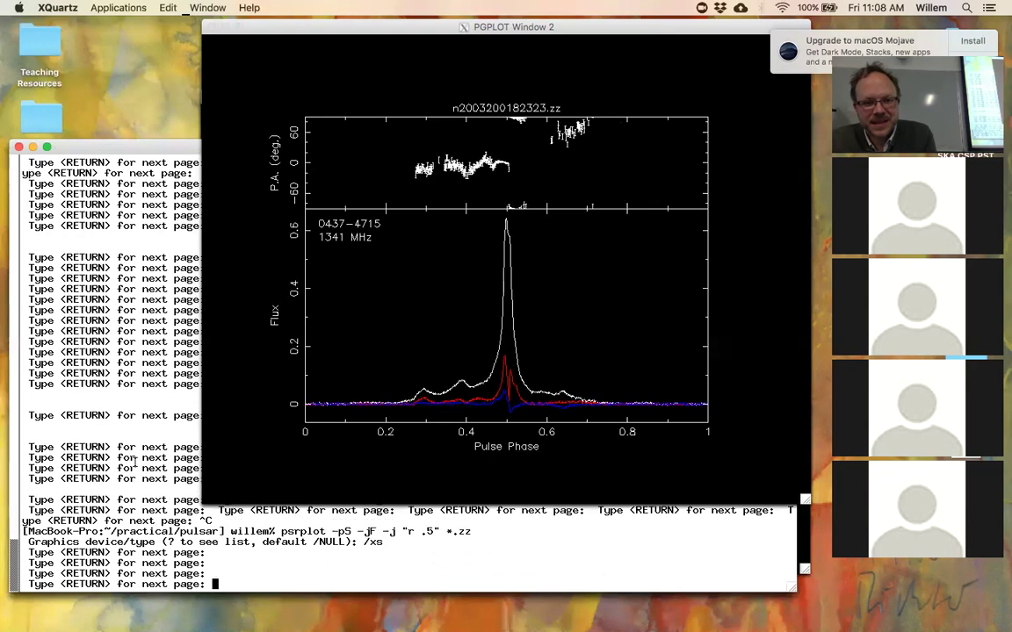
key(Return)
key(Return)
key(Return)
key(Return)
key(Return)
key(Return)
key(Return)
key(Return)
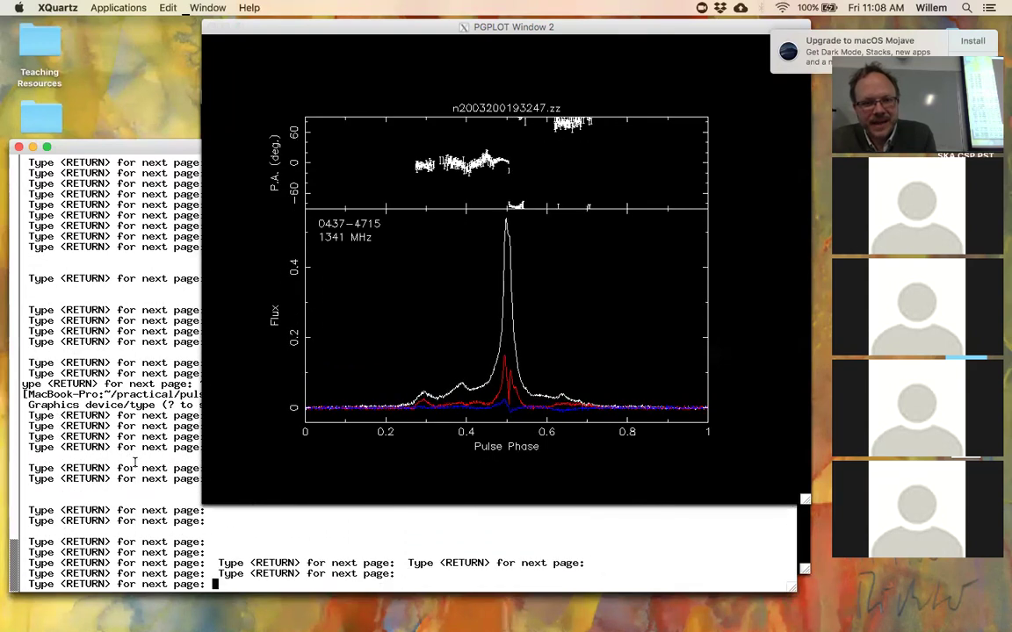
key(Return)
key(Return)
key(Return)
key(Return)
key(Return)
key(Return)
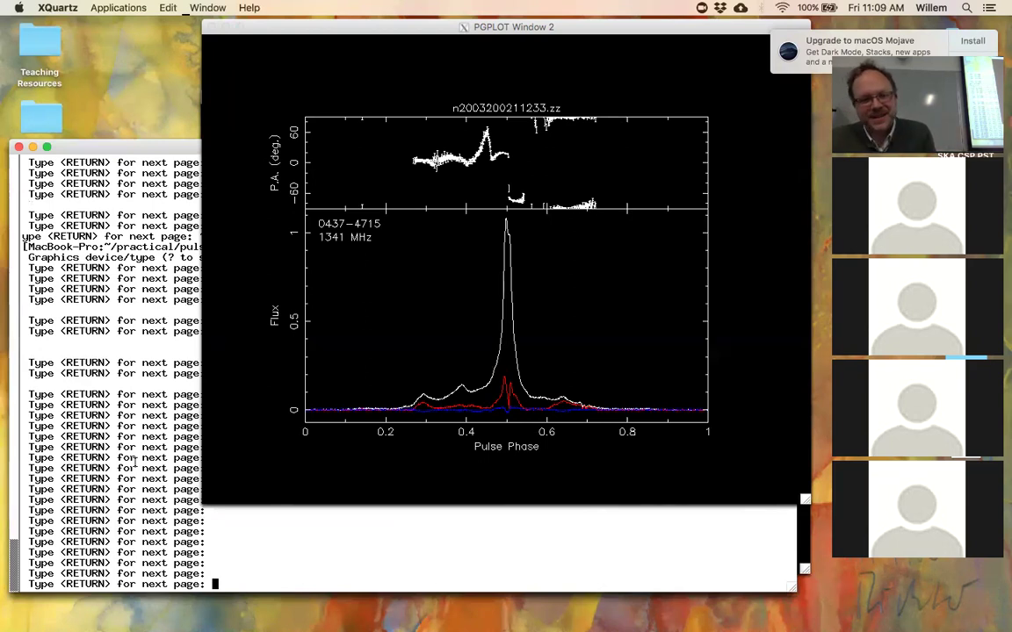
key(Return)
key(Return)
key(Return)
key(Return)
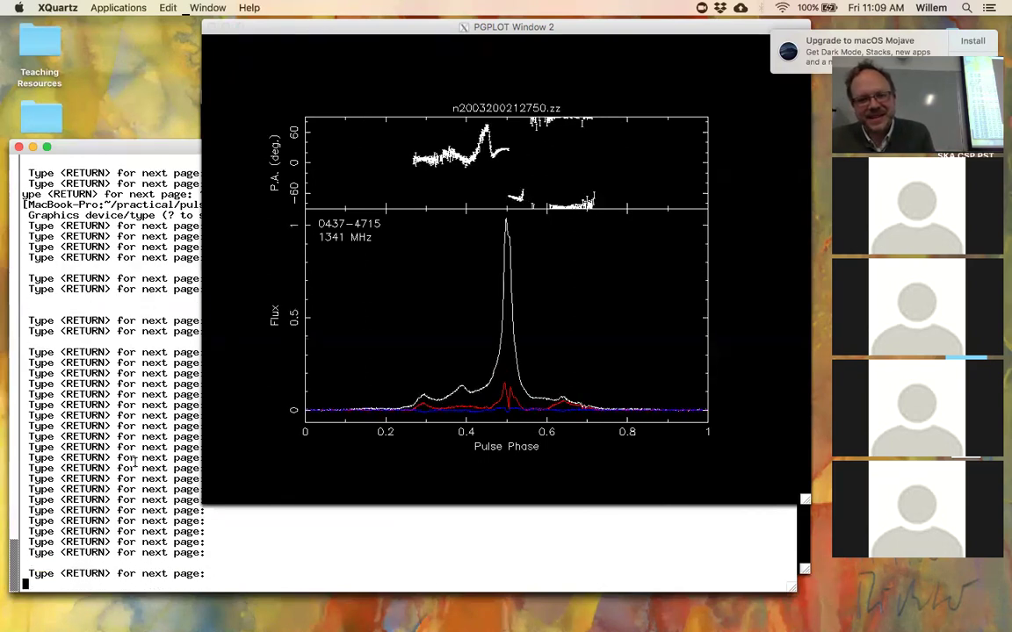
key(Return)
key(Return)
key(Return)
key(Return)
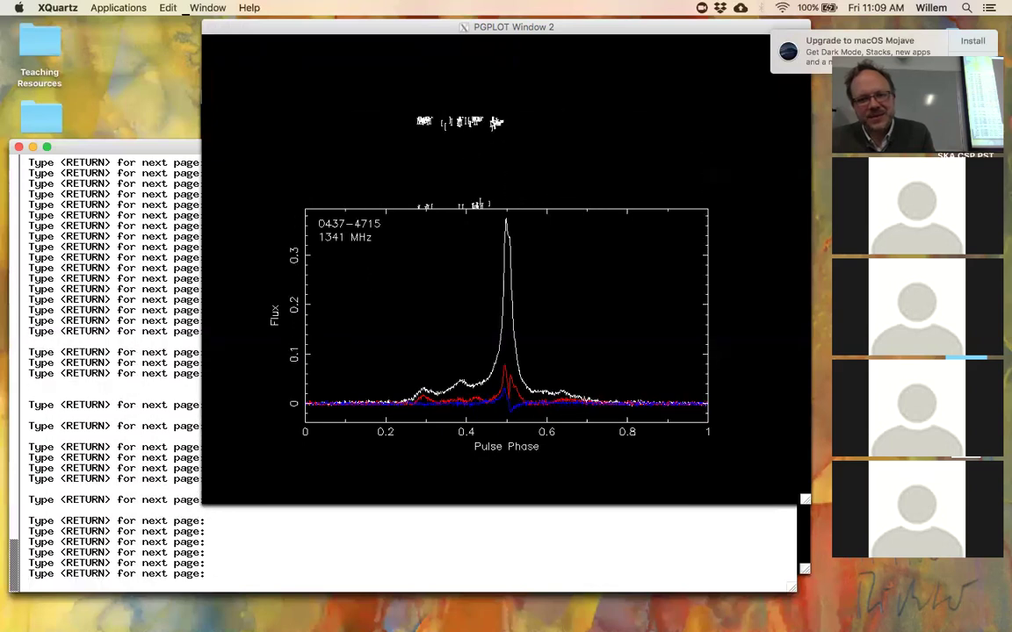
key(Return)
key(Return)
key(Return)
key(Return)
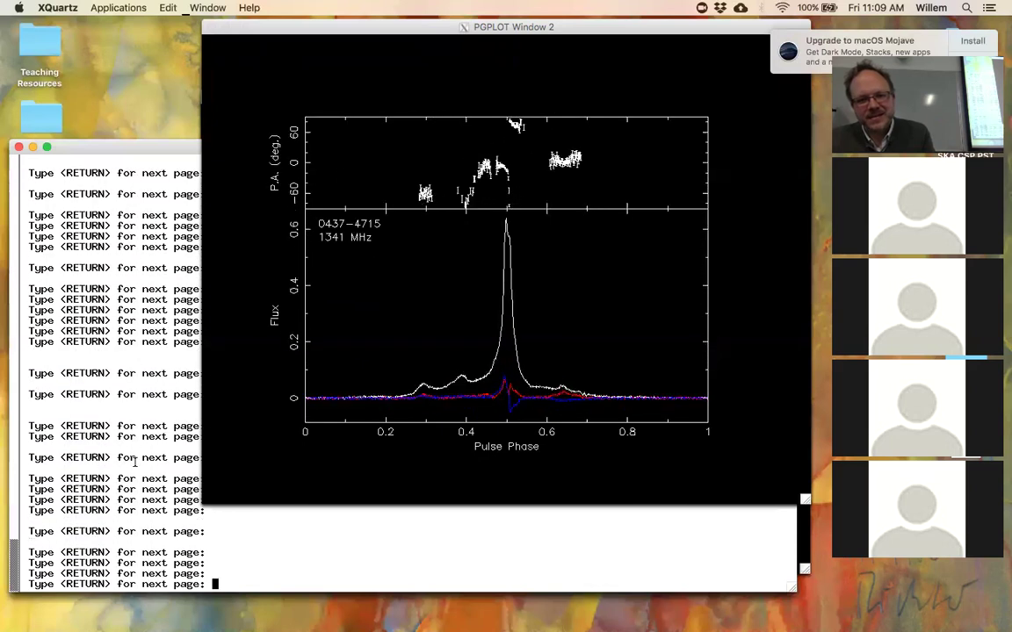
key(Return)
key(Return)
key(Return)
key(Return)
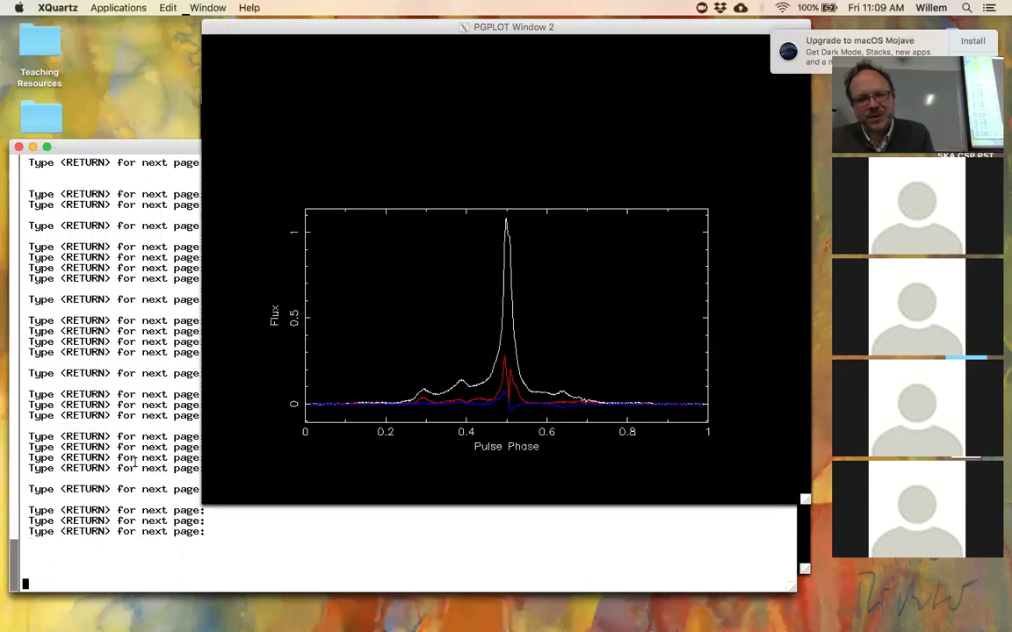
key(Return)
key(Return)
key(Return)
key(Return)
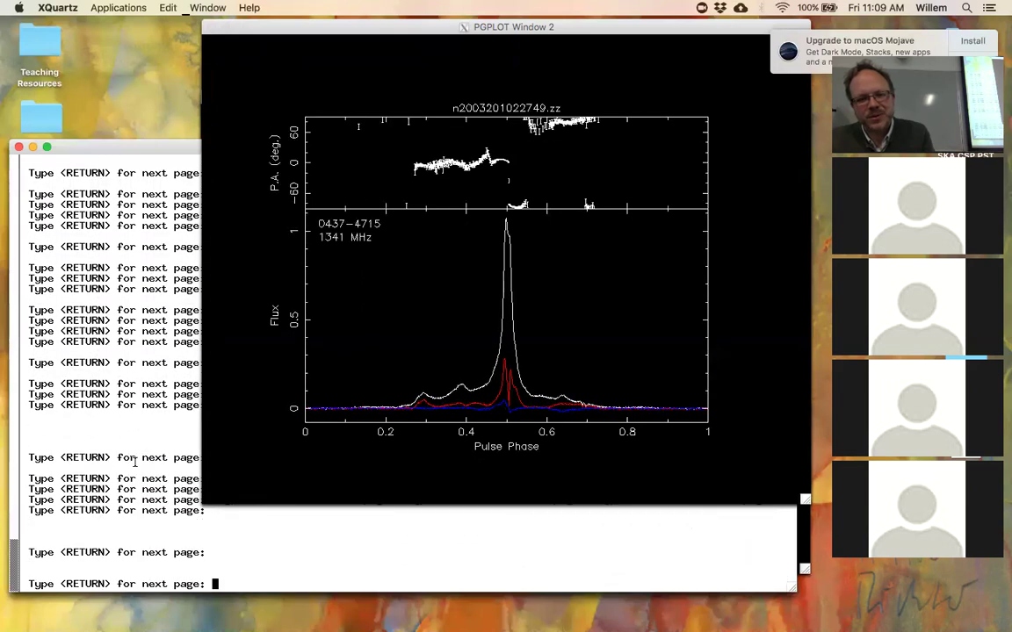
key(Return)
key(Return)
key(Return)
key(Return)
key(Return)
key(Return)
key(Return)
key(Return)
key(Return)
key(Return)
key(Return)
key(Return)
key(Return)
key(Return)
key(Return)
key(Return)
key(Return)
key(Return)
key(Return)
key(Return)
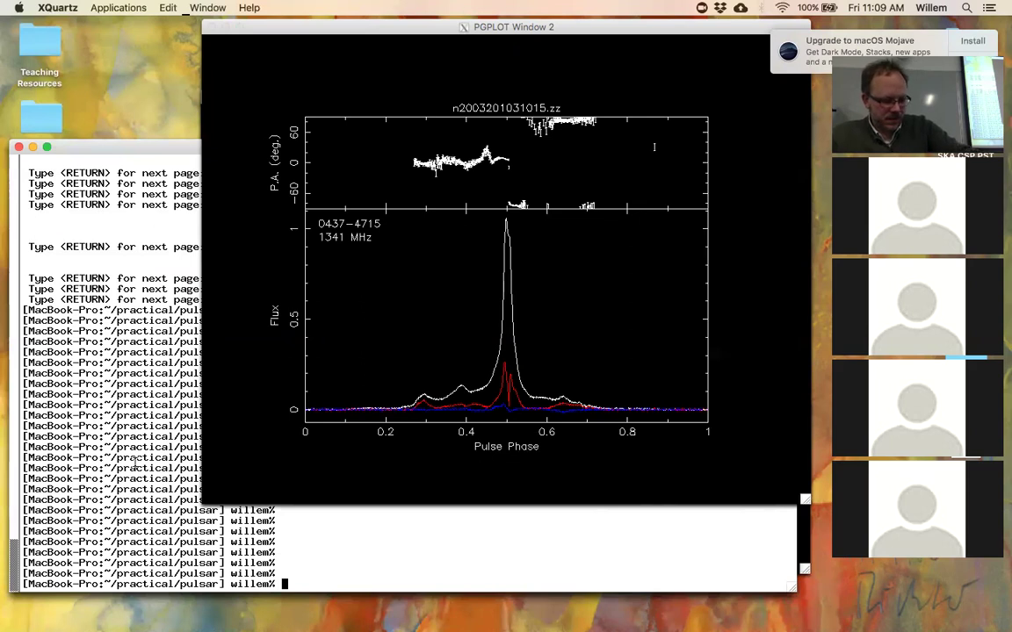
- Calibrate all the .zz pulsar archives against the calibrator database by running pac -d ../cal/database.txt *.zz
text(pac -d )
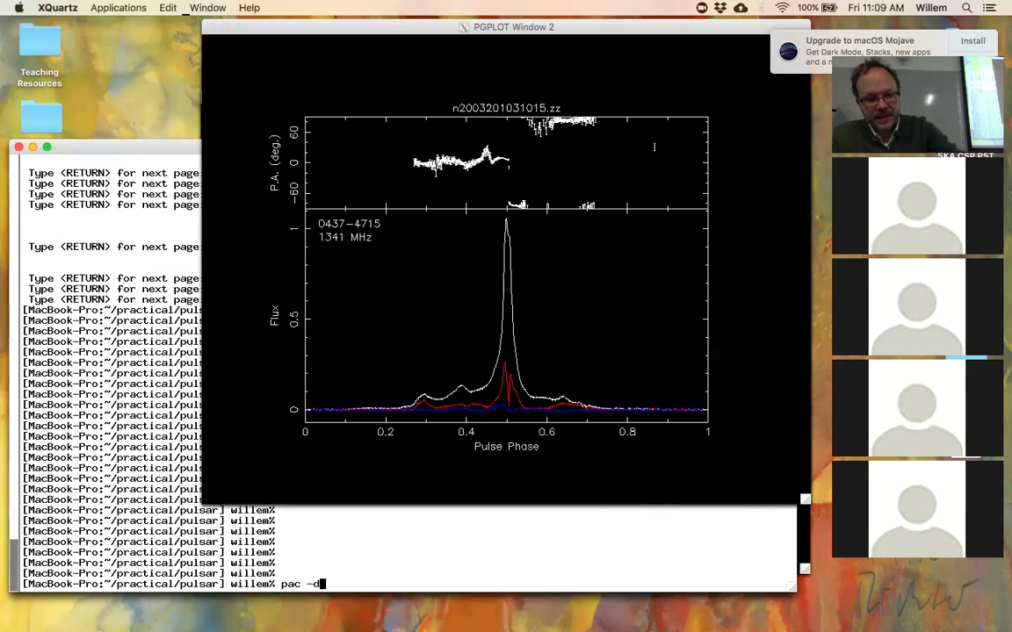
text(../)
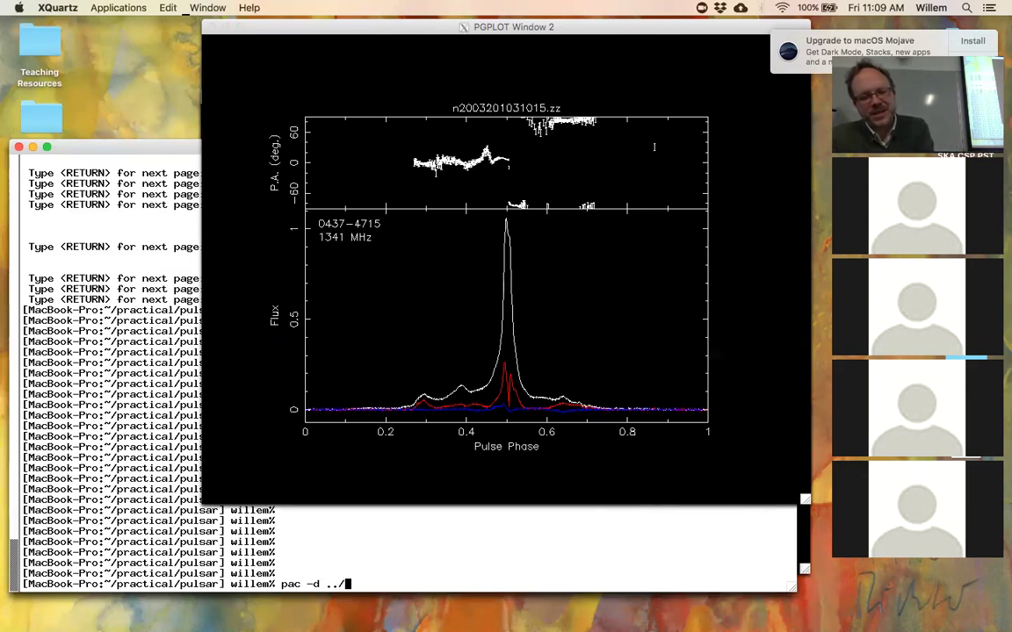
text(ca)
text(l/)
text(d)
key(Tab)
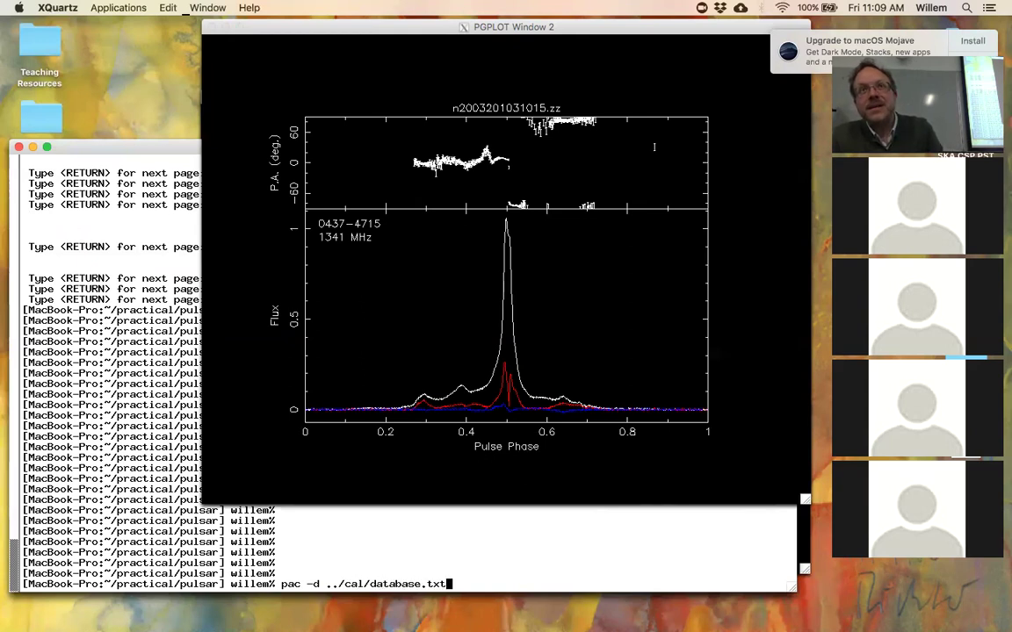
text(*.)
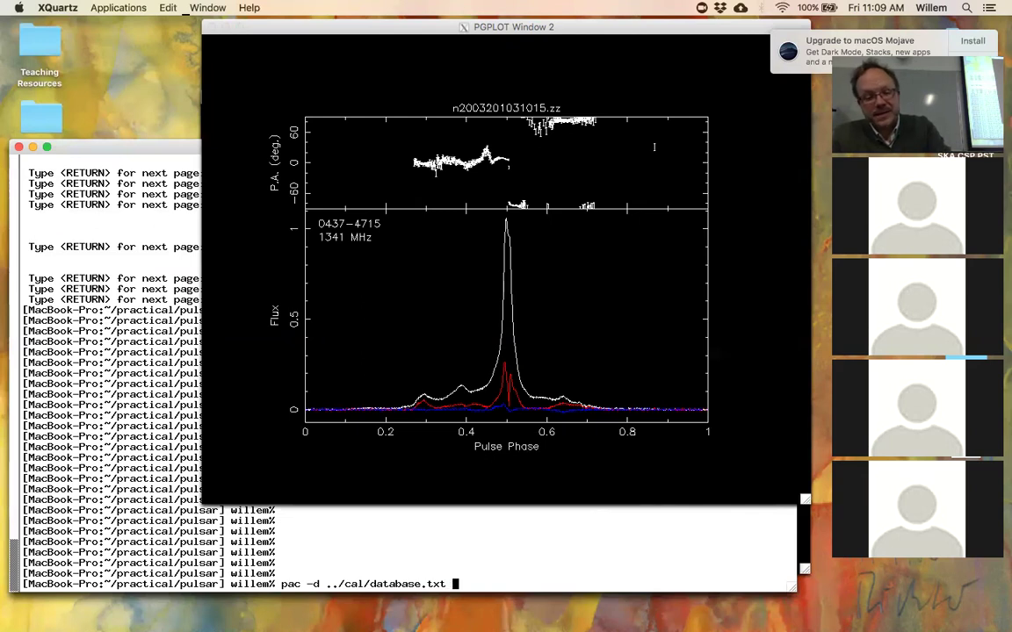
text(zz)
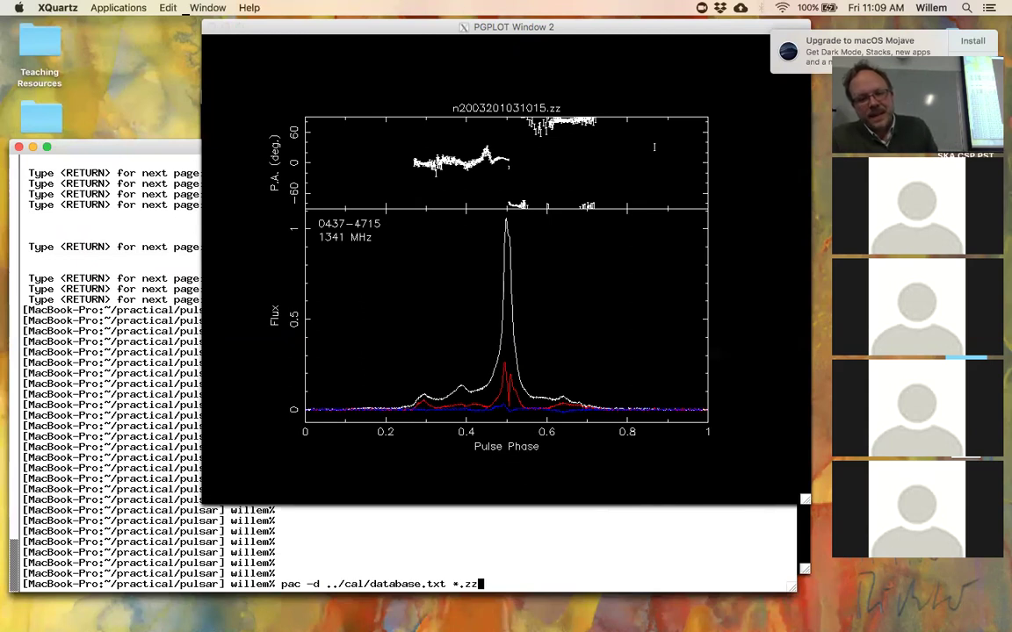
key(Return)
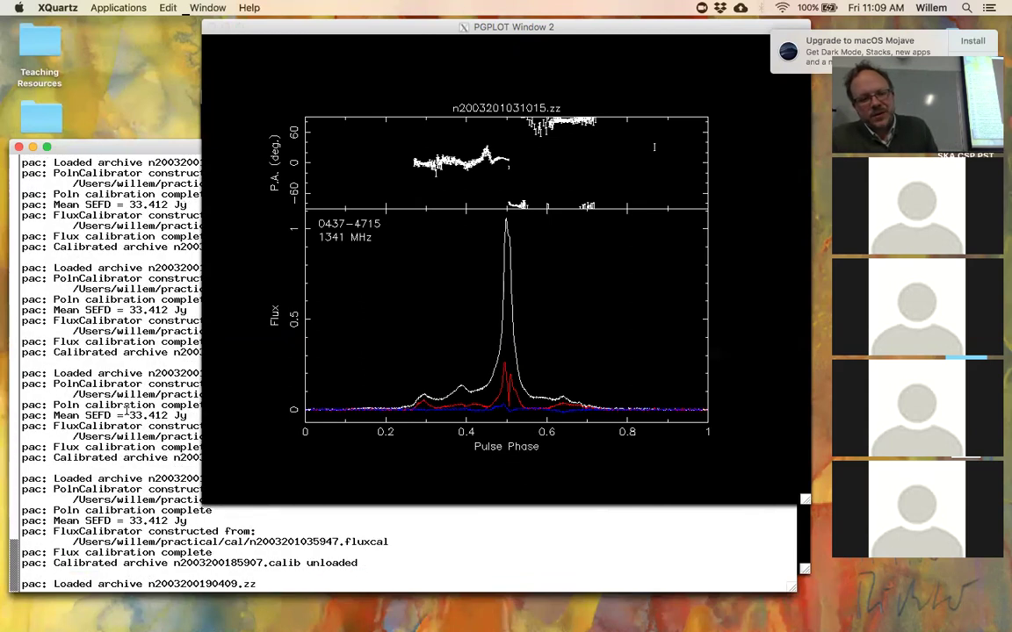
- Examine the pac output for the polarization calibrators, flux calibrator and .calib output files used for the last and earlier archives
click(128, 410)
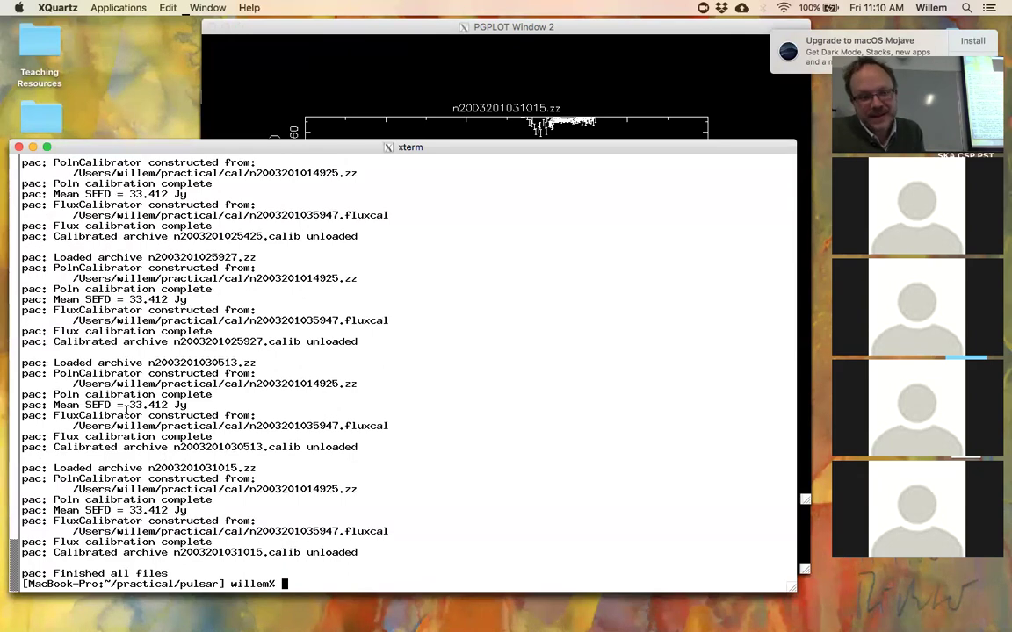
triple_click(110, 489)
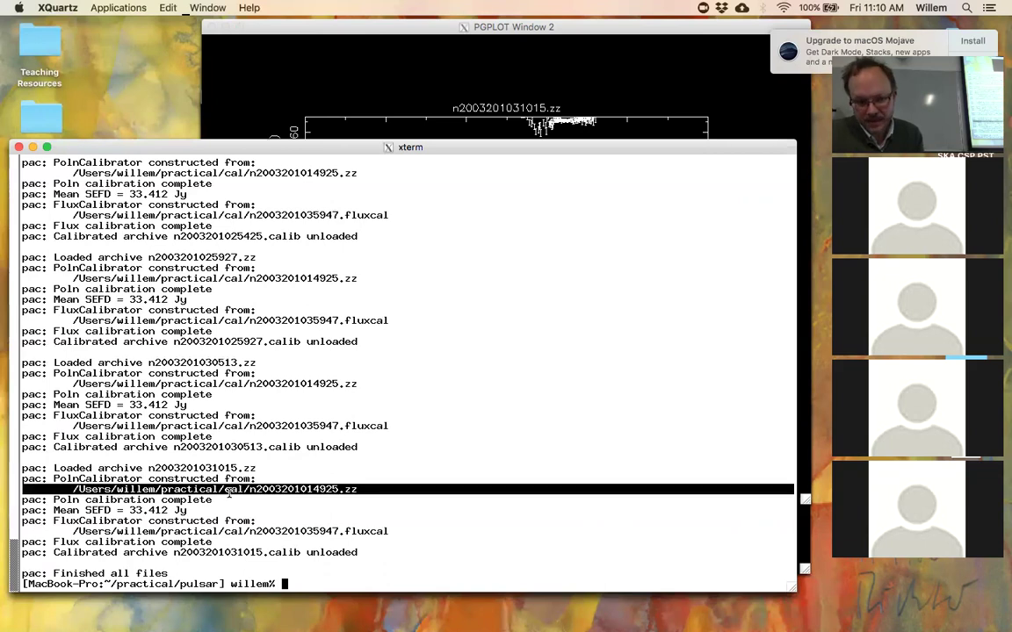
triple_click(175, 532)
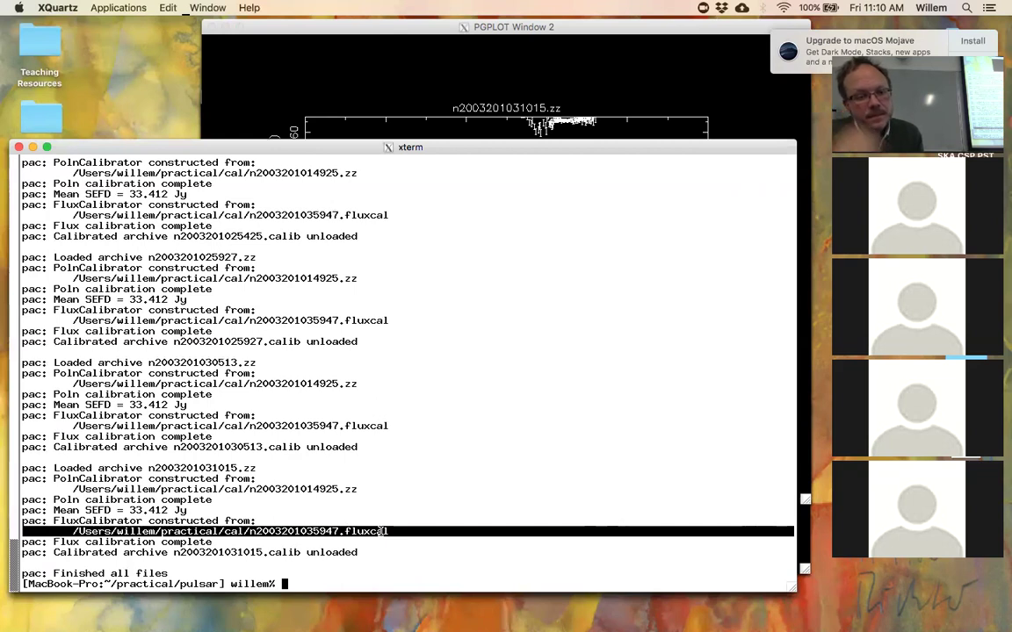
drag(175, 552, 303, 553)
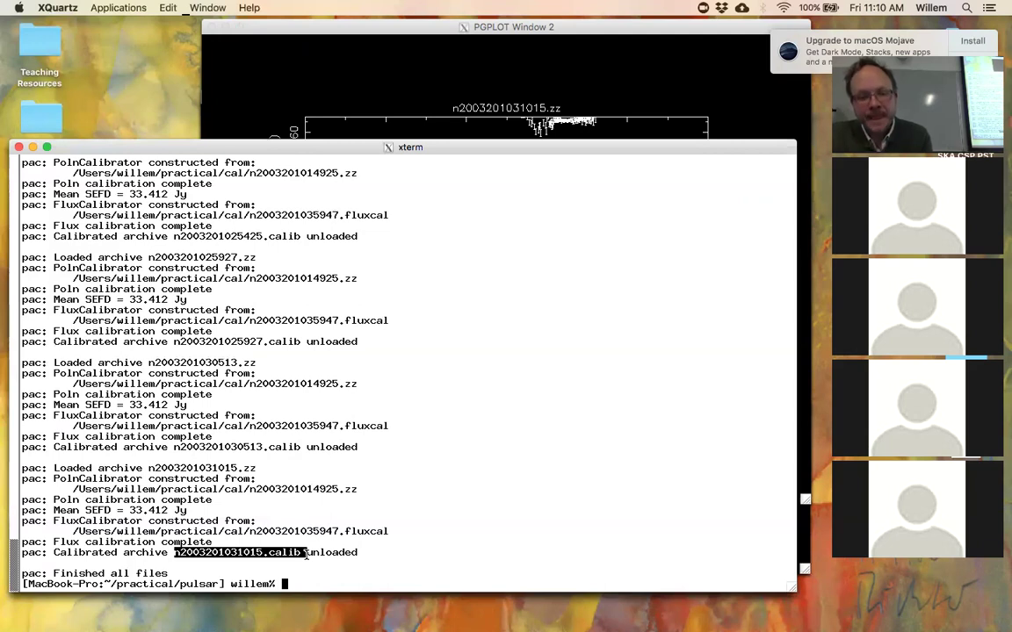
click(309, 481)
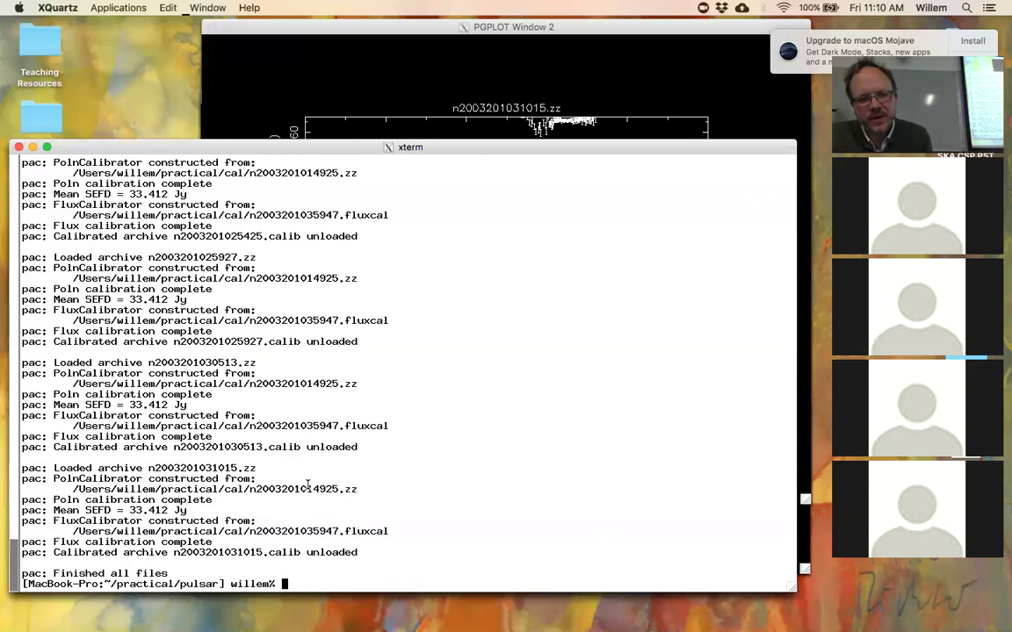
double_click(303, 489)
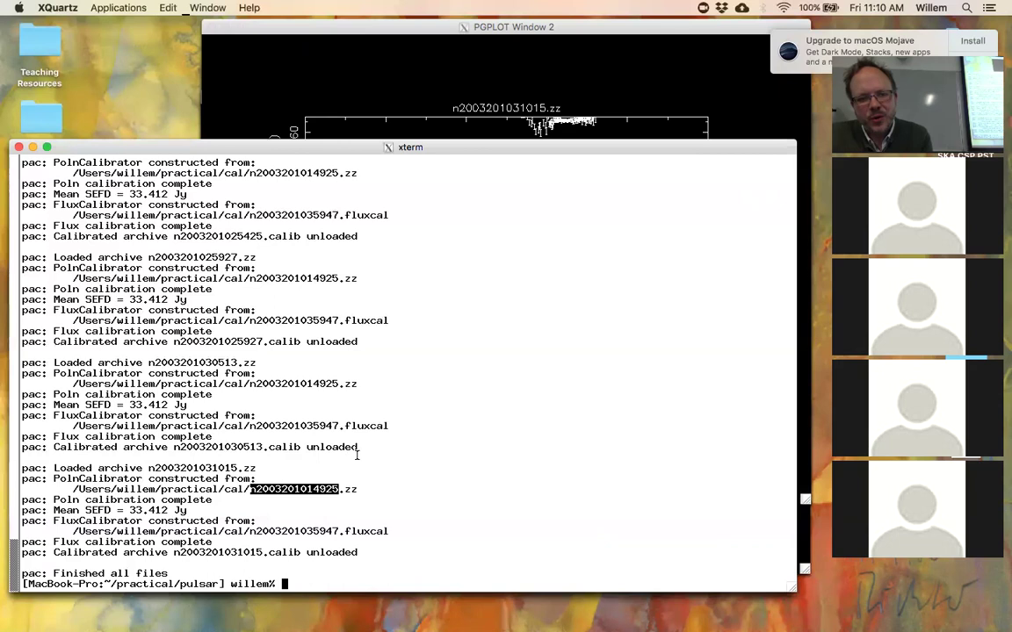
scroll(357, 455, up, 10)
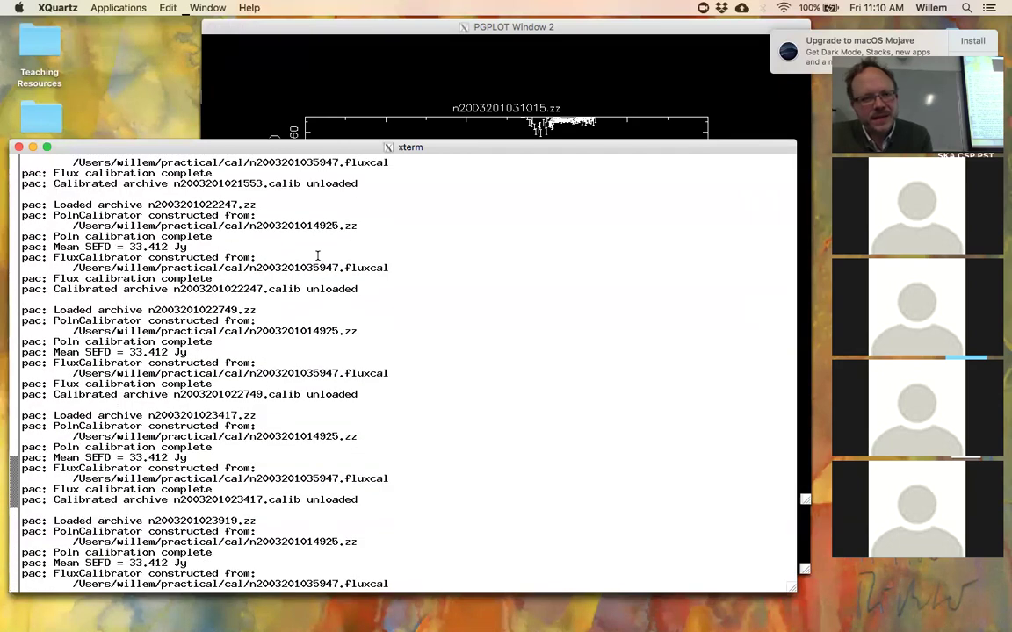
scroll(317, 273, up, 10)
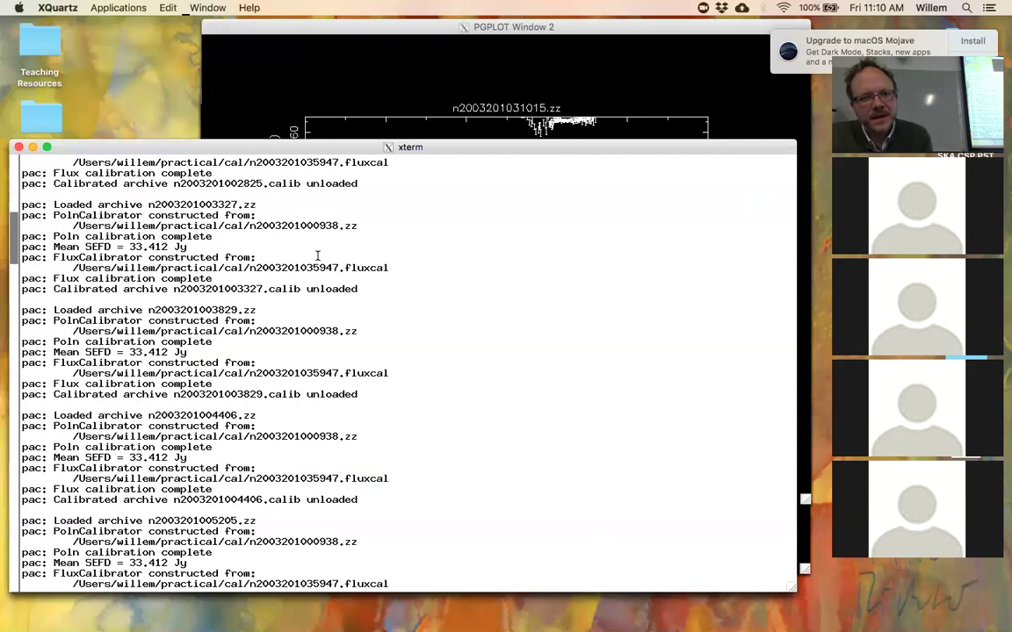
double_click(308, 267)
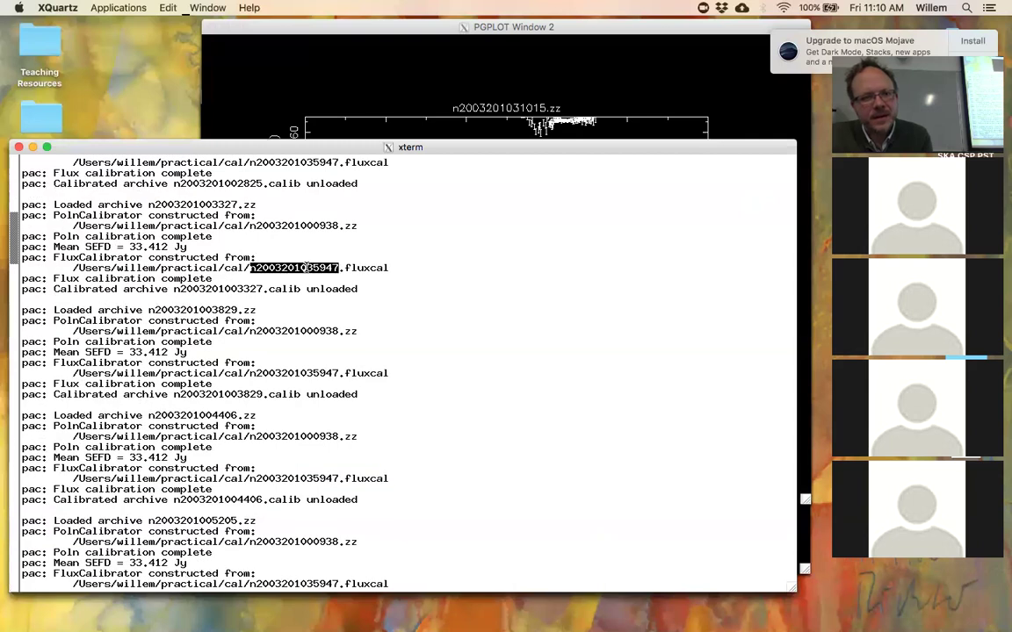
click(307, 227)
triple_click(309, 225)
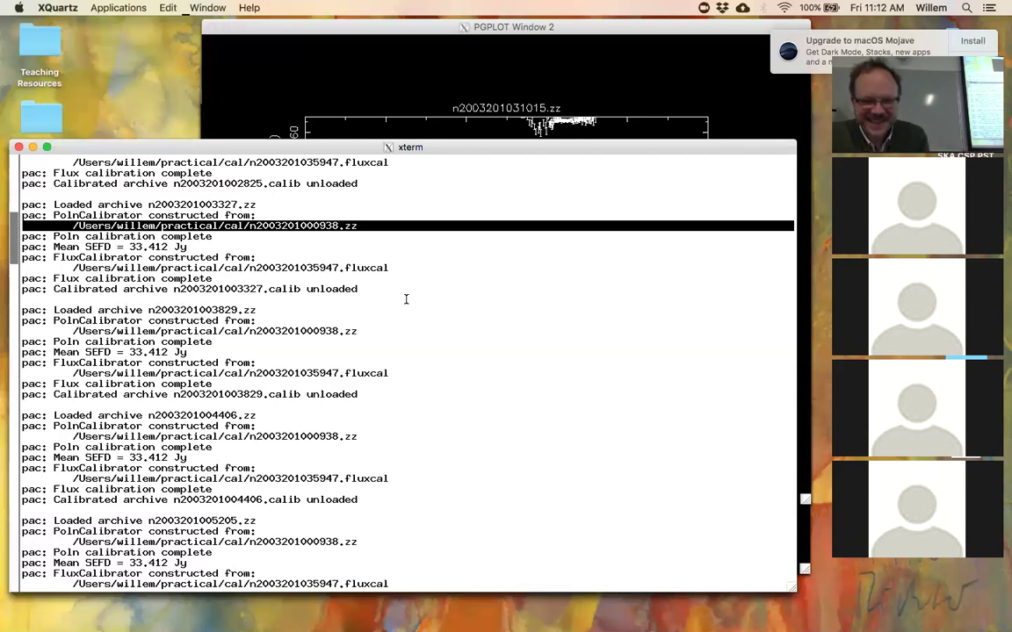
- Recall the frequency-integrated plot command, change its input files to *.calib, and run psrplot -pS -jF -j "r .5" *.calib on /xs
key(Up)
key(Up)
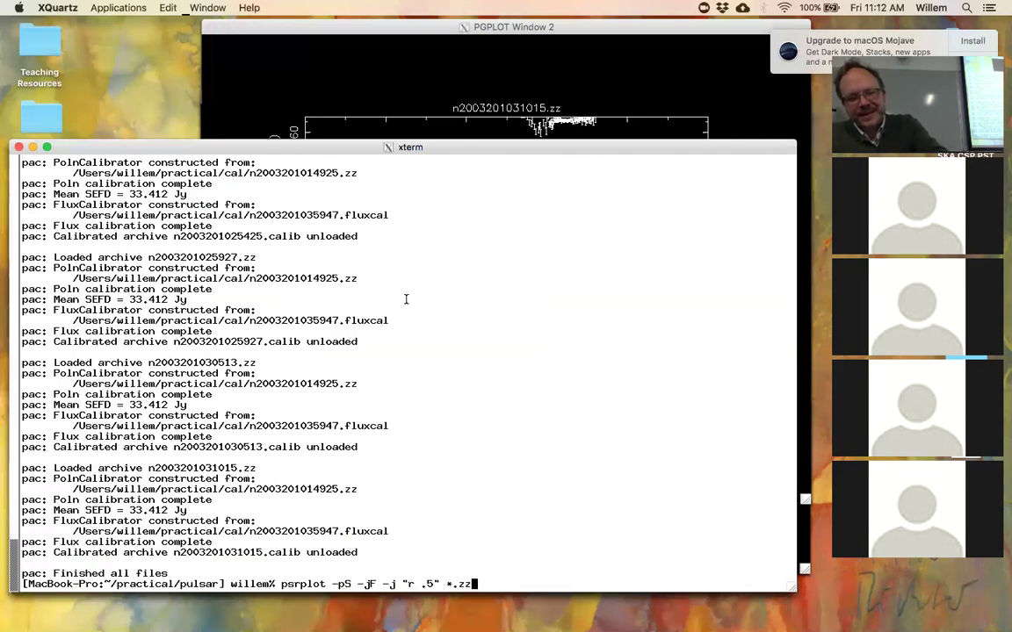
key(BackSpace)
key(BackSpace)
text(calib)
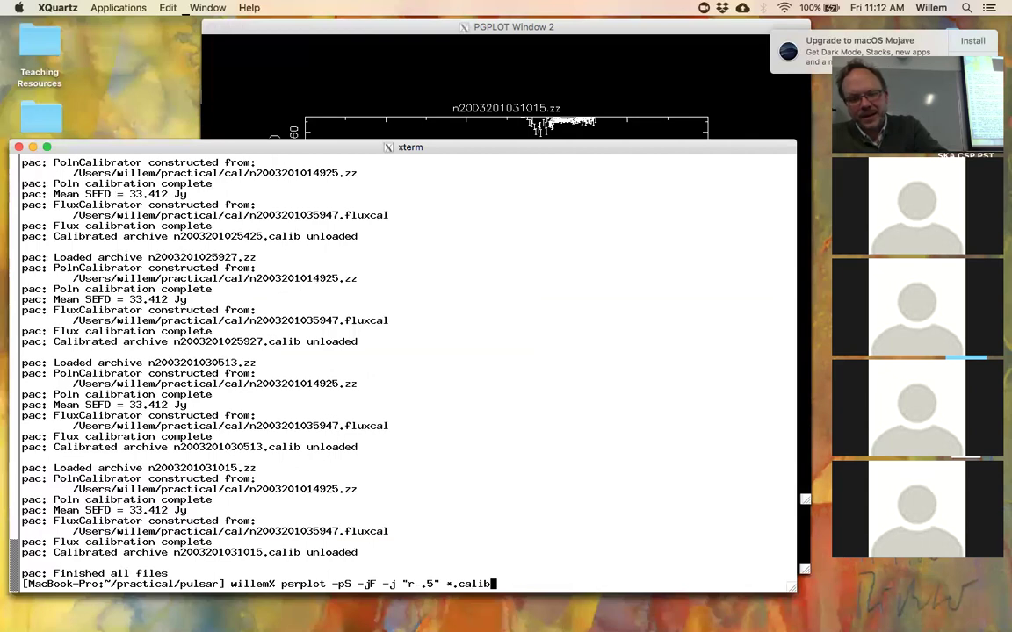
key(Return)
text(/xs)
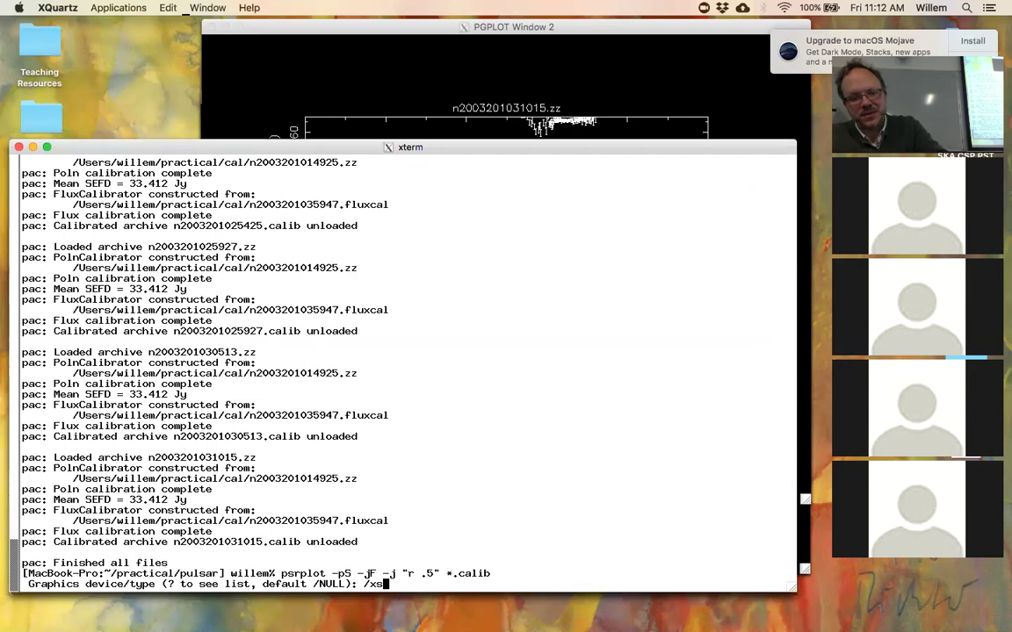
key(Return)
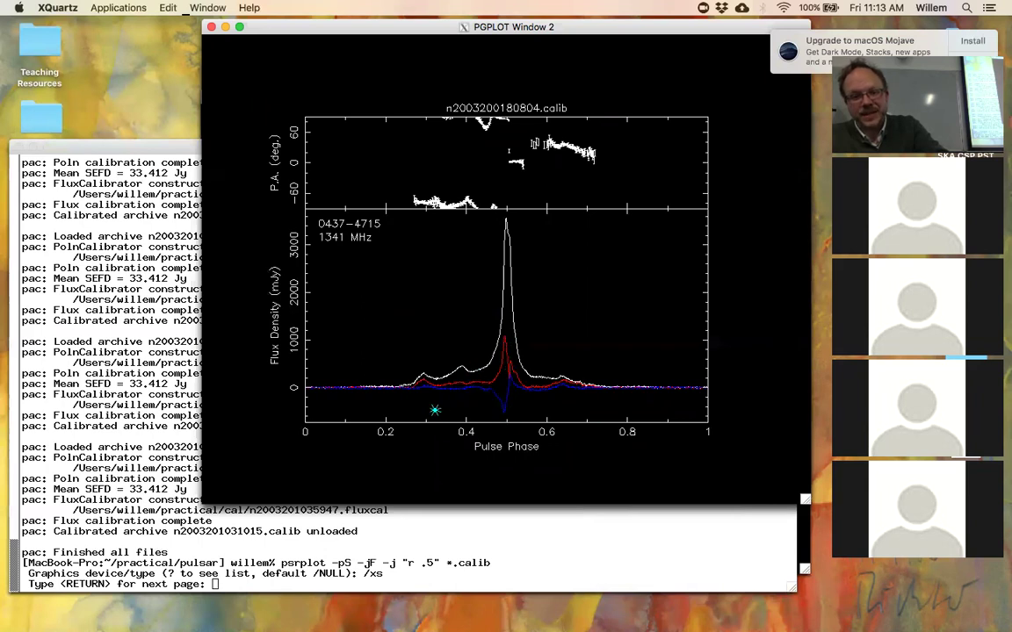
- Page through the calibrated Stokes profiles from n2003200180804.calib up to n2003200231326.calib
click(94, 365)
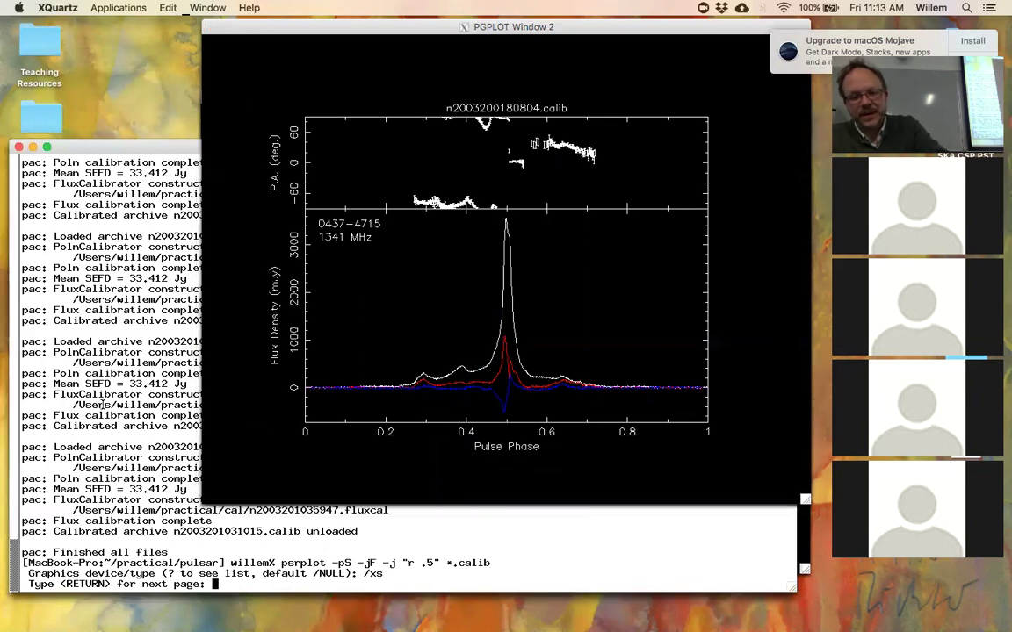
key(Return)
key(Return)
key(Return)
key(Return)
key(Return)
key(Return)
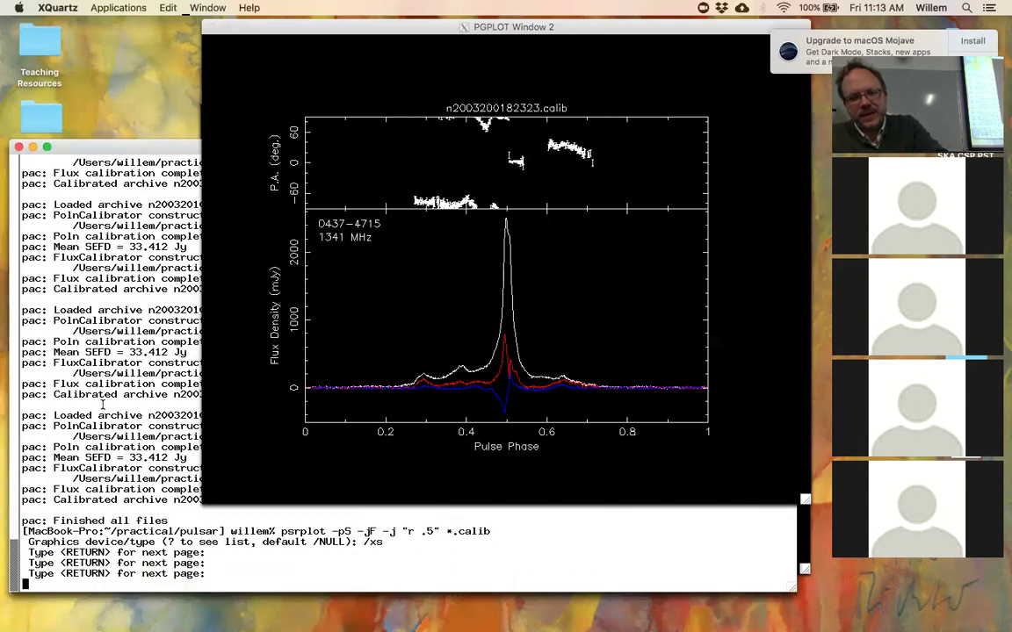
key(Return)
key(Return)
key(Return)
key(Return)
key(Return)
key(Return)
key(Return)
key(Return)
key(Return)
key(Return)
key(Return)
key(Return)
key(Return)
key(Return)
key(Return)
key(Return)
key(Return)
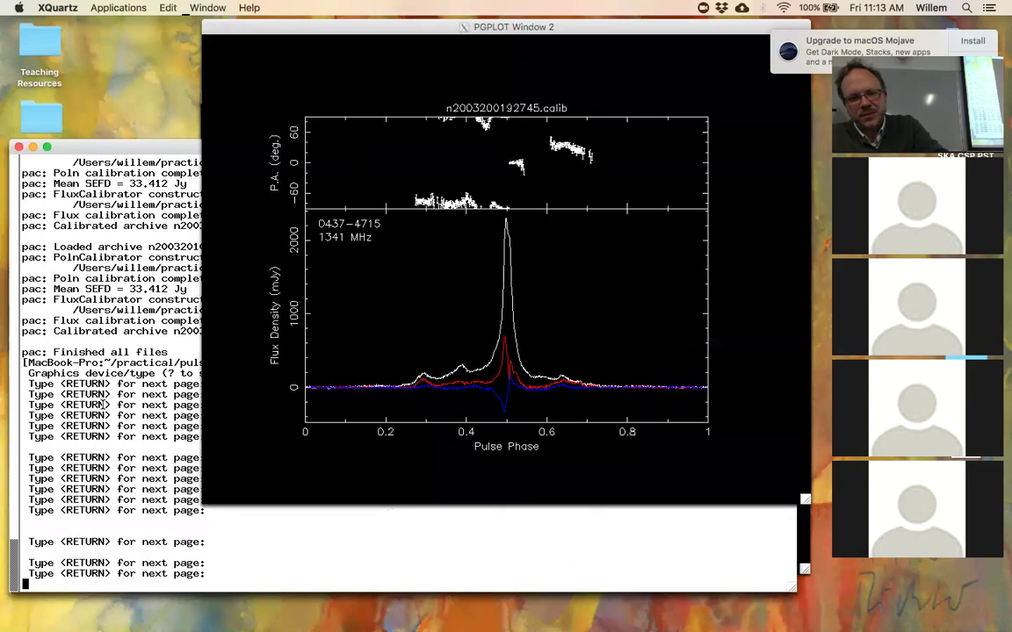
key(Return)
key(Return)
key(Return)
key(Return)
key(Return)
key(Return)
key(Return)
key(Return)
key(Return)
key(Return)
key(Return)
key(Return)
key(Return)
key(Return)
key(Return)
key(Return)
key(Return)
key(Return)
key(Return)
key(Return)
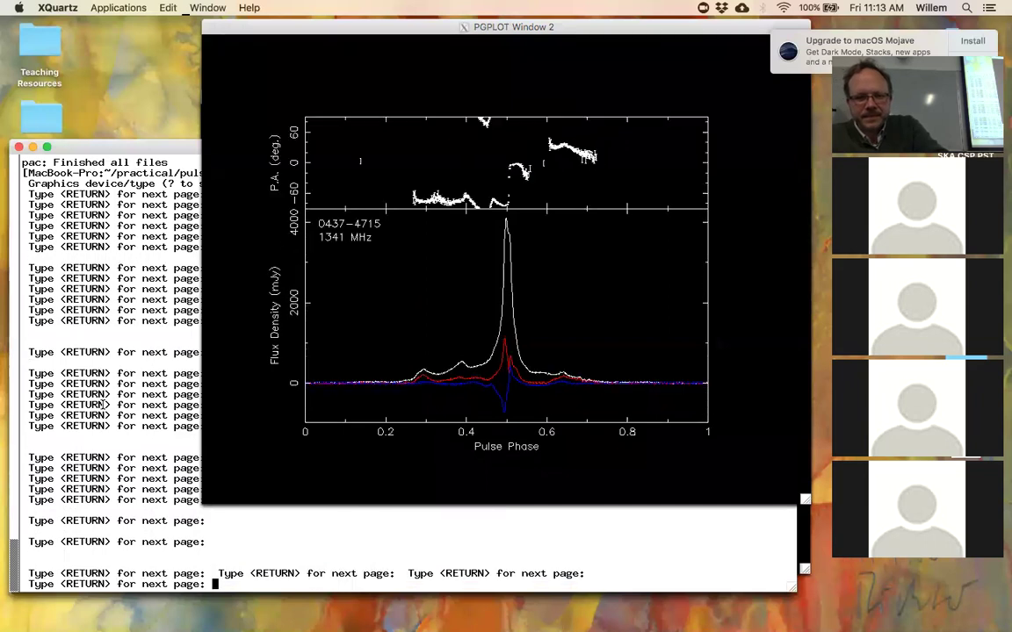
key(Return)
key(Return)
key(Return)
key(Return)
key(Return)
key(Return)
key(Return)
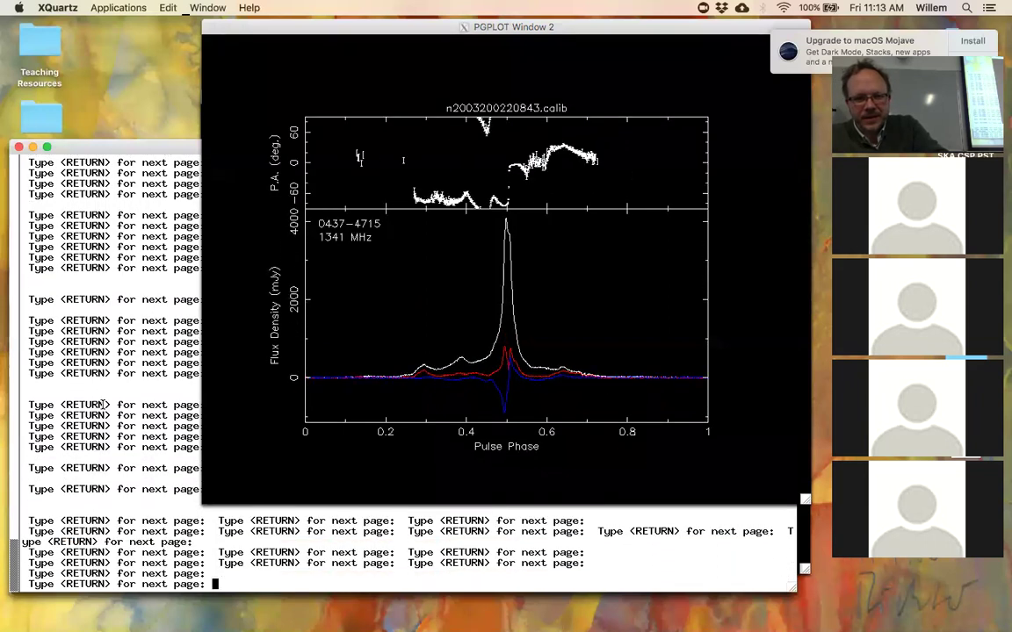
key(Return)
key(Return)
key(Return)
key(Return)
key(Return)
key(Return)
key(Return)
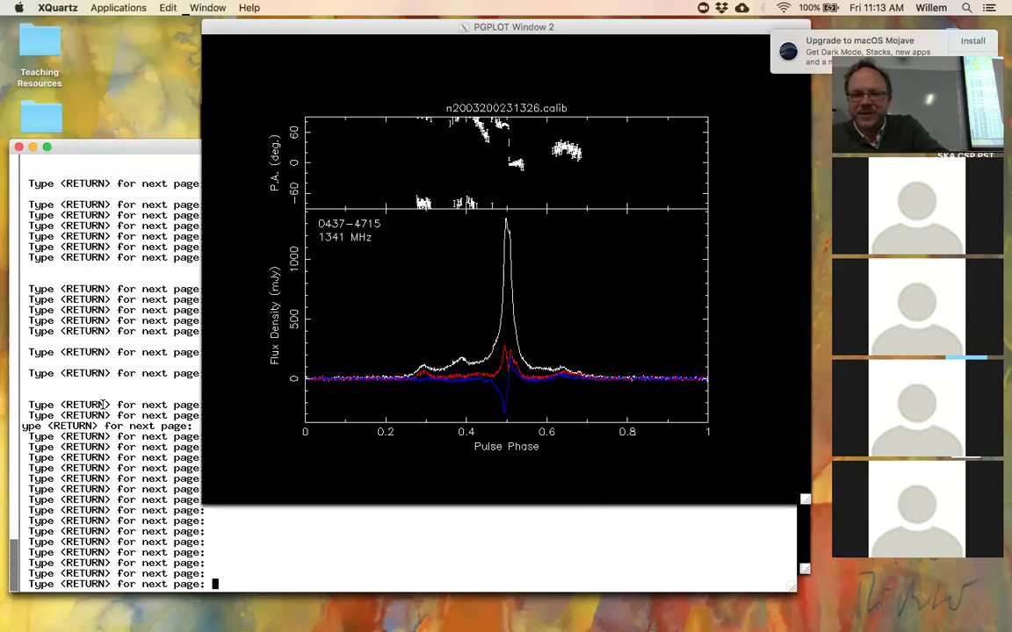
- Page through the remaining calibrated Stokes profiles up to the last archive, n2003201031015.calib, until the shell prompt returns
key(Return)
key(Return)
key(Return)
key(Return)
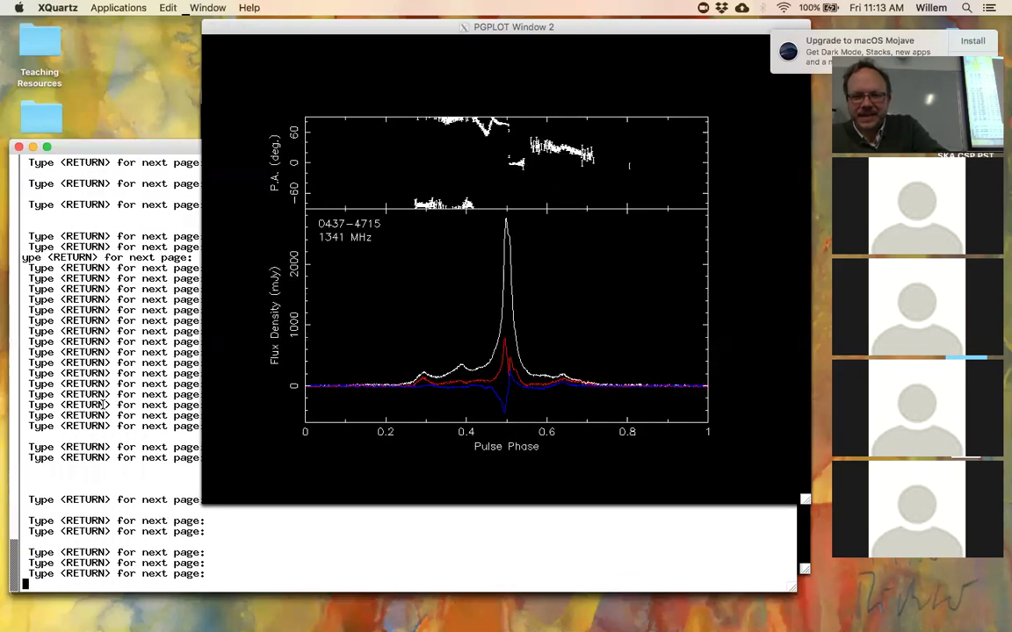
key(Return)
key(Return)
key(Return)
key(Return)
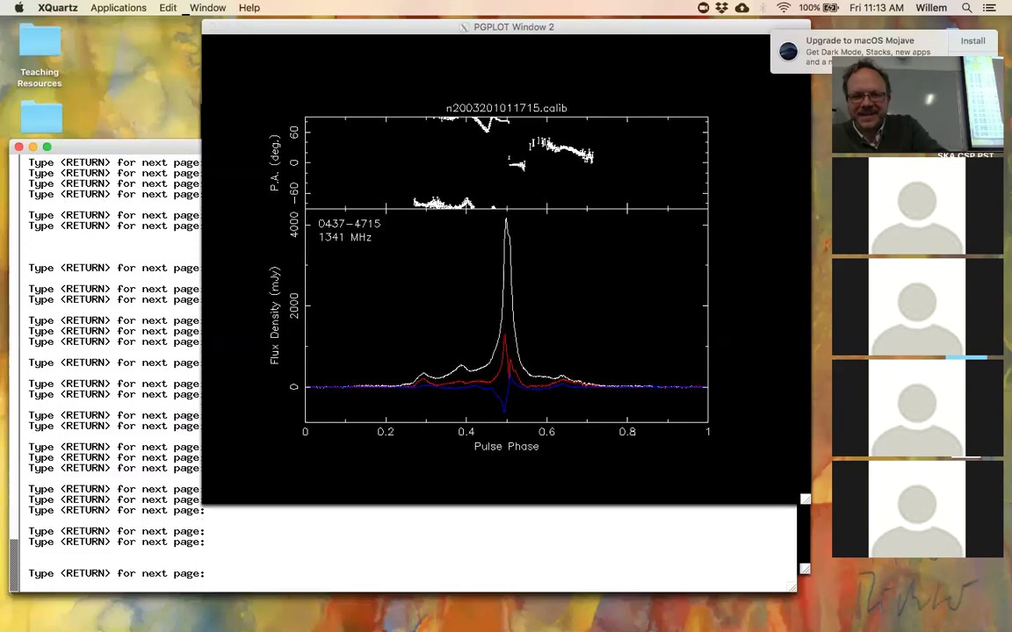
key(Return)
key(Return)
key(Return)
key(Return)
key(Return)
key(Return)
key(Return)
key(Return)
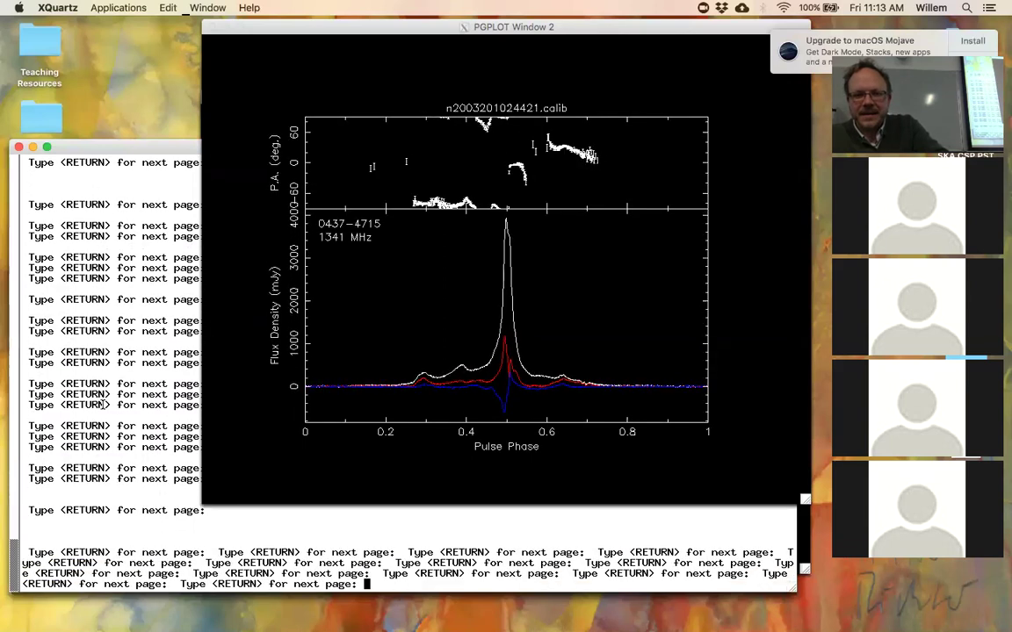
key(Return)
key(Return)
key(Return)
key(Return)
key(Return)
key(Return)
key(Return)
key(Return)
key(Return)
key(Return)
key(Return)
key(Return)
key(Return)
key(Return)
key(Return)
key(Return)
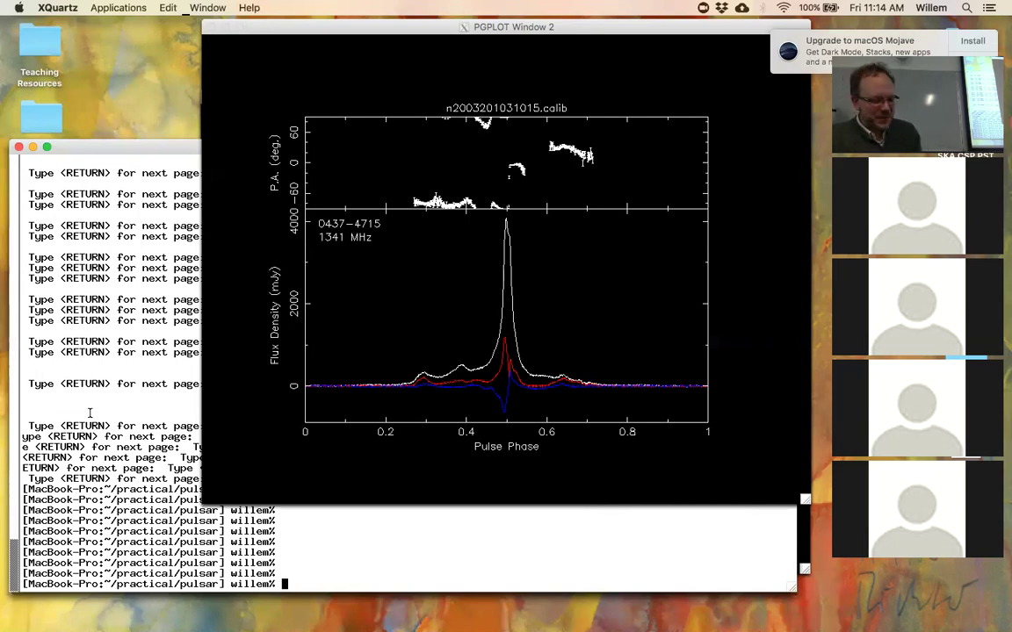
- Integrate all calibrated archives in time into calib.TT with psradd -T -o calib.TT *.calib, and list the directory with ls -lrt
click(89, 412)
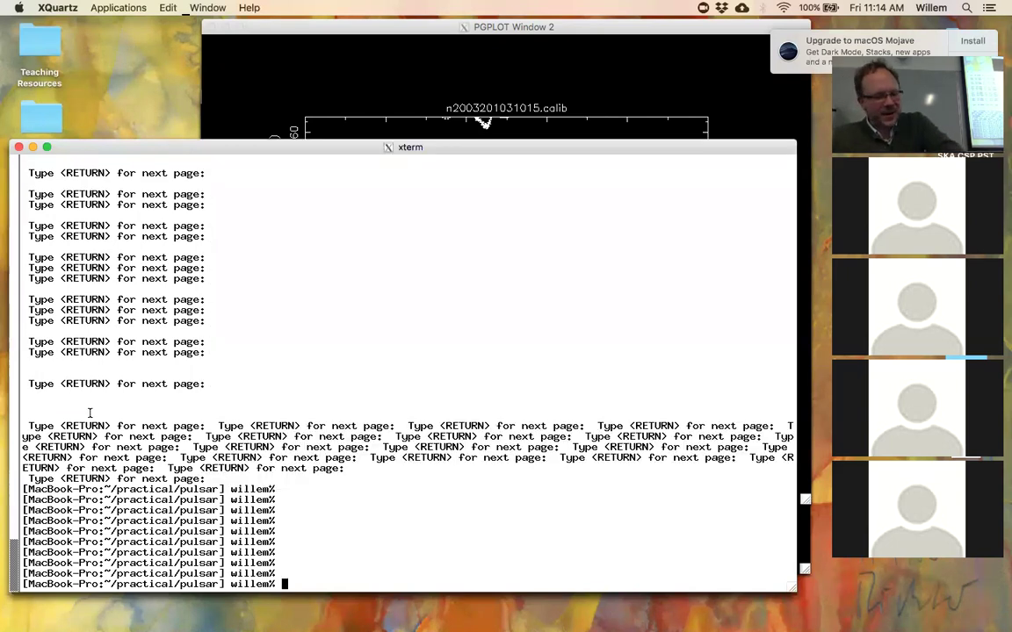
text(p)
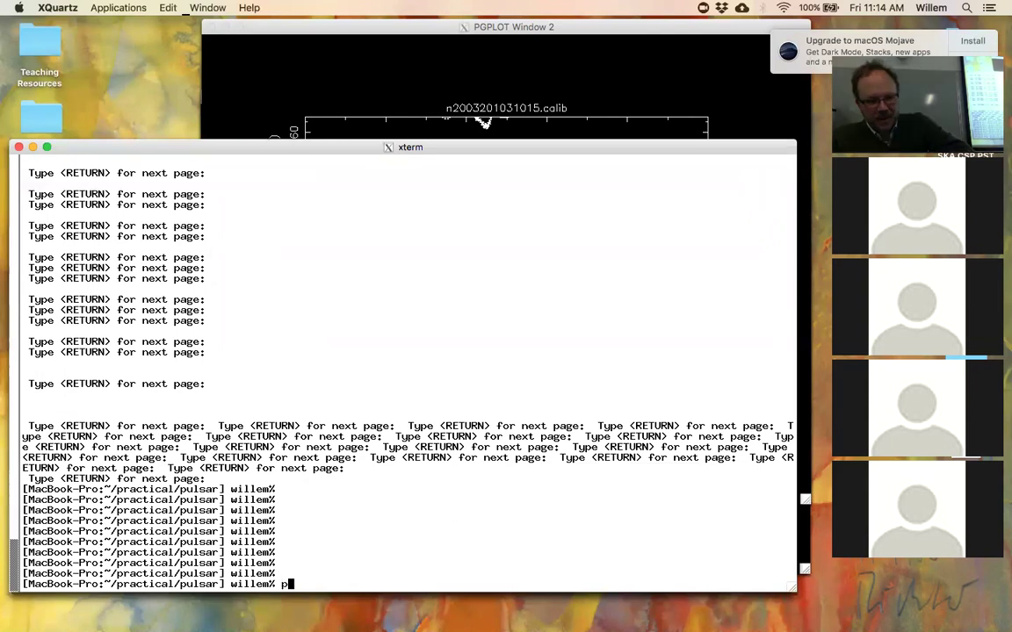
text(sradd -T )
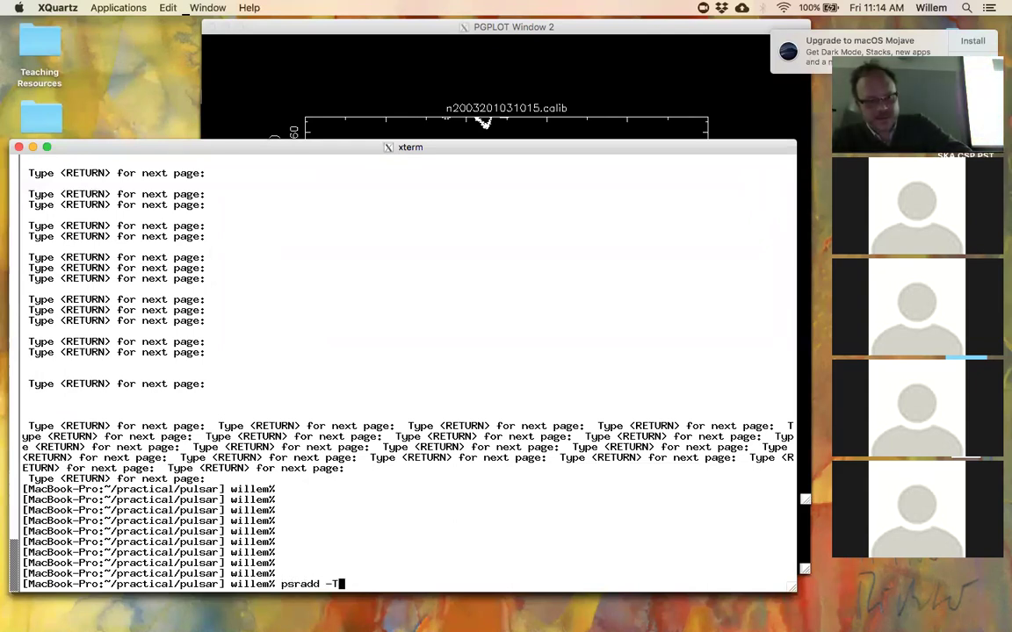
text(-o c)
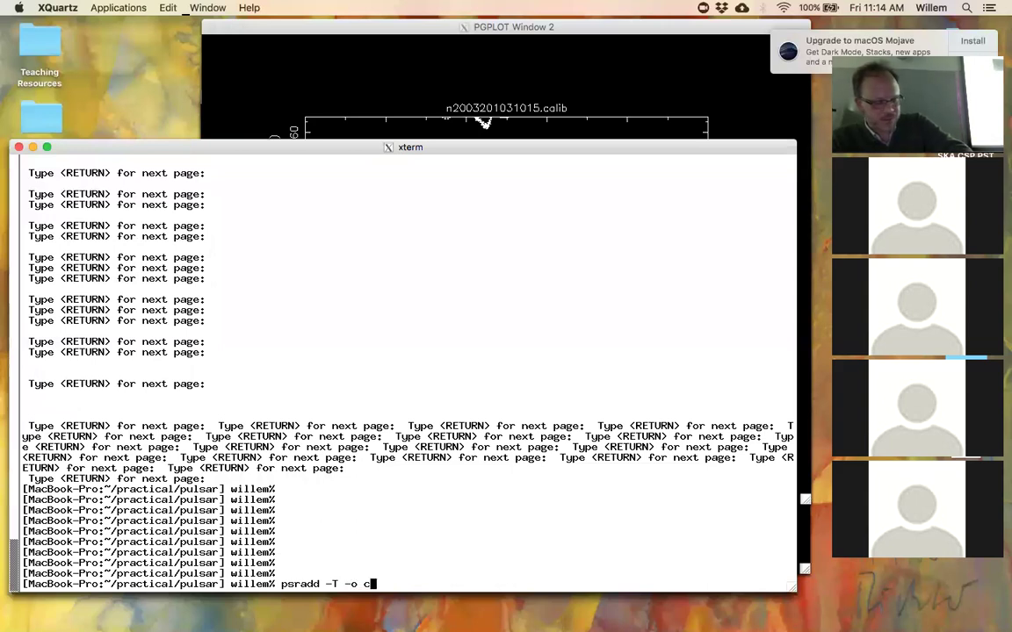
text(alib.TT)
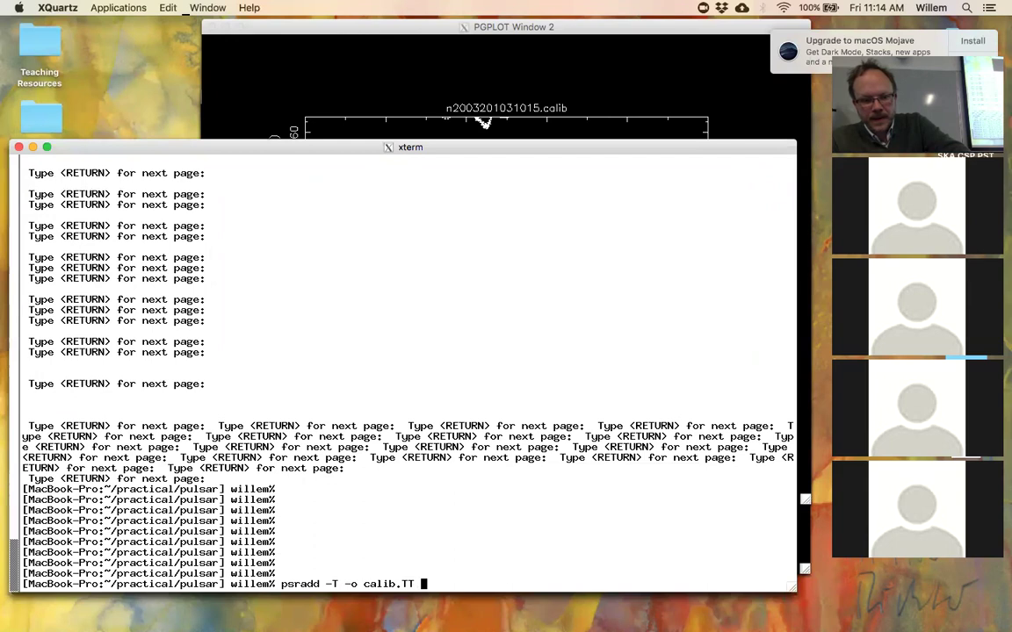
text(ide)
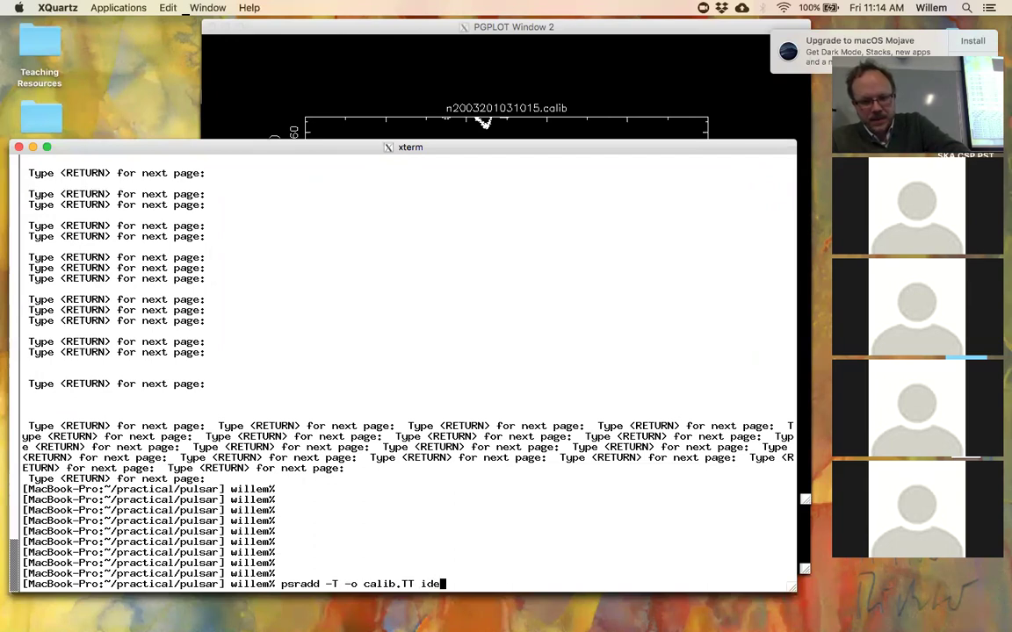
key(BackSpace)
key(BackSpace)
key(BackSpace)
text(*.calib)
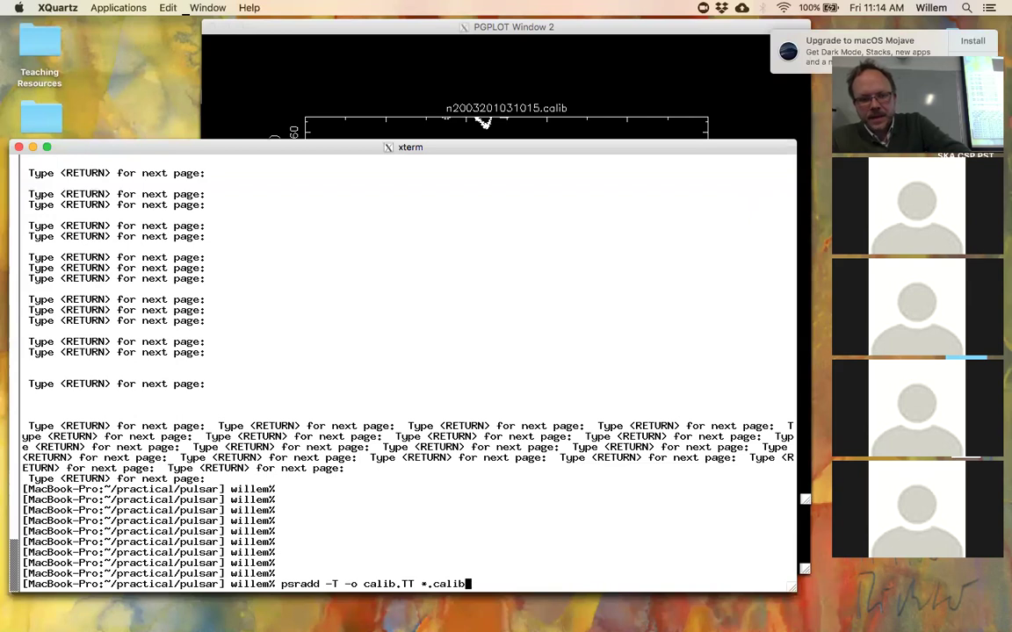
key(Return)
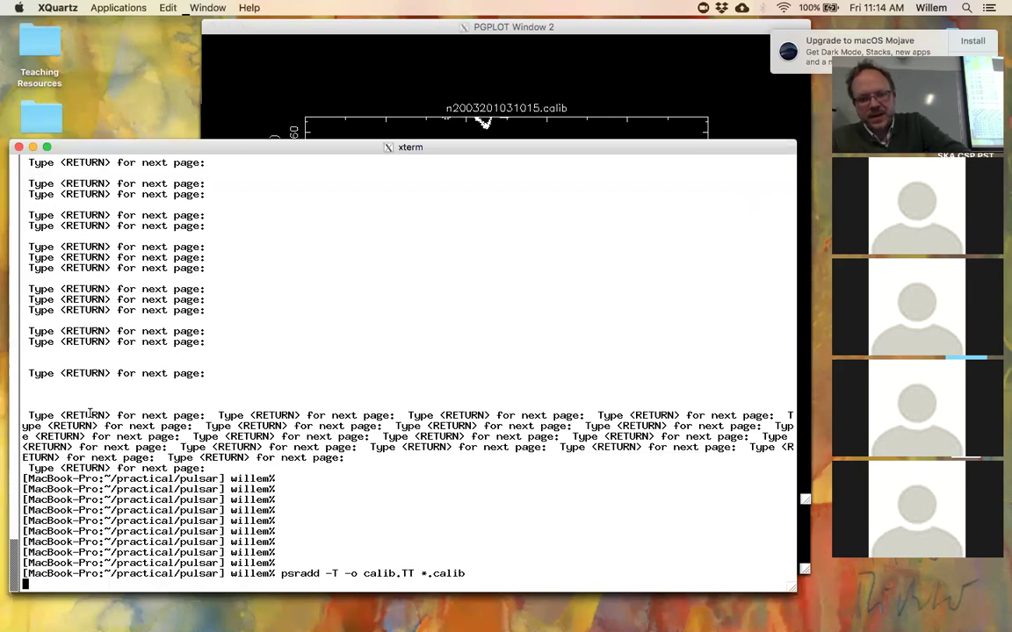
text(ls -lrt)
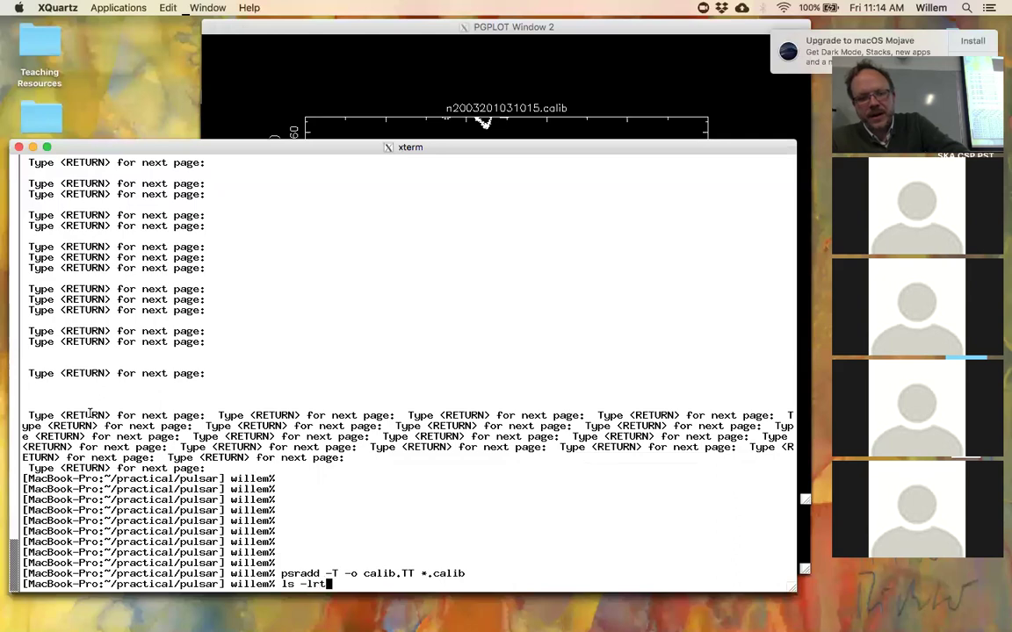
key(Return)
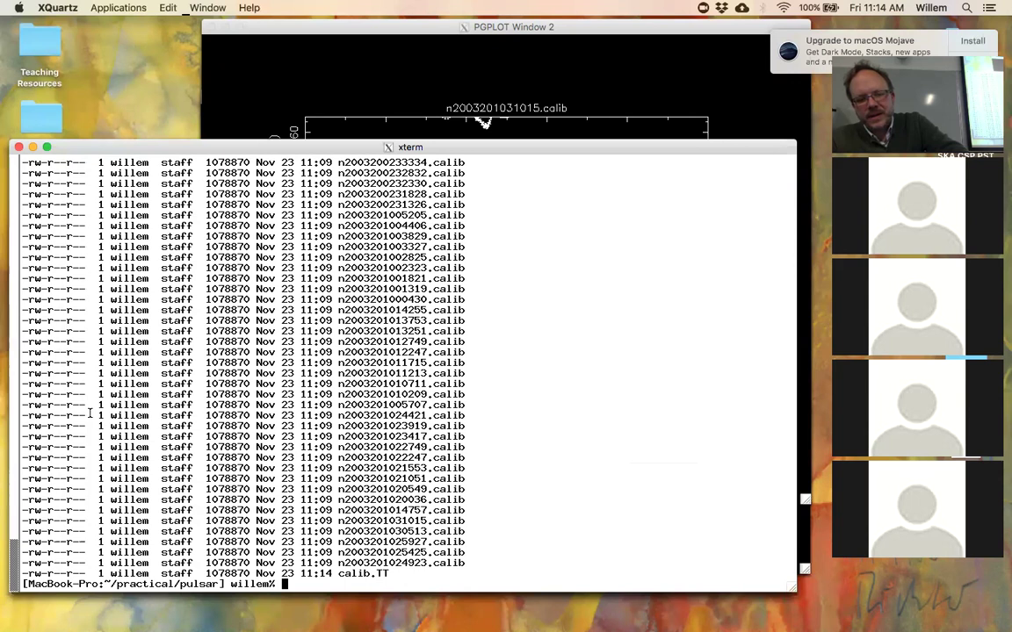
- Recall the Stokes profile plot command, change its input files to *.TT, and run psrplot -pS -jF -j "r .5" *.TT on /xs
text(p)
key(Up)
key(Up)
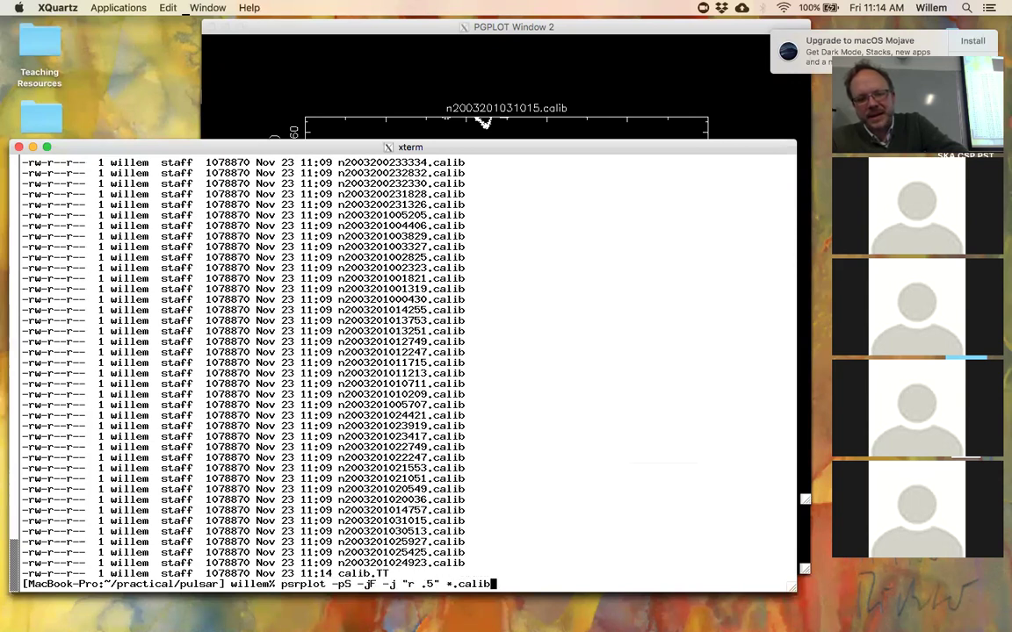
key(BackSpace)
key(BackSpace)
key(BackSpace)
key(BackSpace)
key(BackSpace)
text(TT)
key(Return)
text(/xs)
key(Return)
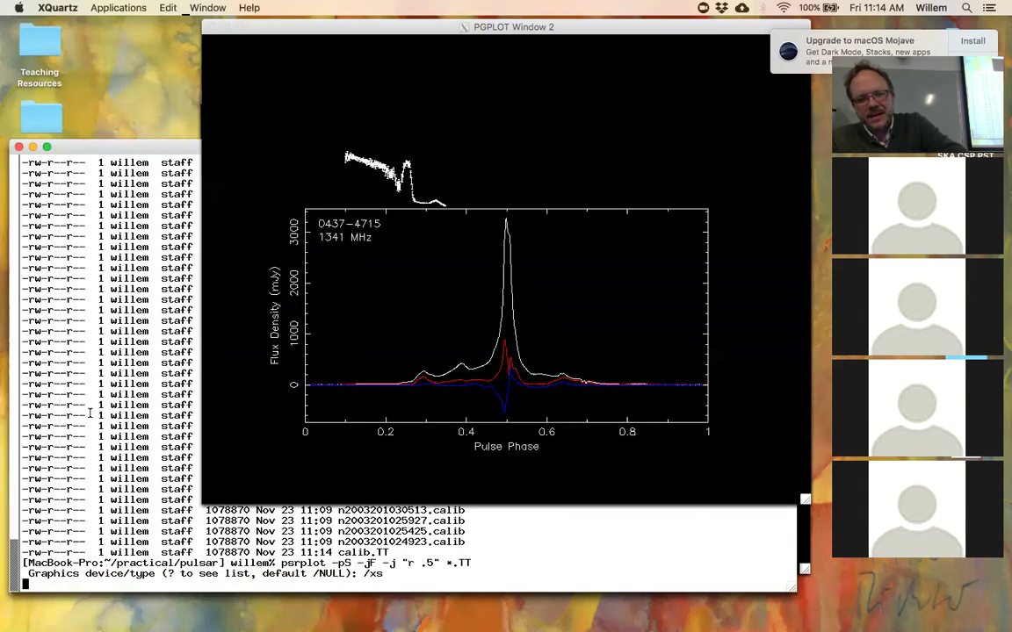
- Examine the calib.TT Stokes profile and position angle curve in the plot window, and bring the xterm terminal back to the front
click(264, 369)
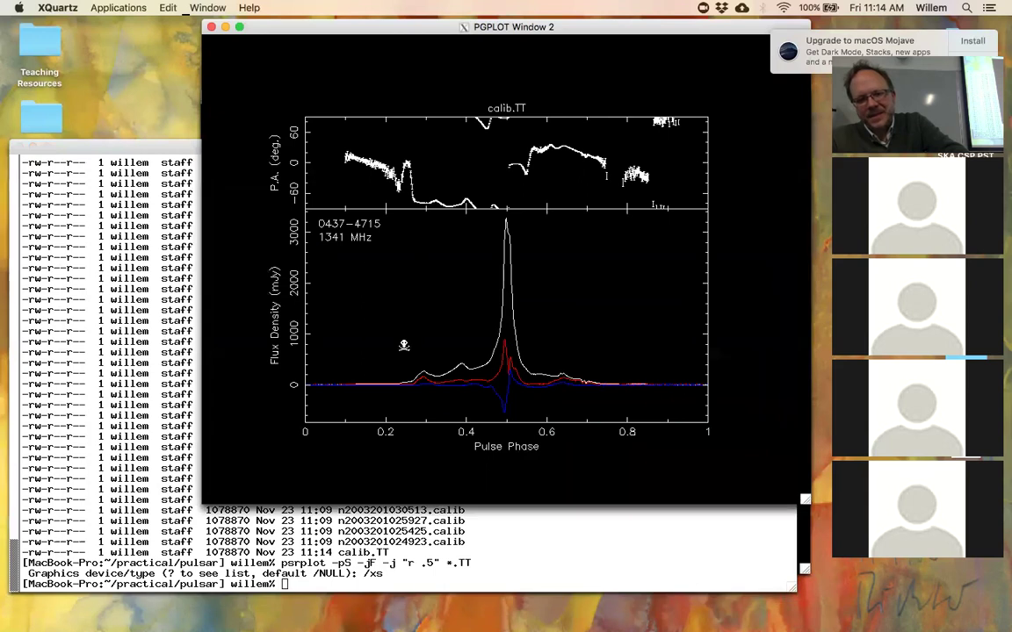
click(167, 329)
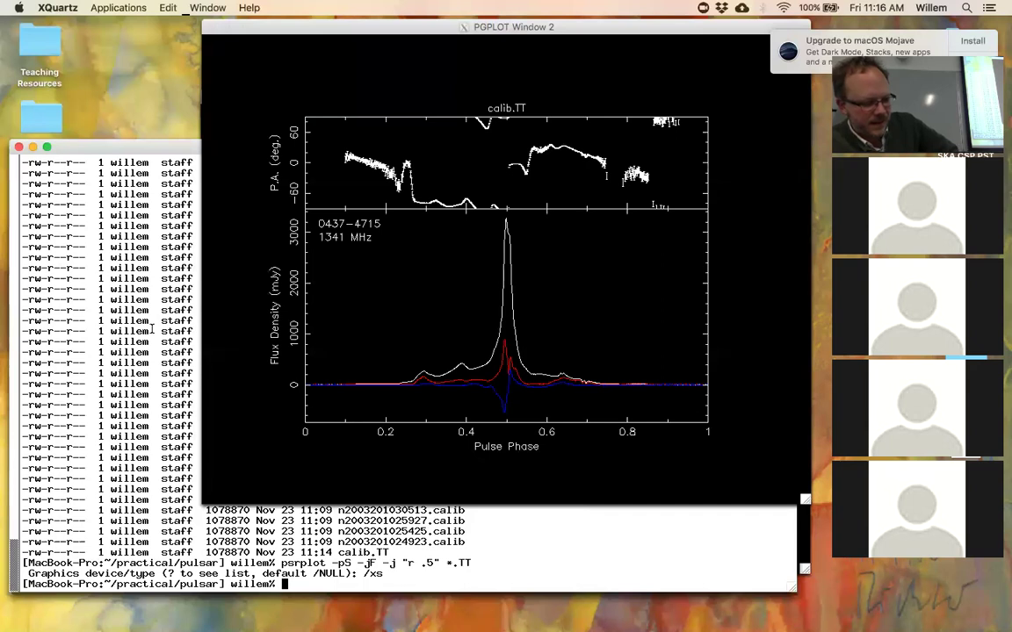
click(152, 328)
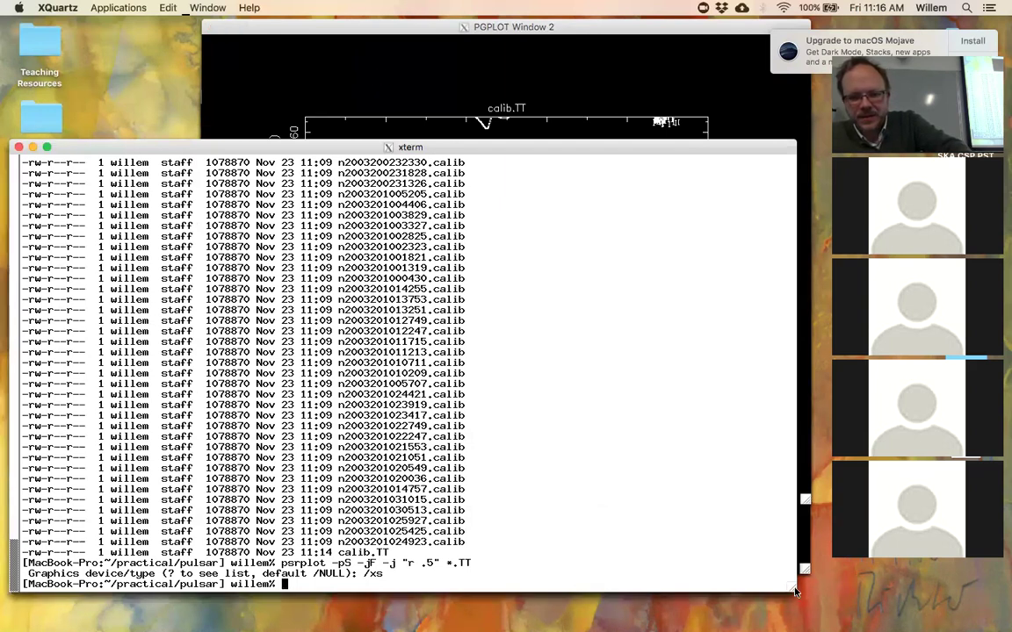
- Shrink the terminal window to 17 rows and place it so the calib.TT polarization profile is uncovered
drag(792, 590, 798, 336)
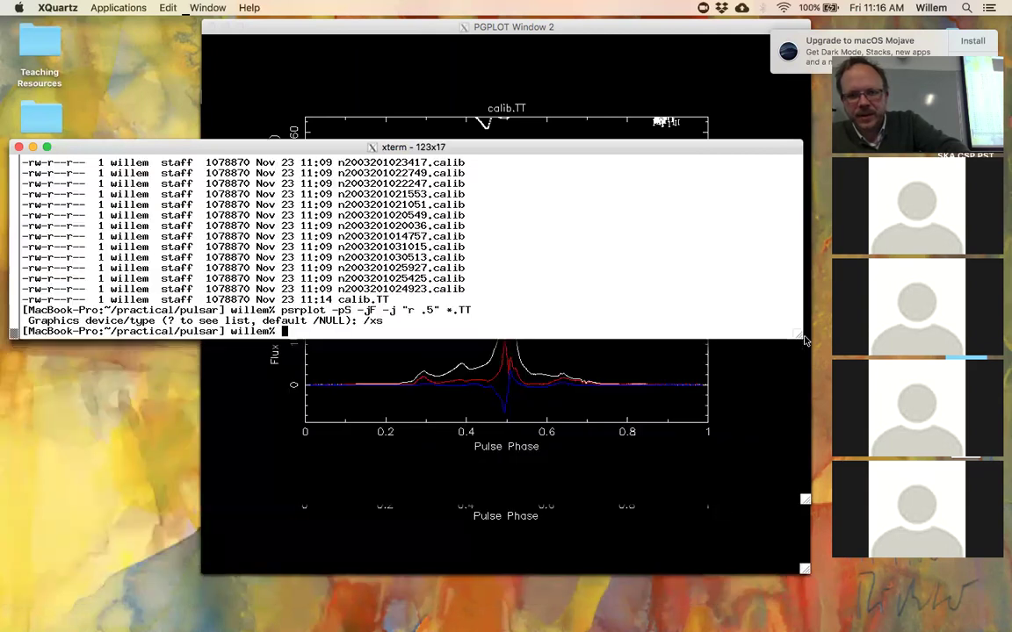
drag(572, 149, 577, 398)
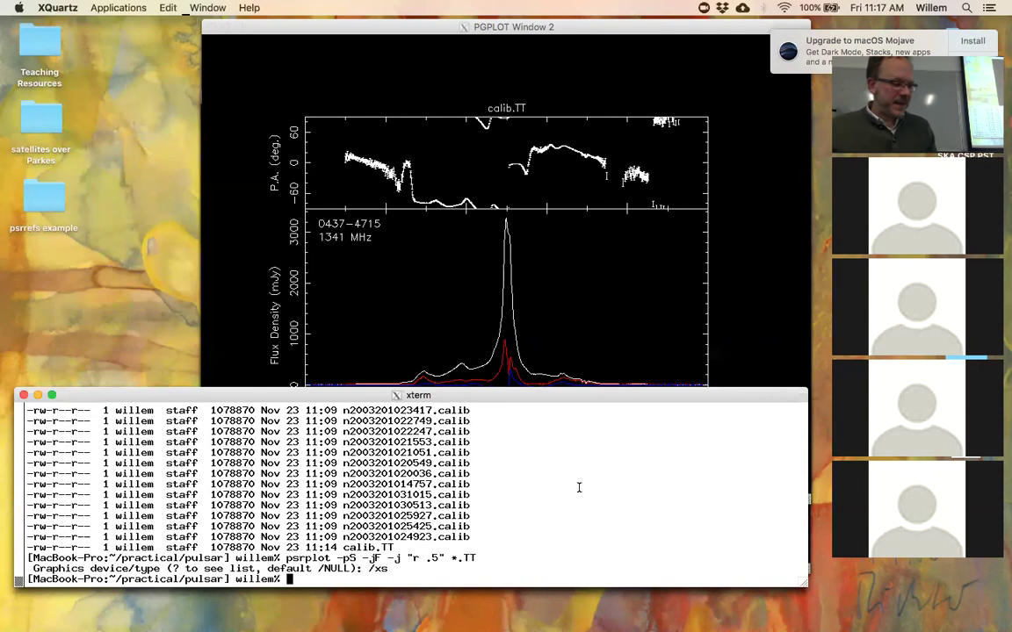
- Create a directory named mem in the practical folder and make it the working directory
text(cd ..)
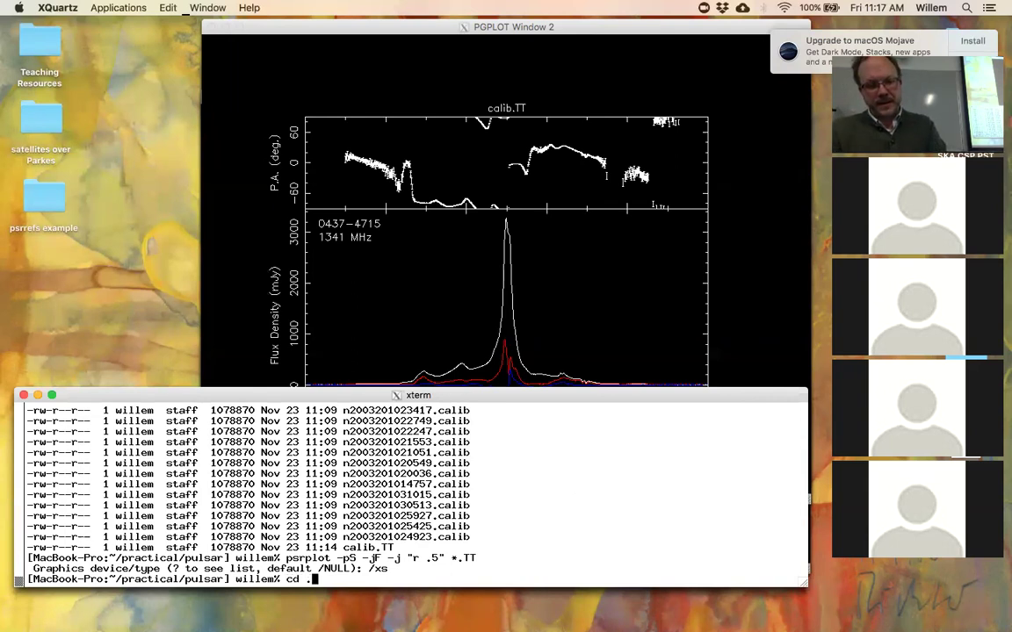
key(Return)
text(mkdir mem)
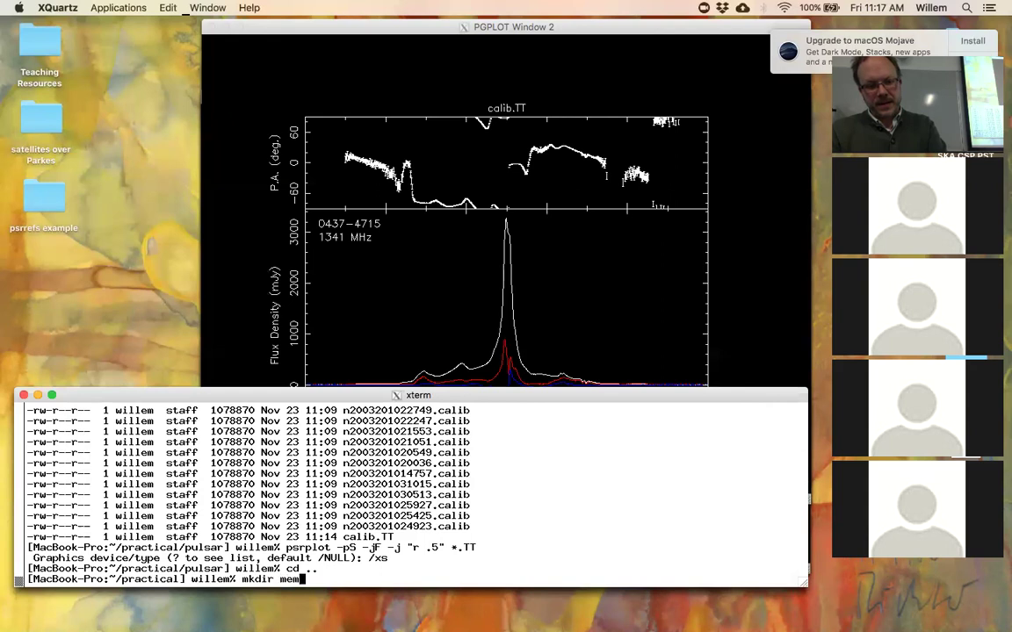
key(Return)
text(cd mem/)
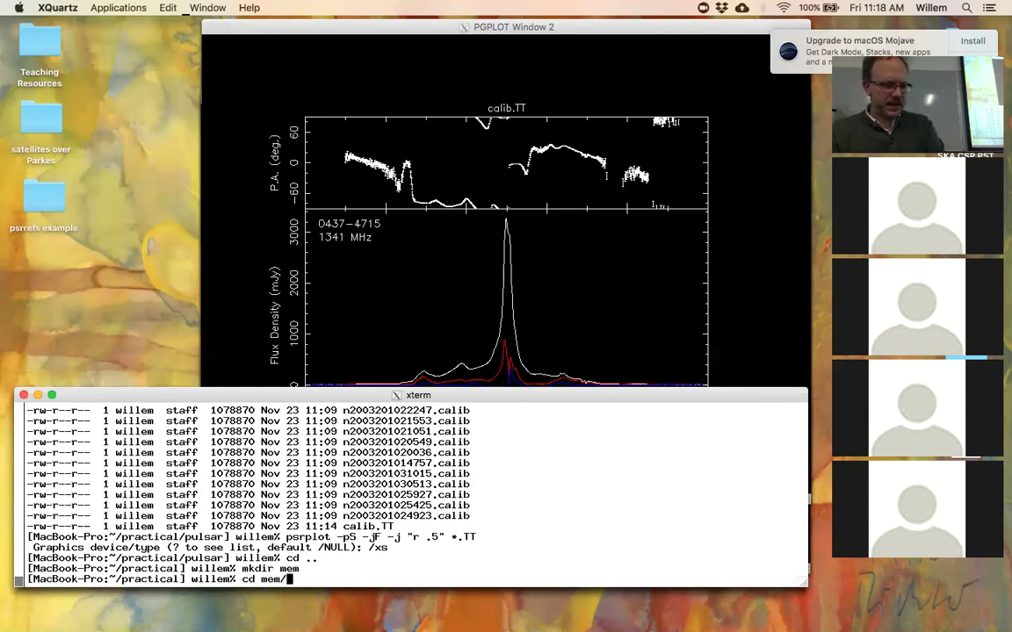
key(Return)
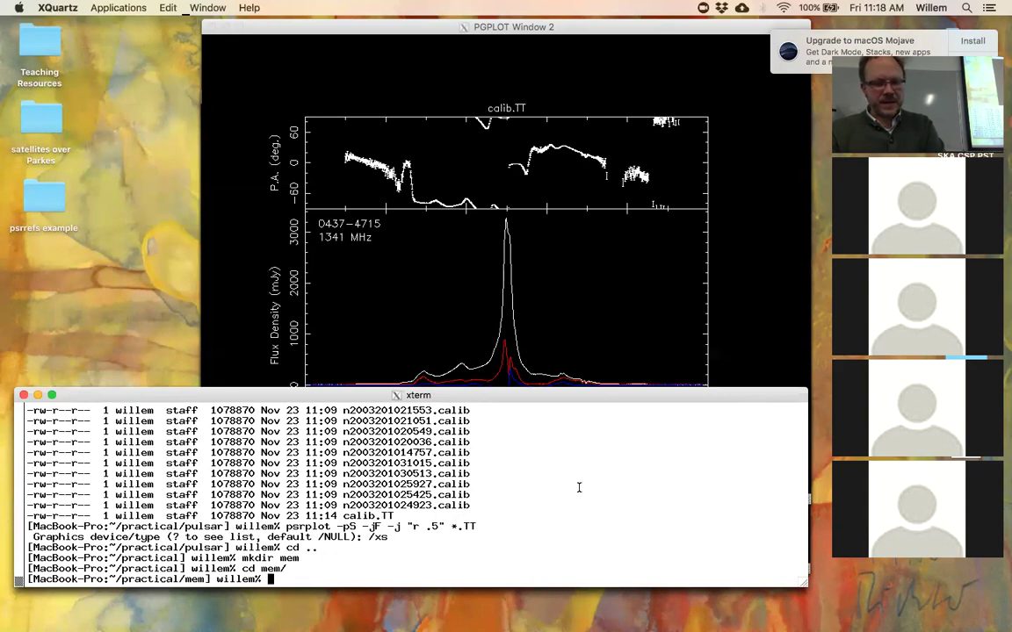
- Compose a pcm command with -d ../cal/database.txt, -c ../pulsar/calib.TT, -m bri00e19 and the input files ../pulsar/*.zz
text(pcm -d .)
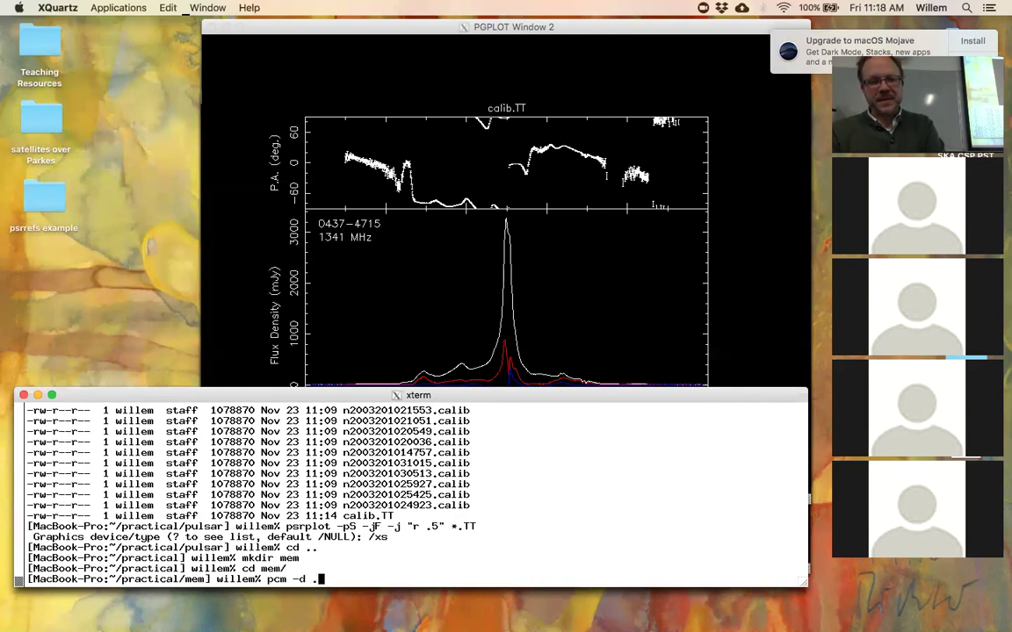
text(./cal/)
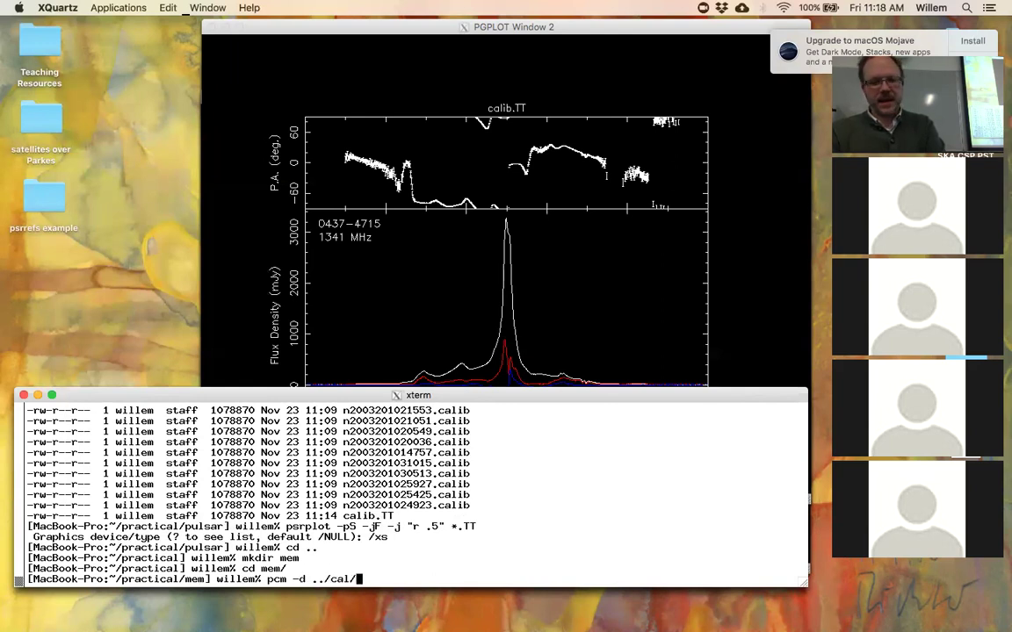
text(database.txt)
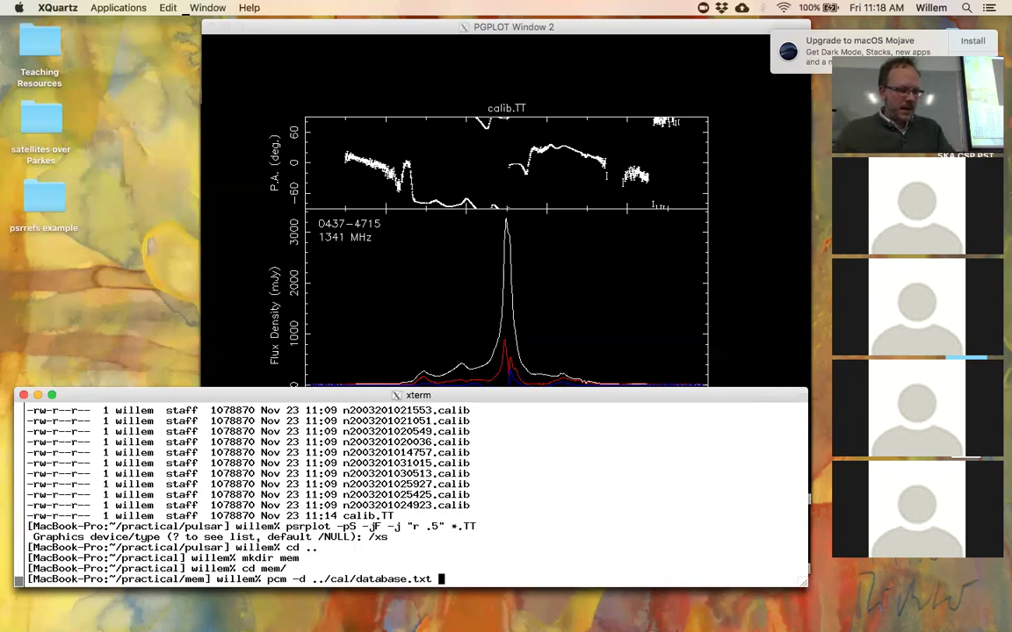
text(-)
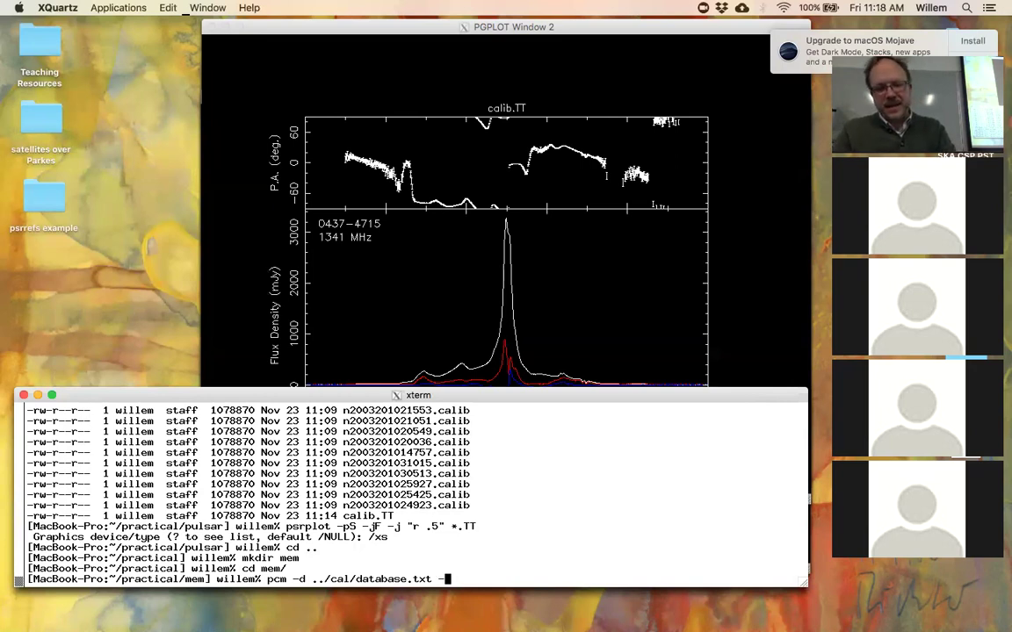
text(c ../)
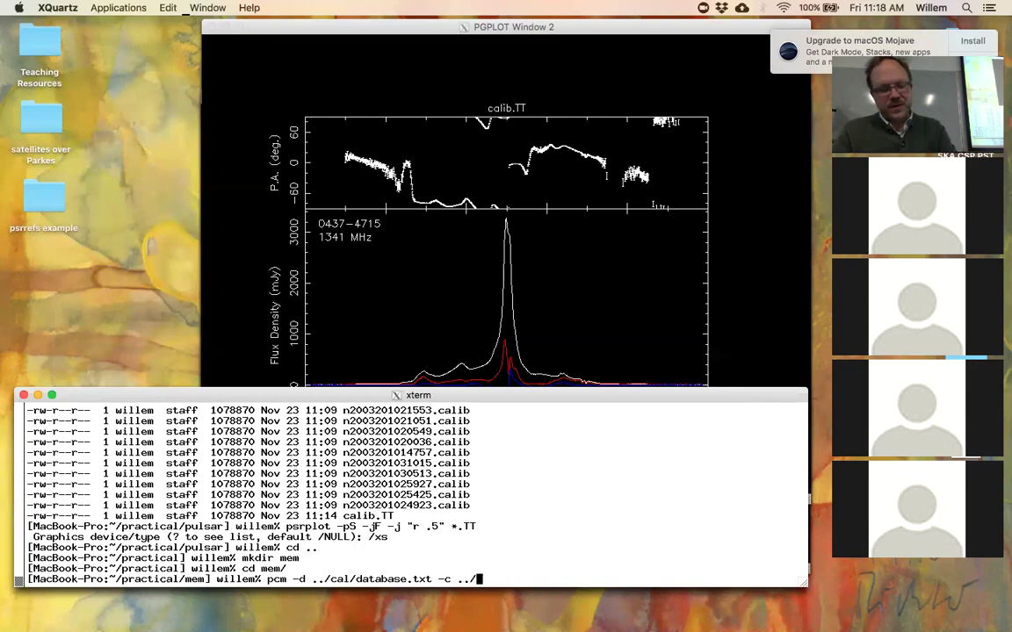
text(pulsar)
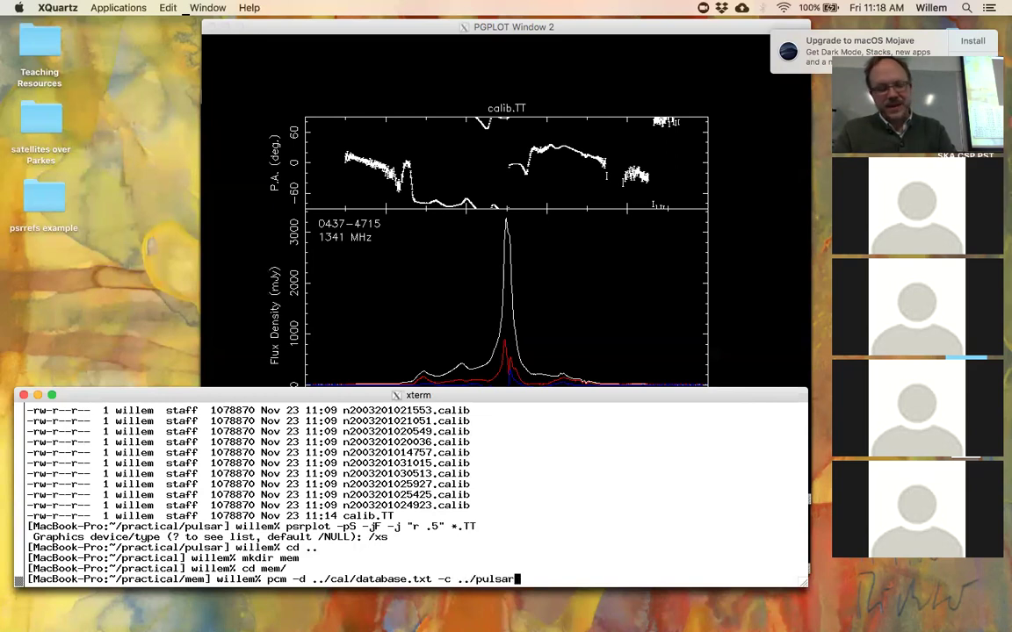
text(/c)
key(Tab)
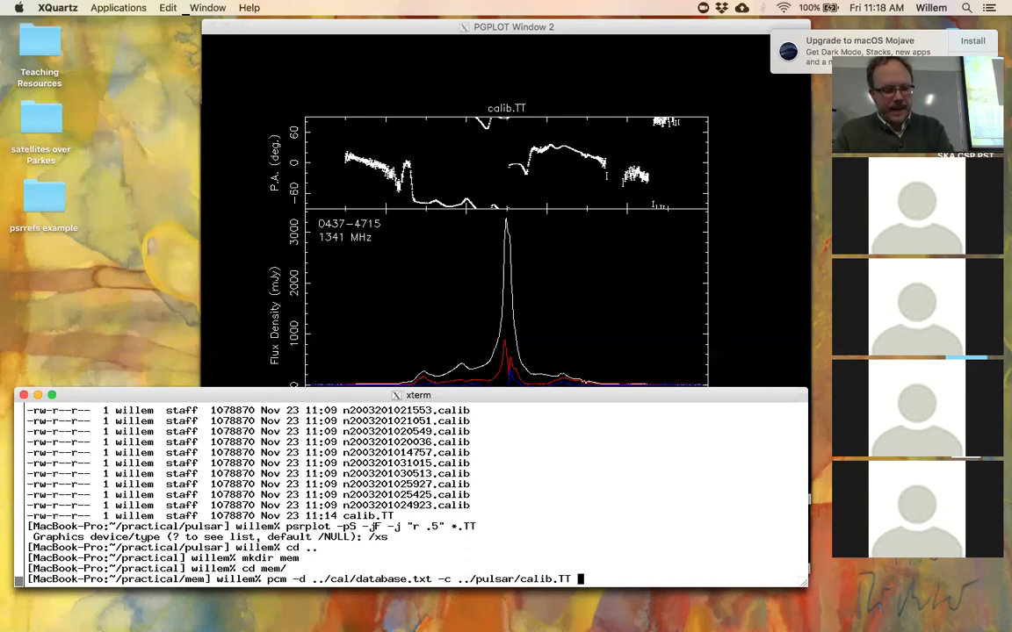
text(-m)
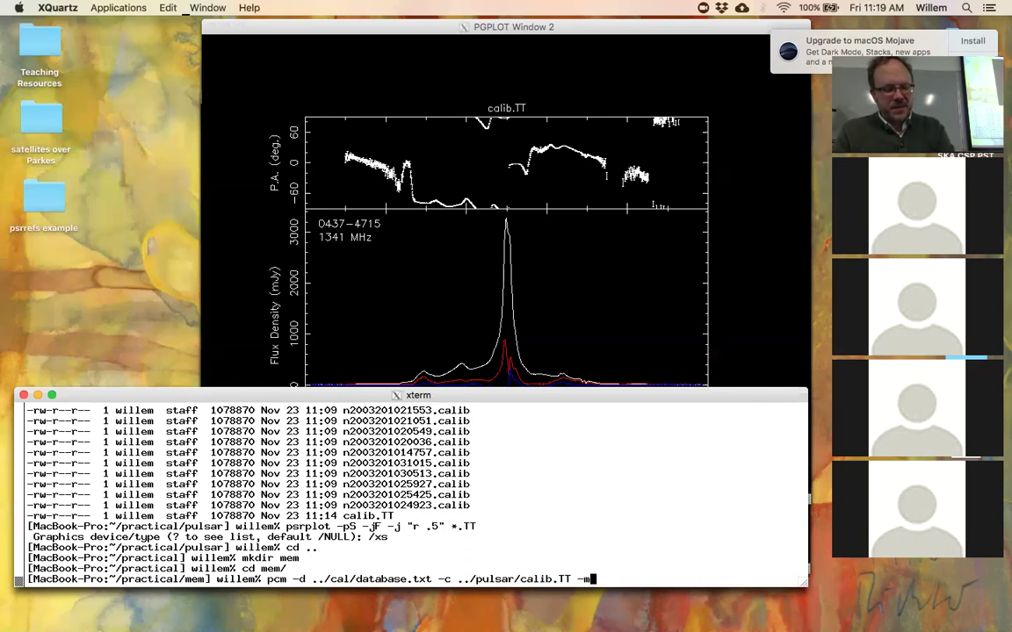
text( bri)
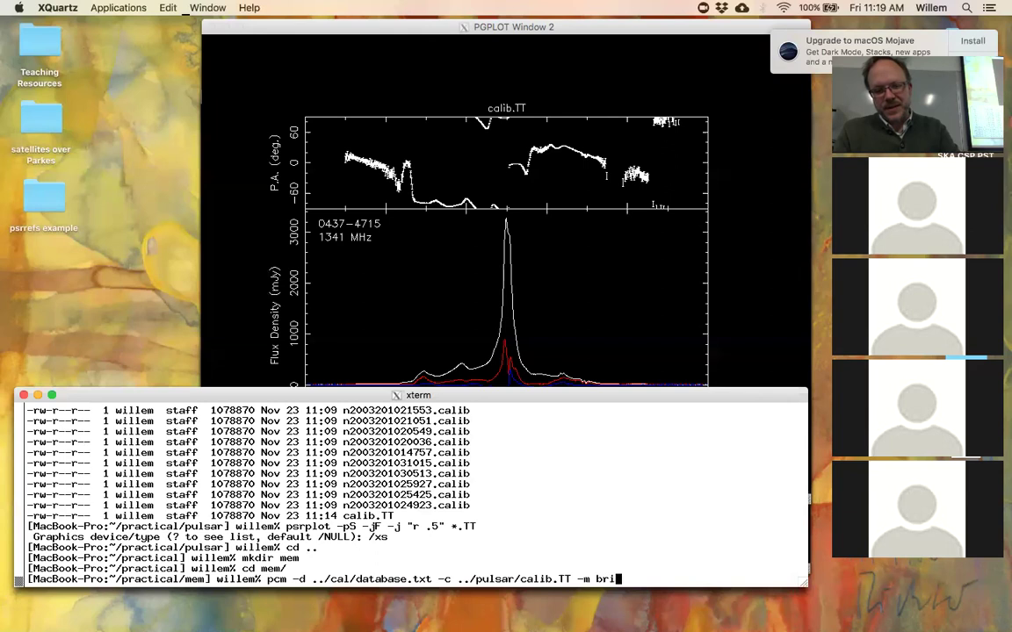
text(00e19)
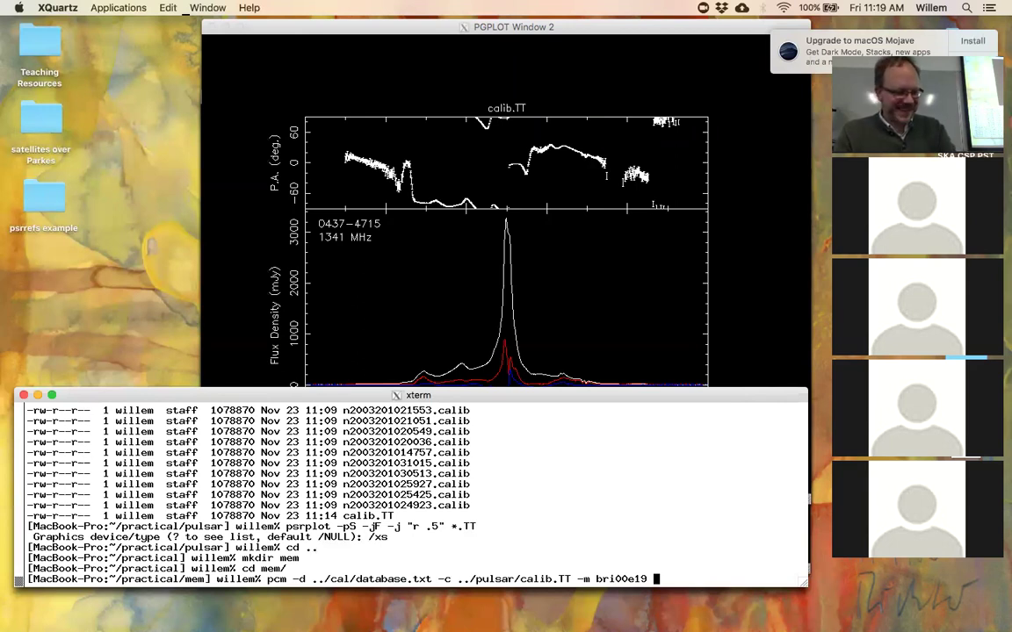
text(../pulsar)
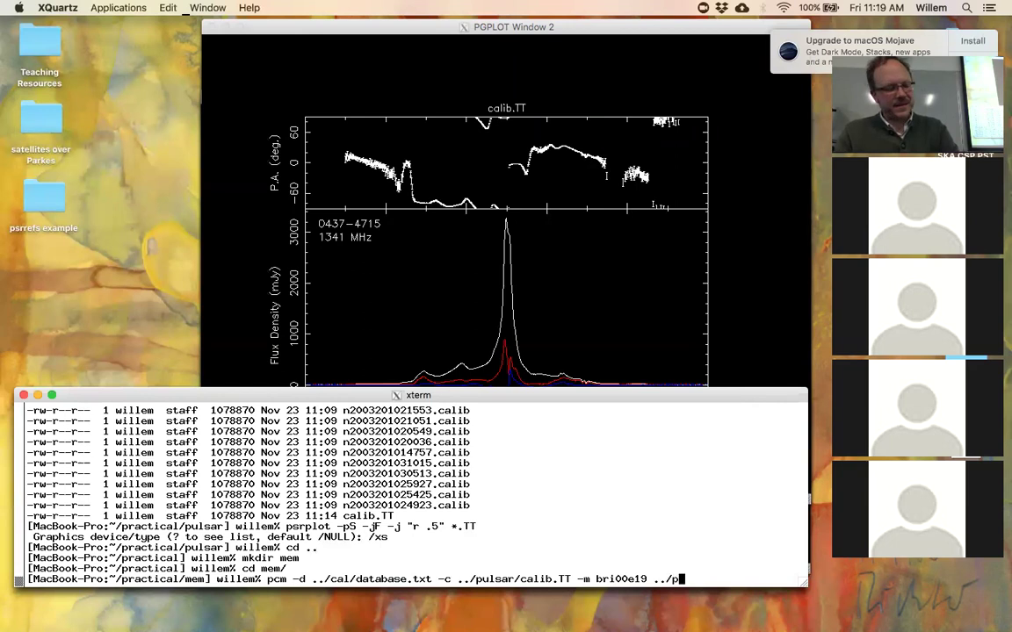
text(/*.zz)
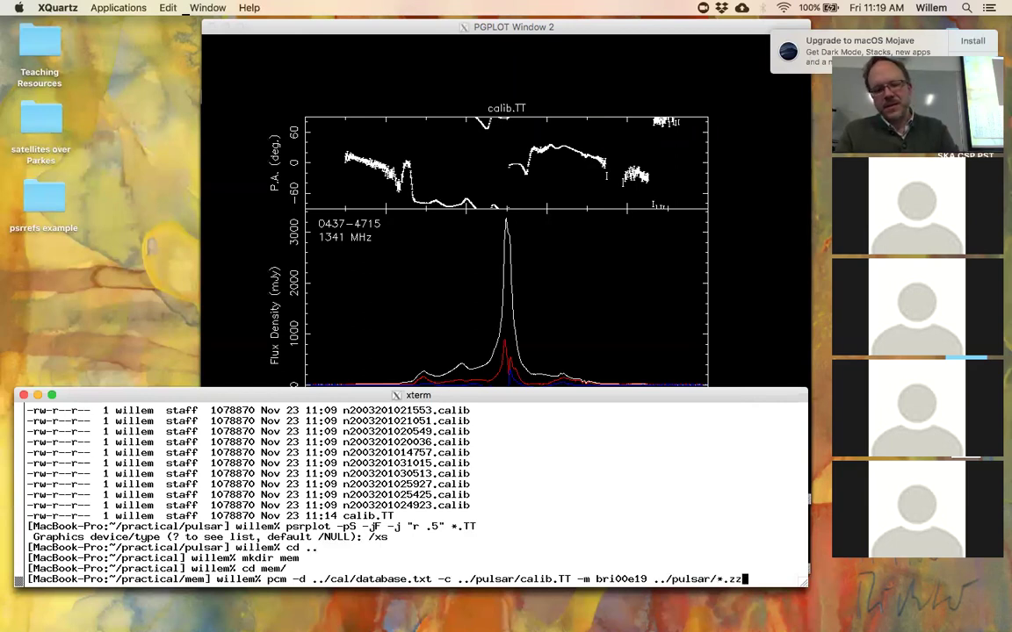
- Run the composed pcm command in an enlarged terminal window and interrupt its model fit
drag(506, 395, 519, 85)
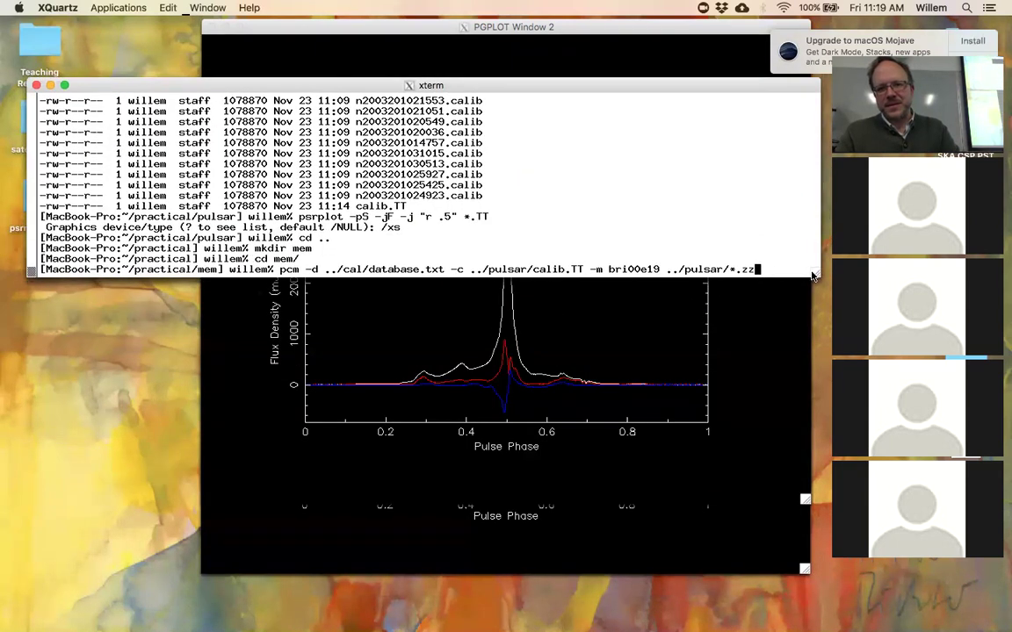
drag(817, 275, 831, 539)
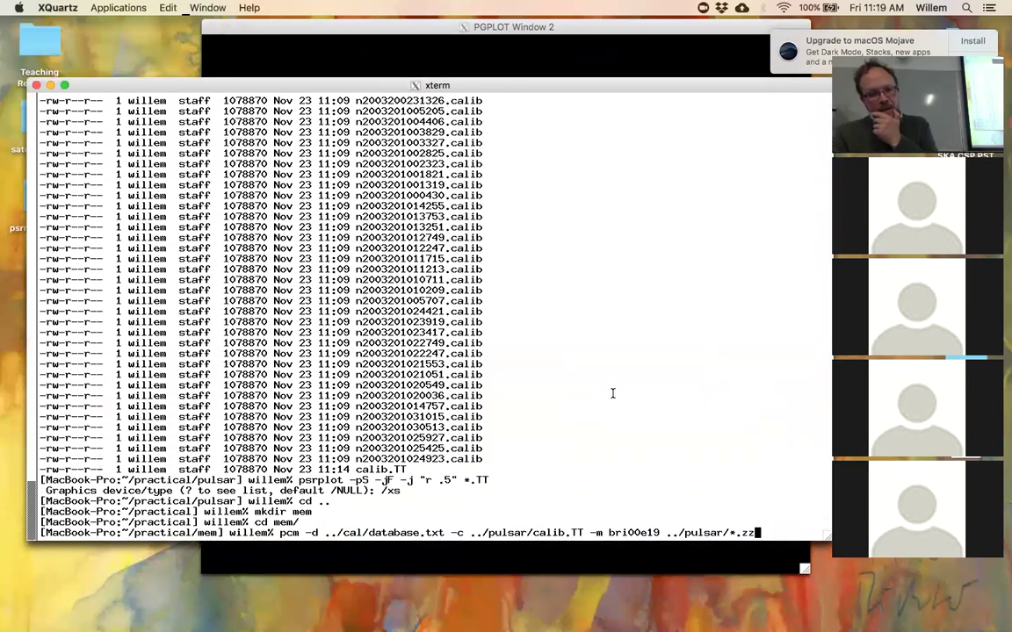
key(Return)
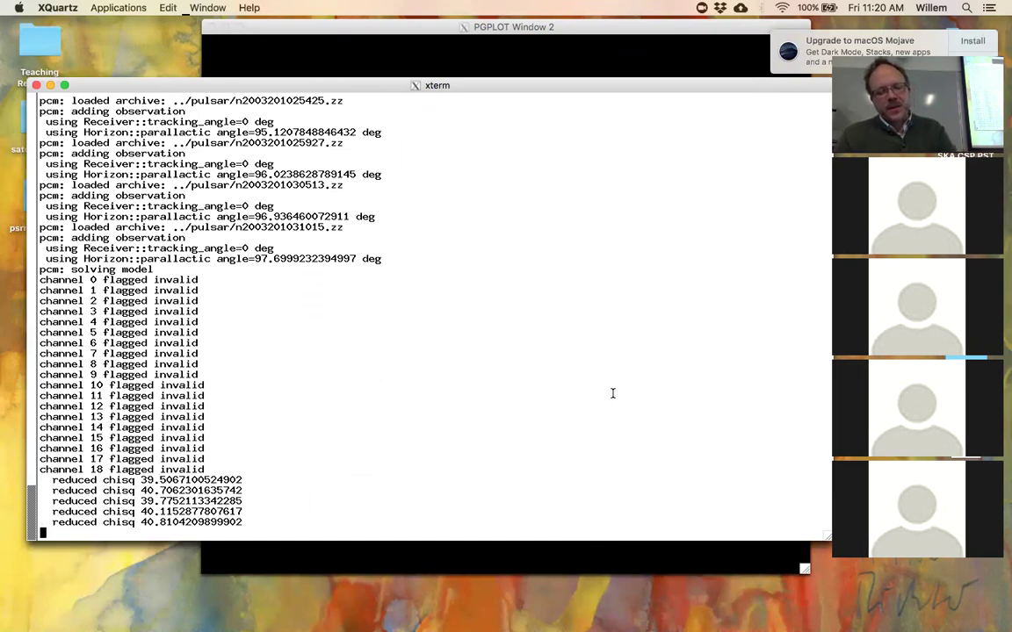
key(ctrl+c)
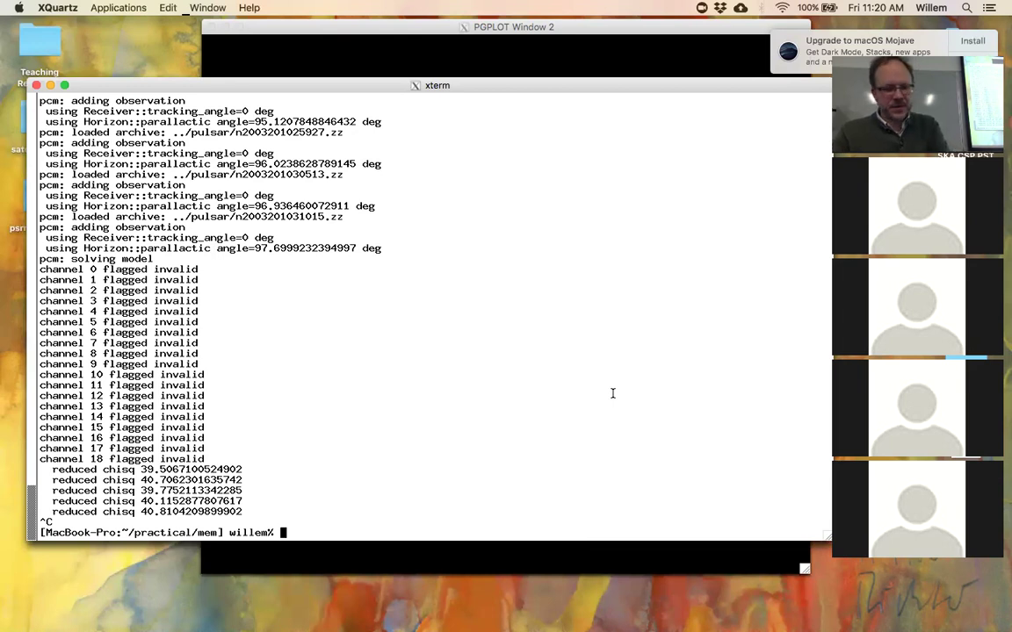
- Combine all ../pulsar/*.zz archives with psradd into all.zFp, applying the preprocessing job Fp
text(p)
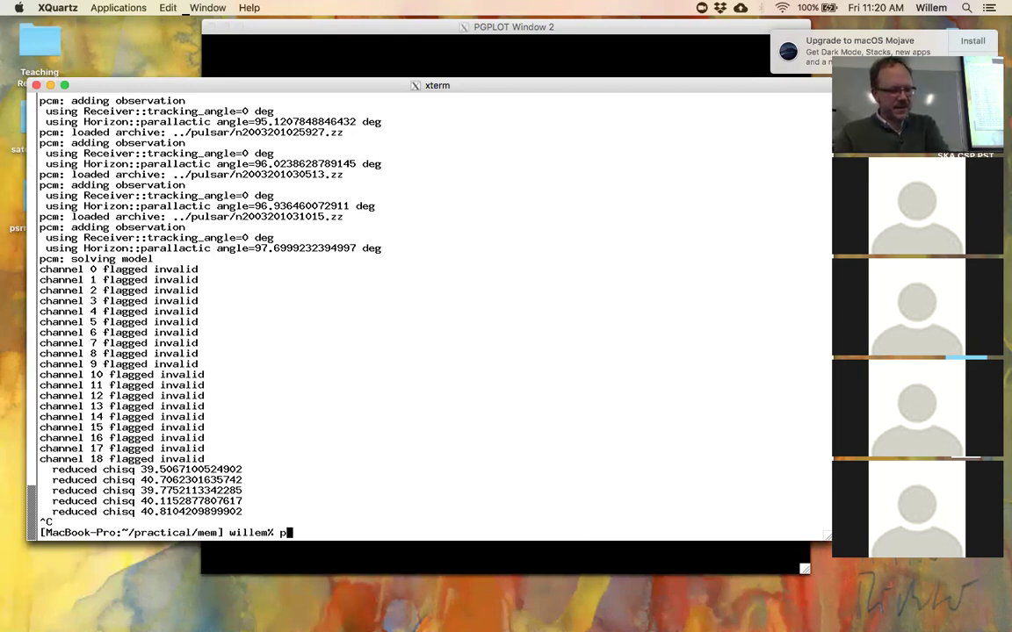
text(srad)
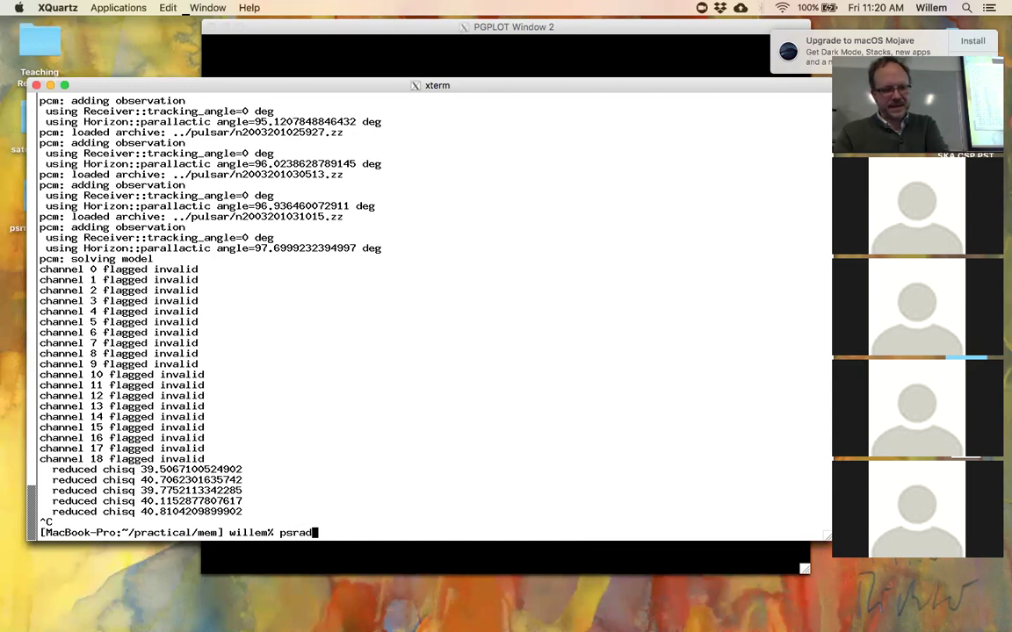
text(d 0)
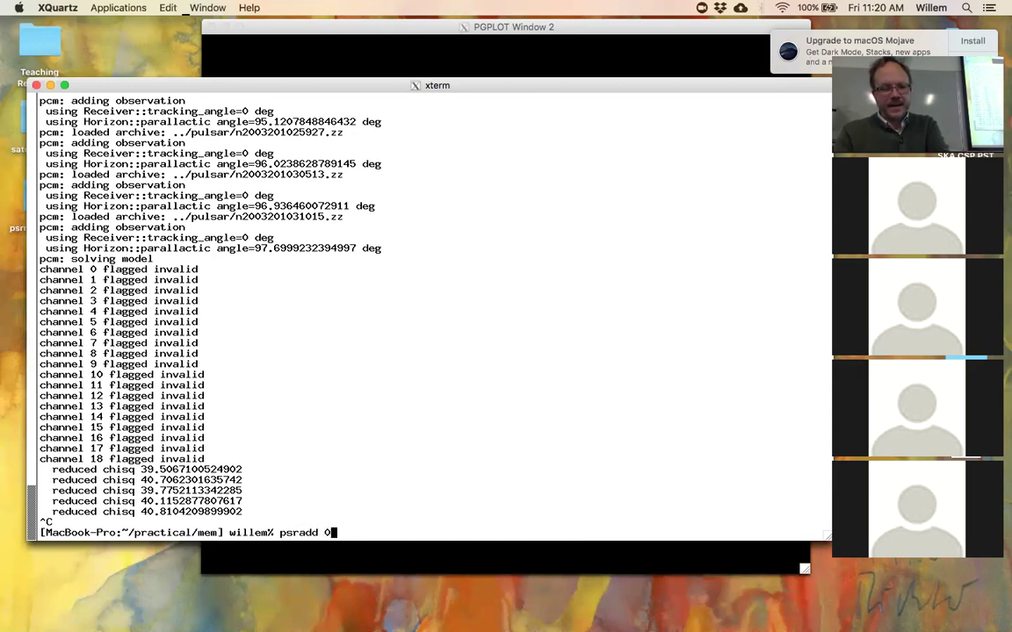
key(BackSpace)
text(-o a)
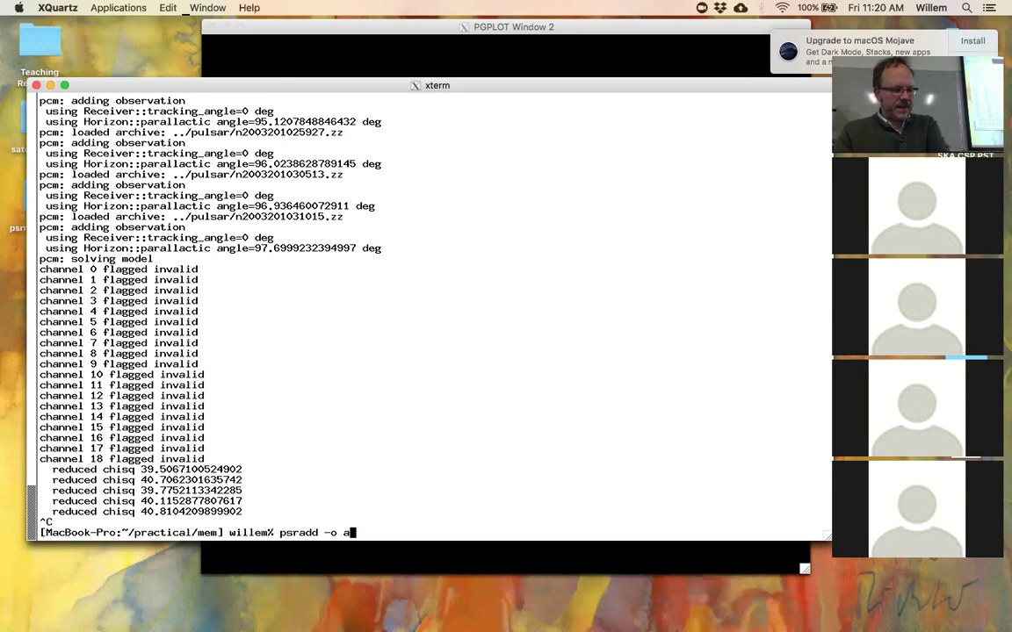
text(ll.zF)
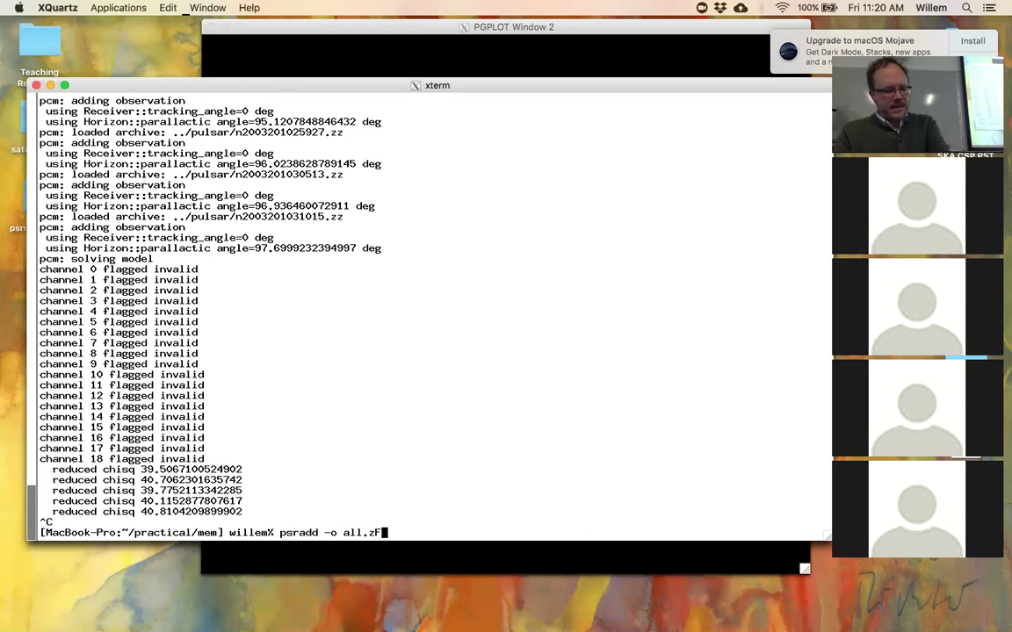
text(p -j )
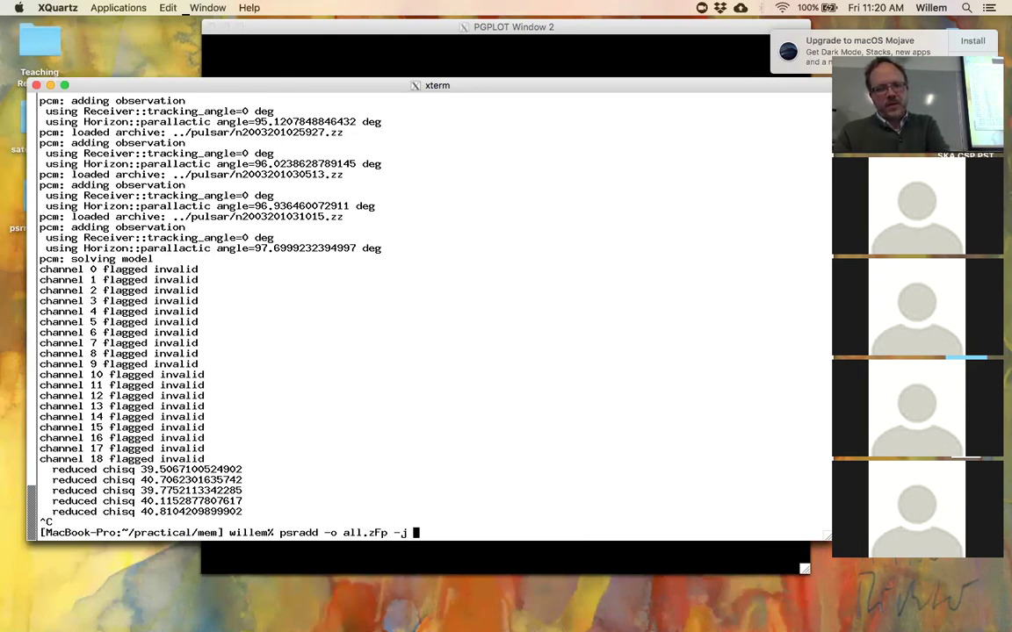
text(F)
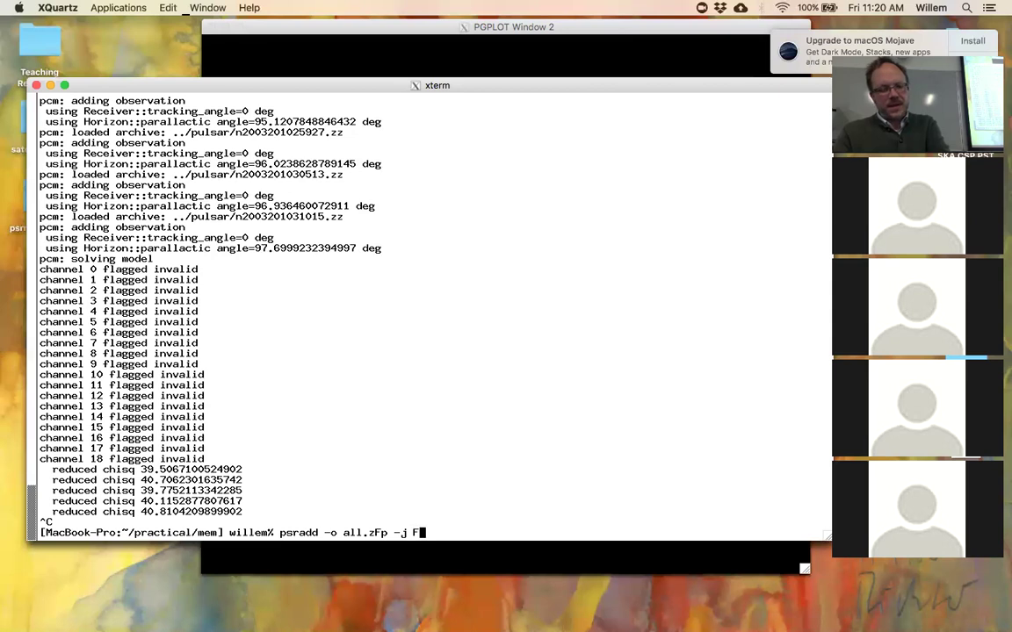
text(p)
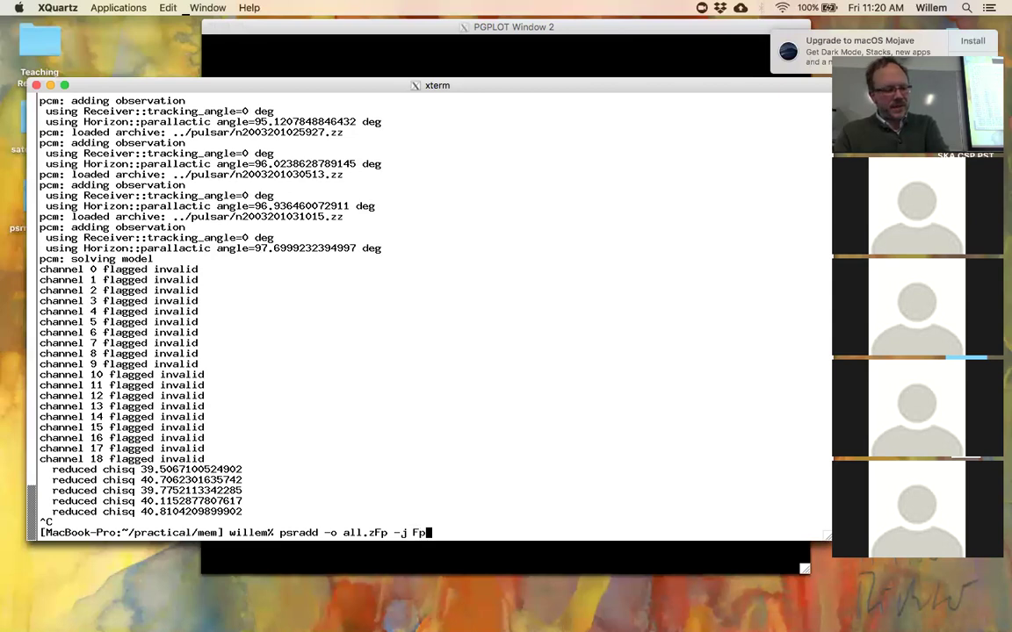
text( .)
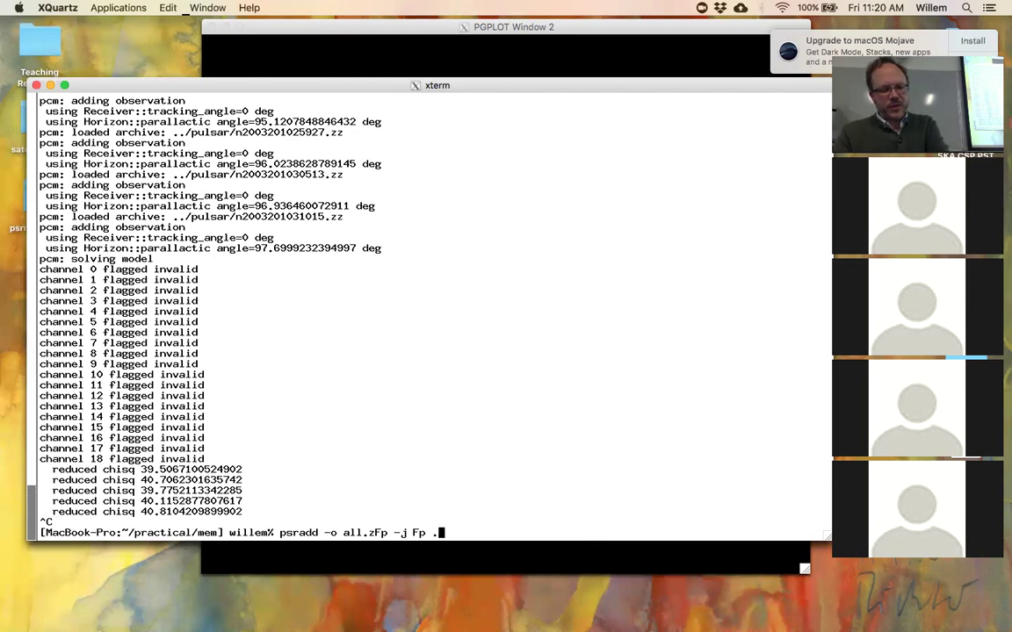
text(./pulsar)
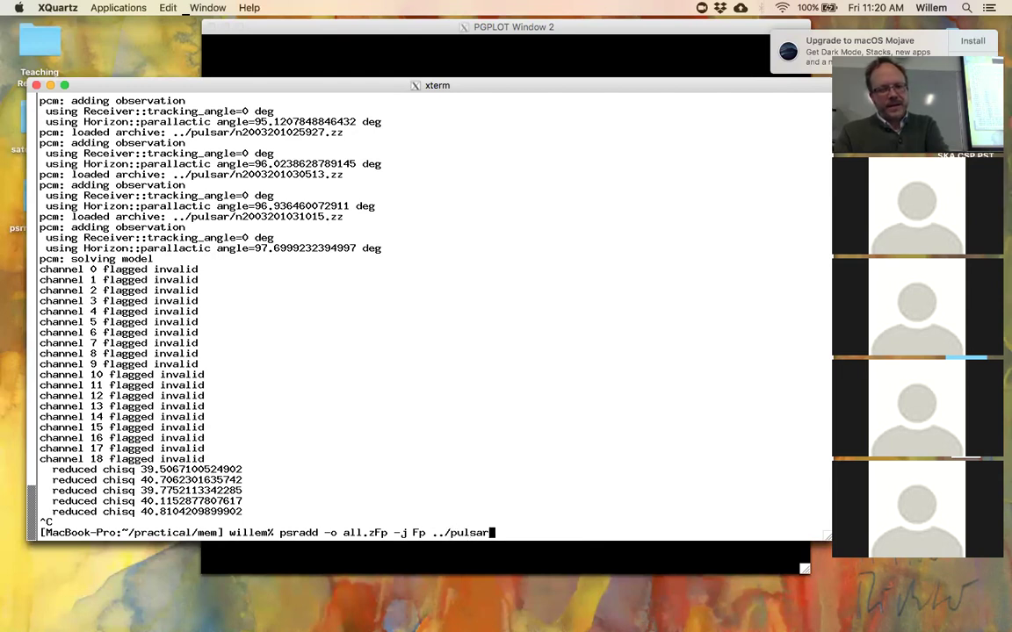
text(/*.zz)
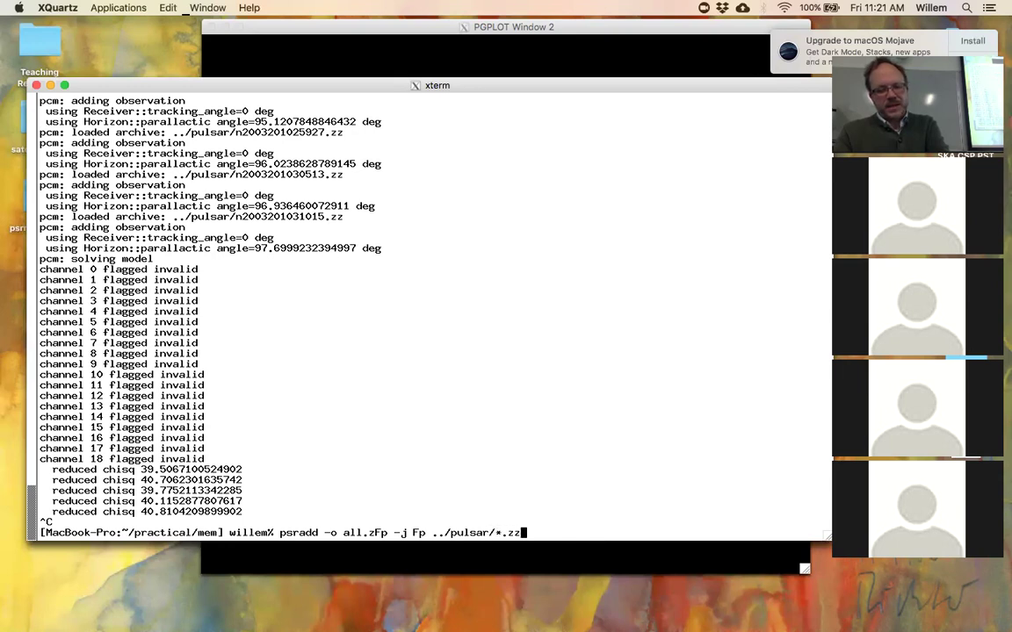
key(Return)
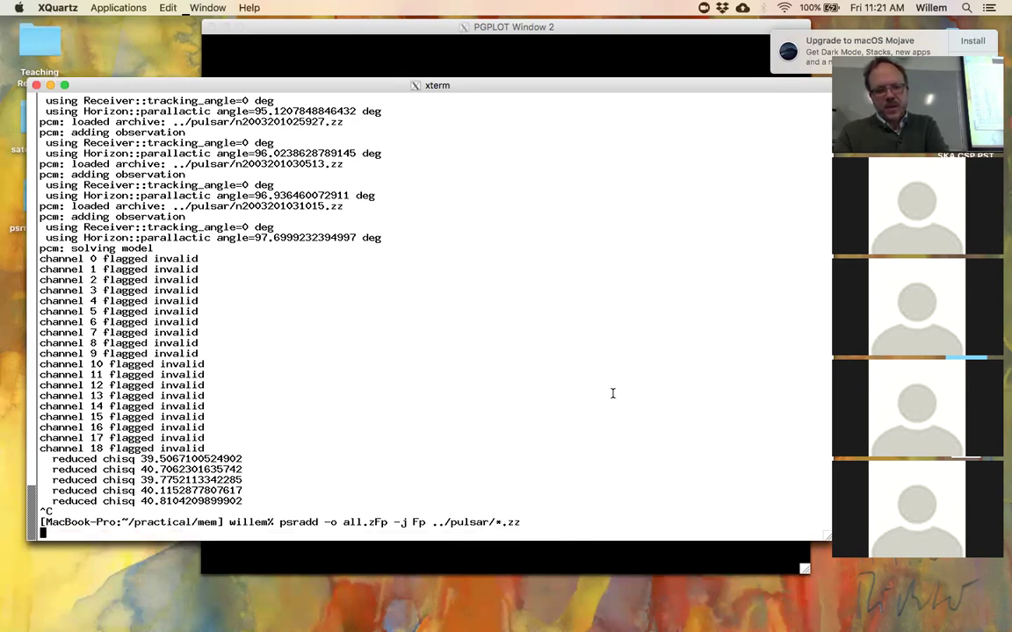
- List the mem directory's files in reverse time order, and plot all.zFp with psrplot's time plot on the /xs device
text(ls -lrt)
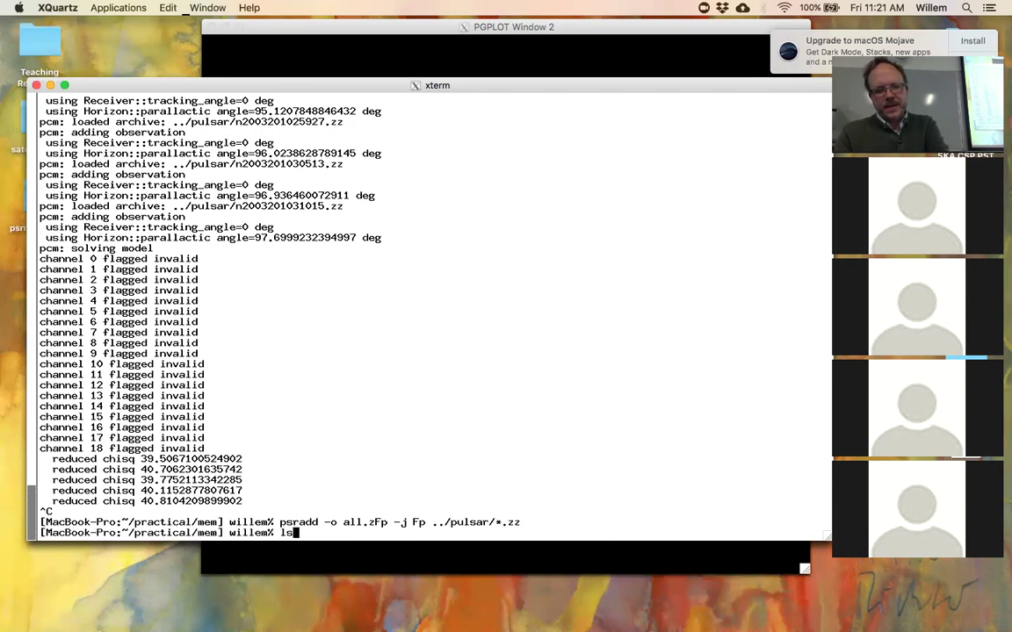
key(Return)
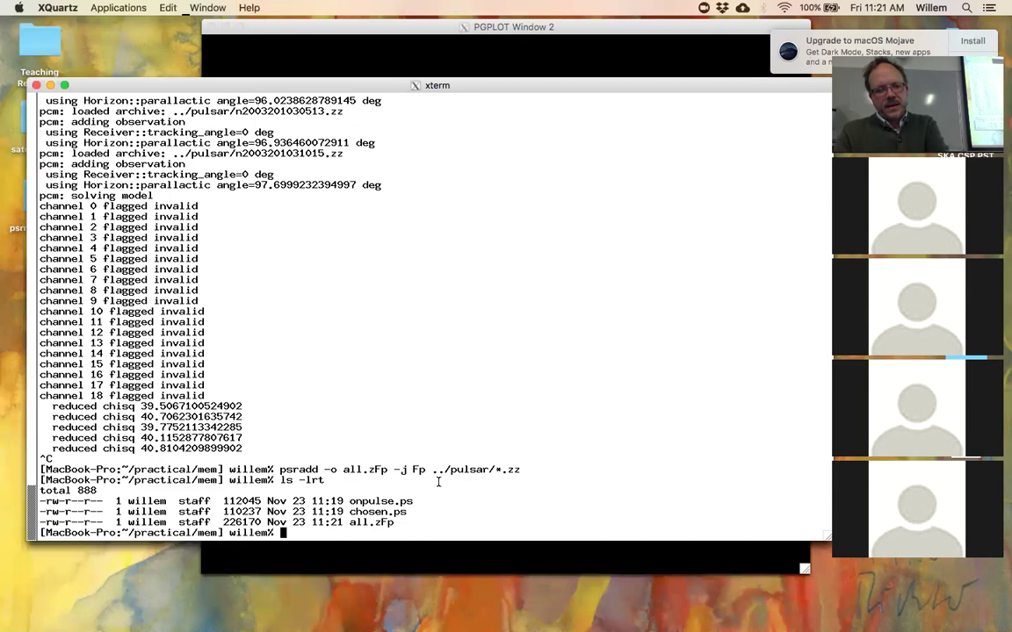
text(psrplot )
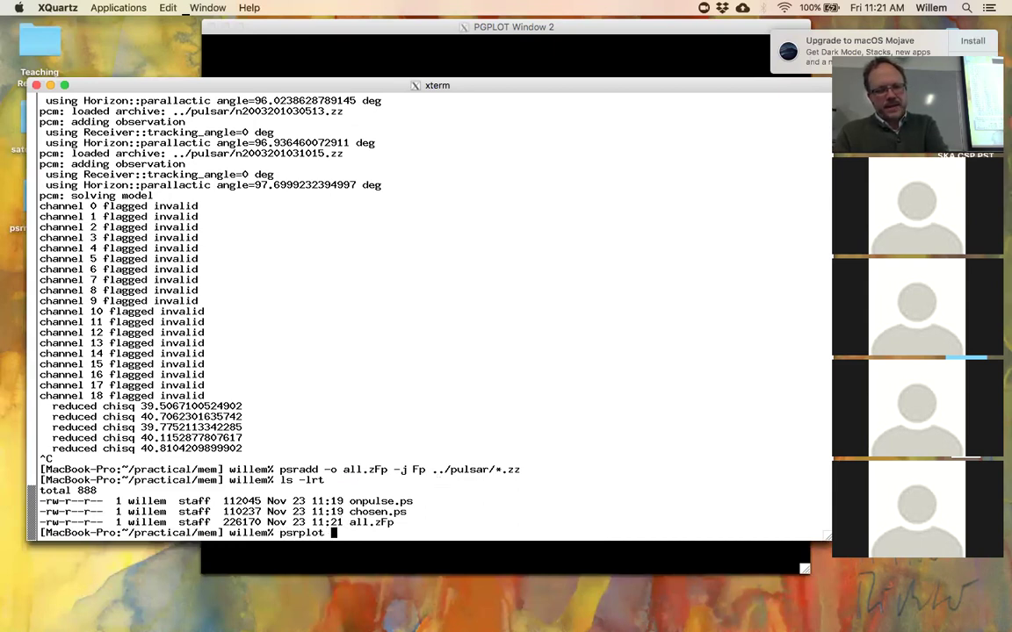
text(-)
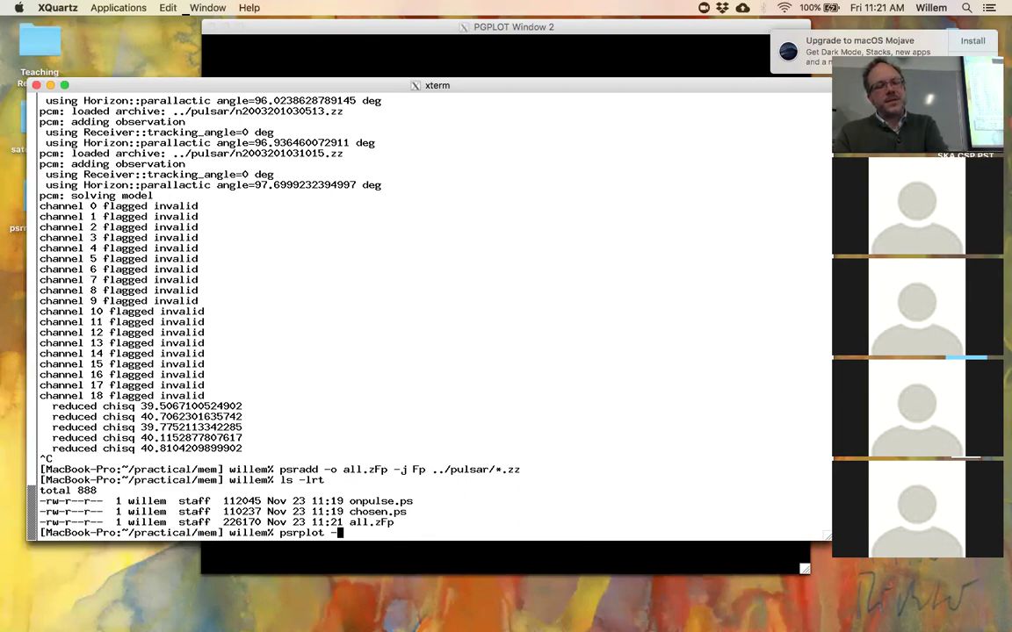
text(pY)
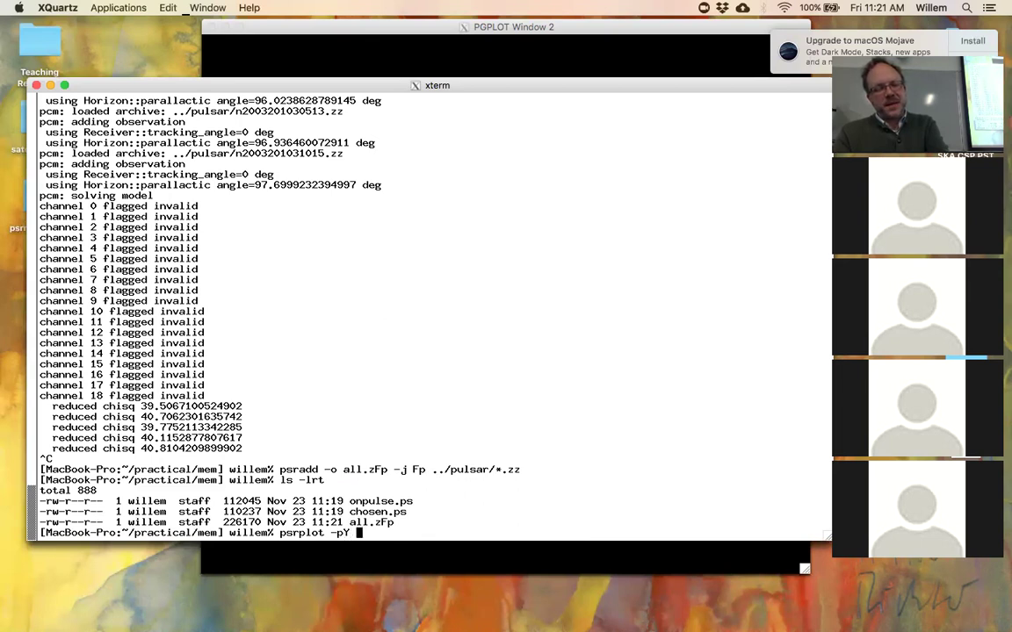
key(BackSpace)
text(time)
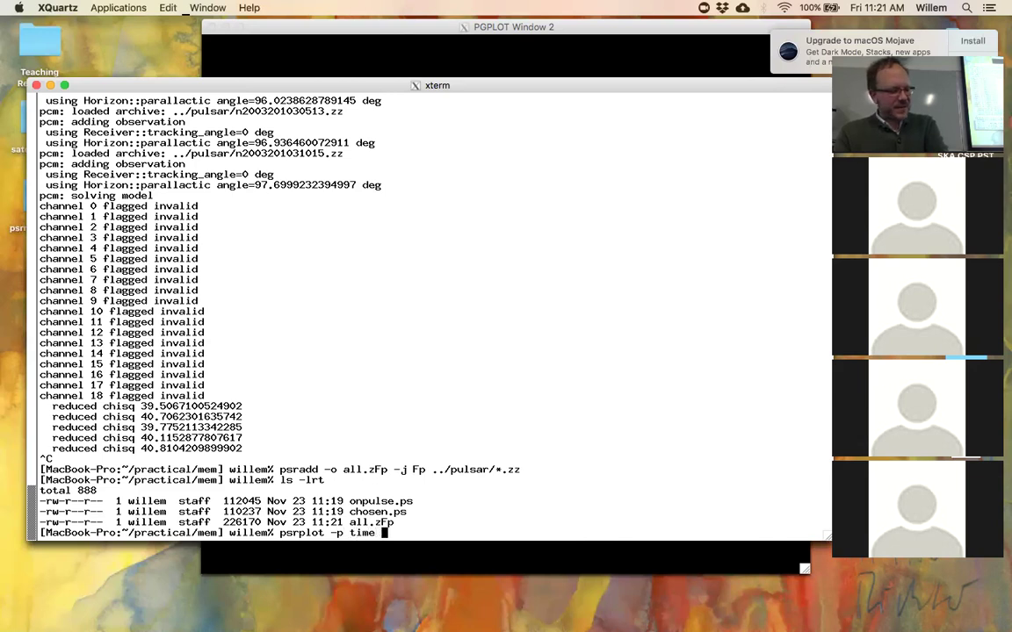
text( all.zFp)
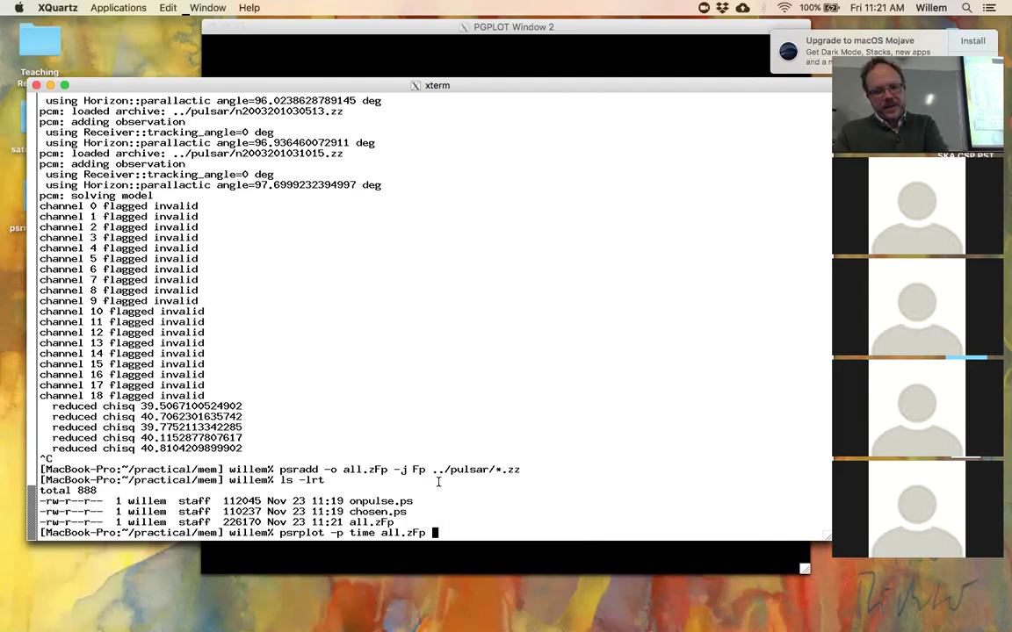
key(Return)
text(/xs)
key(Return)
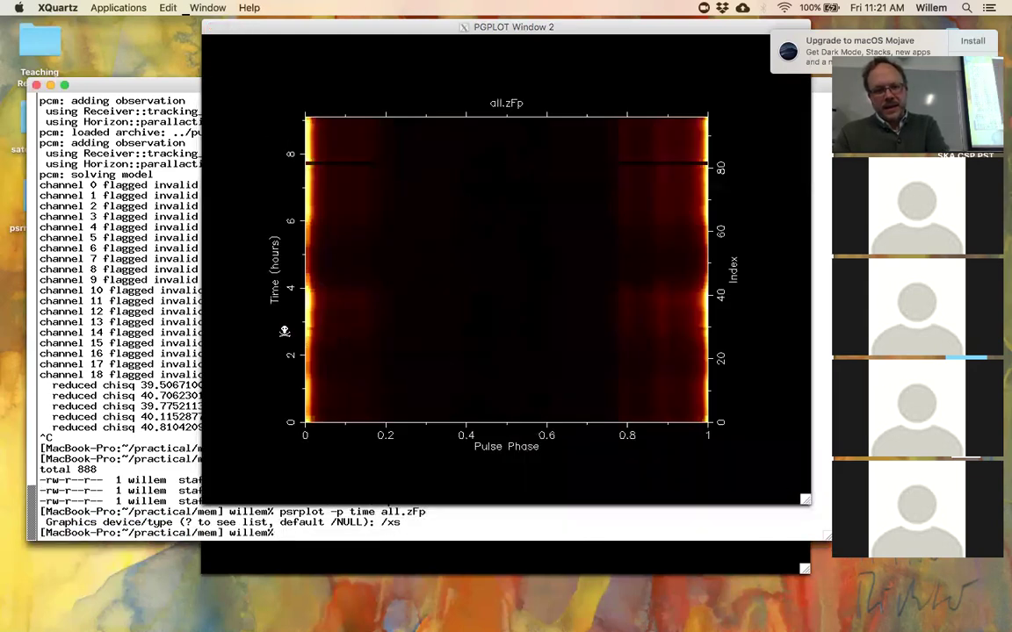
- Replot all.zFp against time on the /xs device with the preprocessing job "r .5" to rotate the pulse phase
click(123, 329)
key(Up)
key(Left)
key(Left)
key(Left)
key(Left)
key(Left)
key(Left)
key(Left)
text(-j ")
text(r .5")
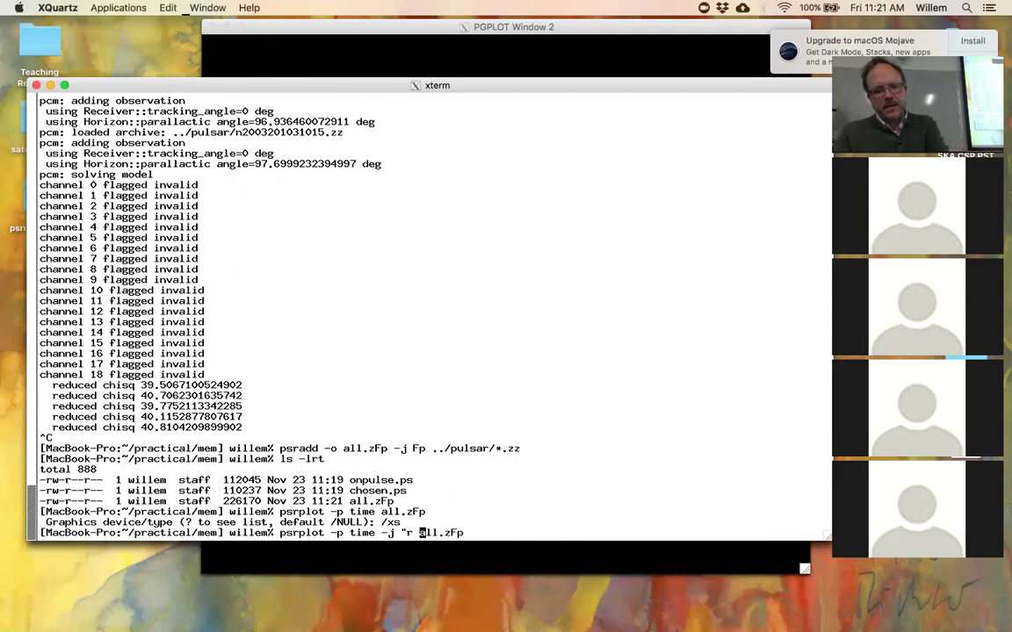
key(Return)
text(/xs)
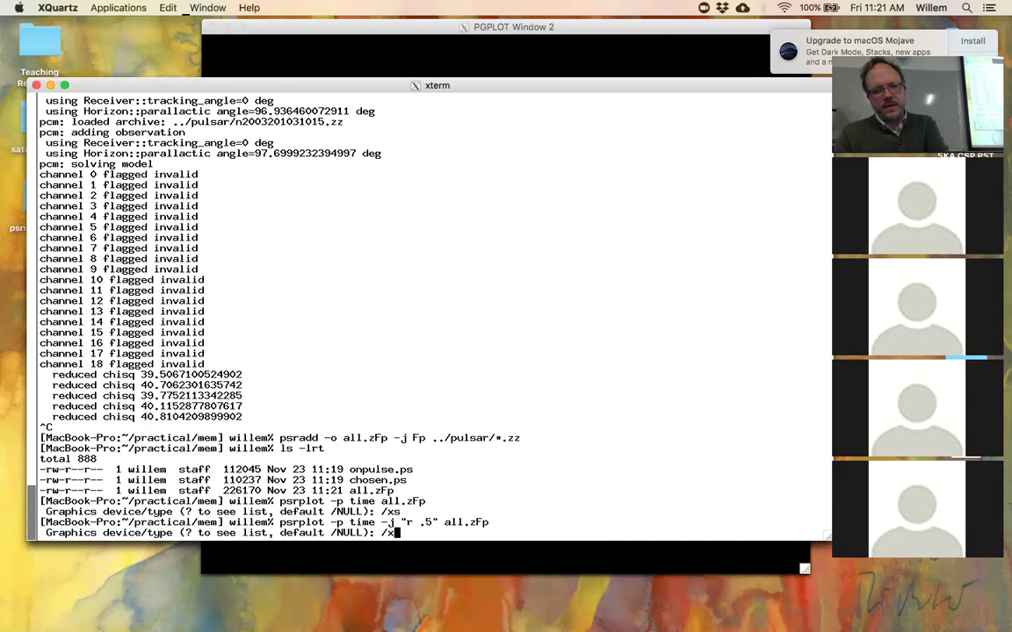
key(Return)
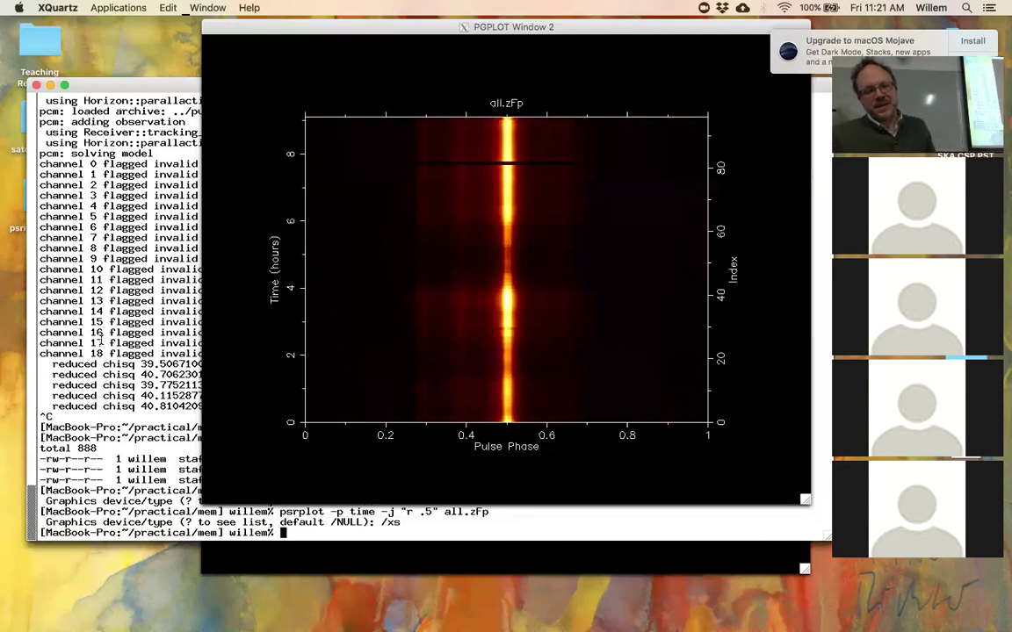
- Bring the PGPLOT window back in front of the terminal to examine the rotated time plot of all.zFp
click(169, 443)
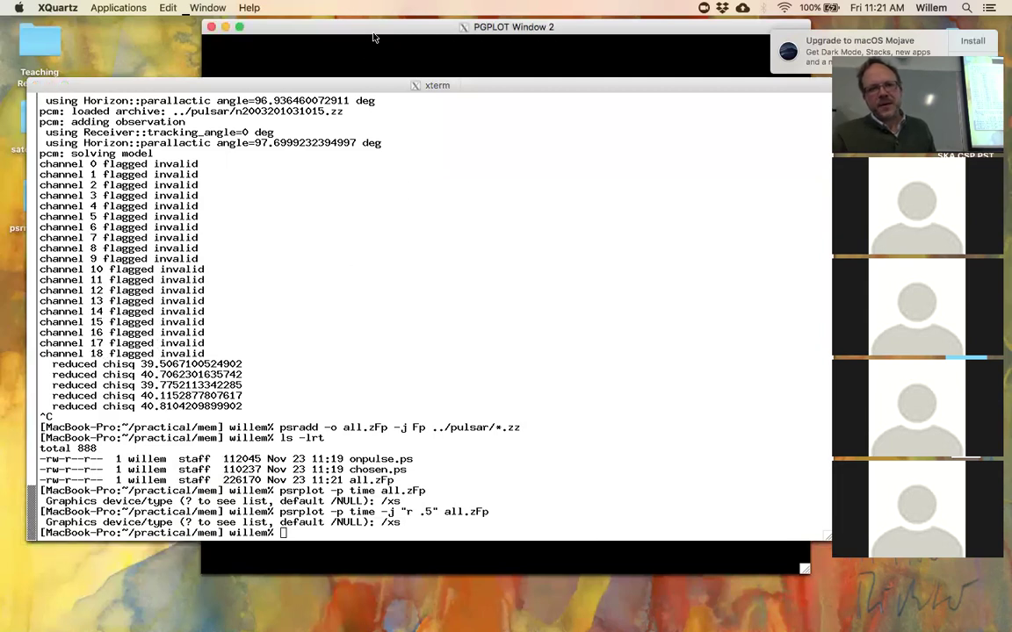
click(333, 54)
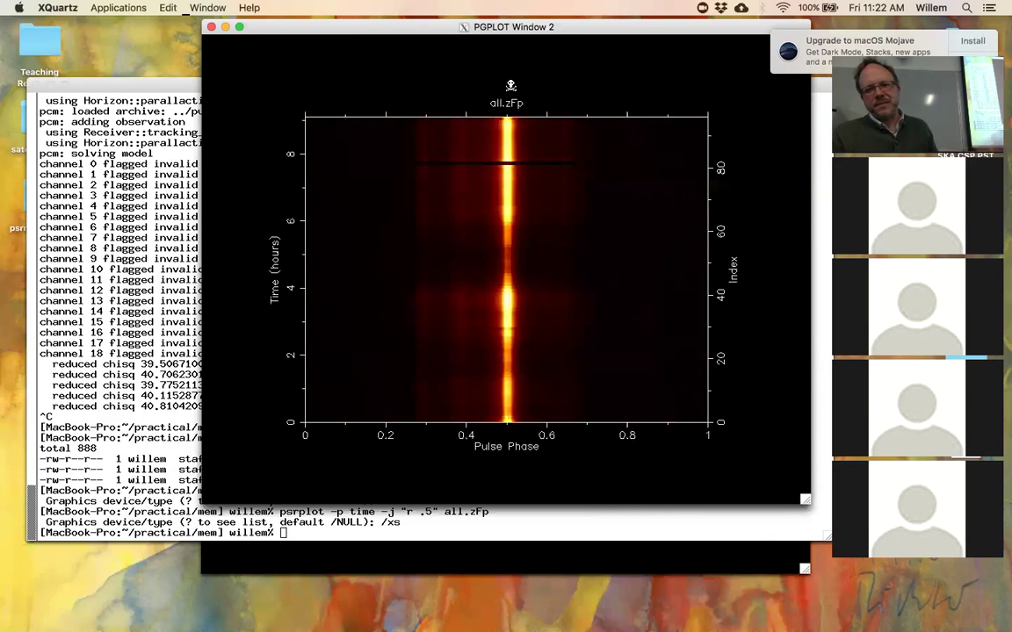
click(174, 305)
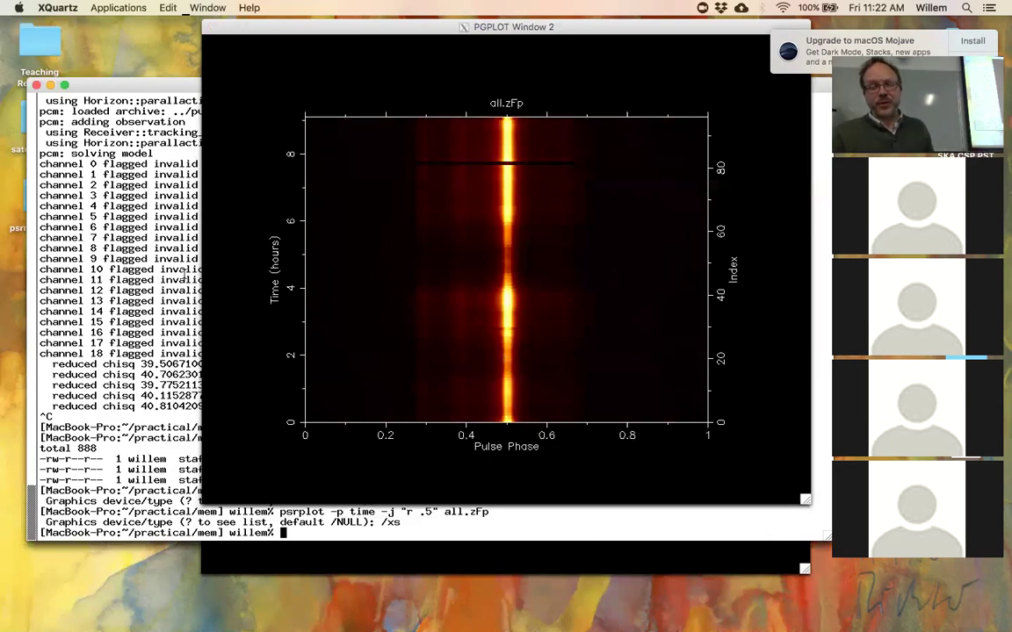
- Display the pcm help in the terminal and highlight the description of the -o PAR:N polynomial option
click(183, 279)
key(Up)
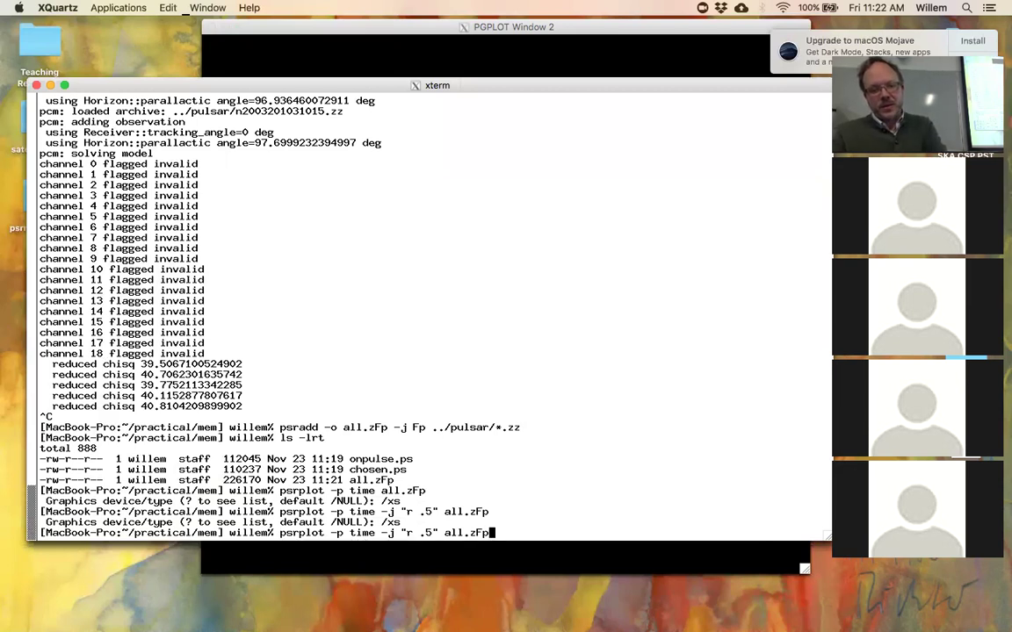
key(ctrl+c)
text(pcm -h)
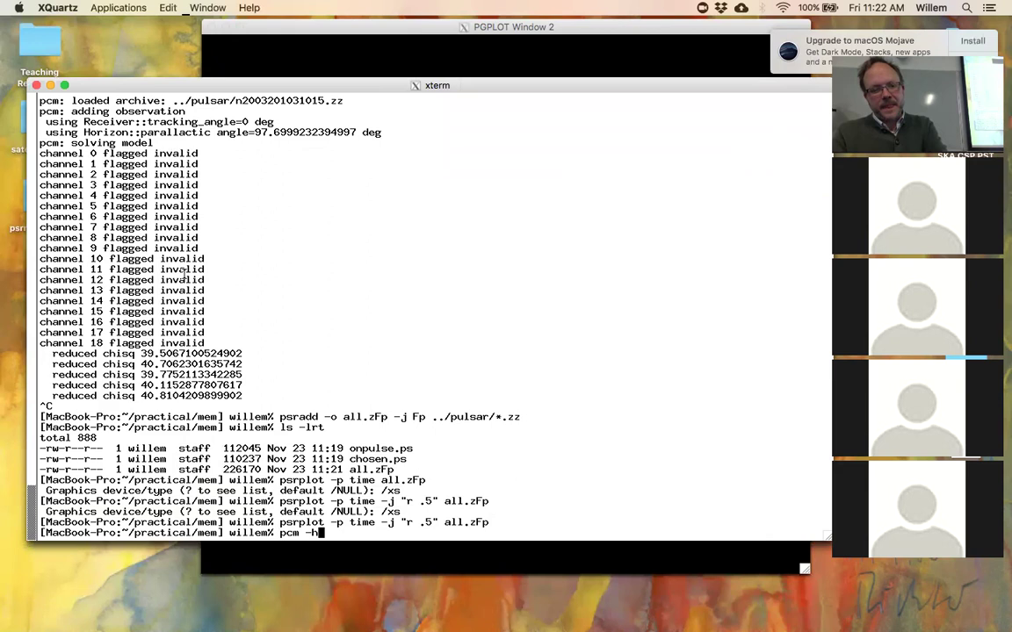
key(Return)
scroll(110, 264, up, 2)
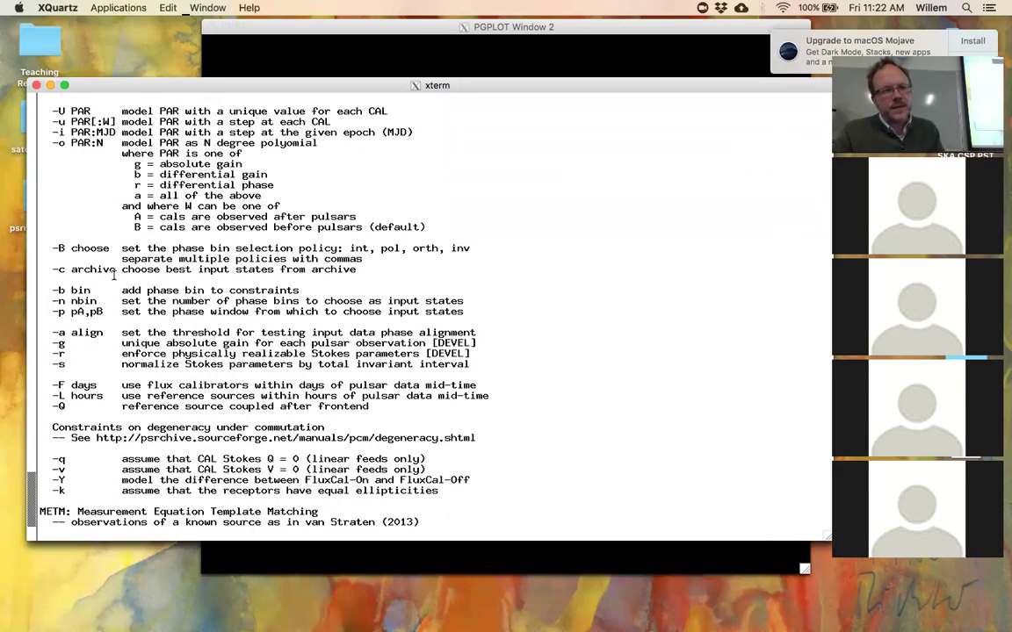
scroll(113, 275, up, 3)
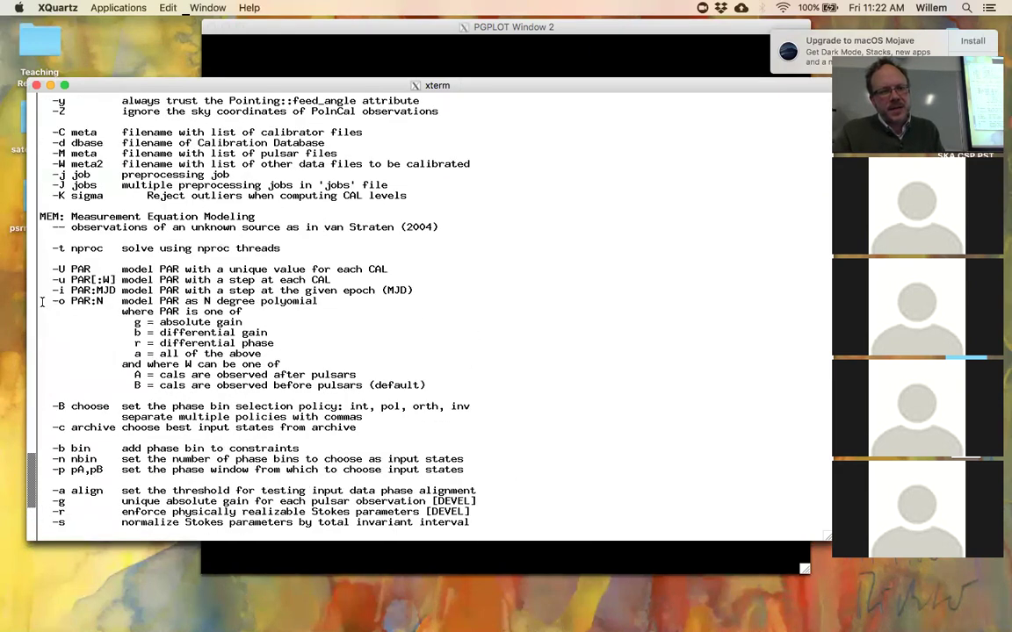
drag(40, 300, 17, 391)
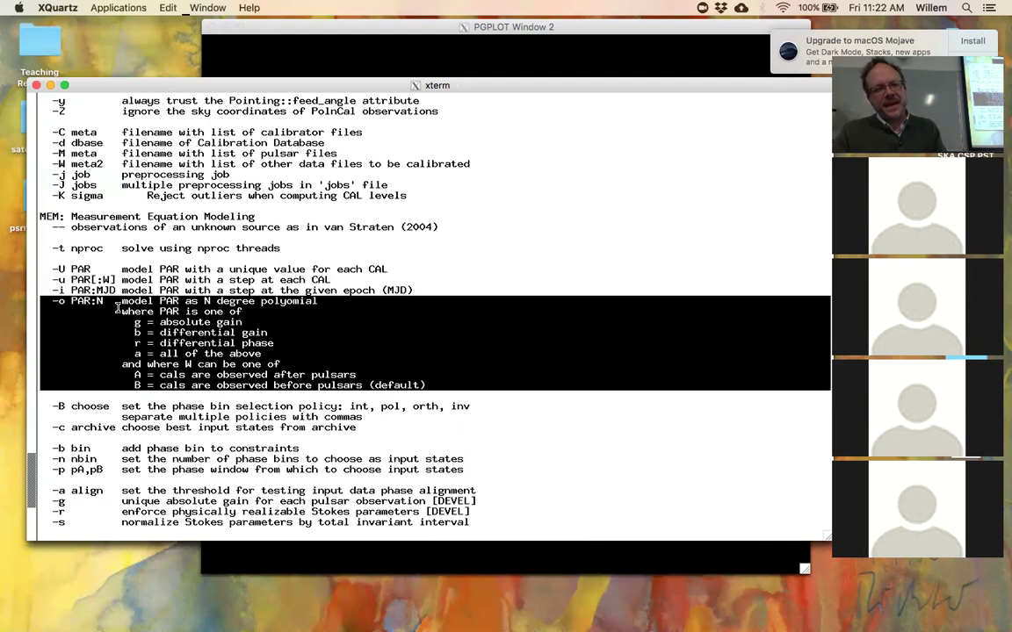
scroll(123, 304, down, 5)
- Rerun the earlier pcm command with -o g:5 added before the input files, and interrupt its model fit
key(Up)
key(Up)
key(Up)
key(Up)
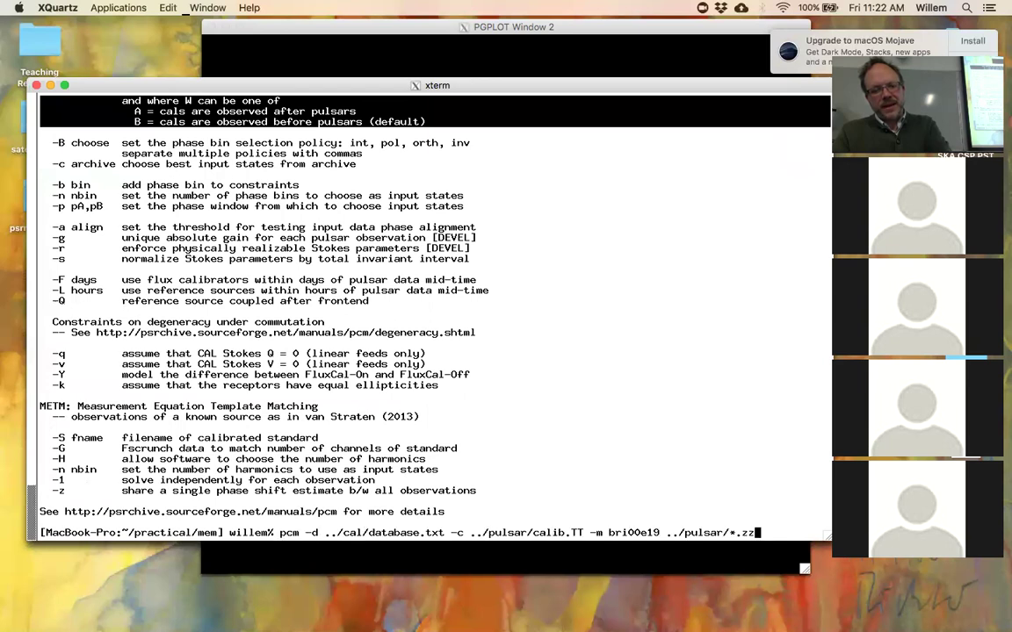
key(Left)
key(Left)
key(Left)
key(Left)
key(Left)
key(Left)
key(Left)
key(Left)
key(Left)
key(Left)
key(Left)
key(Left)
key(Left)
text(-o g:5)
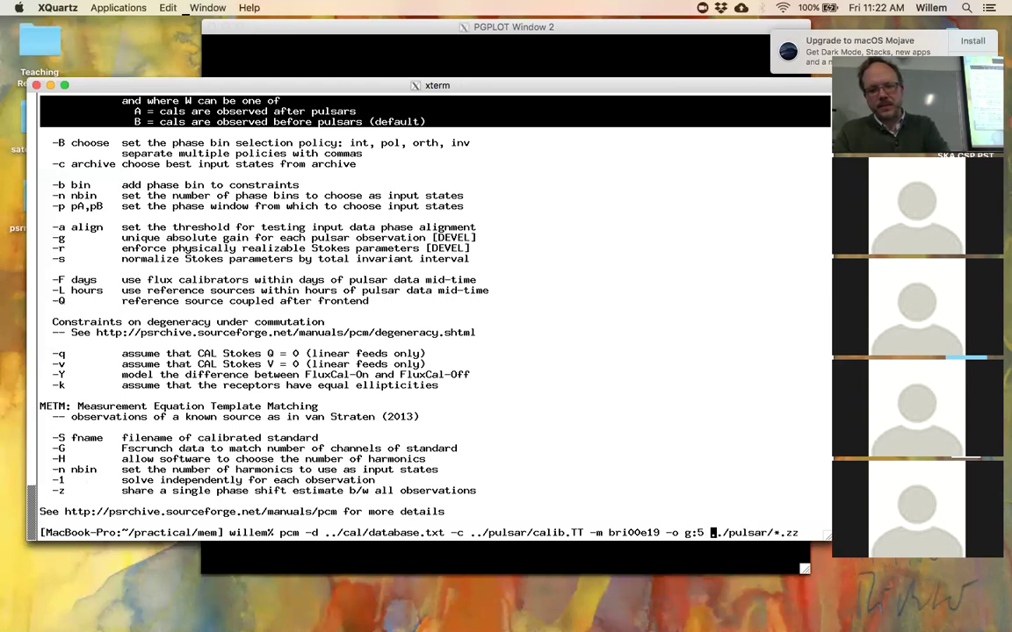
key(Return)
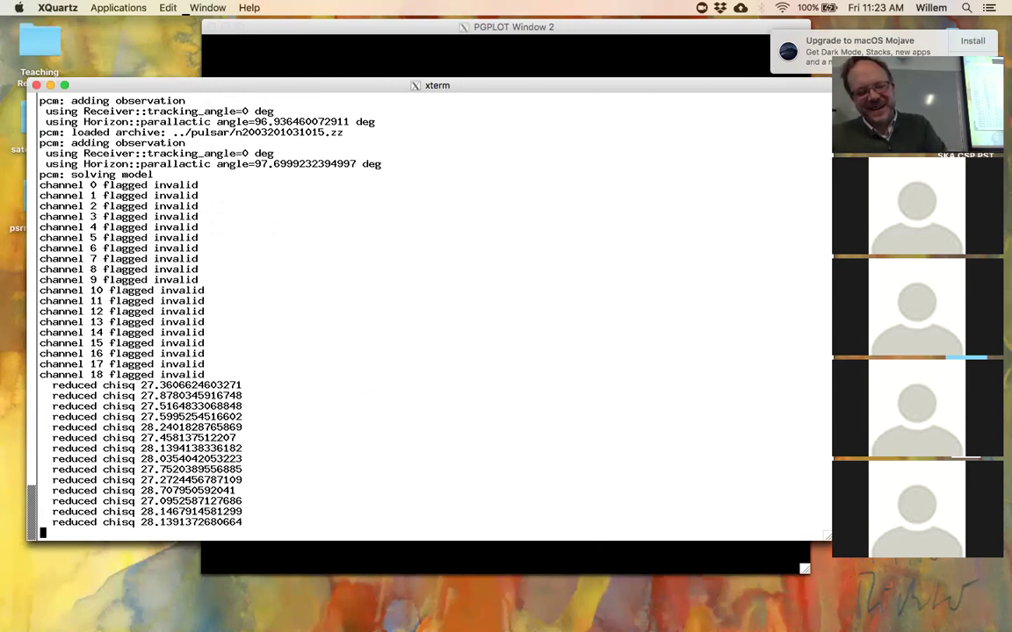
key(ctrl+c)
- Try the pcm fit with the absolute gain polynomial raised to degree 10 (-o g:10), and interrupt the run
key(Up)
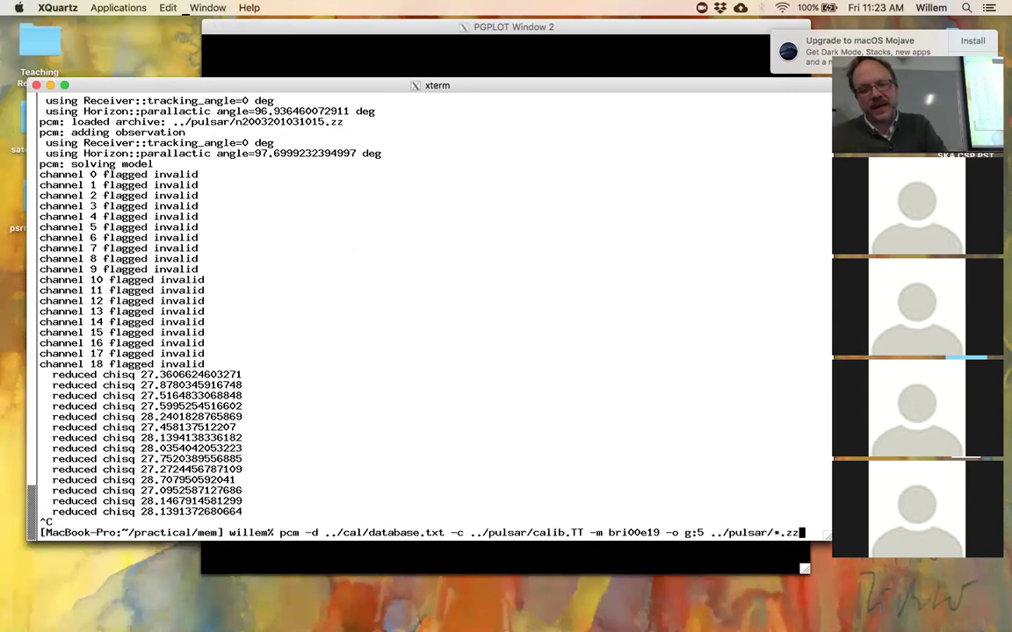
key(Left)
key(Left)
key(Left)
key(Left)
key(Left)
key(Left)
key(Left)
key(Left)
key(Left)
key(Left)
key(Left)
key(Left)
key(Left)
key(Left)
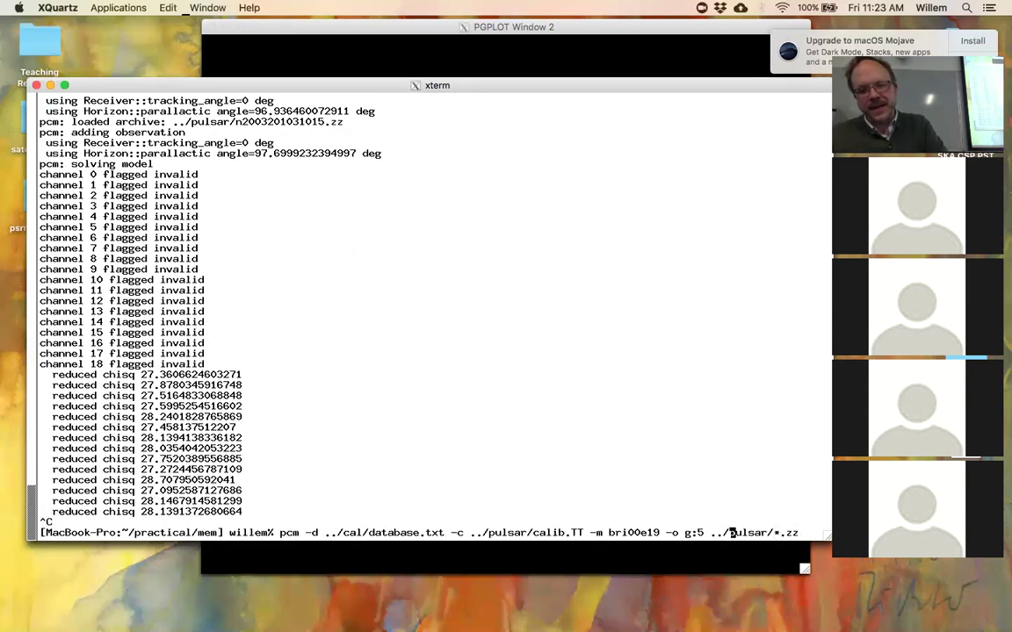
key(Left)
key(BackSpace)
text(10)
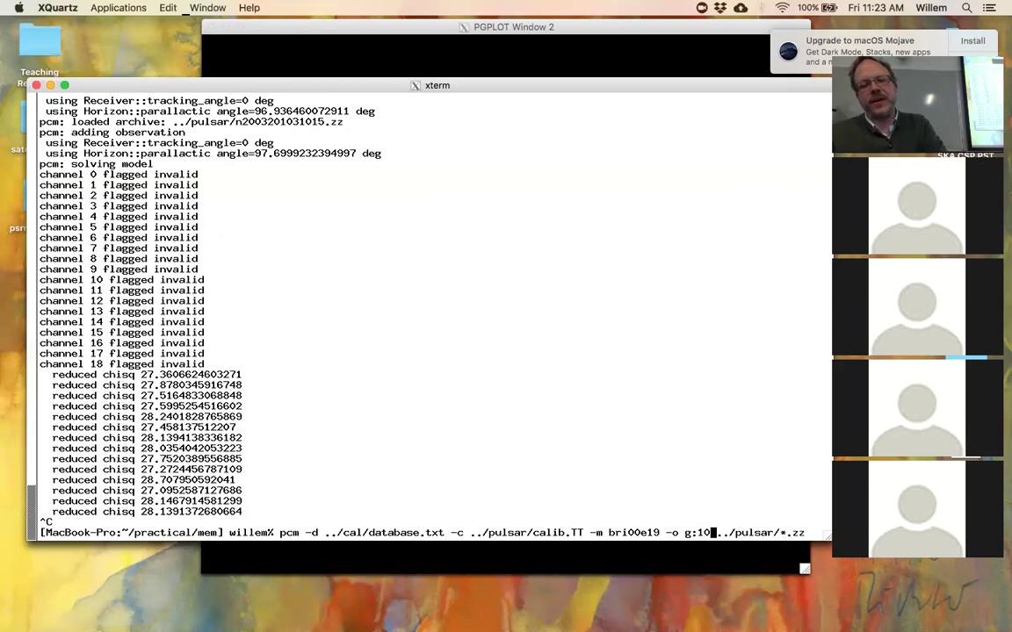
key(Return)
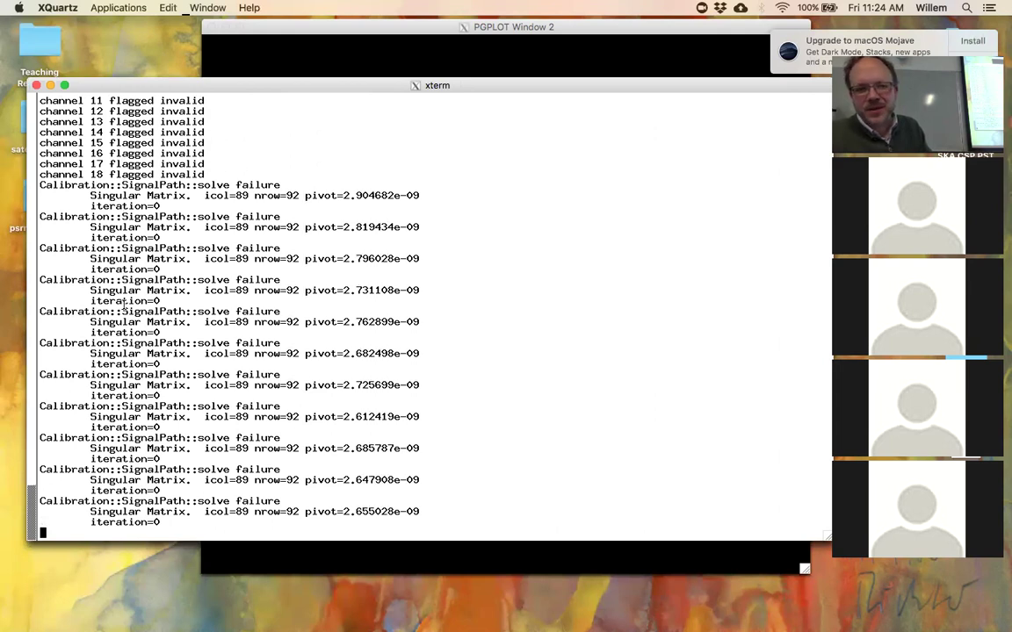
key(ctrl+c)
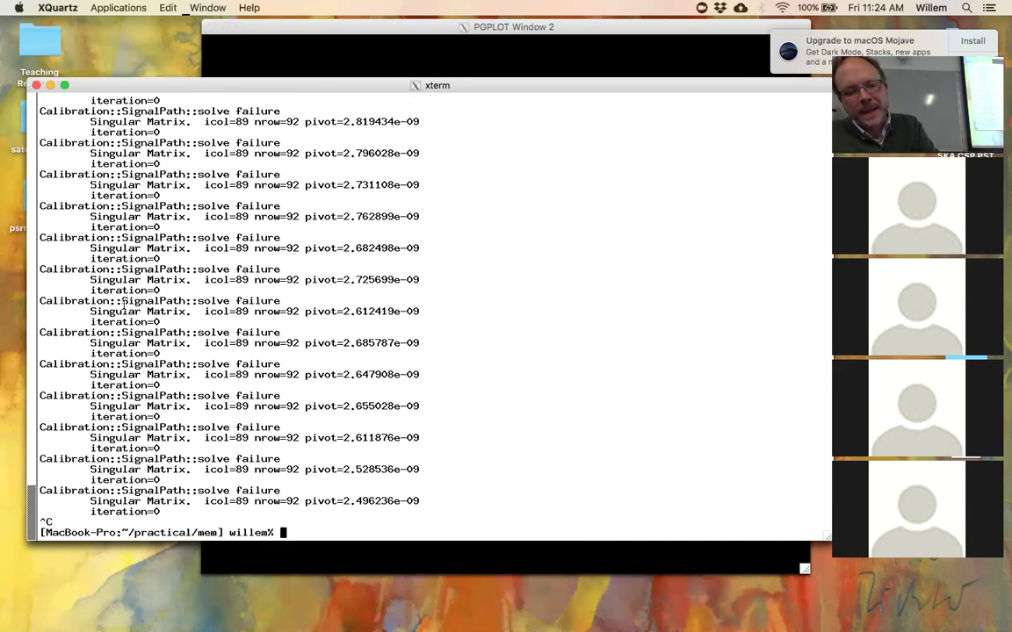
- Rerun pcm with -s in place of the -o g:10 option, and interrupt it while it loads the observations
key(Up)
key(Left)
key(Left)
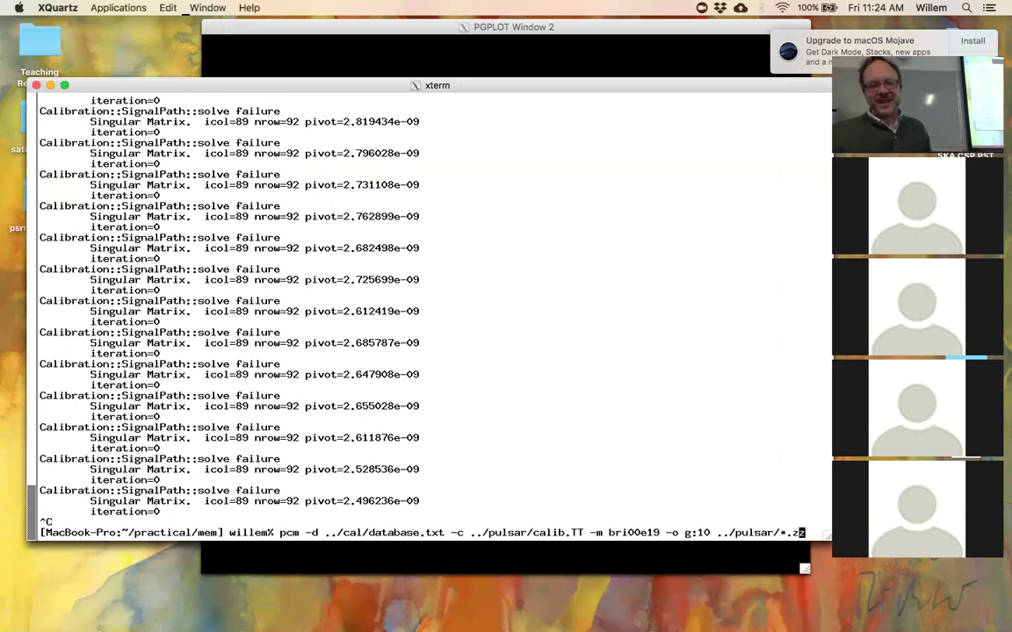
key(Left)
key(Left)
key(Left)
key(Left)
key(Left)
key(Left)
key(Left)
key(Left)
key(Left)
key(Left)
key(Left)
key(Left)
key(Left)
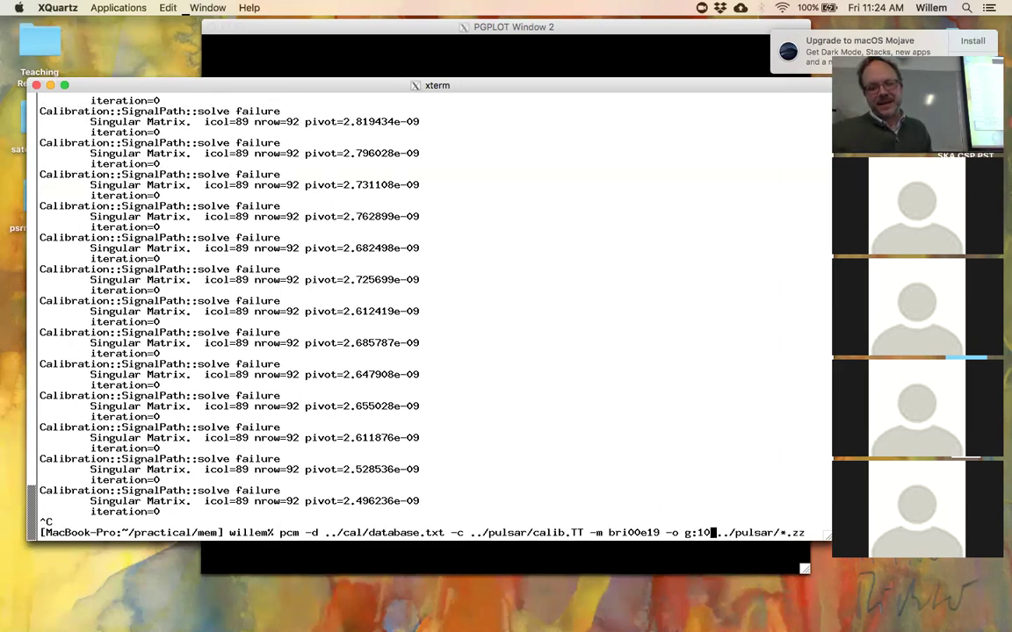
key(BackSpace)
key(BackSpace)
key(BackSpace)
key(BackSpace)
key(BackSpace)
key(BackSpace)
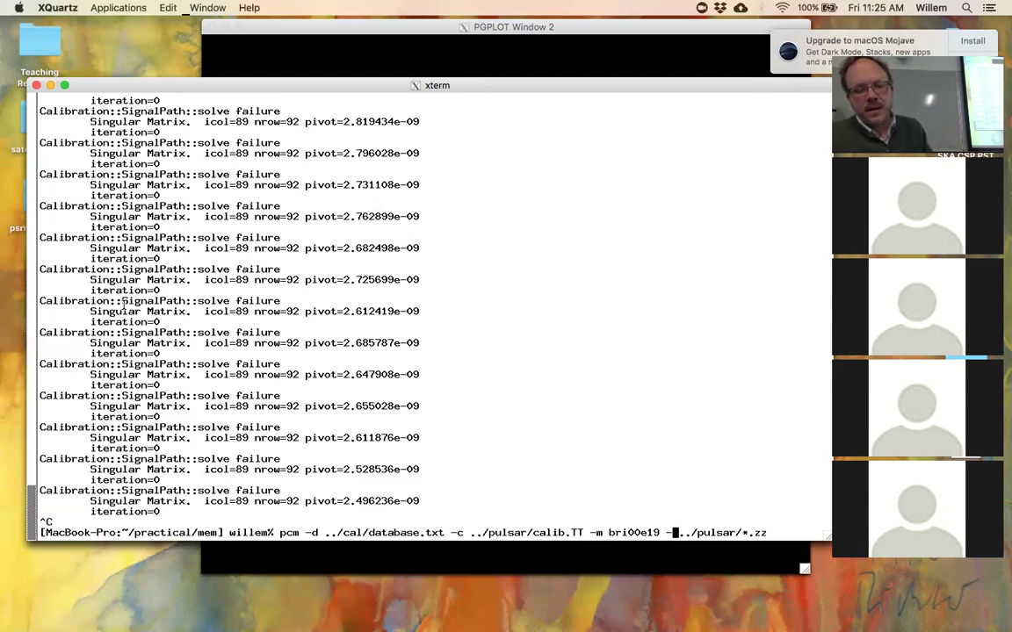
text(s)
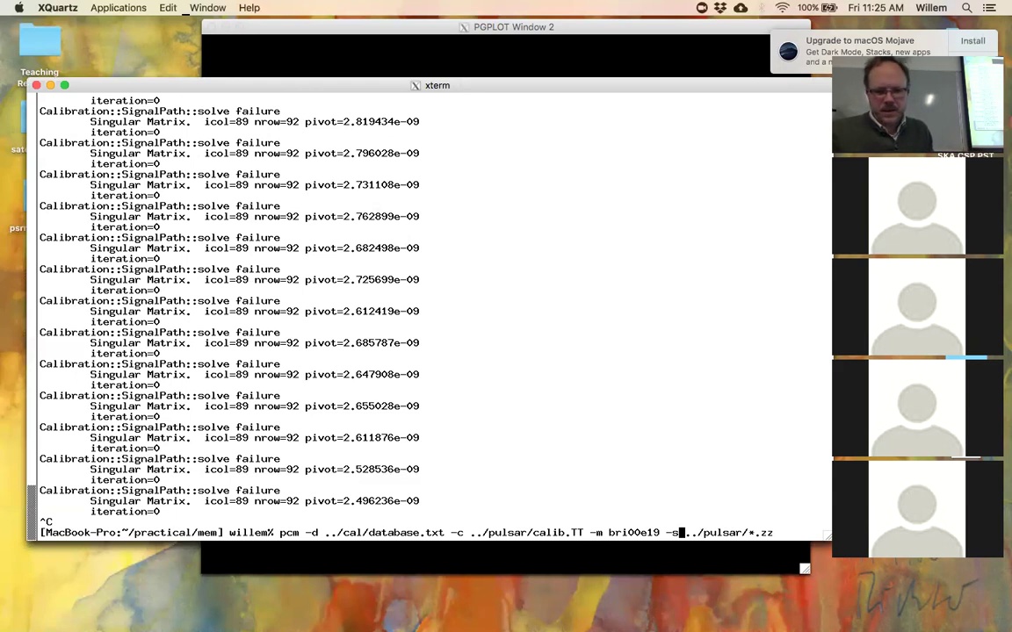
key(Return)
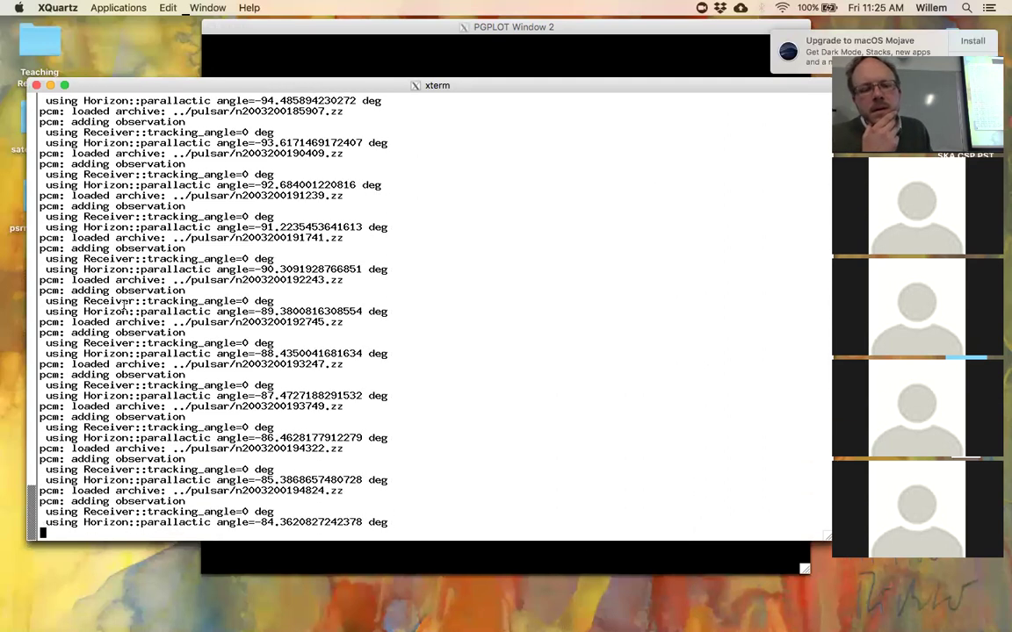
key(ctrl+c)
- List the mem directory's files in long format and open chosen.ps with gv
text(ls -l)
key(Return)
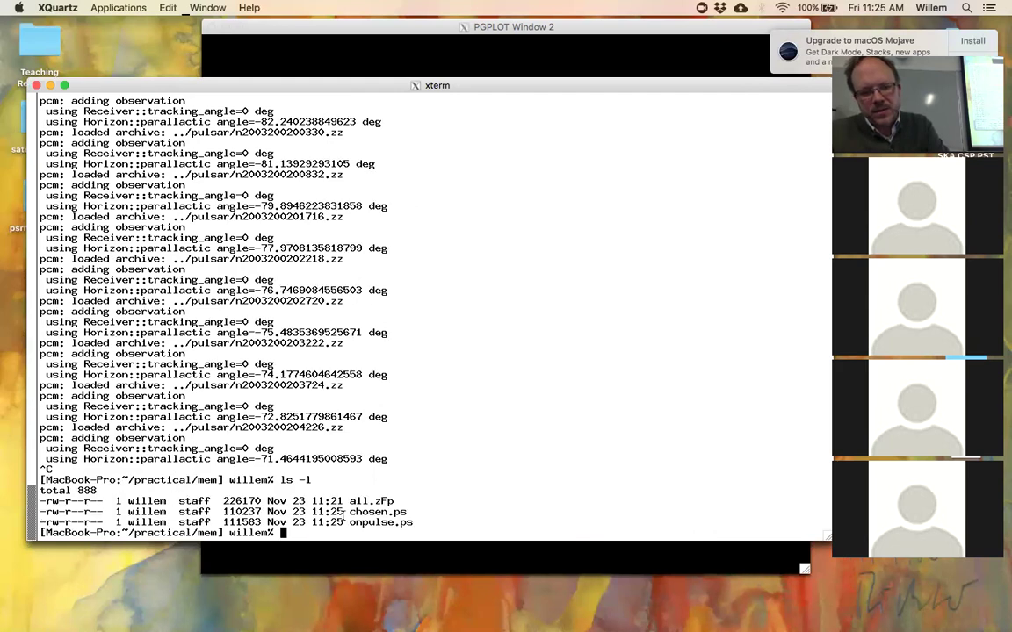
text(gv chosen.ps)
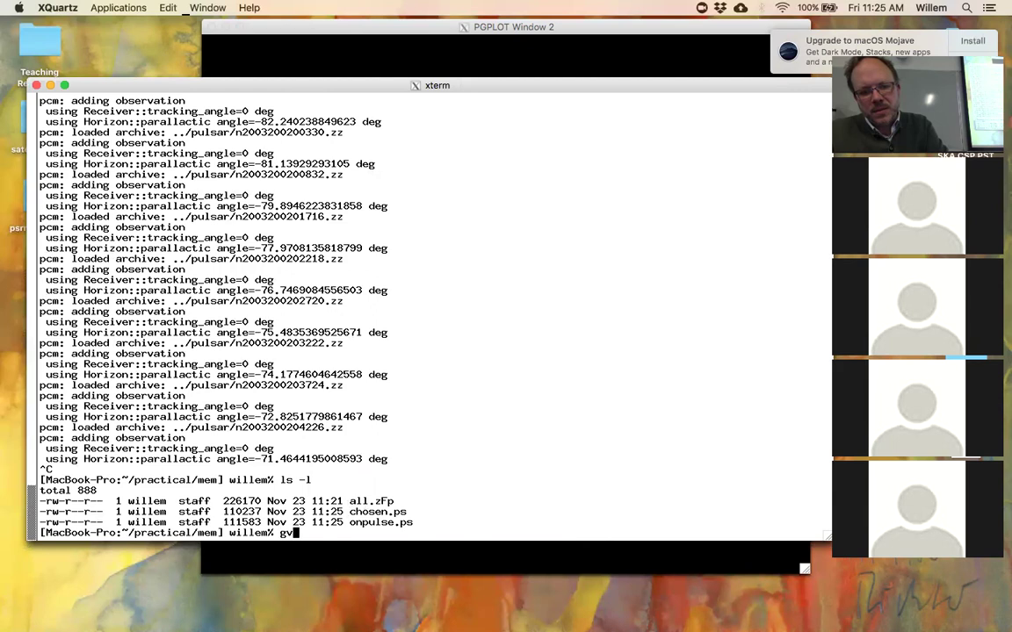
key(Return)
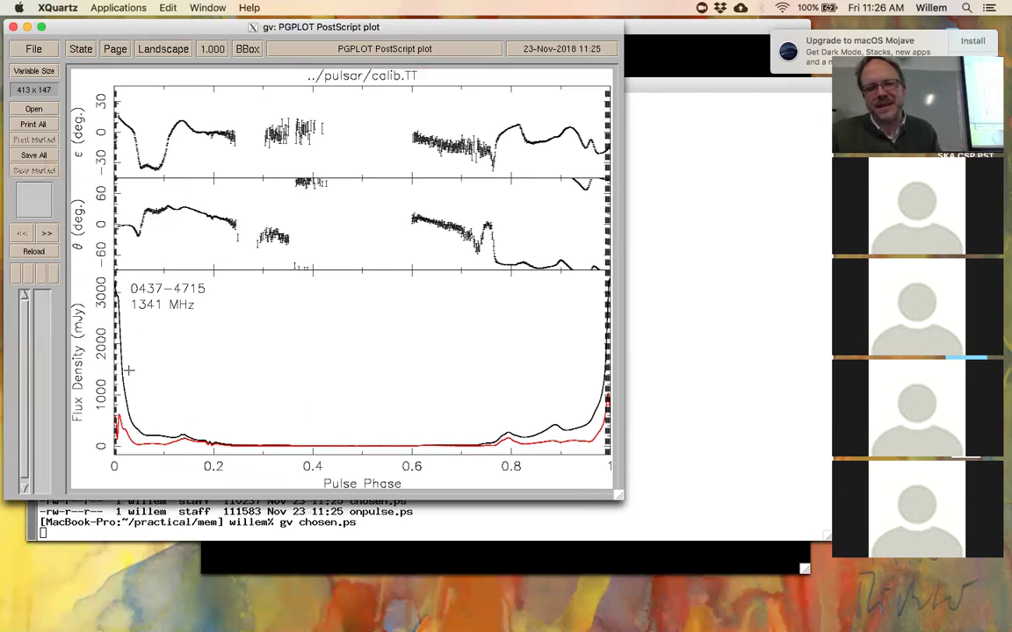
- Close the chosen.ps plot, view onpulse.ps with gv to see the on-pulse phase bins, and close it
click(13, 28)
text(gv o)
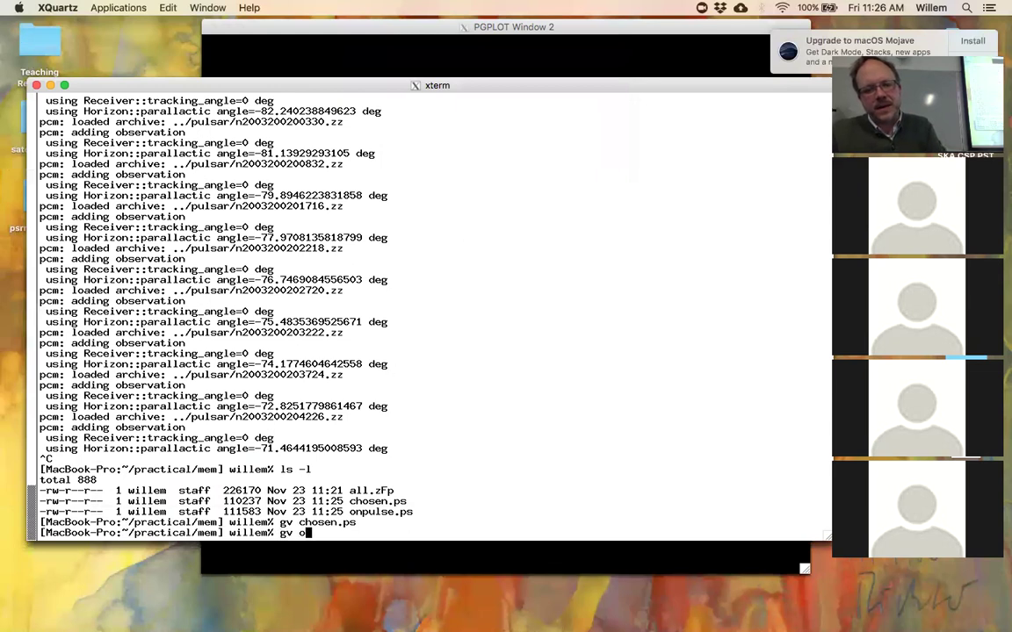
key(Tab)
key(Return)
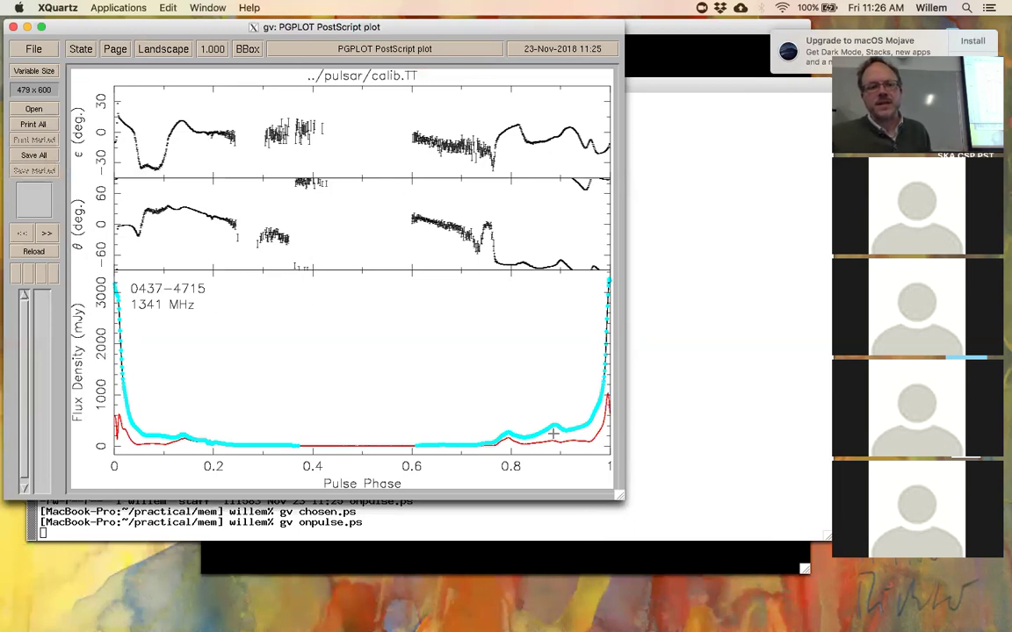
click(12, 29)
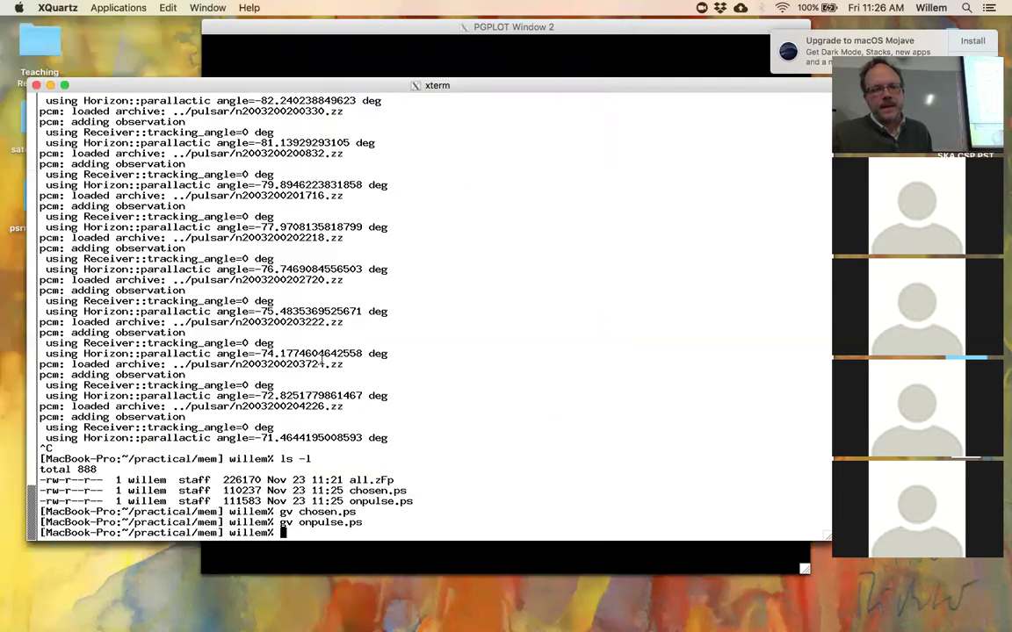
- Rerun the earlier pcm command with the -s option on ../pulsar/*.zz, and interrupt it during the model fit
key(Up)
key(Up)
key(Up)
key(Up)
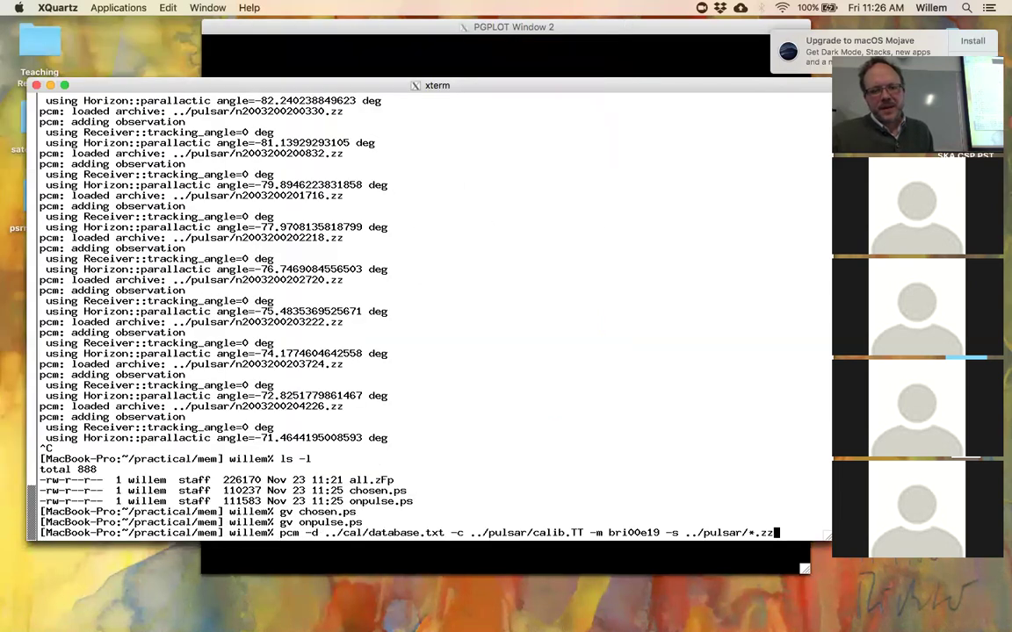
key(Return)
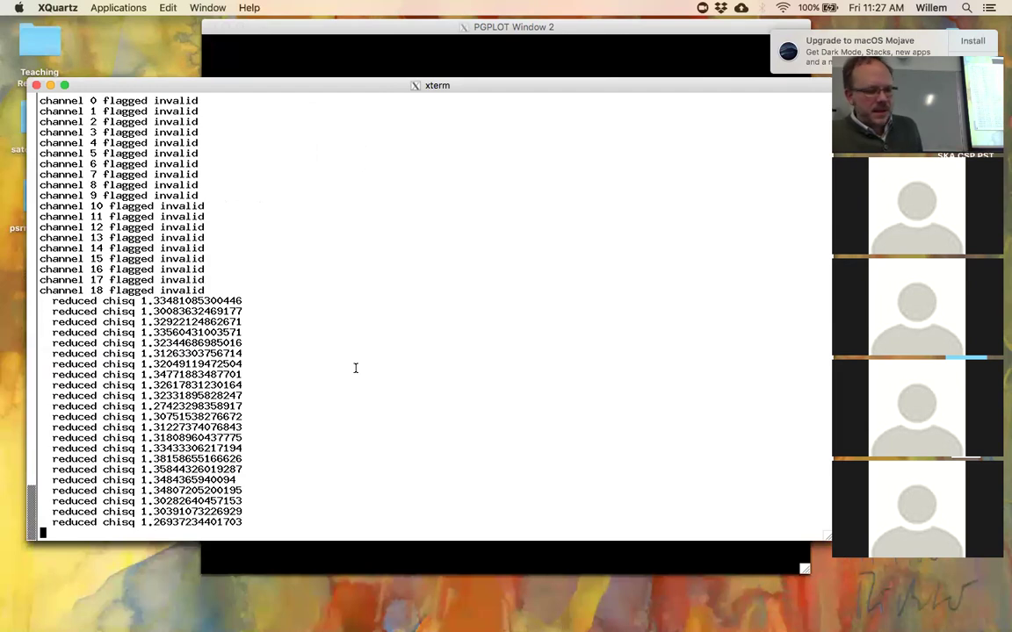
key(ctrl+c)
- Rerun the pcm fit with -t 4 added after -s, before the ../pulsar/*.zz input files
key(Up)
key(Left)
key(Left)
key(Left)
key(Left)
key(Left)
key(Left)
key(Left)
key(Left)
key(Left)
key(Left)
key(Left)
key(Left)
key(Left)
key(Left)
text(-t 4)
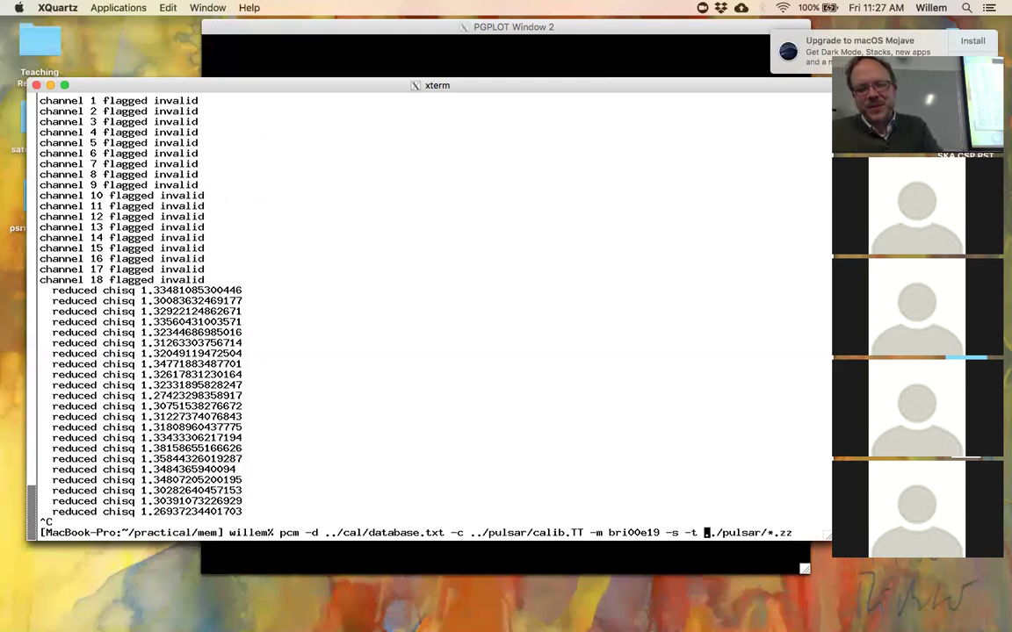
key(Return)
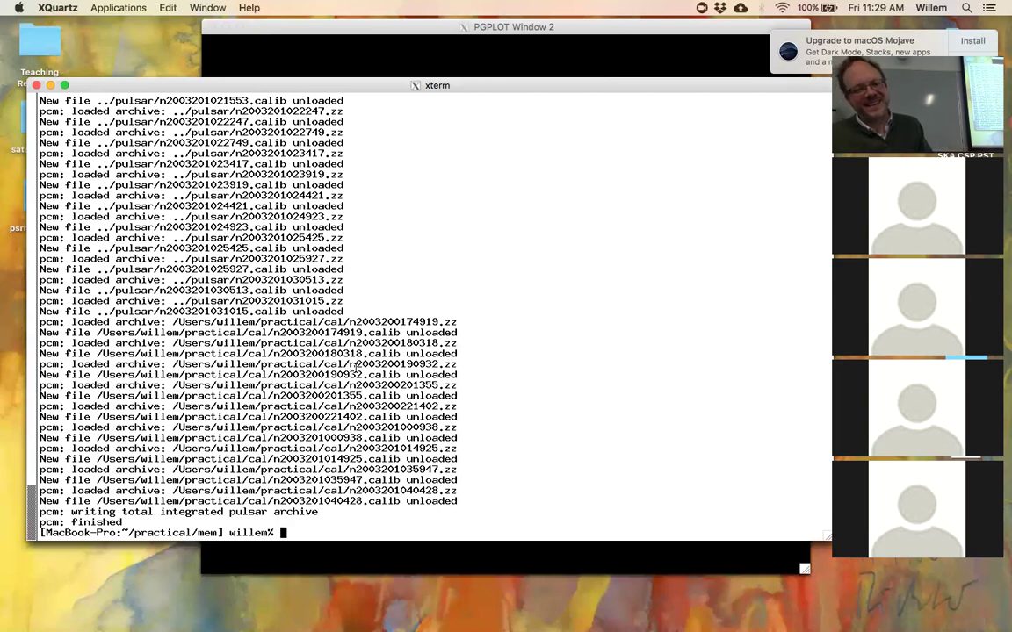
- List the mem directory's files in long format, oldest first, and highlight pcm.fits and total.ar
text(ls -lrt)
key(Return)
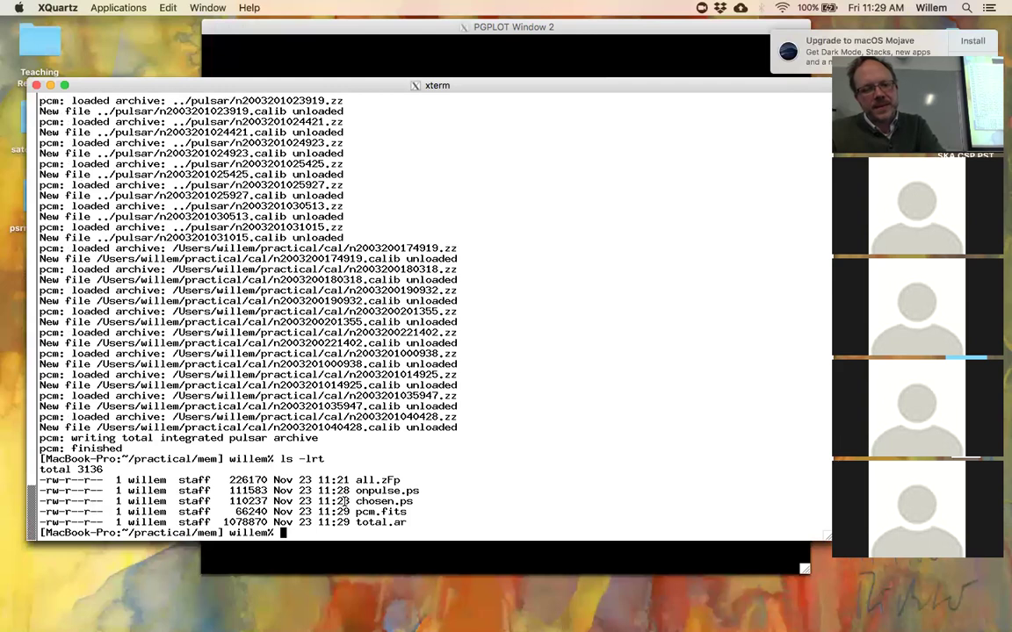
drag(356, 512, 427, 512)
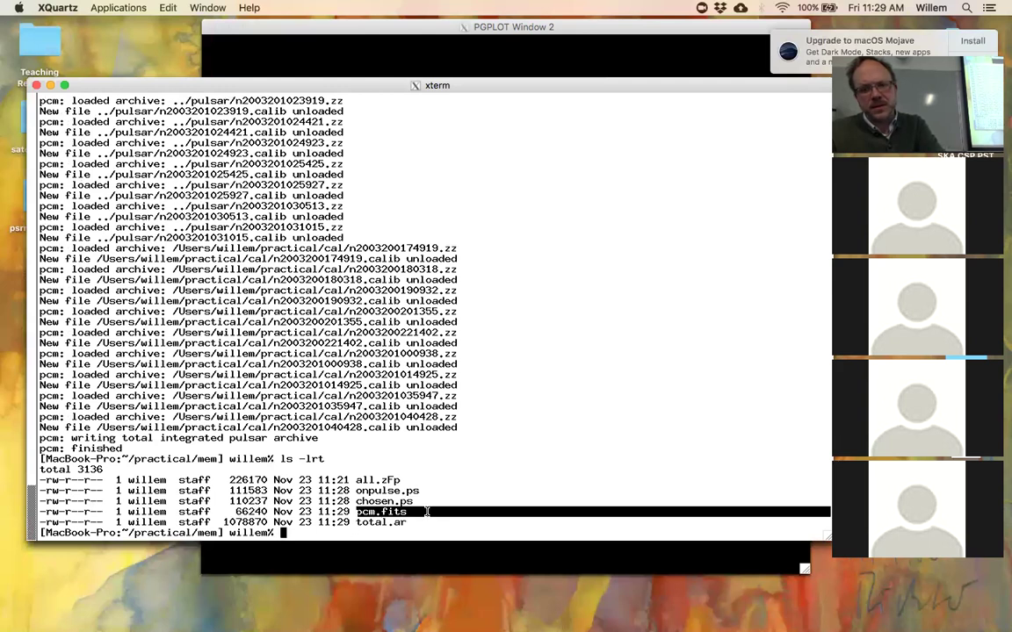
drag(356, 523, 428, 522)
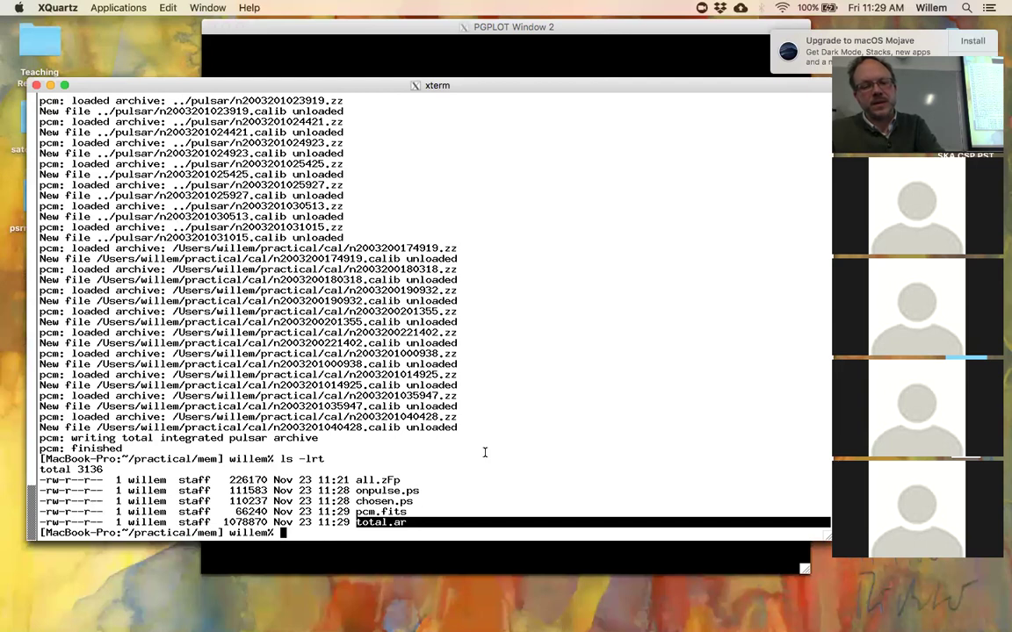
- Plot the calibrator model in pcm.fits with psrplot -p calm on the /xs graphics device
text(psrplot -p calm pc)
key(Tab)
key(Return)
text(/xs)
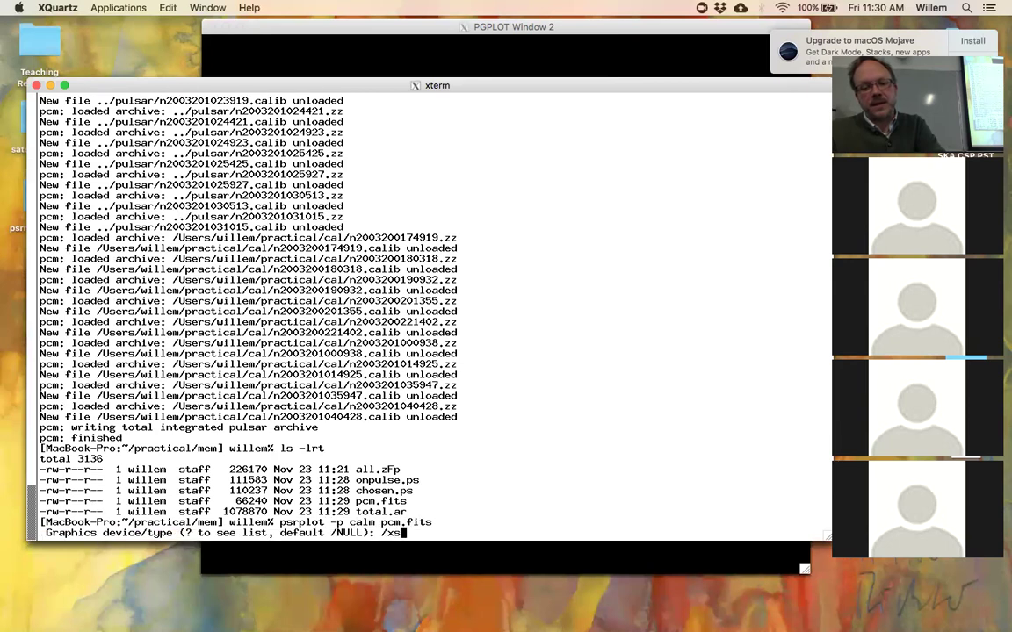
key(Return)
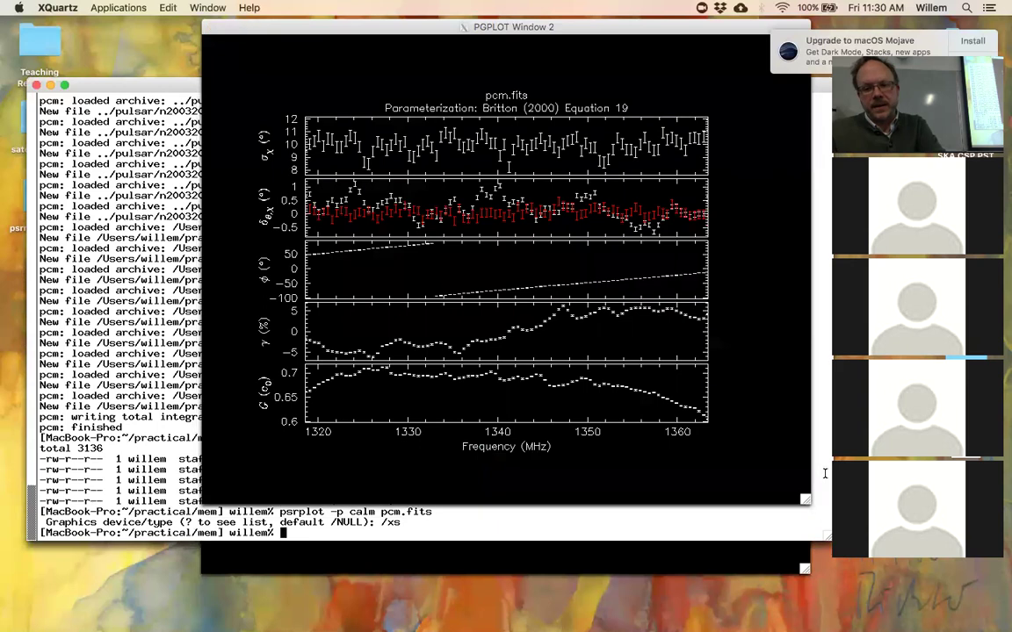
- Enlarge the PGPLOT window and redraw the pcm.fits calm plot on /xs at the new size
drag(805, 499, 806, 511)
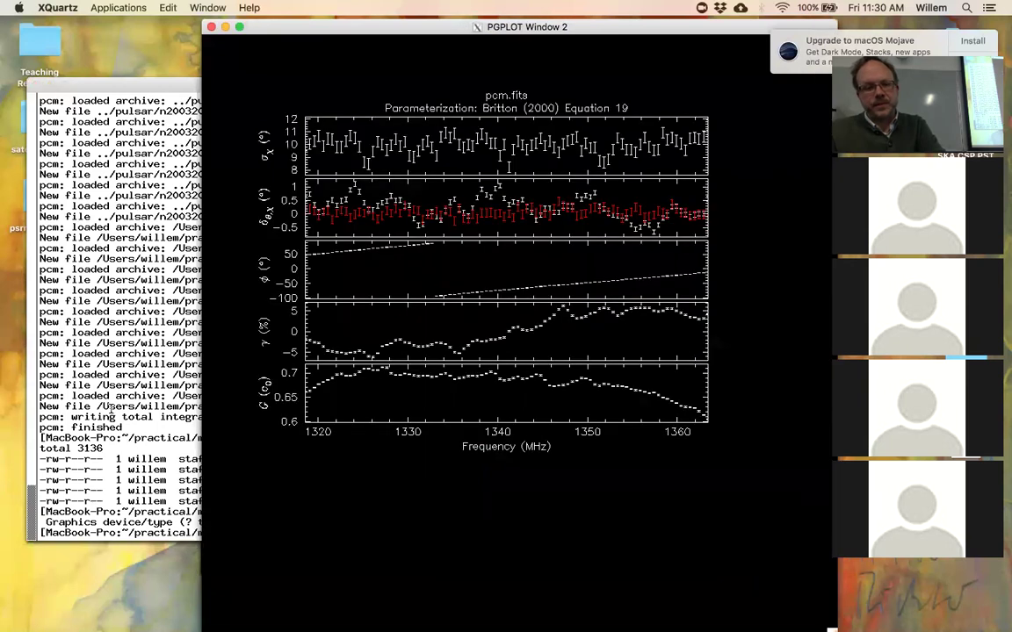
click(790, 531)
key(Up)
key(Return)
text(/xs)
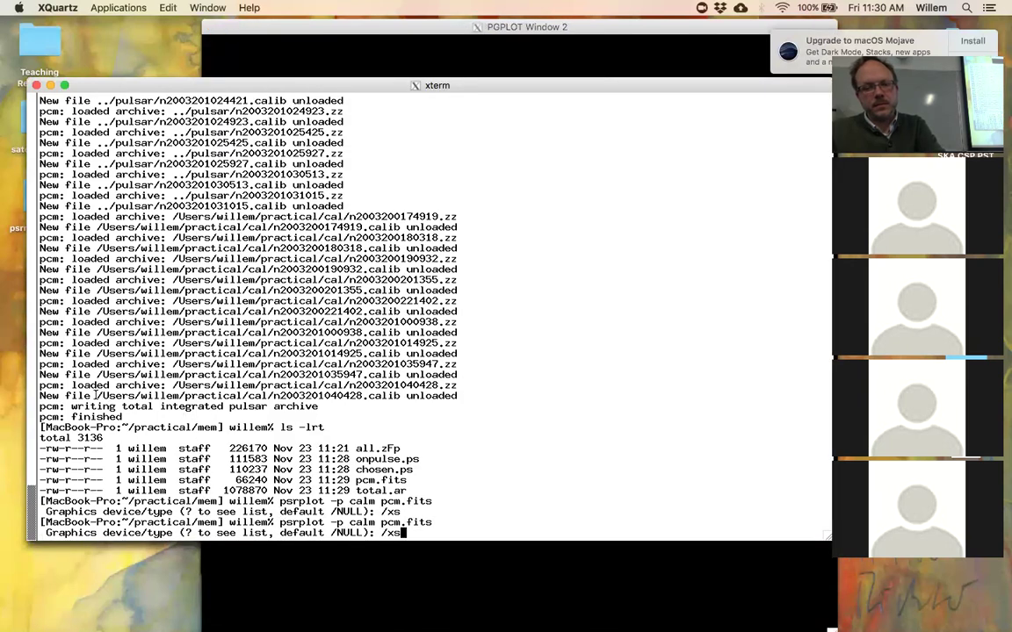
key(Return)
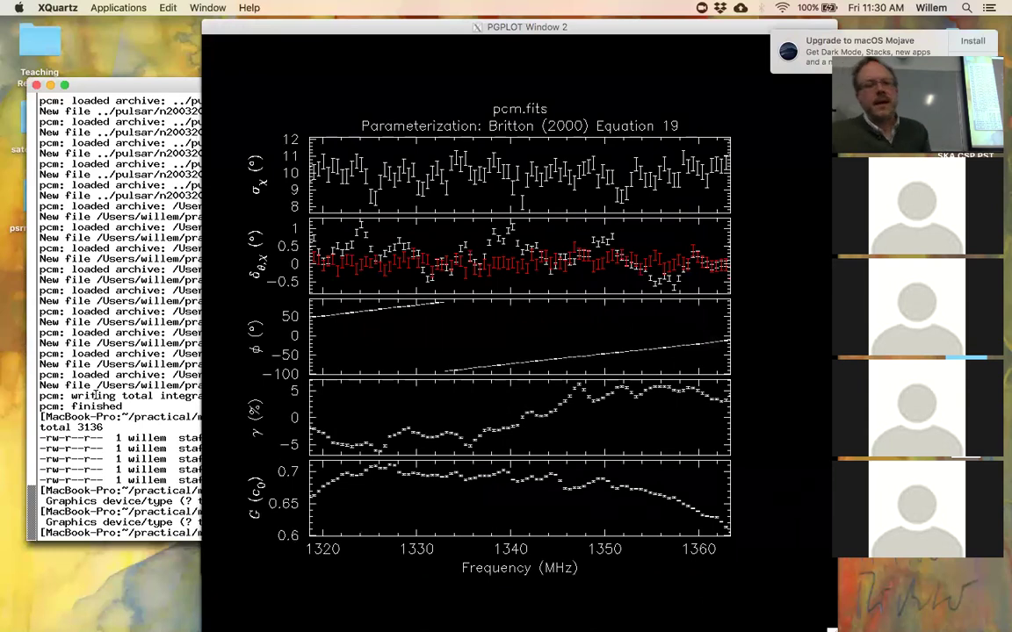
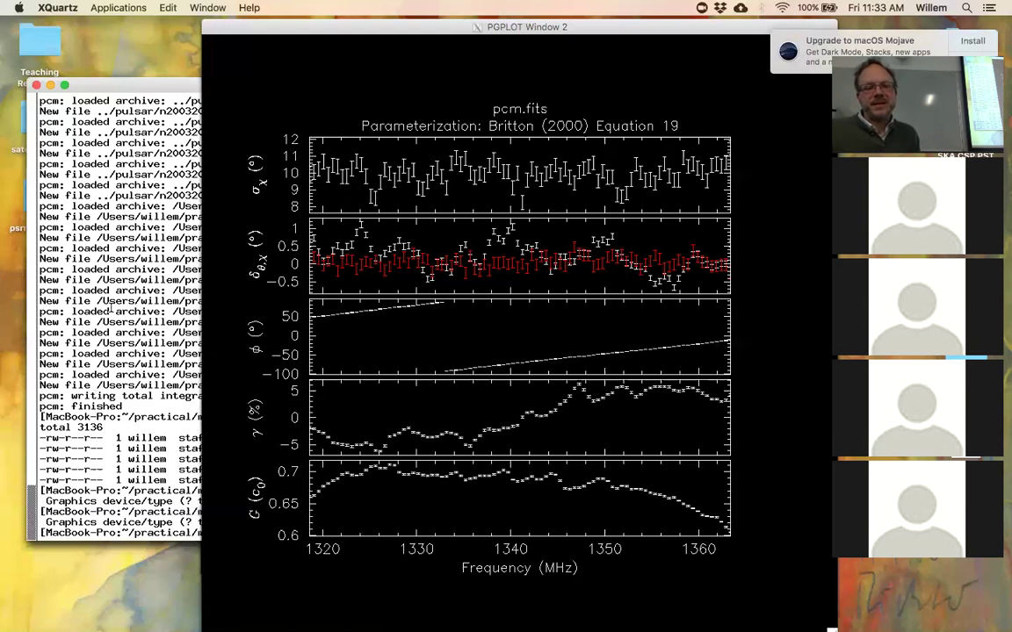
- Plot the reference source Stokes parameters of pcm.fits by adding -c calp=1 to the psrplot calm command, on /xs
click(428, 501)
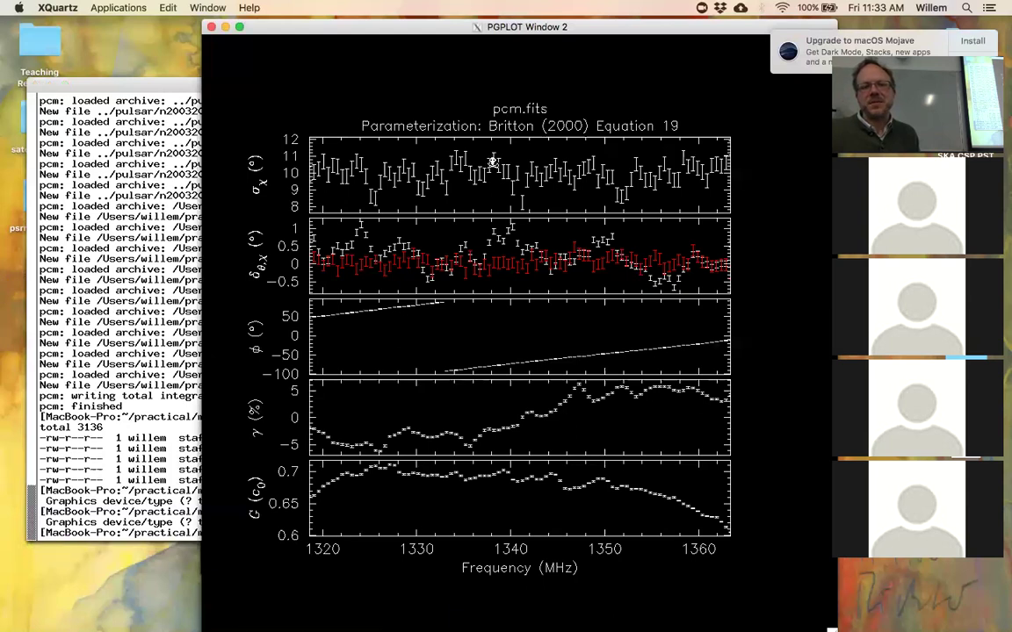
click(175, 384)
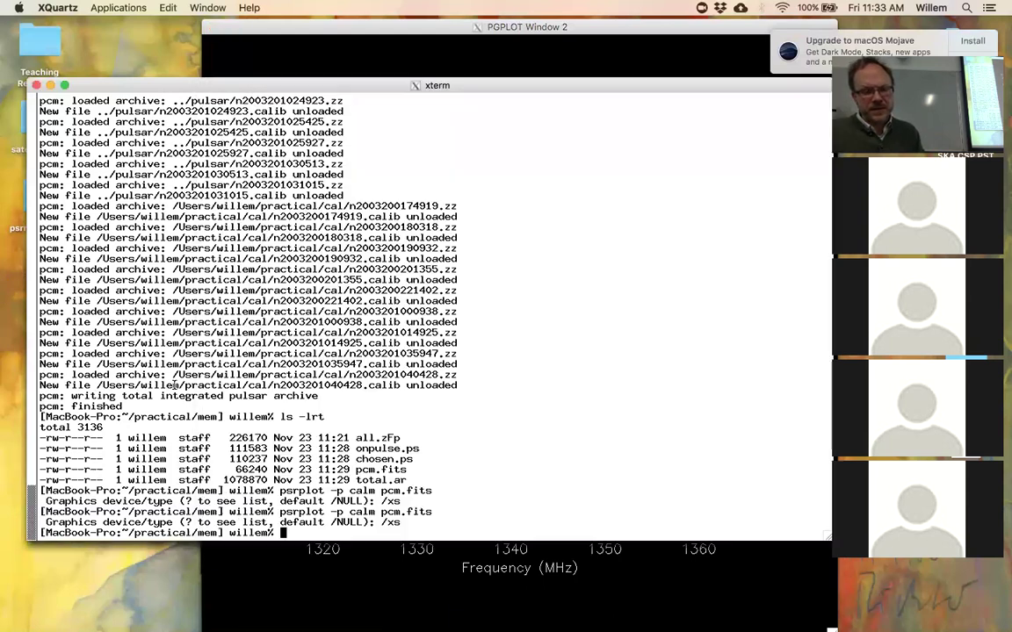
key(Up)
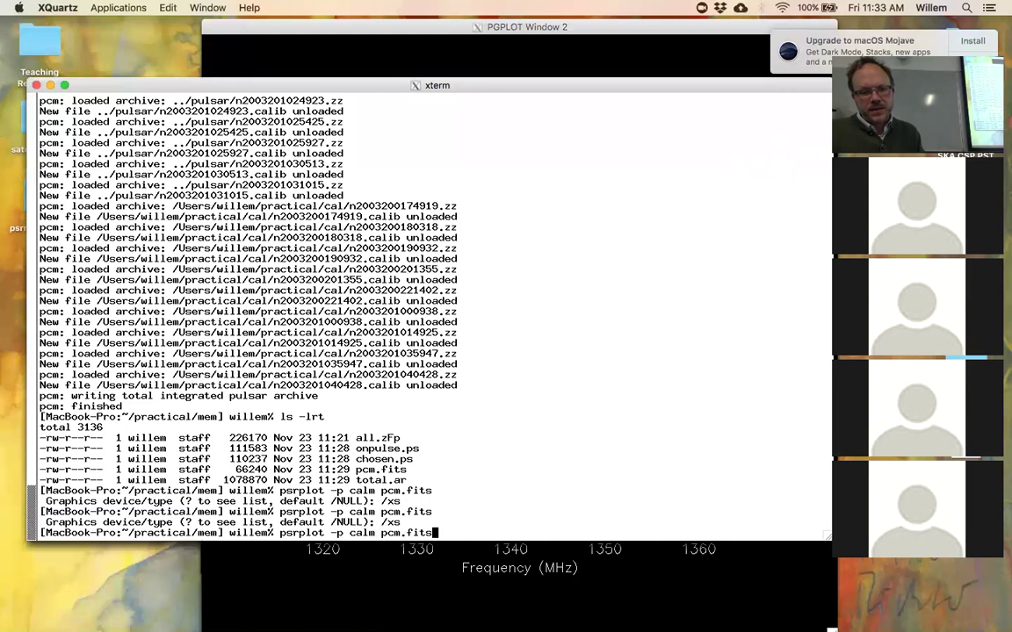
key(Left)
key(Left)
key(Left)
key(Left)
key(Left)
key(Left)
key(Left)
key(Left)
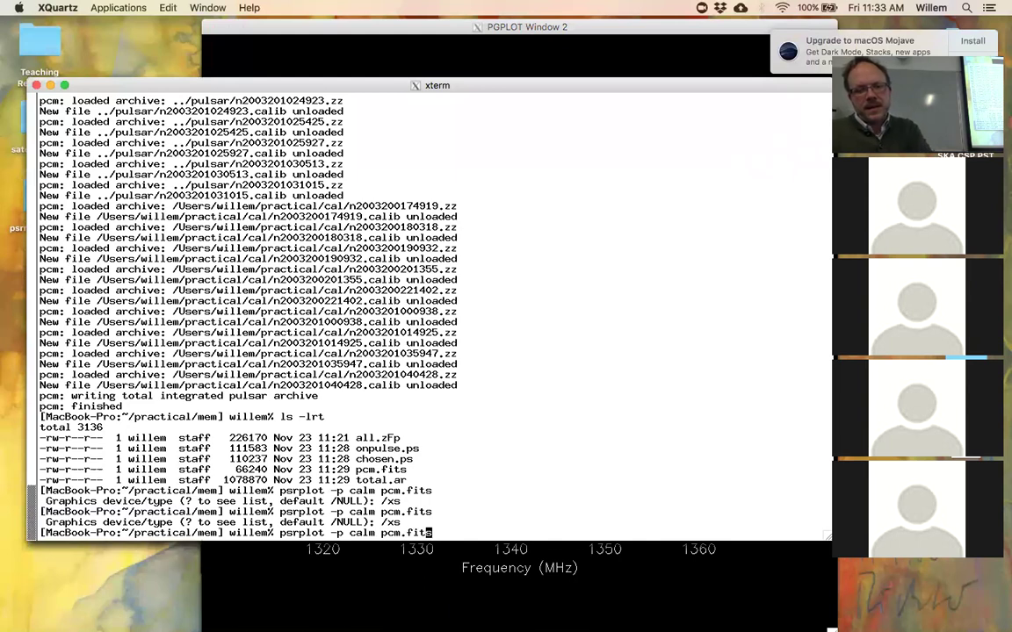
text(-c)
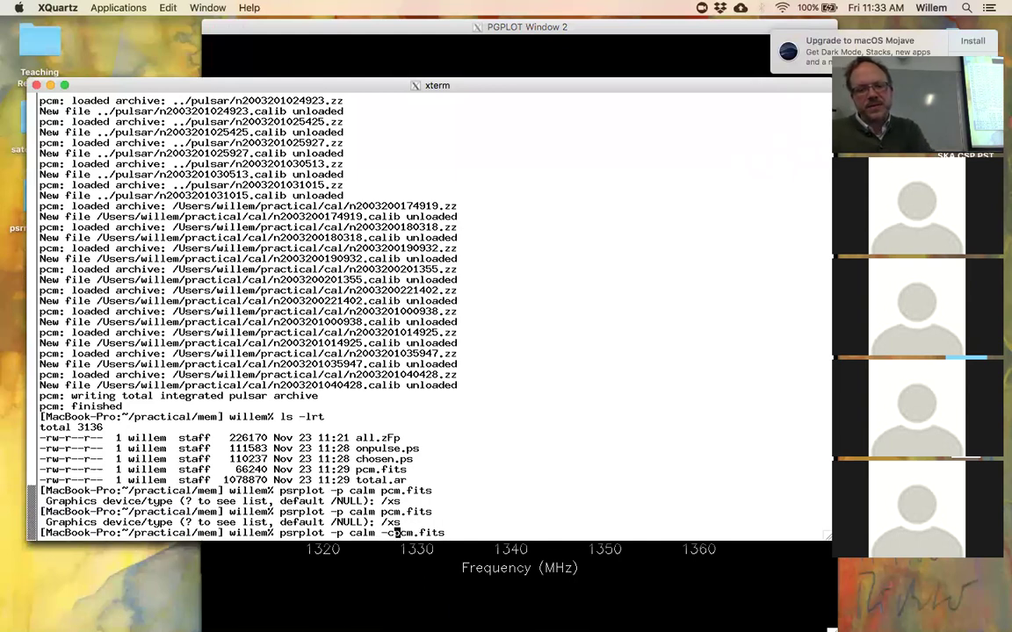
text( calp=)
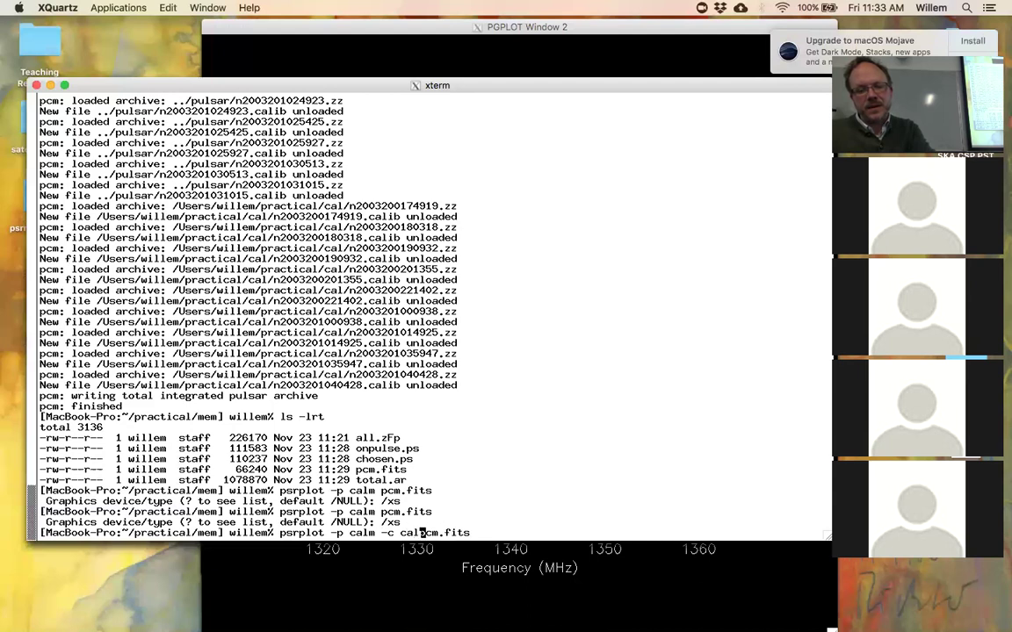
text(1 p)
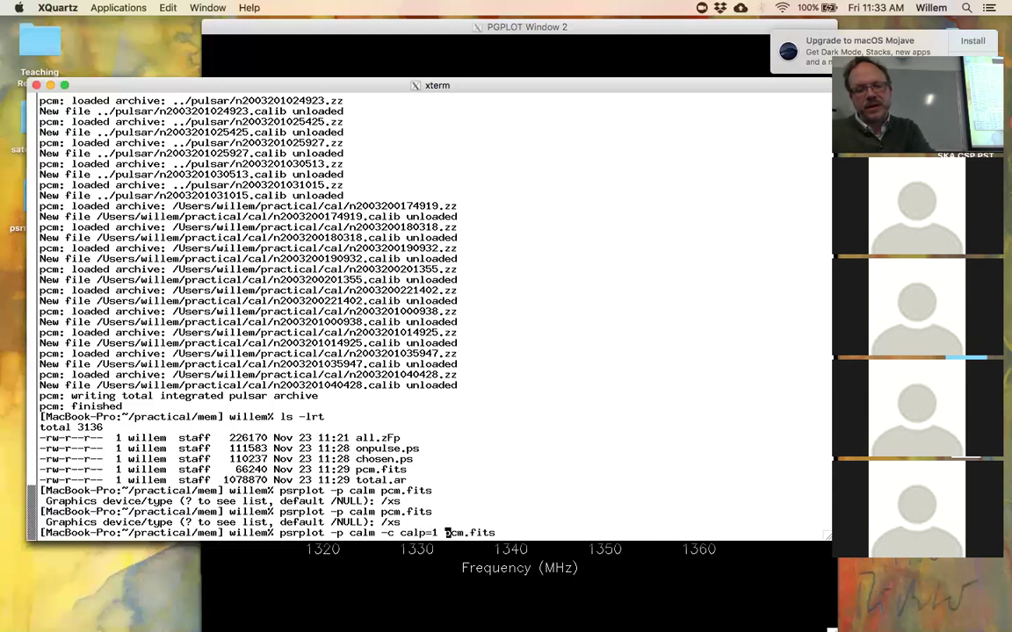
key(Return)
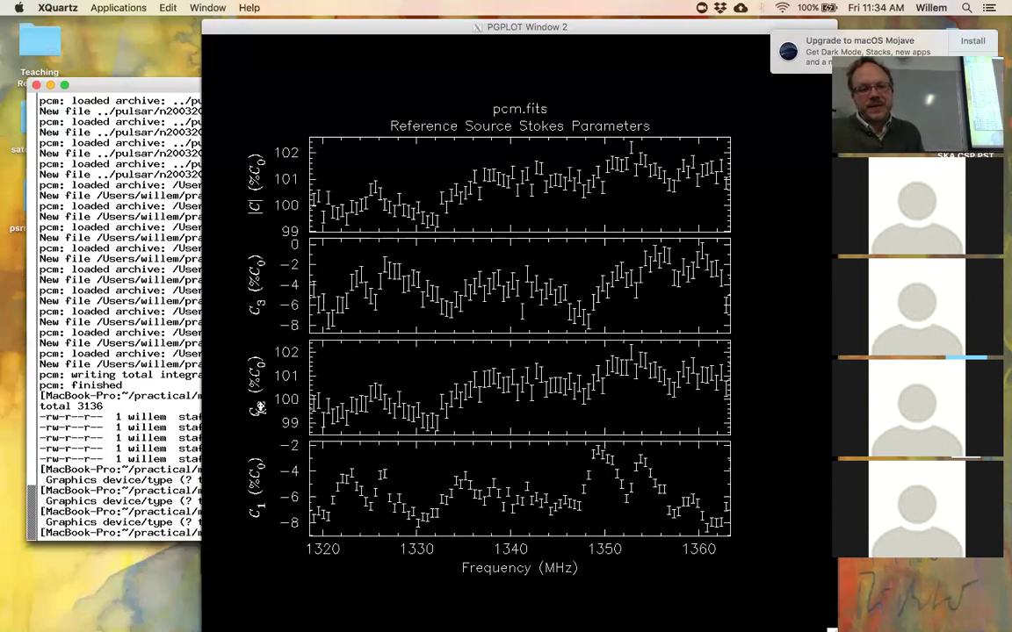
click(255, 367)
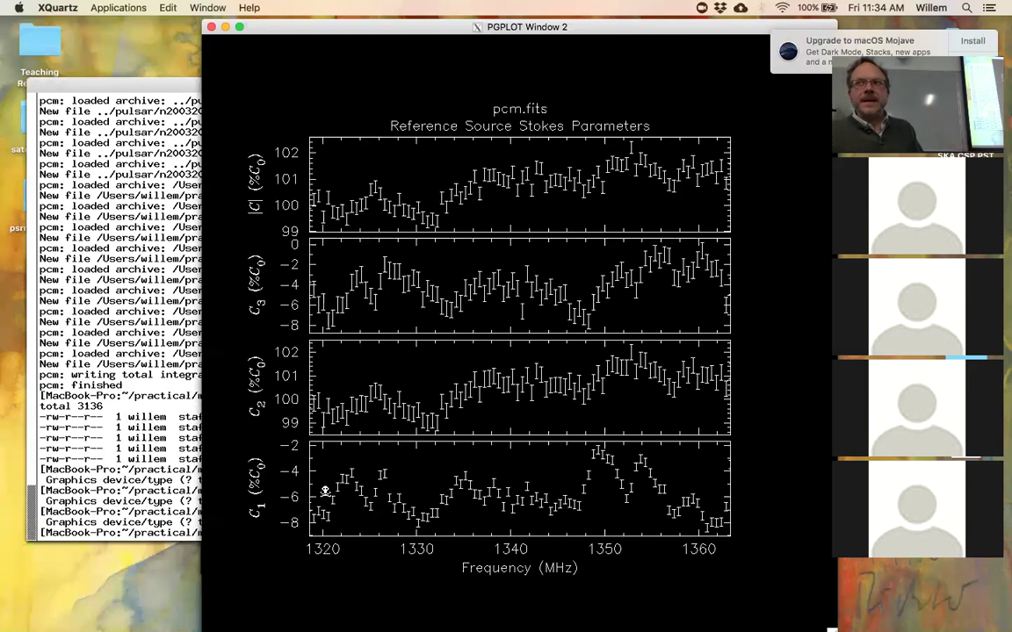
- Plot the goodness of fit of pcm.fits by replacing calp=1 with gof=1 in the psrplot command, on /xs
click(106, 332)
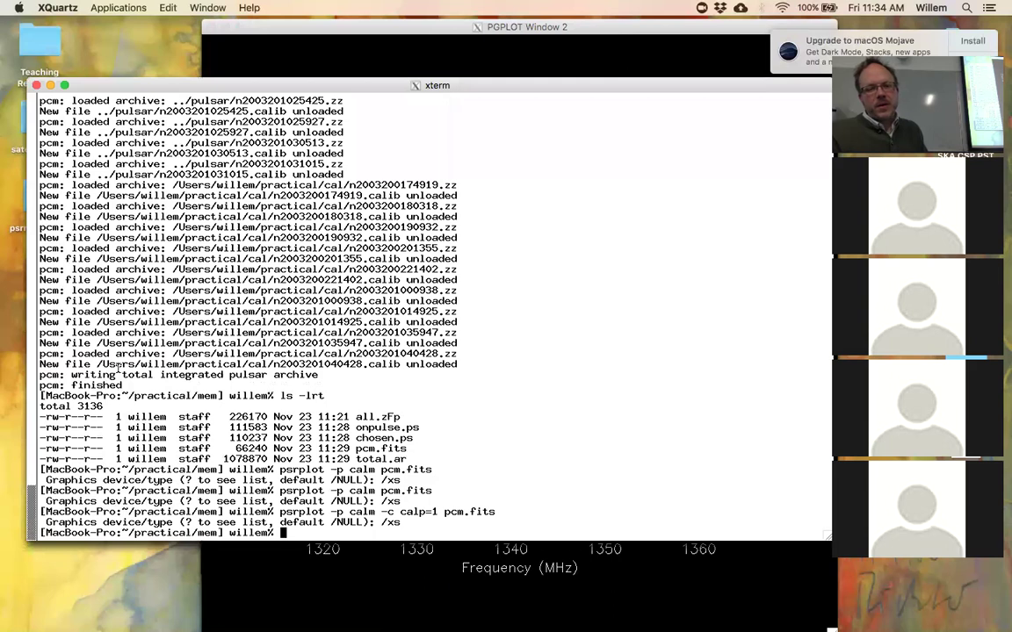
key(Up)
key(Left)
key(Left)
key(Left)
key(Left)
key(Left)
key(Left)
key(Left)
key(Left)
key(Left)
key(Left)
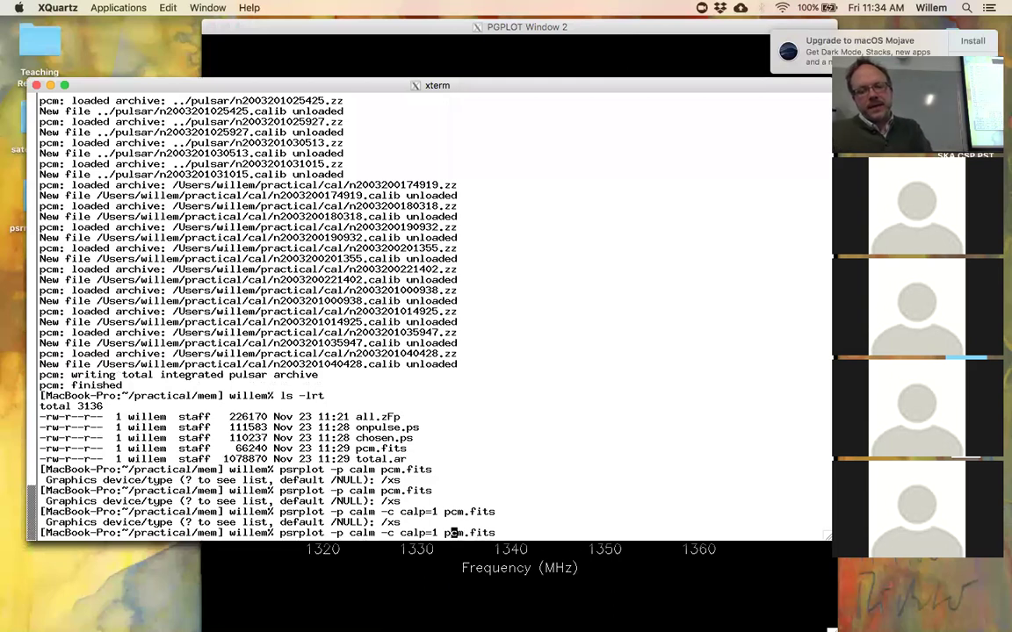
key(BackSpace)
key(BackSpace)
key(BackSpace)
key(BackSpace)
key(BackSpace)
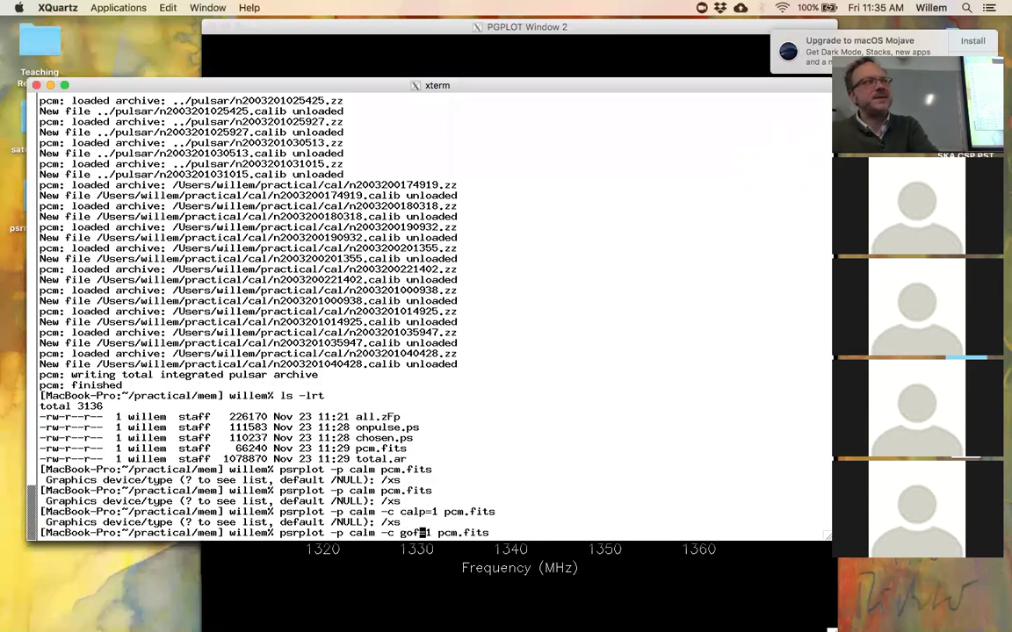
key(Return)
text(/xs)
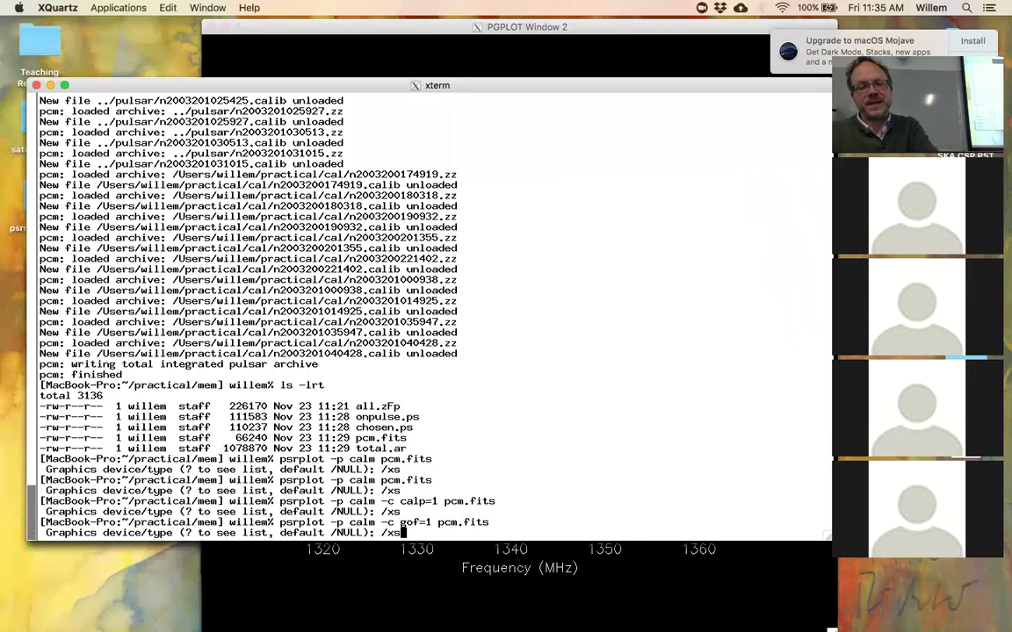
key(Return)
click(249, 409)
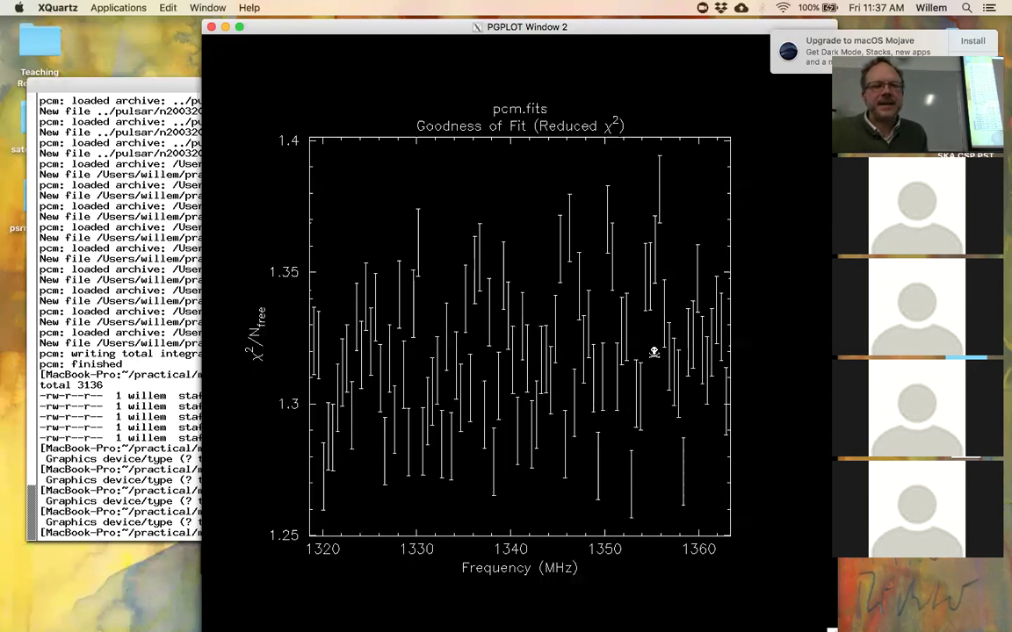
- Show the pac help and highlight the -S option for using the complete Reception model
click(167, 313)
text(pac -h)
key(Return)
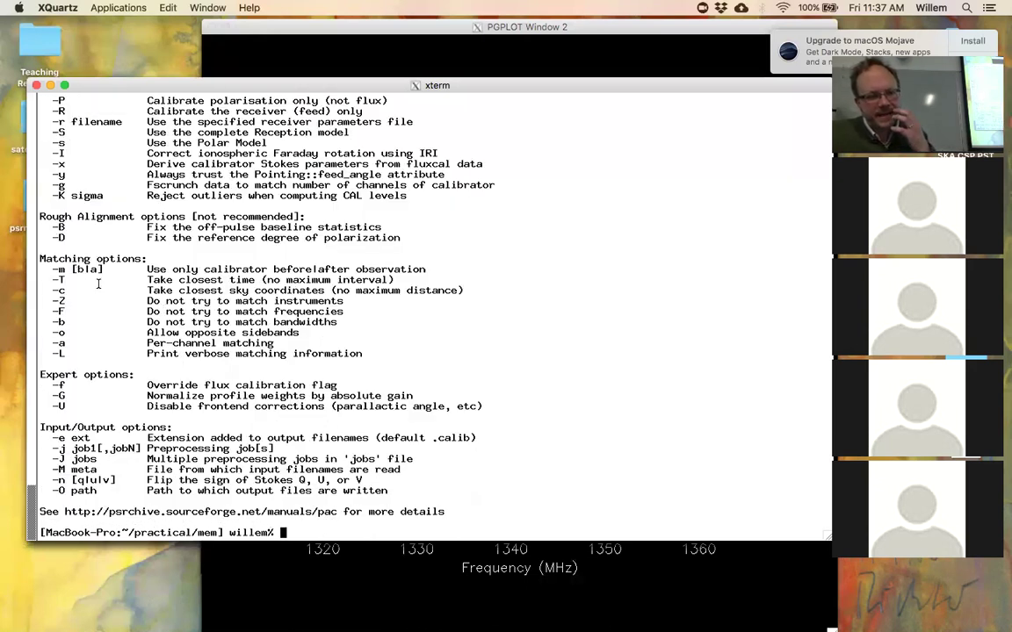
scroll(79, 268, up, 4)
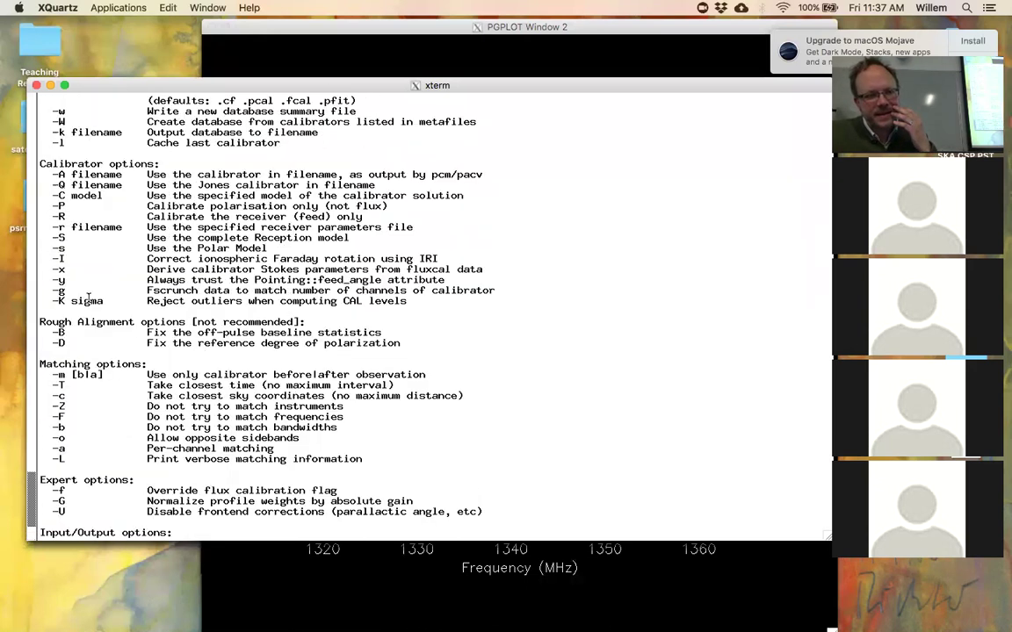
triple_click(189, 238)
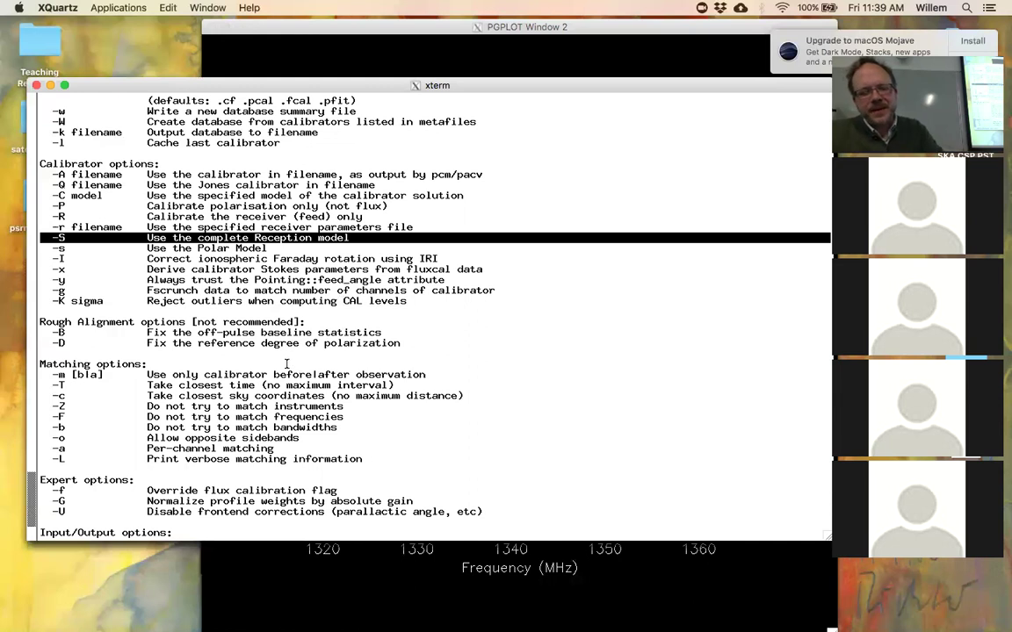
- Create a mem-Y directory in the parent practical folder and change into it
key(Return)
text(cd ../)
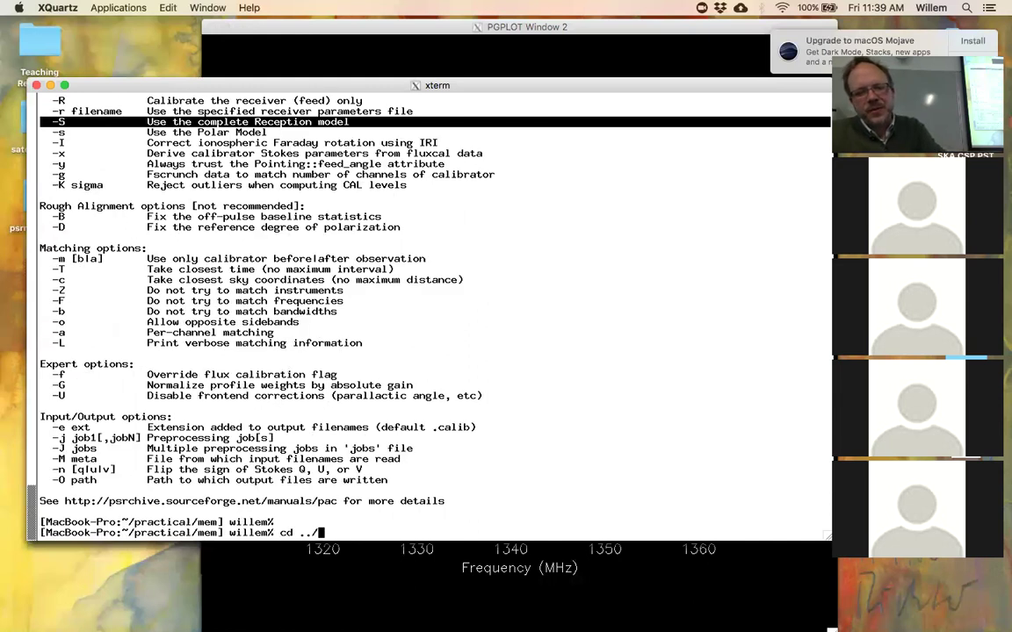
key(Return)
text(mkdir mem-Y)
key(Return)
text(cd mem-Y)
key(Return)
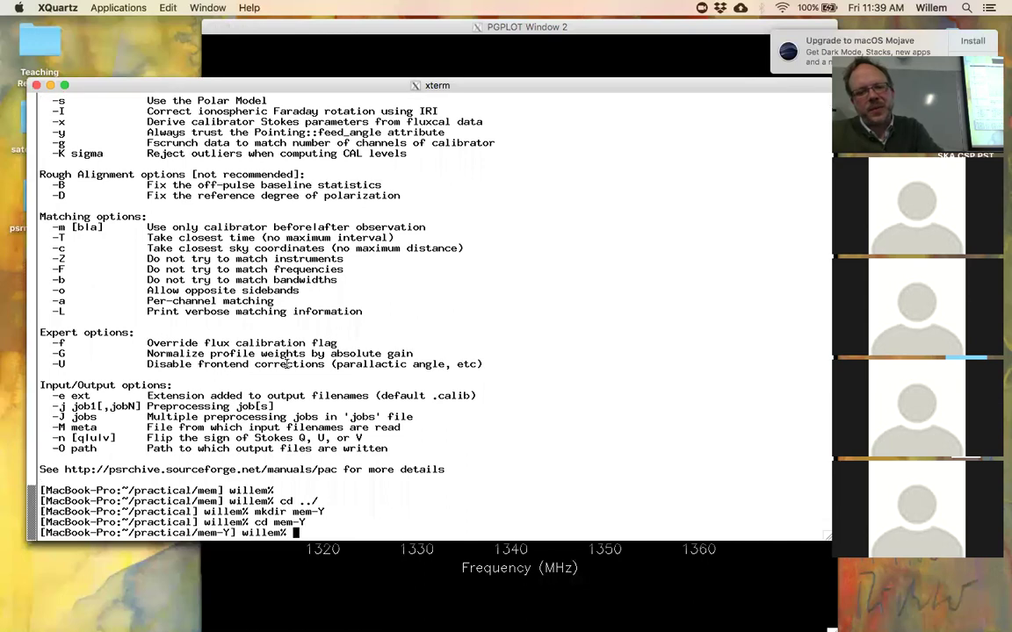
- Rerun the earlier pcm fit from mem-Y: pcm -d ../cal/database.txt -c ../pulsar/calib.TT -m bri00e19 -s -t 4 -Y ../pulsar/*.zz
text(cd ../)
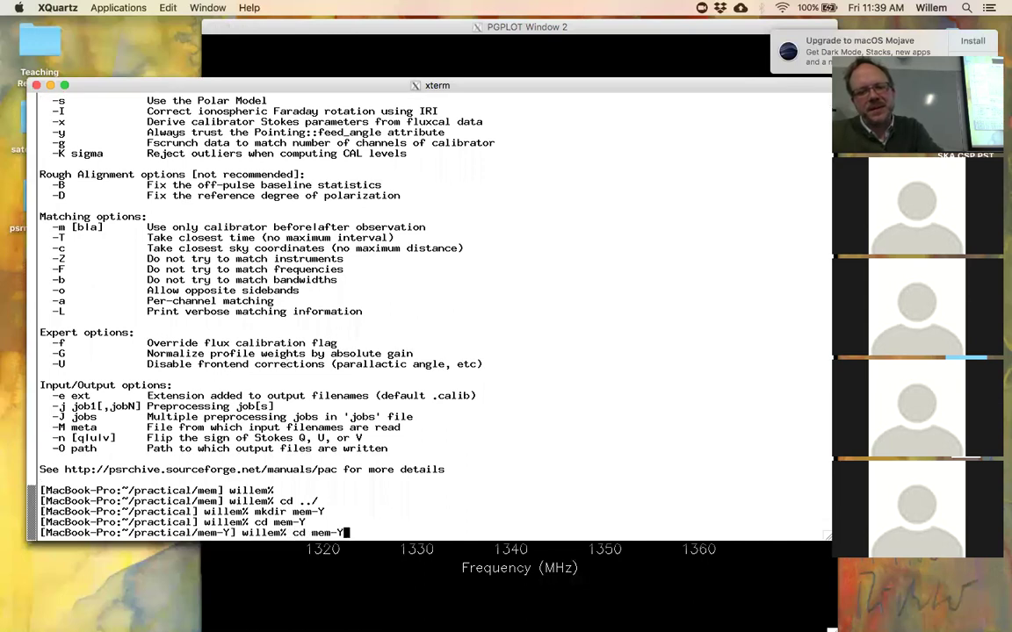
key(ctrl+c)
text(zz)
key(ctrl+c)
text(pcm)
key(Up)
key(Left)
key(Left)
key(Left)
key(Left)
key(Left)
key(Left)
key(Left)
key(Left)
key(Left)
key(Left)
key(Left)
key(Left)
key(Left)
key(Left)
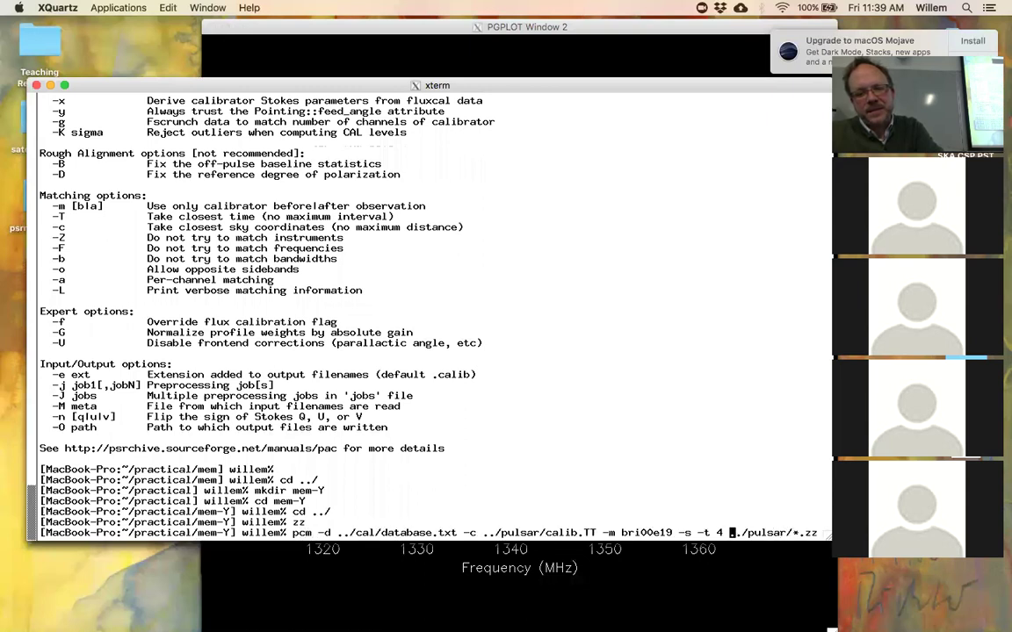
text(-Y)
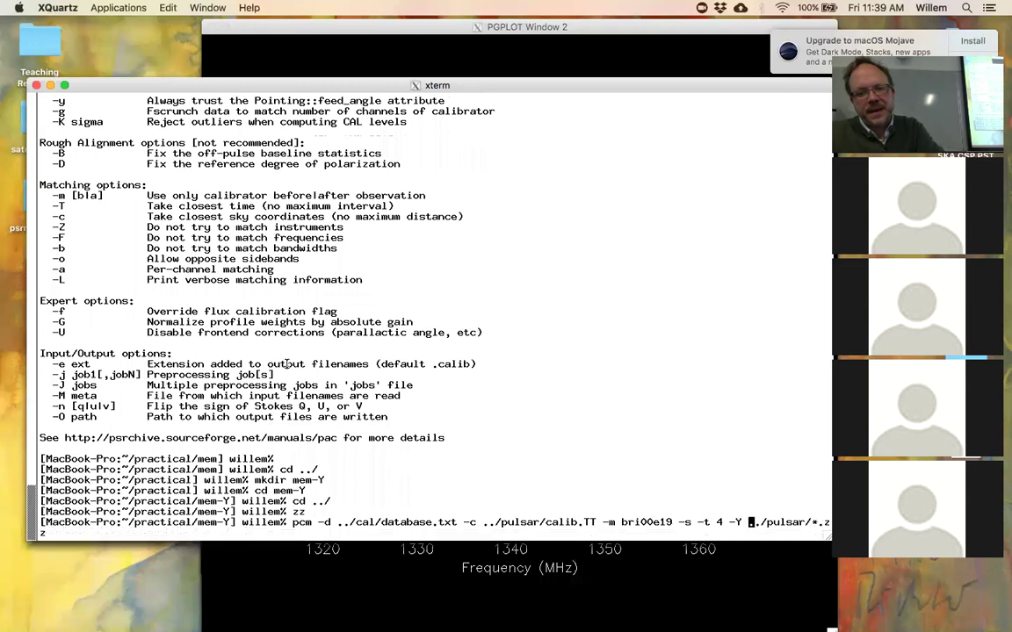
key(Return)
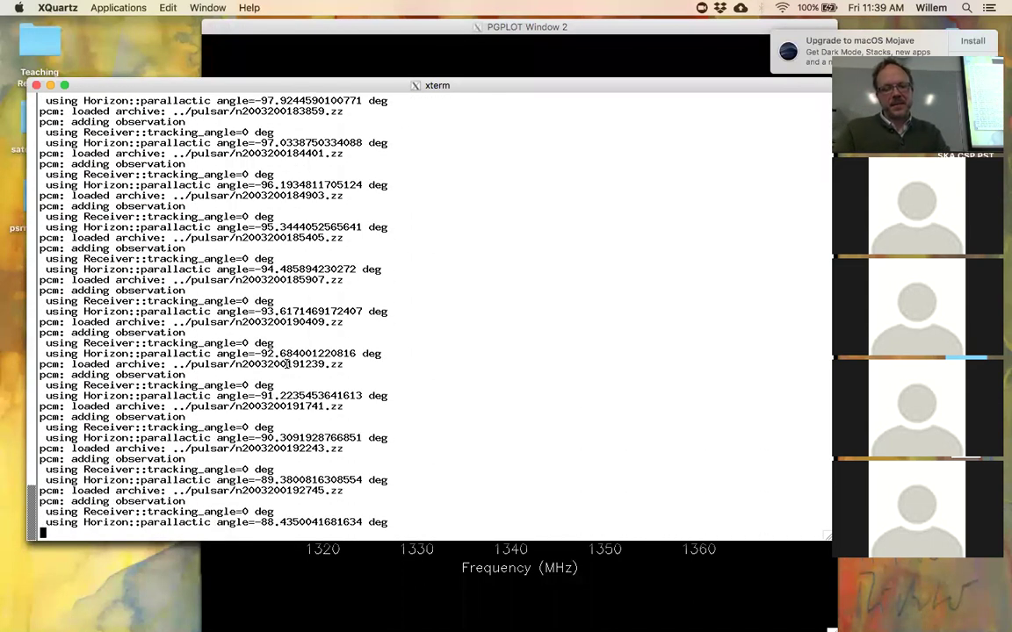
- Open a second xterm window, create a metm directory inside practical, and change into it
key(super+n)
drag(287, 25, 411, 61)
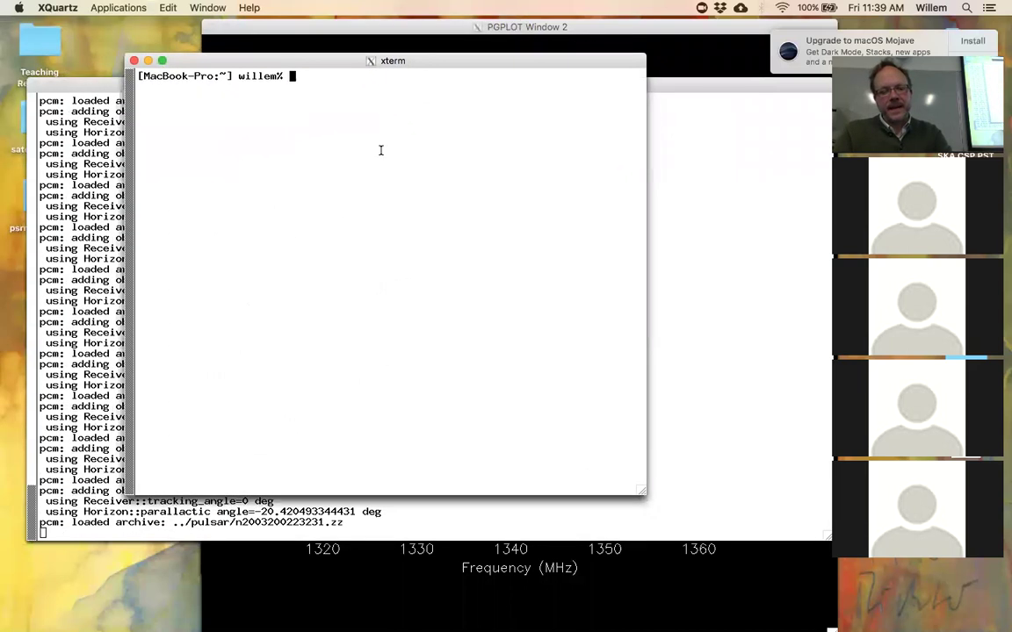
text(cd practical/)
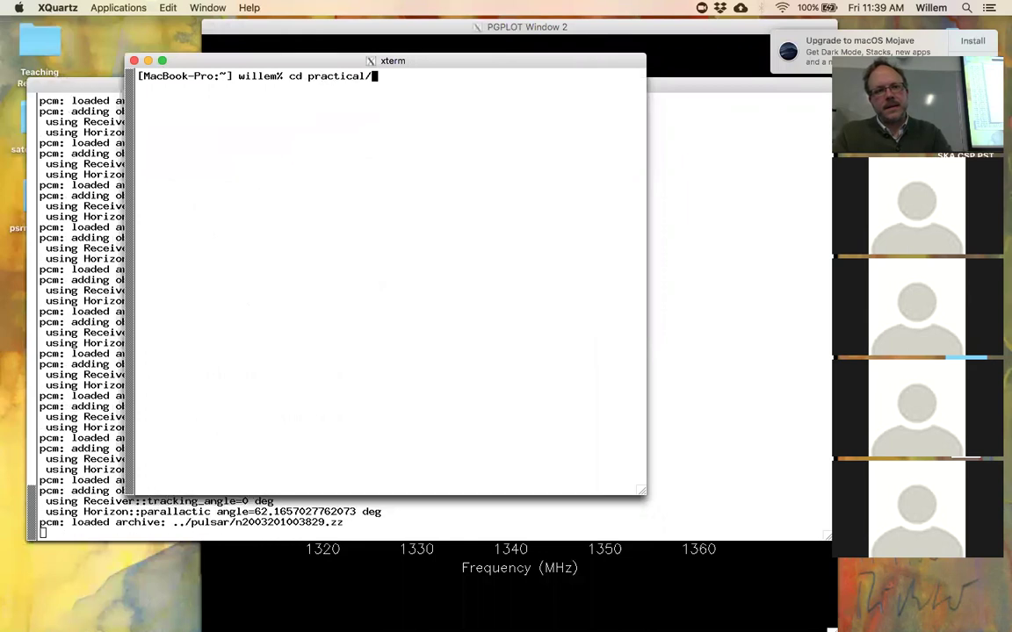
key(Return)
text(mkdir m)
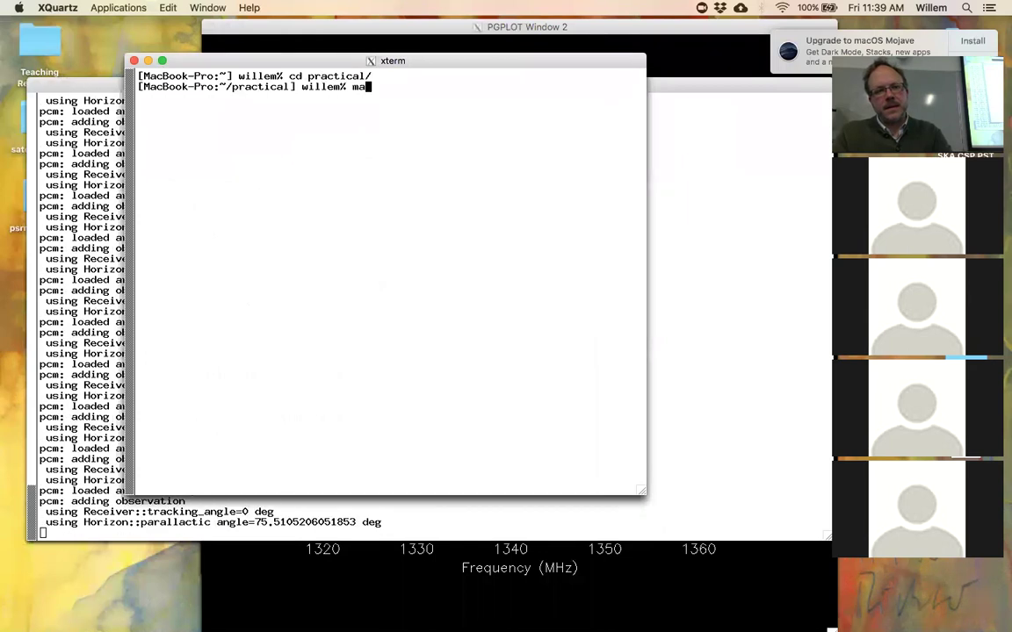
text(etm)
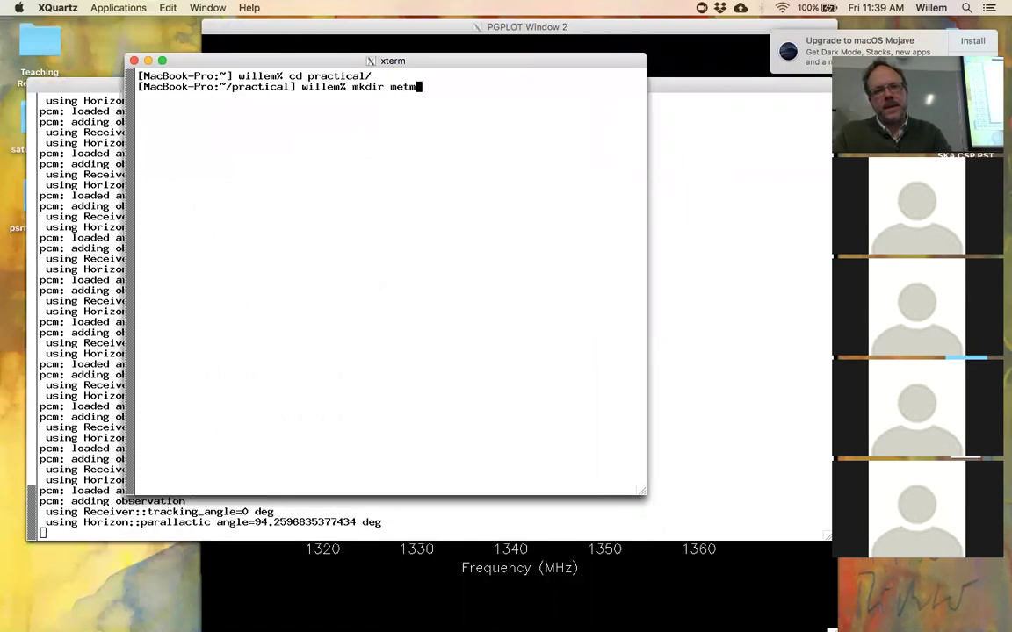
key(Return)
text(cd metm/)
key(Tab)
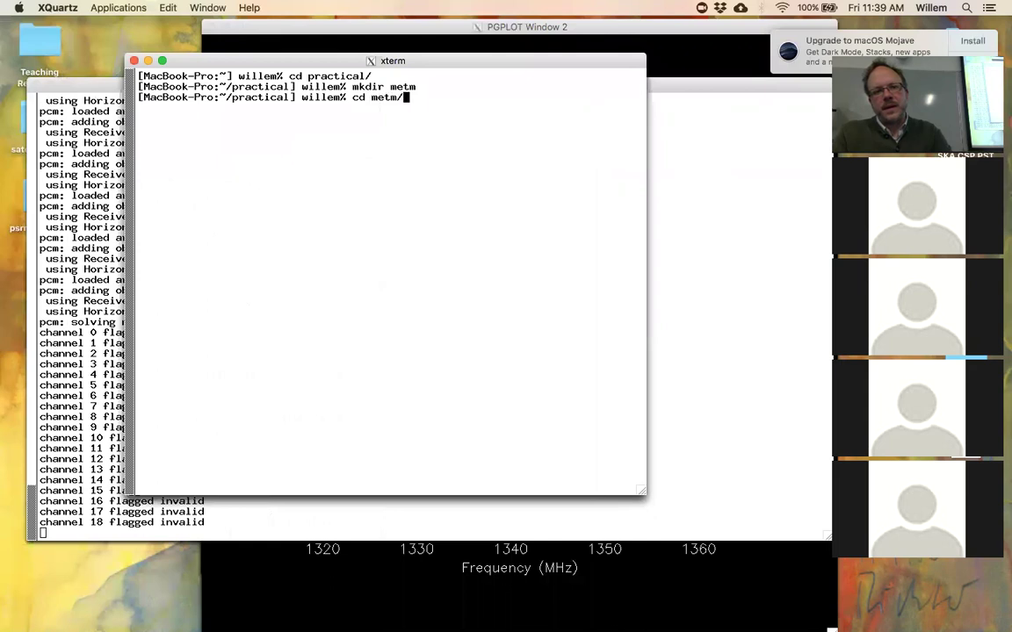
key(Return)
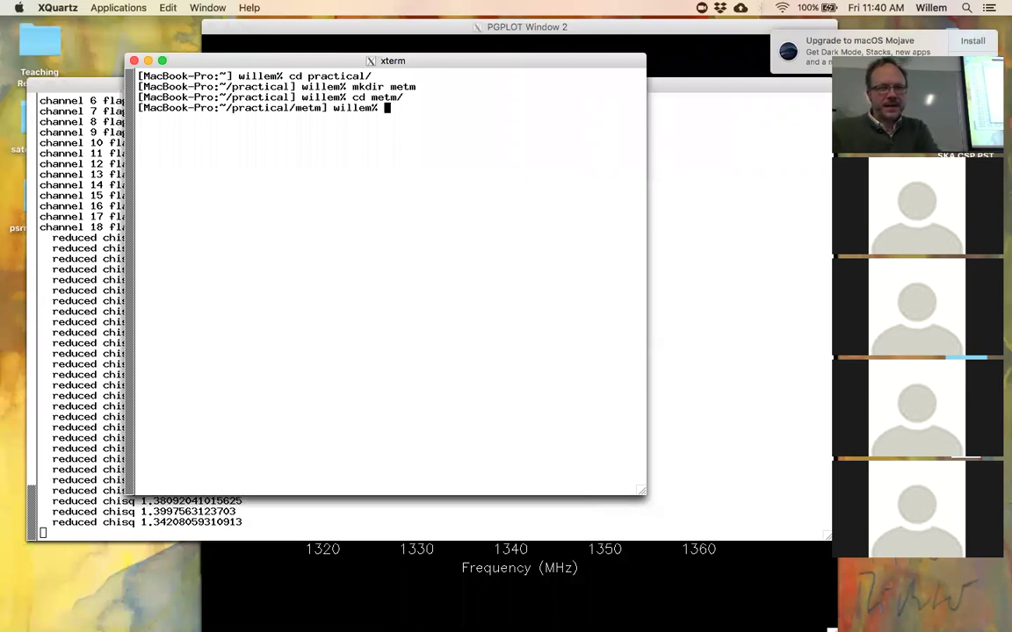
- Run pcm on ../pulsar/n2003200211233.zz with the -H option and ../mem/total.ar as the -S standard
text(pcm -)
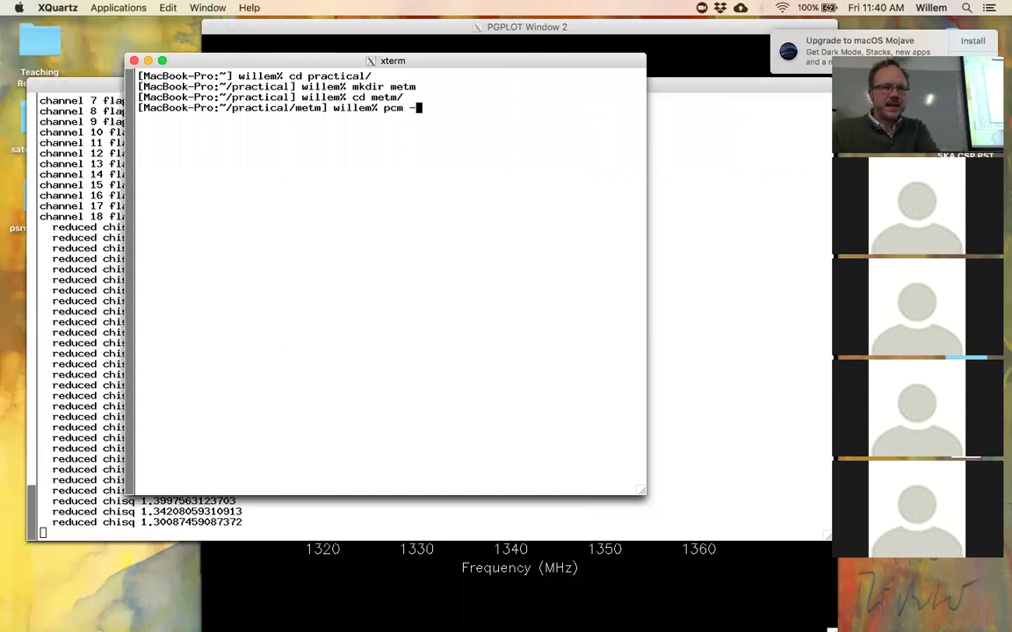
text(S ../mem/total.ar )
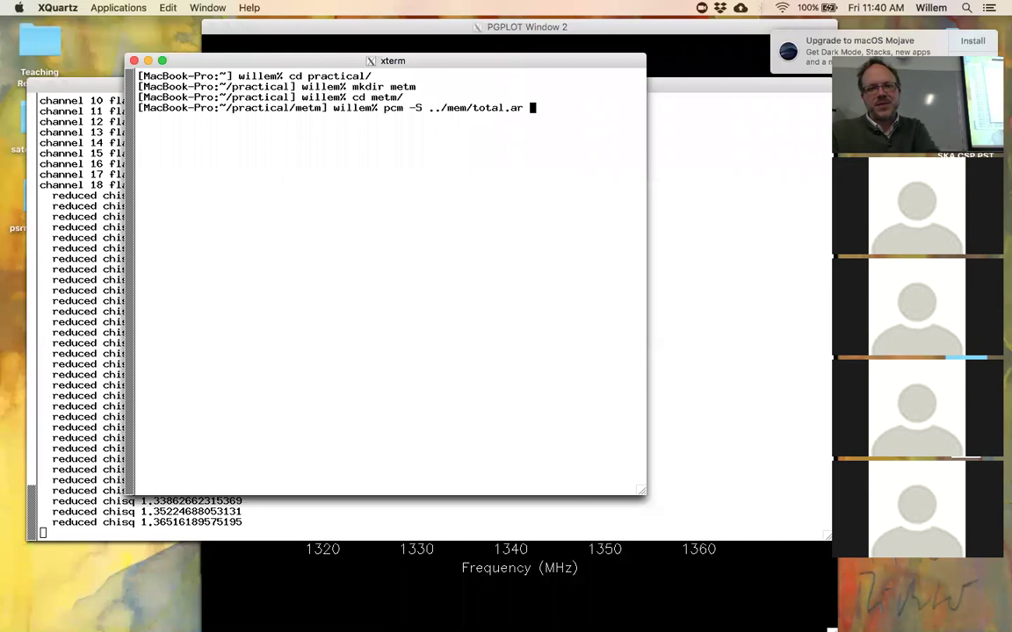
text(-H)
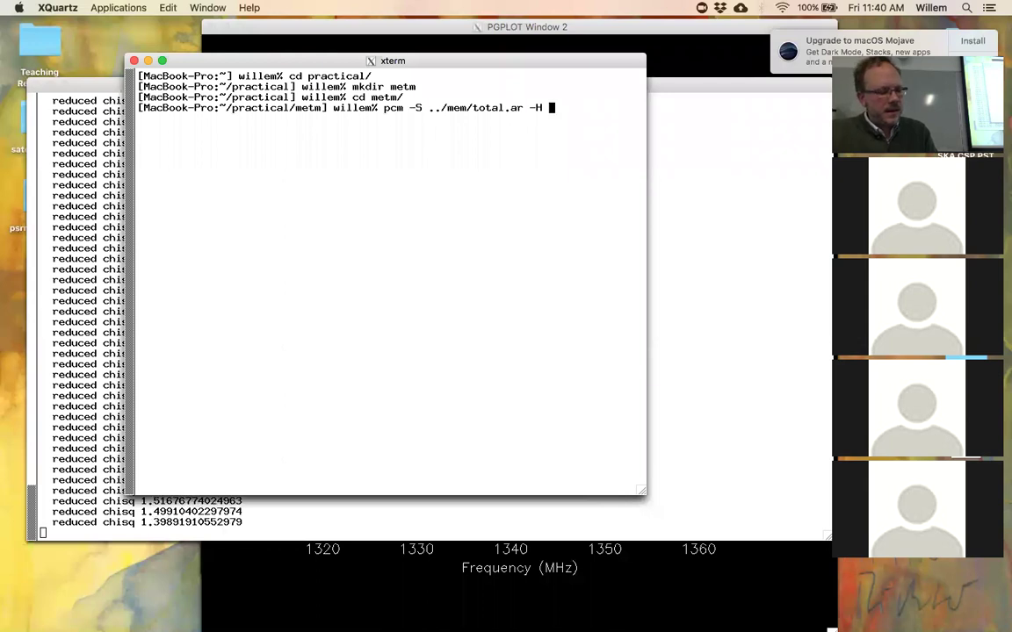
text(../)
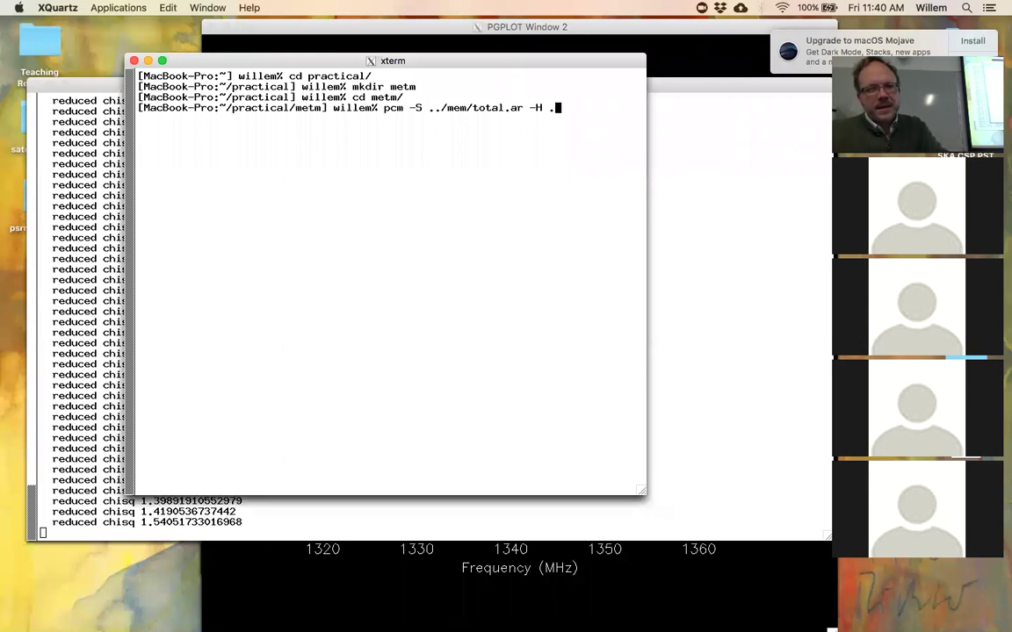
text(pulsar/)
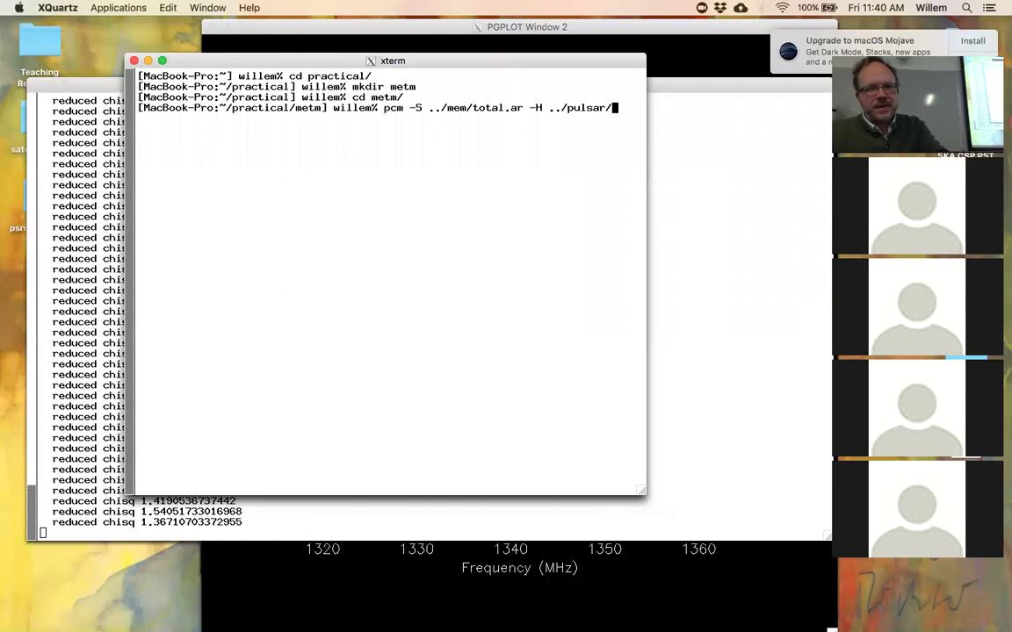
text(n200320)
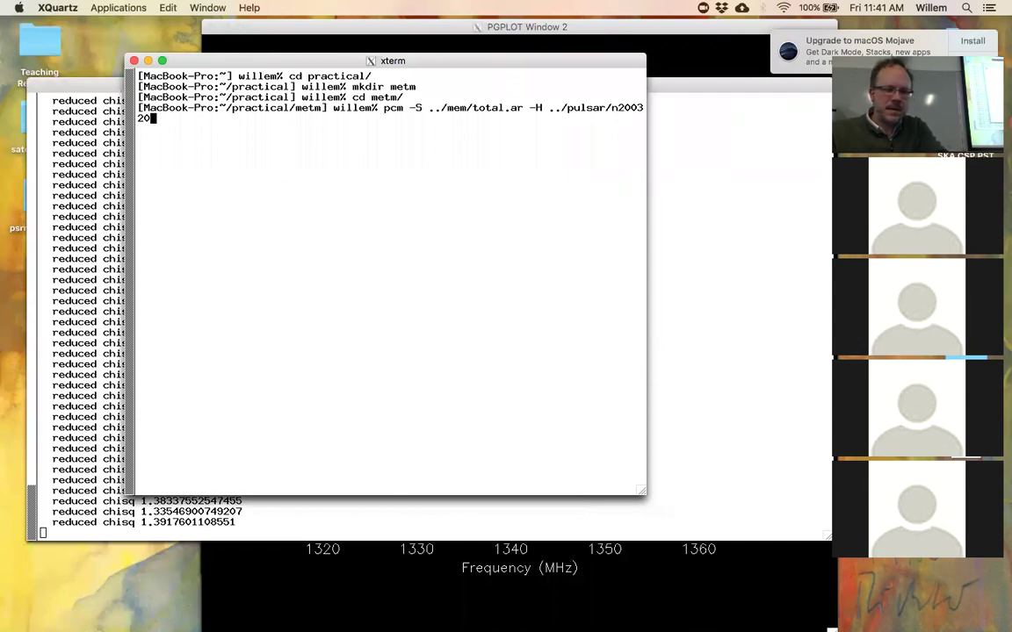
text(00)
text(2)
text(11)
key(BackSpace)
key(BackSpace)
key(BackSpace)
key(BackSpace)
key(BackSpace)
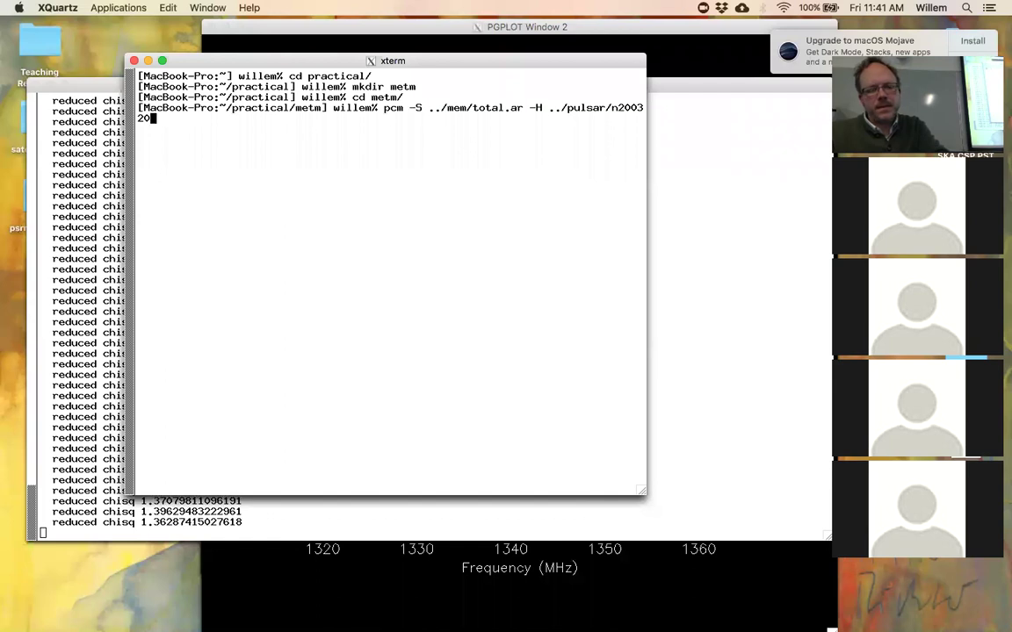
key(Tab)
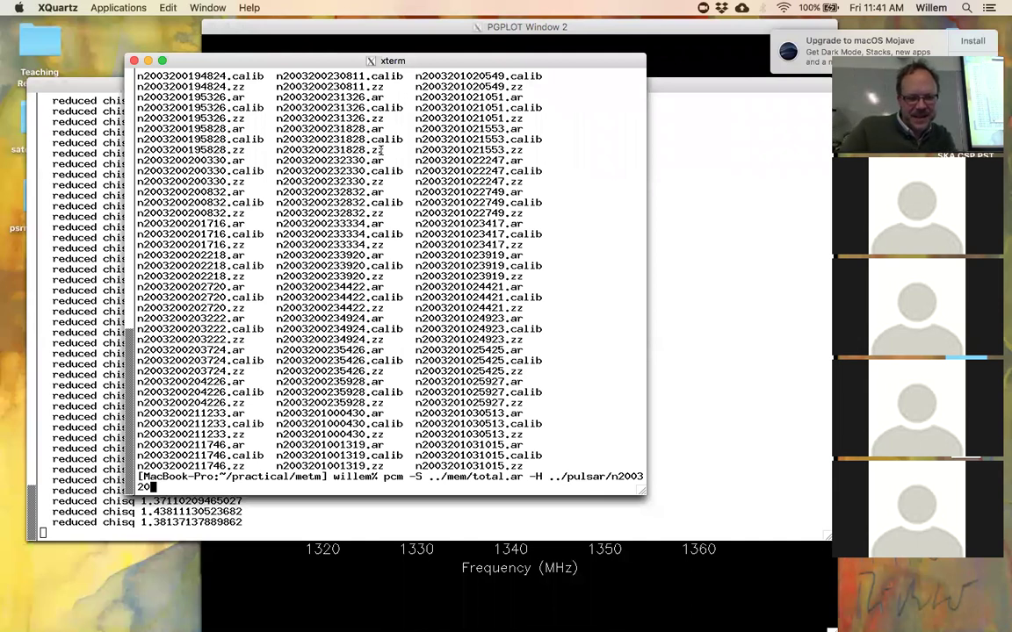
text(02)
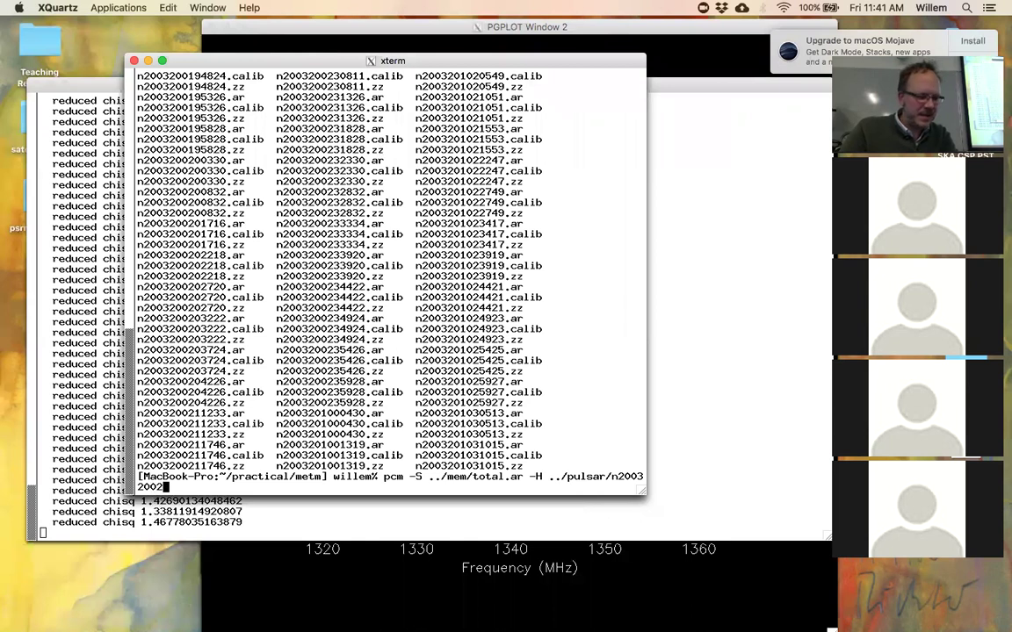
text(11233)
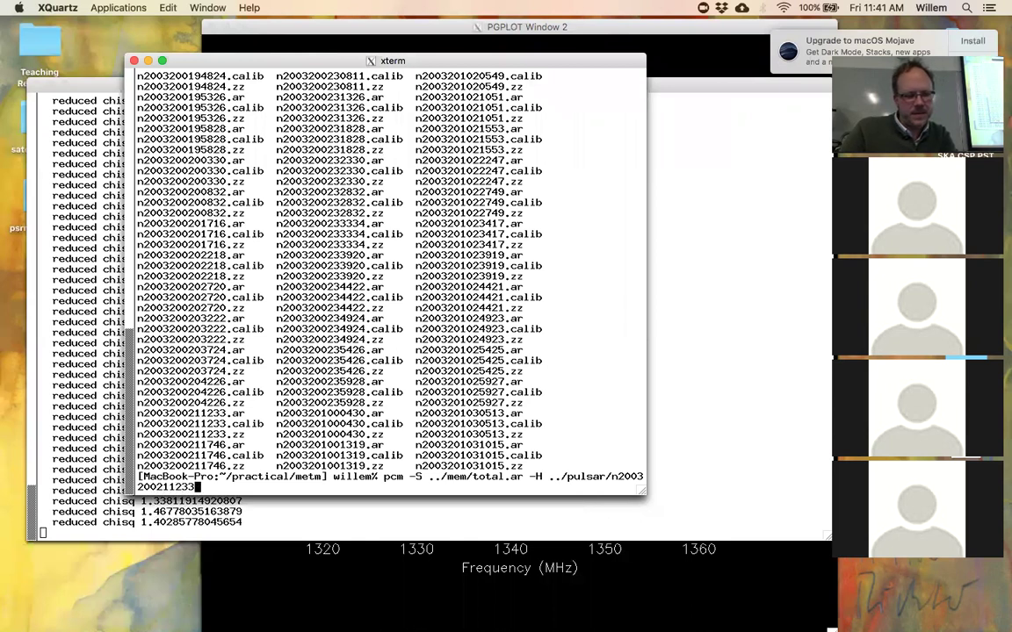
text(.zz)
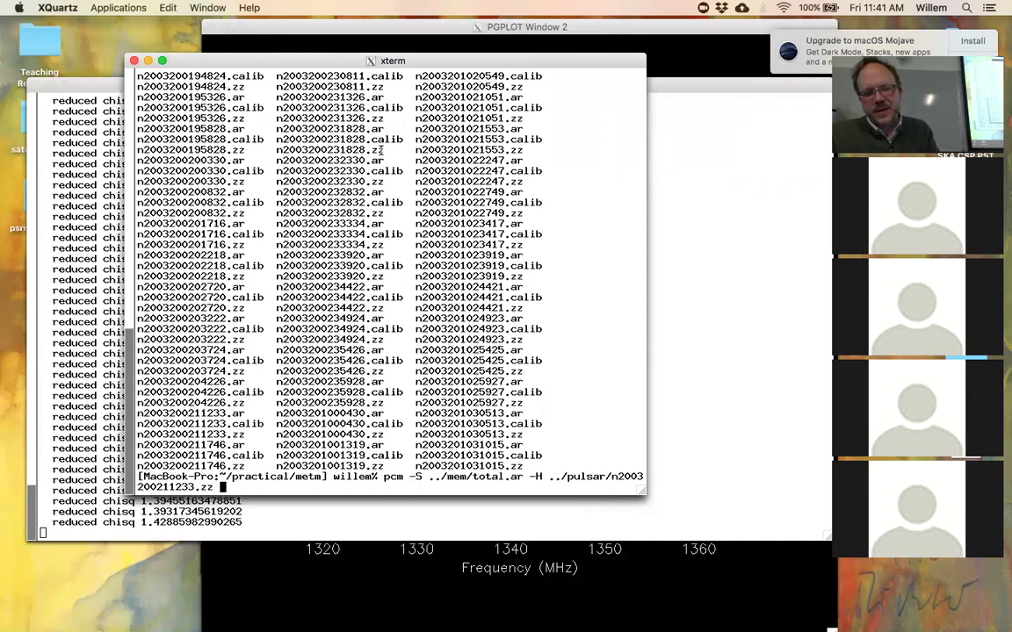
key(Return)
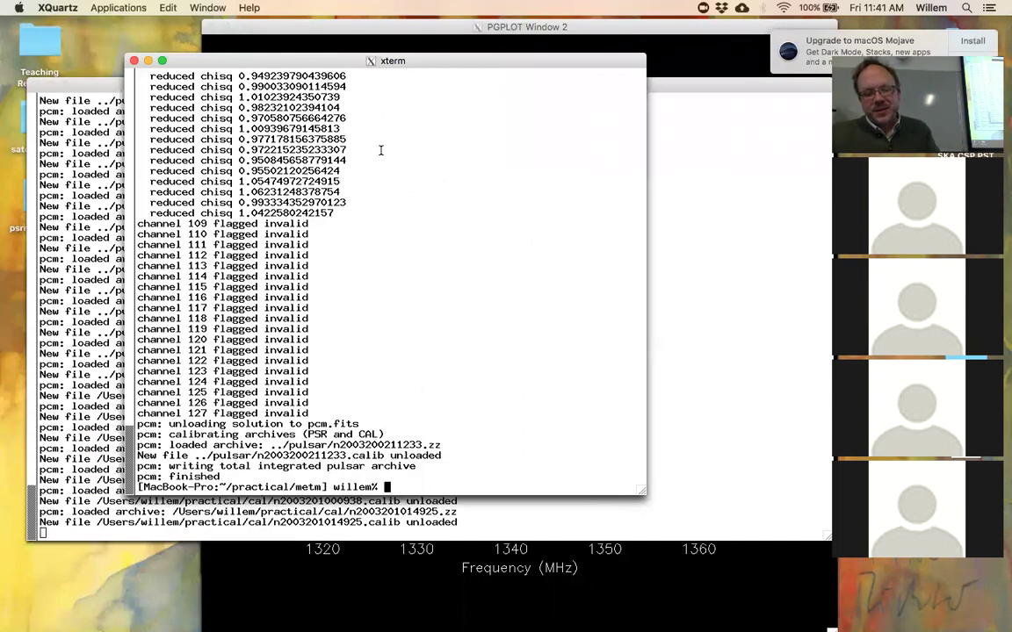
- List the metm directory's files and plot pcm.fits with psrplot -p calm on /xs
text(ls)
key(Return)
text(psrplot)
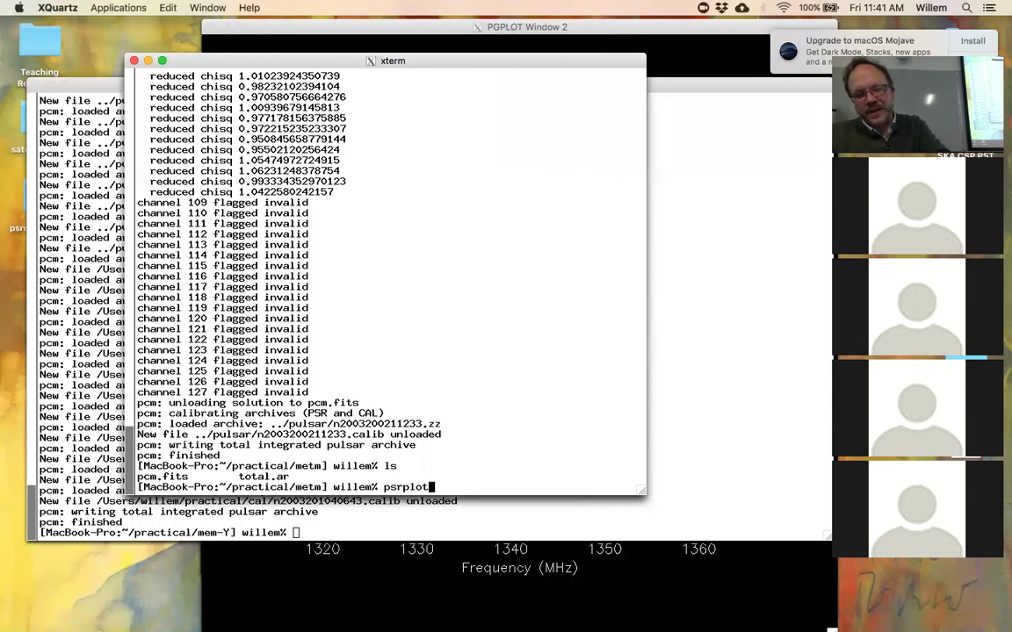
text(-p c)
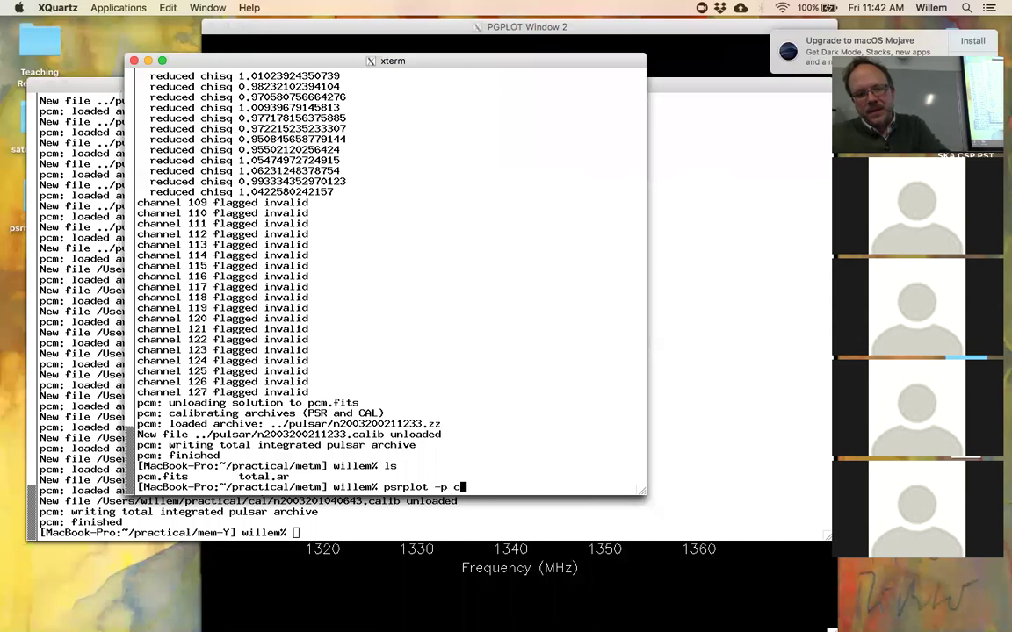
text(alm pcm.fits)
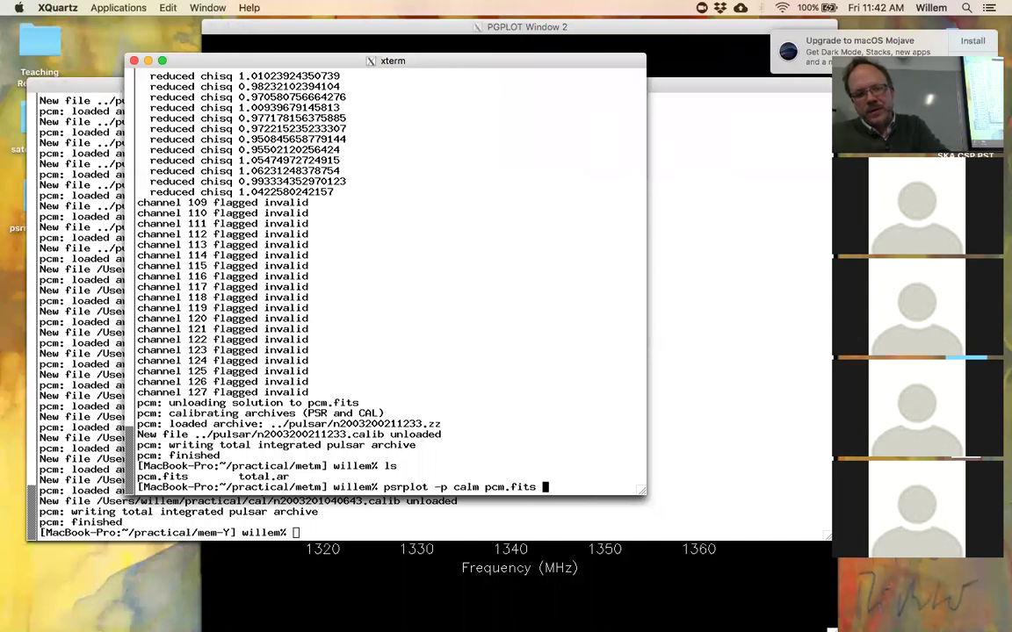
key(Return)
text(/xs)
key(Return)
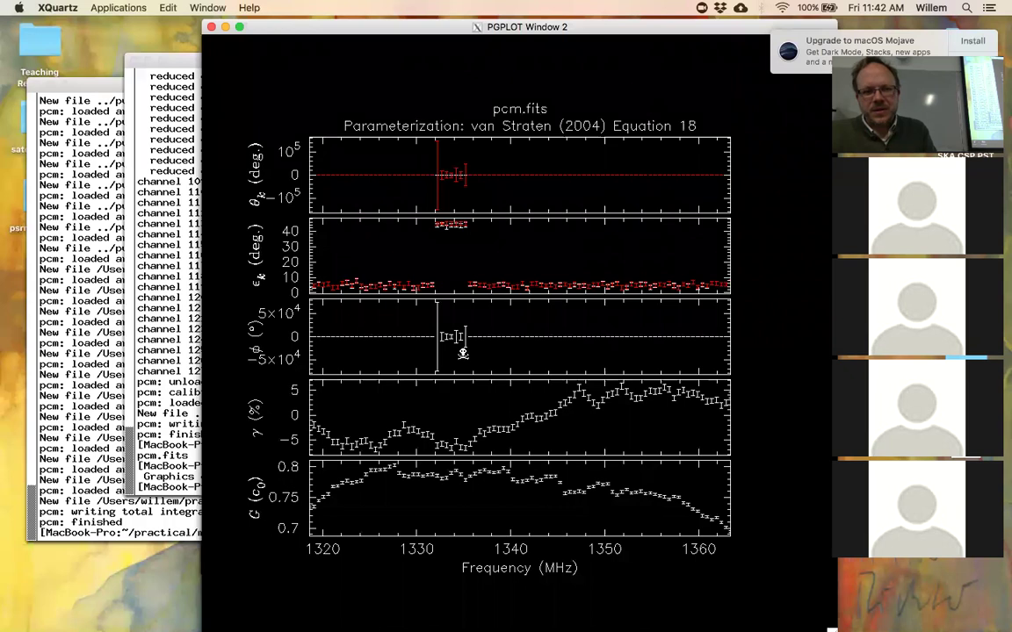
- Rerun the metm pcm command with -d ../cal/database.txt inserted before -H
click(194, 308)
key(Up)
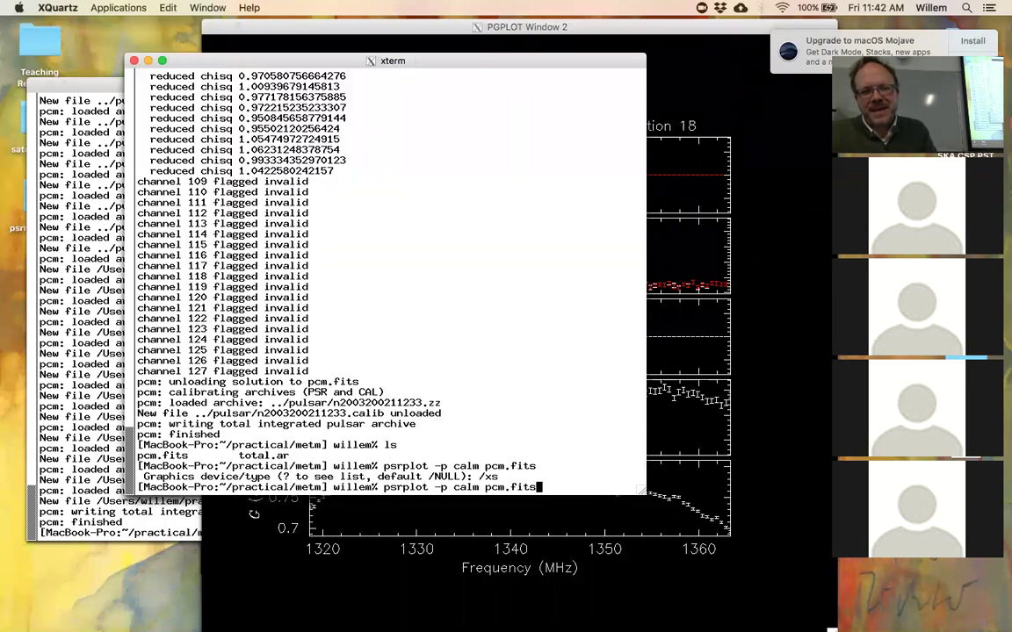
key(Up)
key(Up)
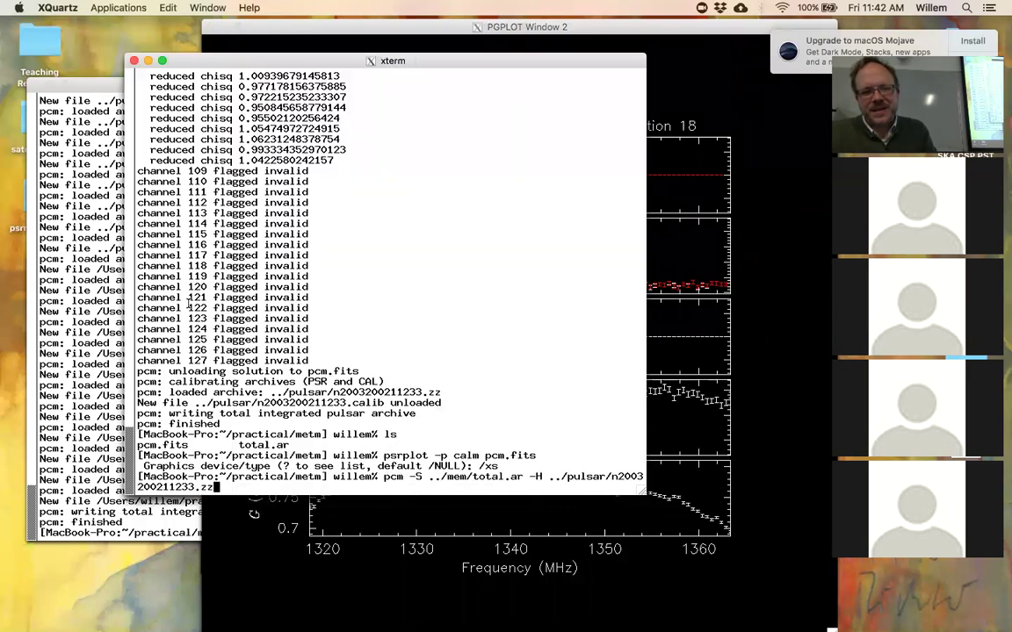
key(Left)
text(-c)
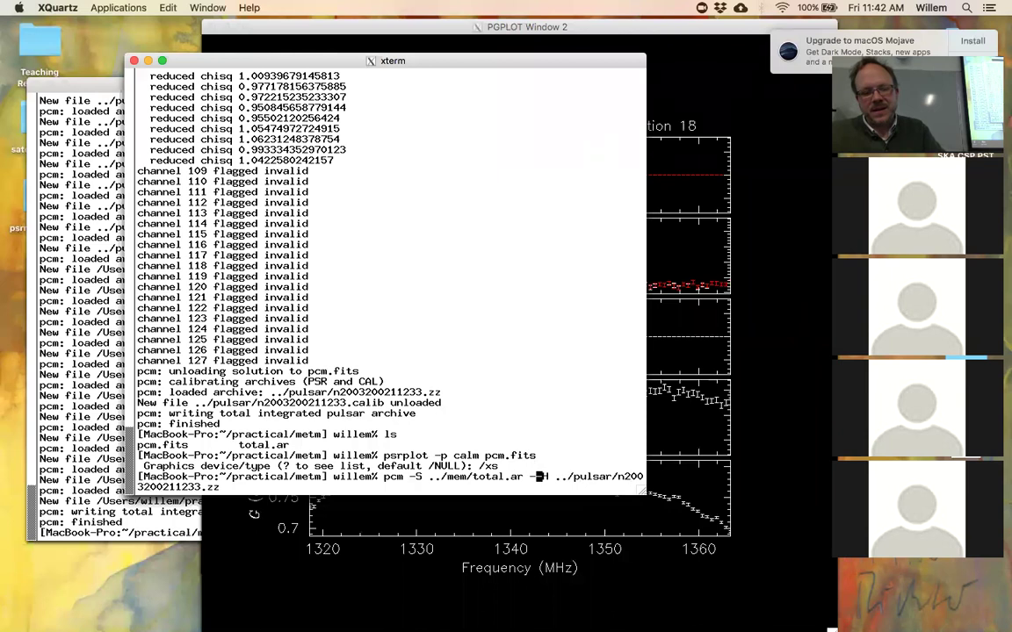
key(BackSpace)
text(d ../cal/da)
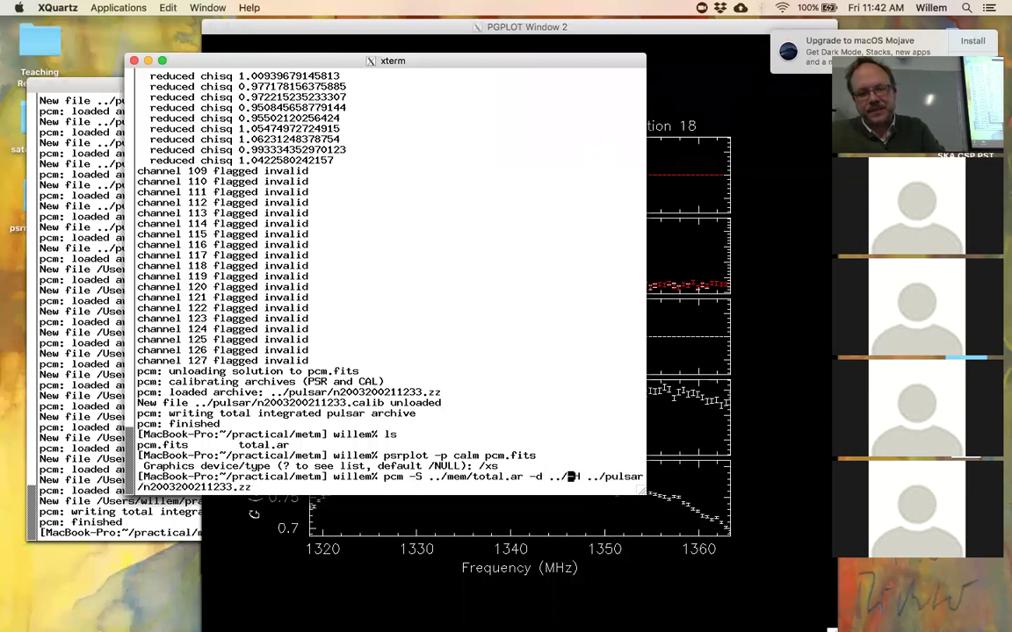
key(Tab)
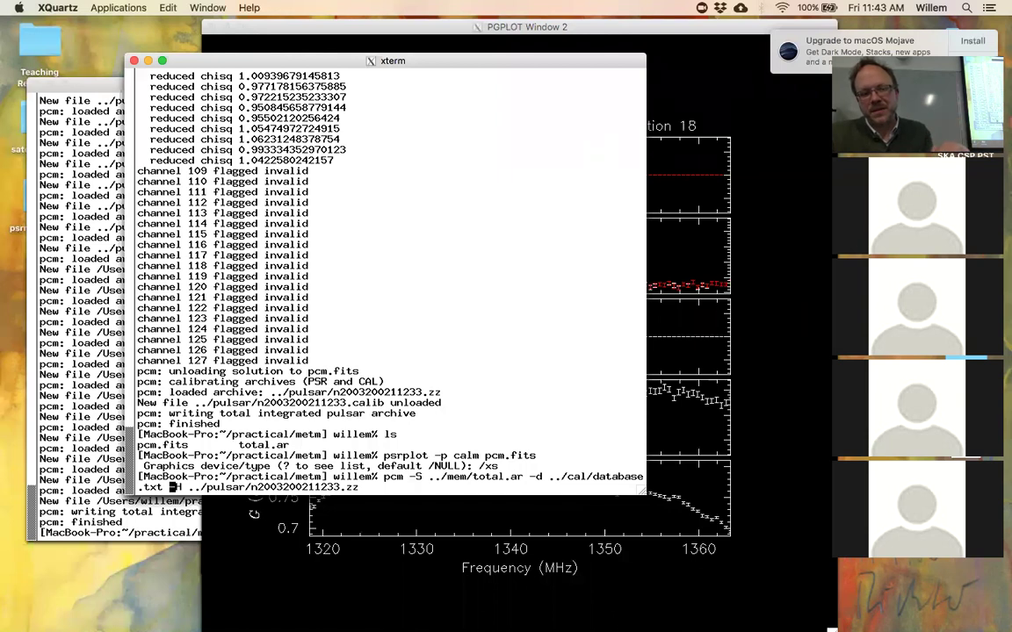
key(Return)
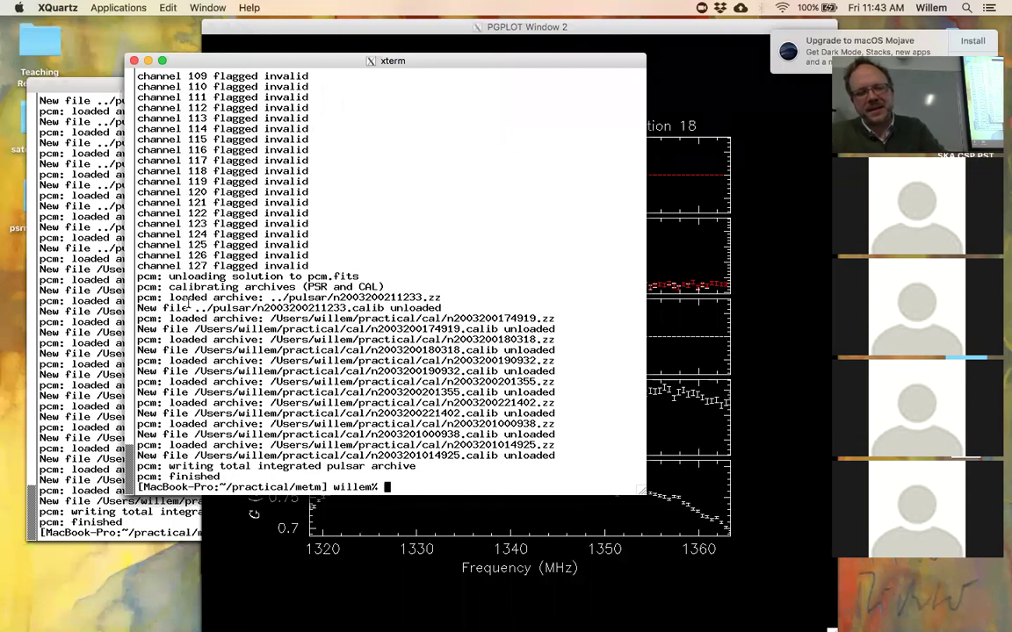
- Replot the recomputed pcm.fits solution with psrplot -p calm on /xs and bring the plot to the front
text(pcm -S ../mem/total.ar -d ../cal/database.txt -H ../pulsar/n2003200211233.zz)
key(Up)
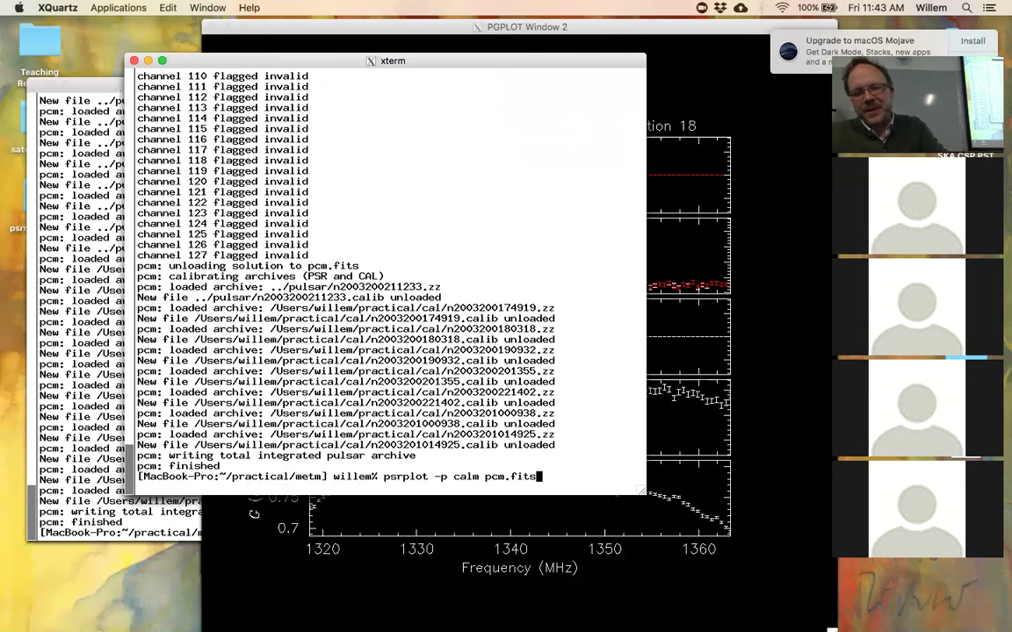
key(Return)
text(/xs)
key(Return)
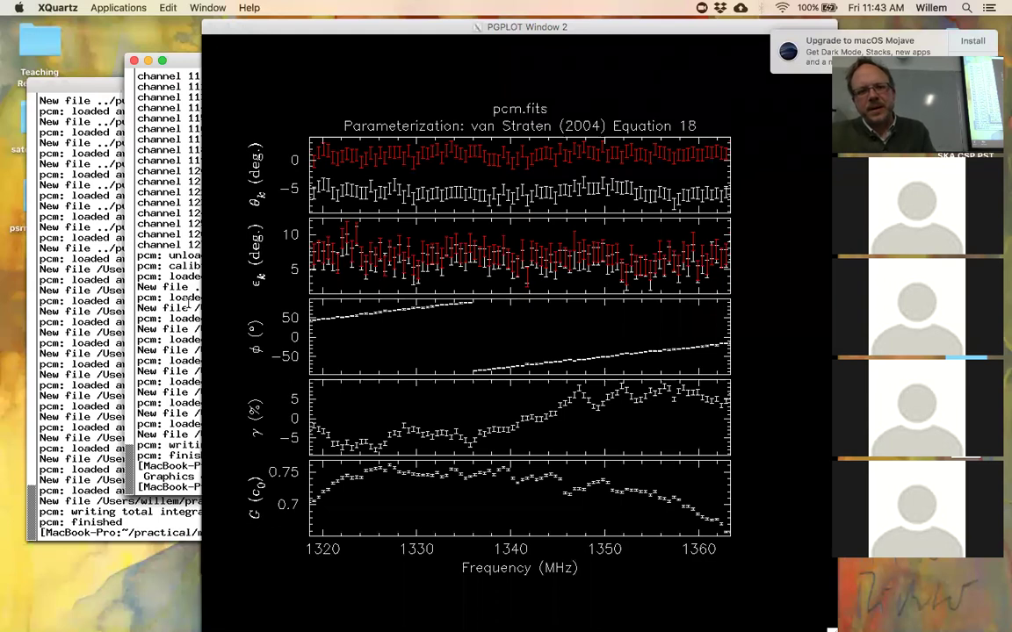
click(460, 195)
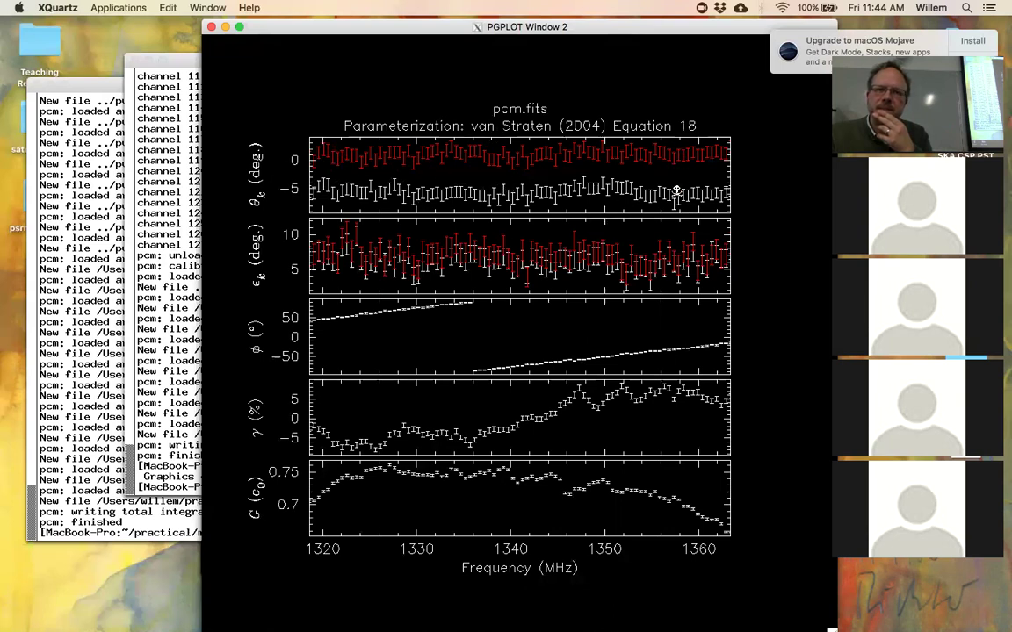
- Rerun the metm pcm command with -m bri00e19 inserted before the ../pulsar/n2003200211233.zz archive
click(176, 222)
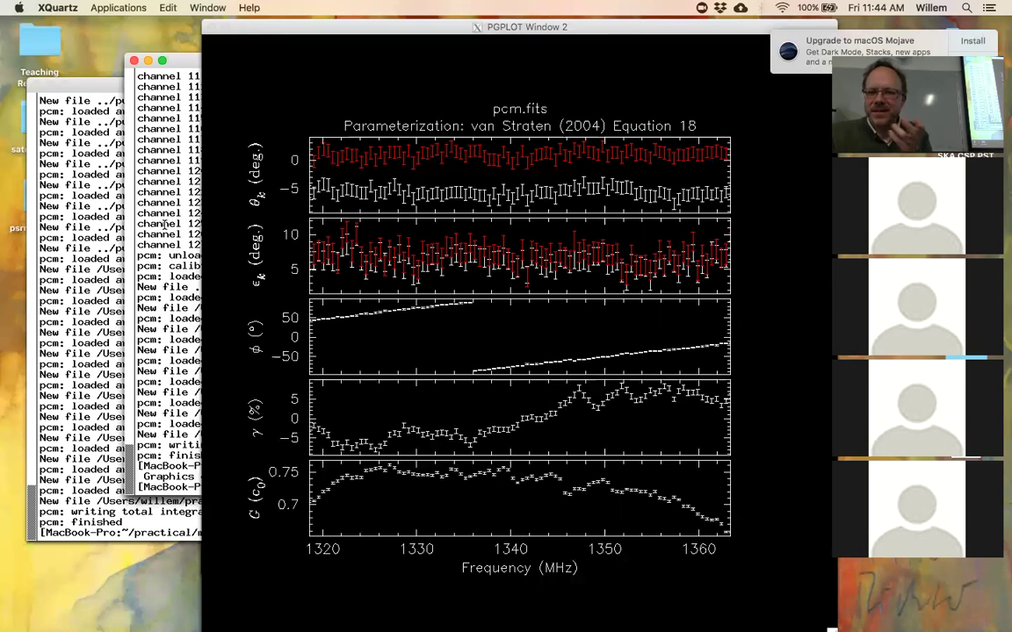
click(163, 225)
key(Up)
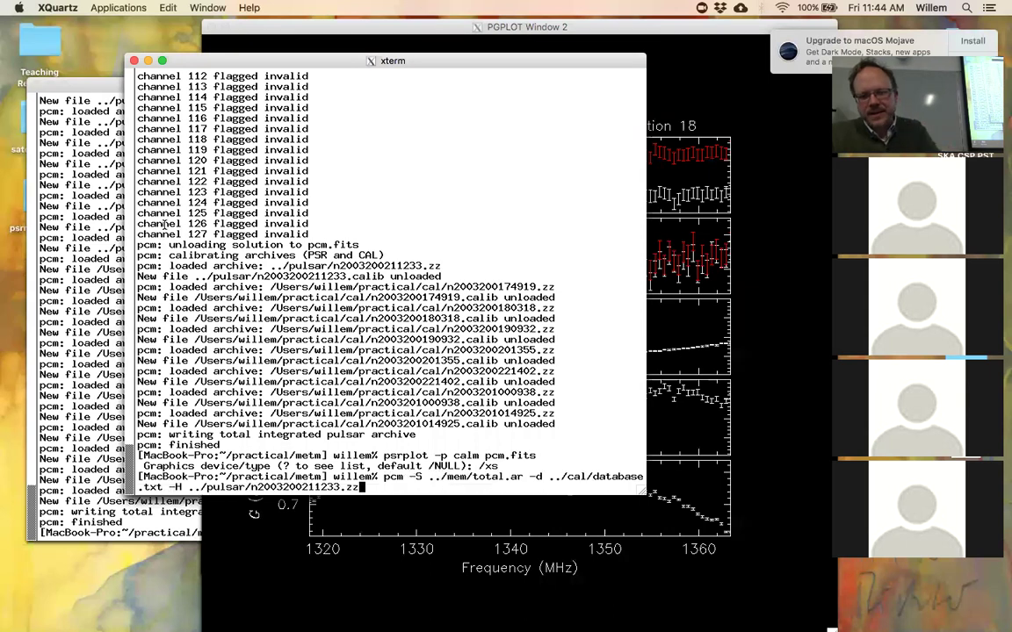
key(Left)
key(Left)
key(Left)
key(Left)
key(Left)
key(Left)
key(Left)
key(Left)
key(Left)
key(Left)
key(Left)
key(Left)
key(Left)
key(Left)
key(Left)
key(Left)
key(Left)
key(Left)
key(Left)
key(Left)
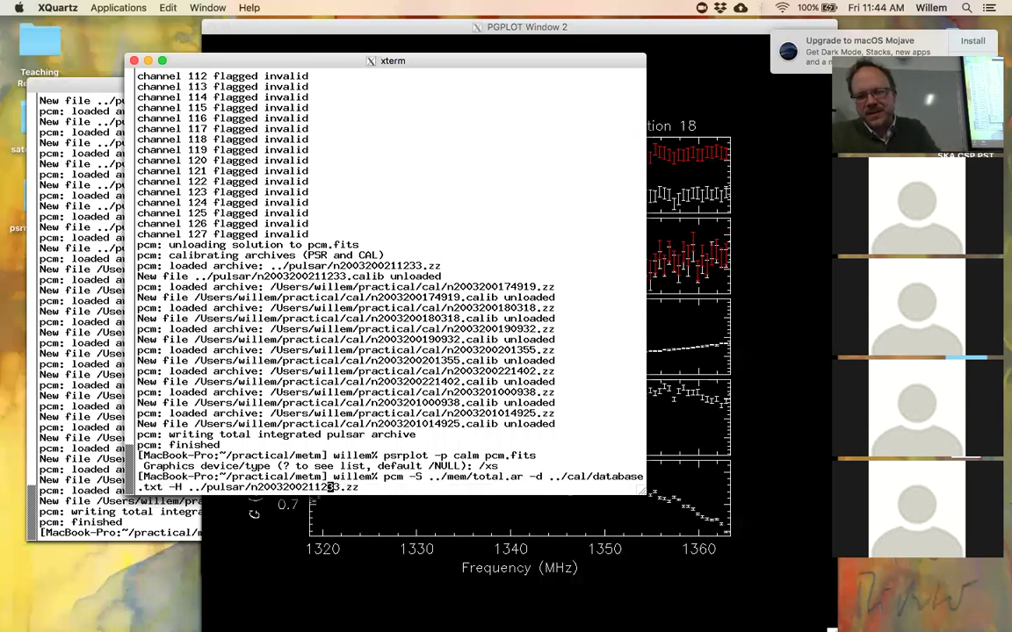
key(Left)
key(Left)
key(Left)
key(Left)
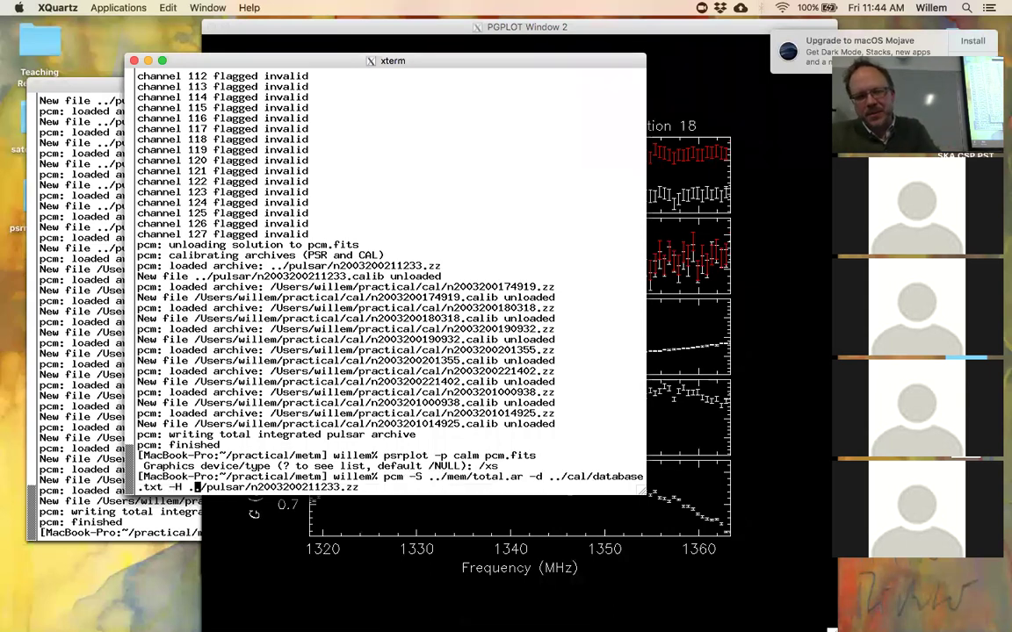
text(-m bri)
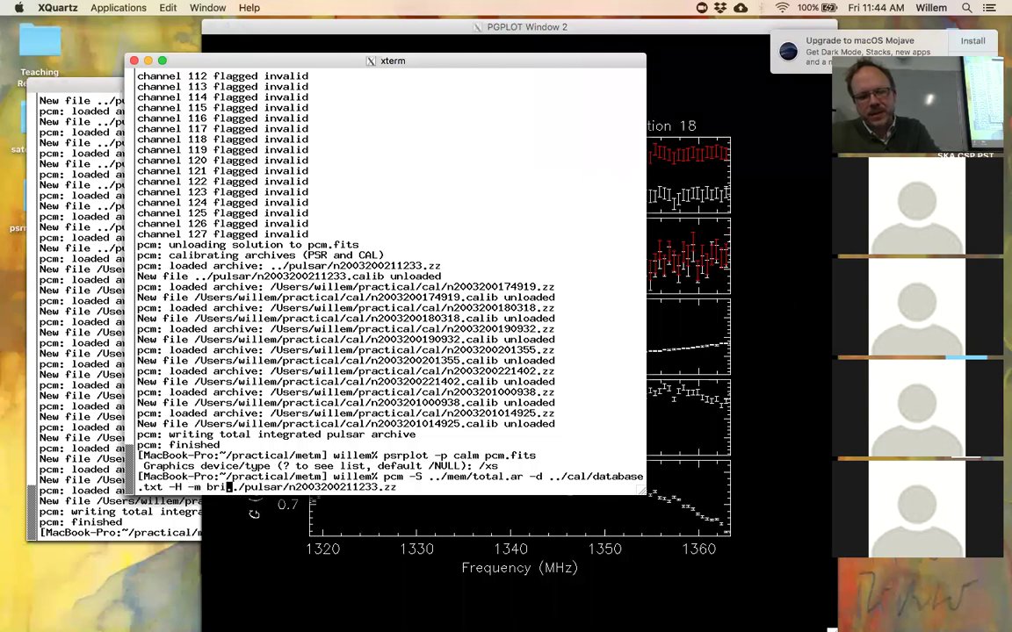
text(00e19)
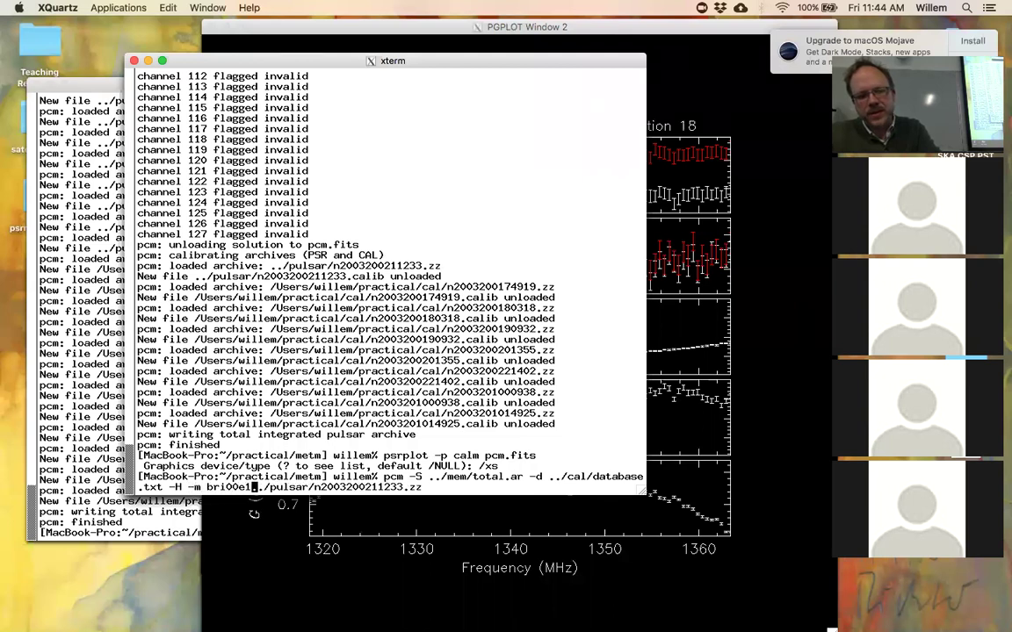
key(Return)
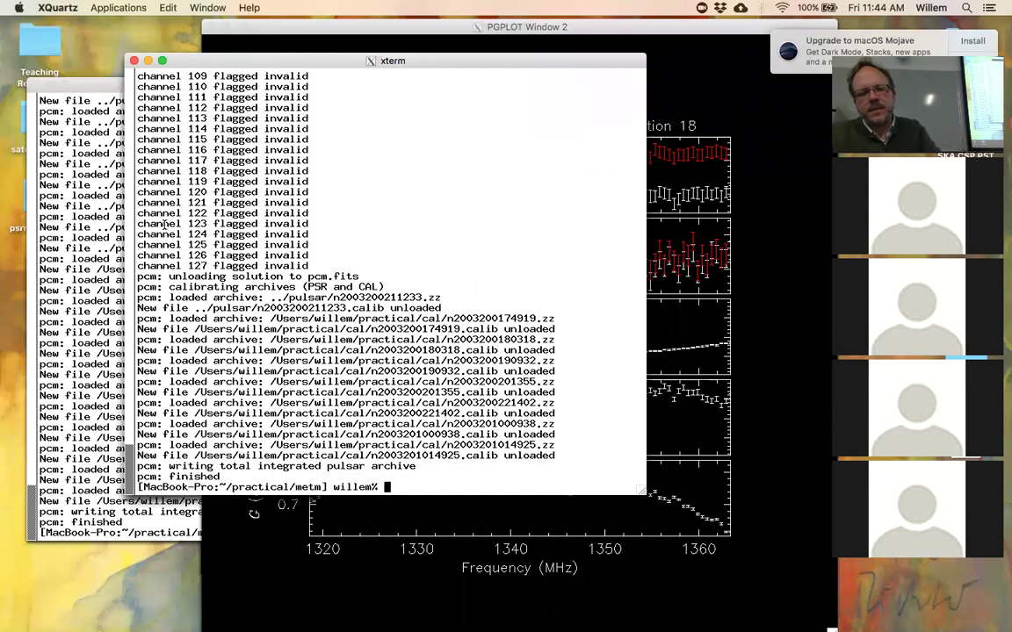
- Plot the bri00e19 solution in pcm.fits with psrplot -p calm on /xs and bring the plot to the front
text(psrplot -p calm pcm.fits)
key(Return)
text(/xs)
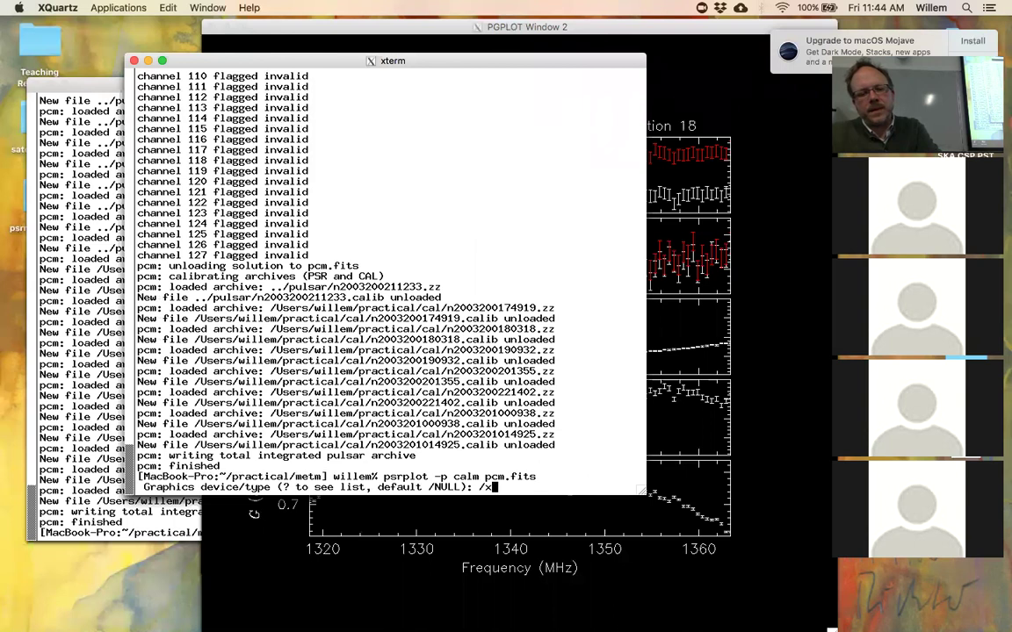
key(Return)
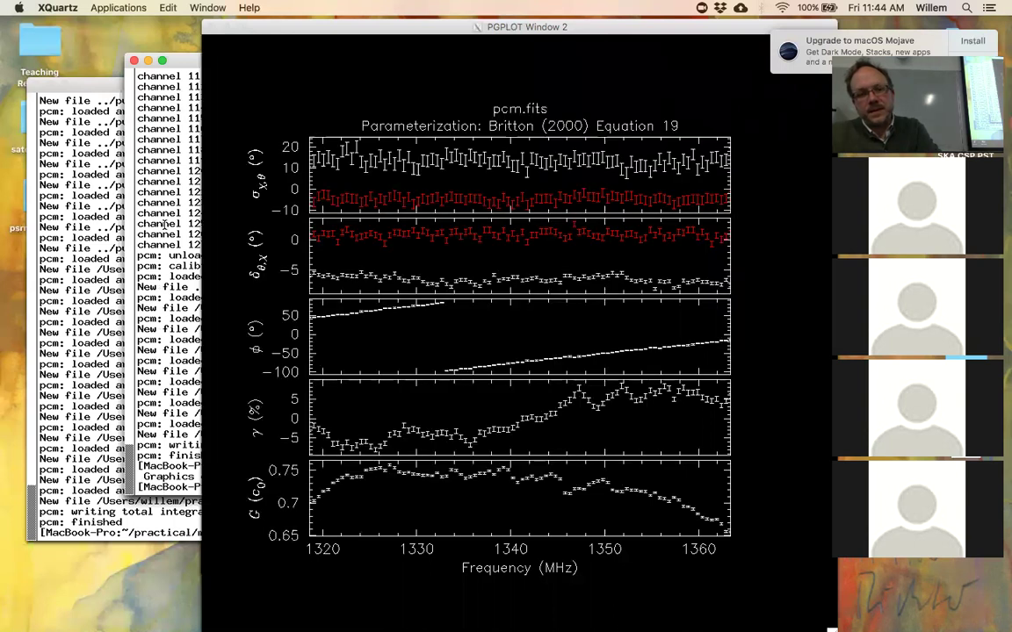
click(296, 145)
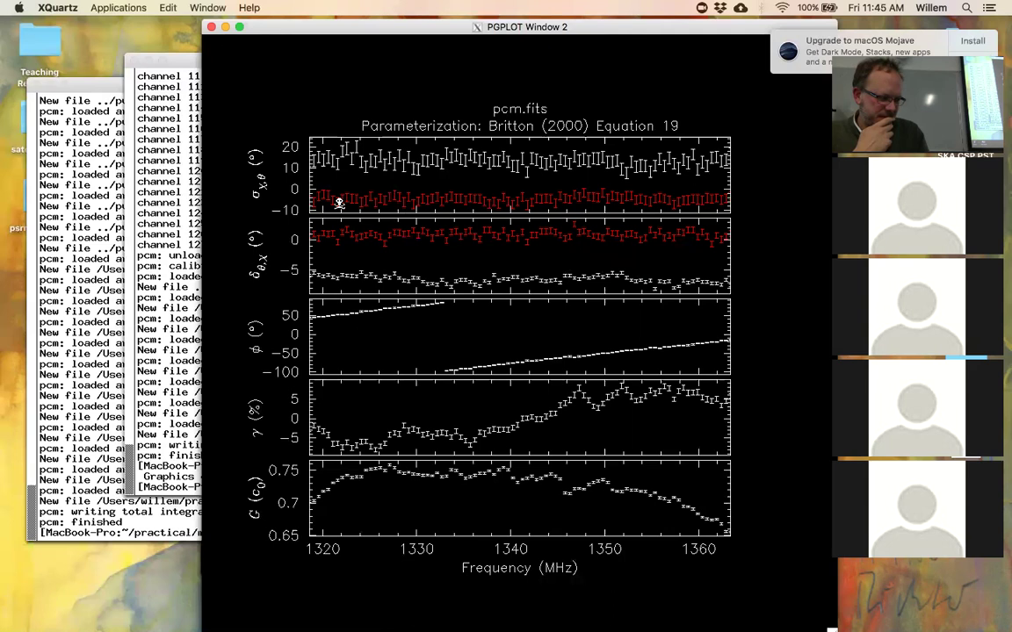
- Plot the reference source Stokes parameters by adding -c calp=1 to the psrplot -p calm pcm.fits command, on /xs
click(182, 283)
key(Up)
text(-)
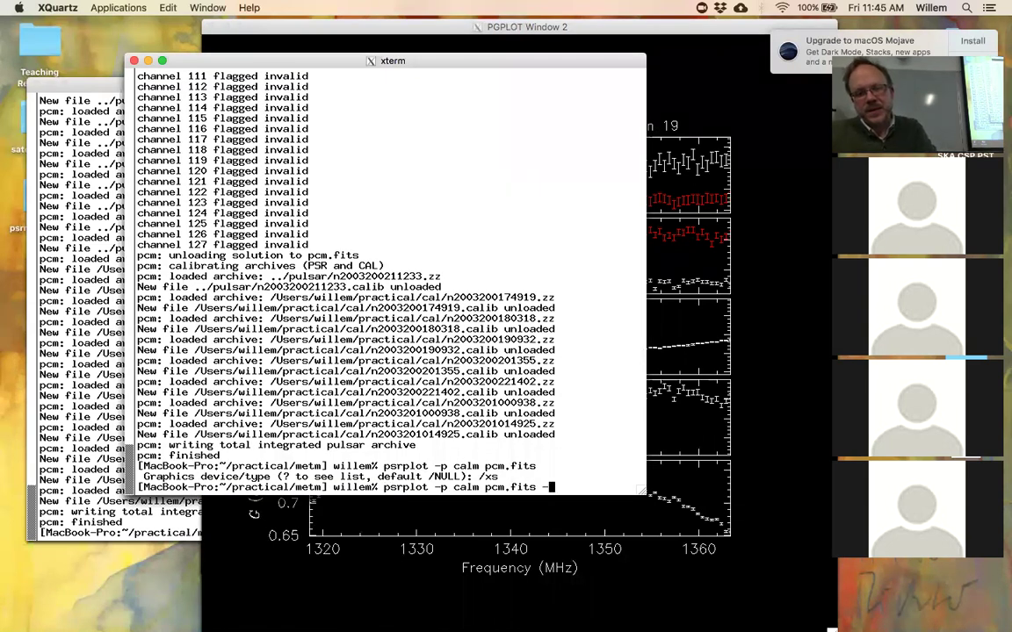
text(c )
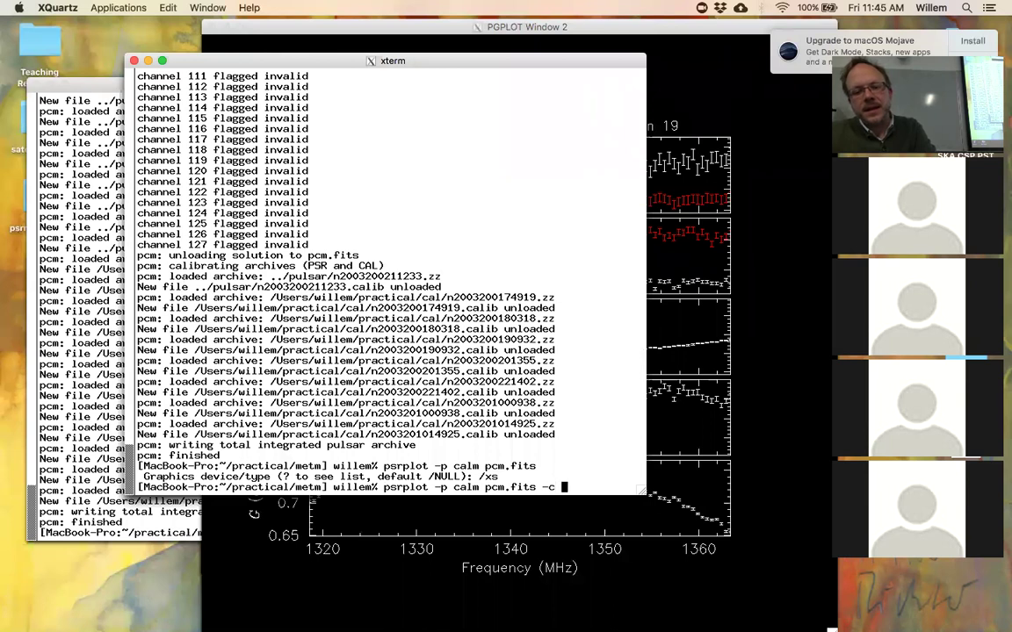
text(calp=1)
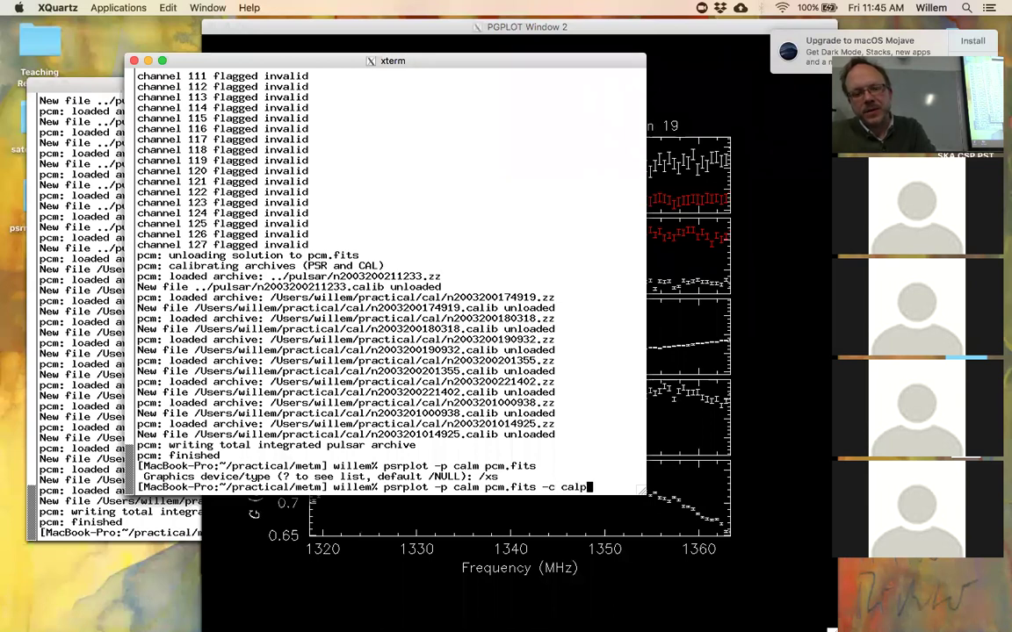
key(Return)
text(/xs)
key(Return)
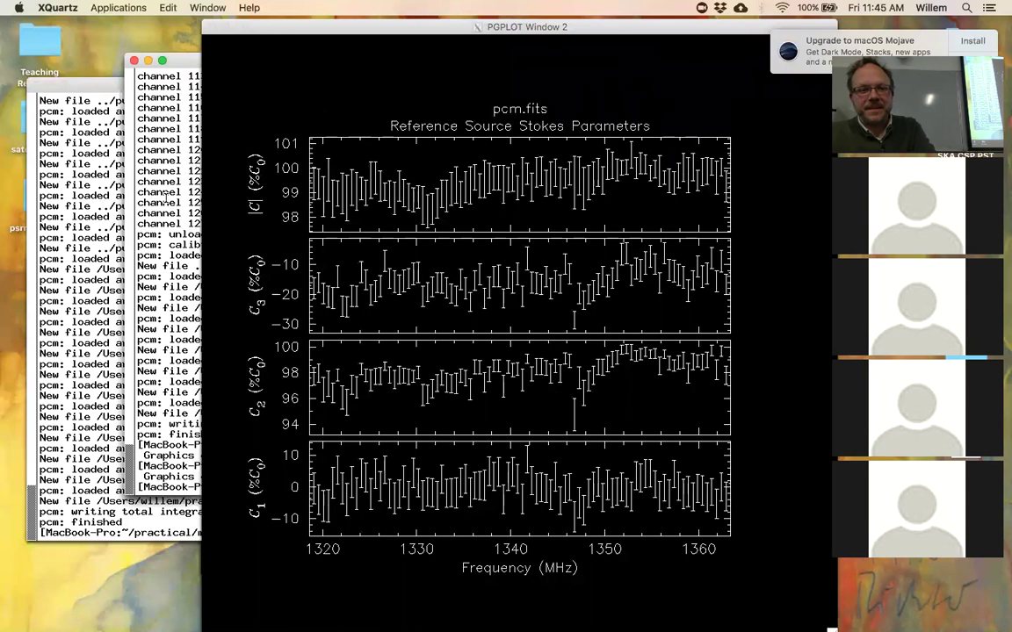
- Replot the receiver solution with psrplot -p calm pcm.fits on /xs, without the calp option
click(164, 197)
key(Up)
key(Up)
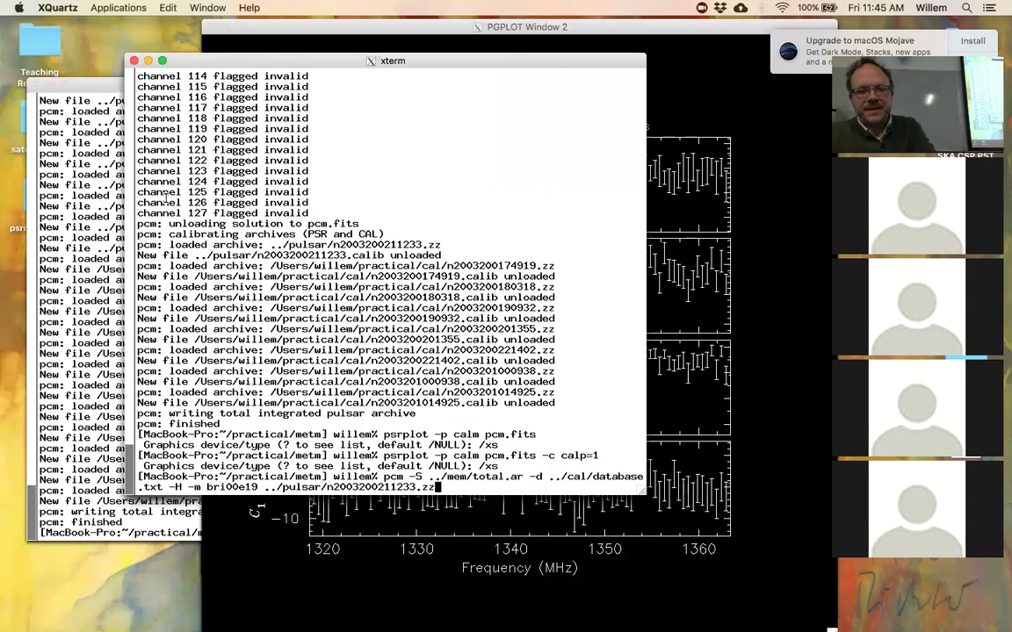
key(Down)
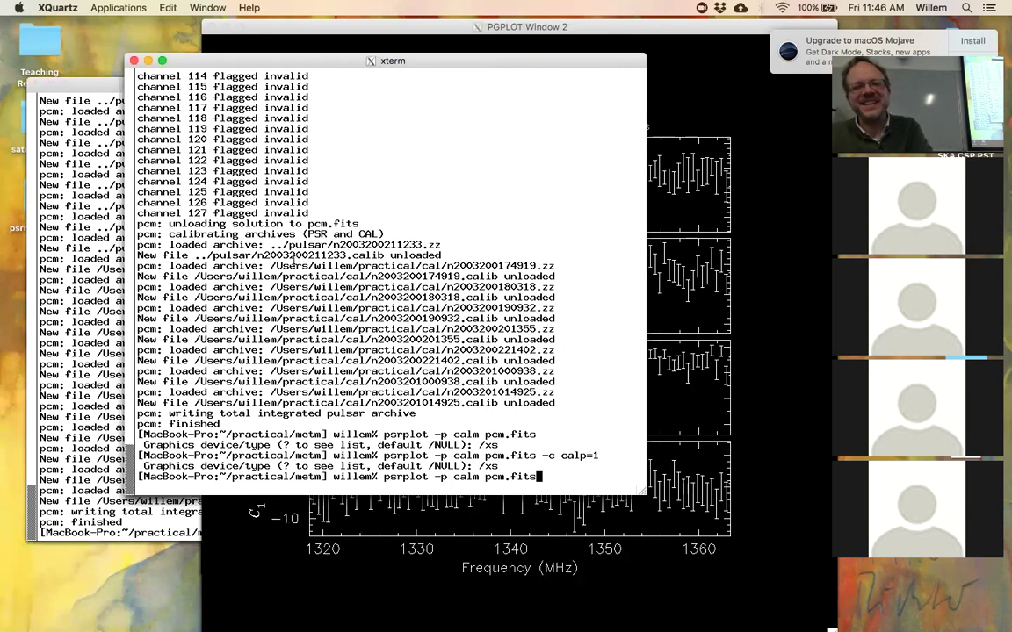
key(Return)
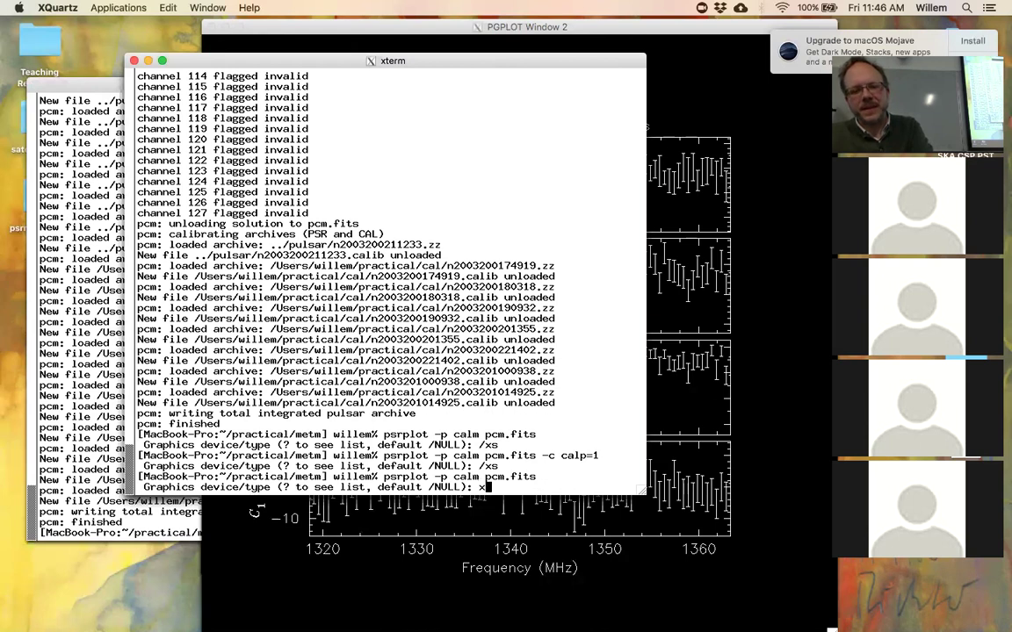
text(/xs)
key(Return)
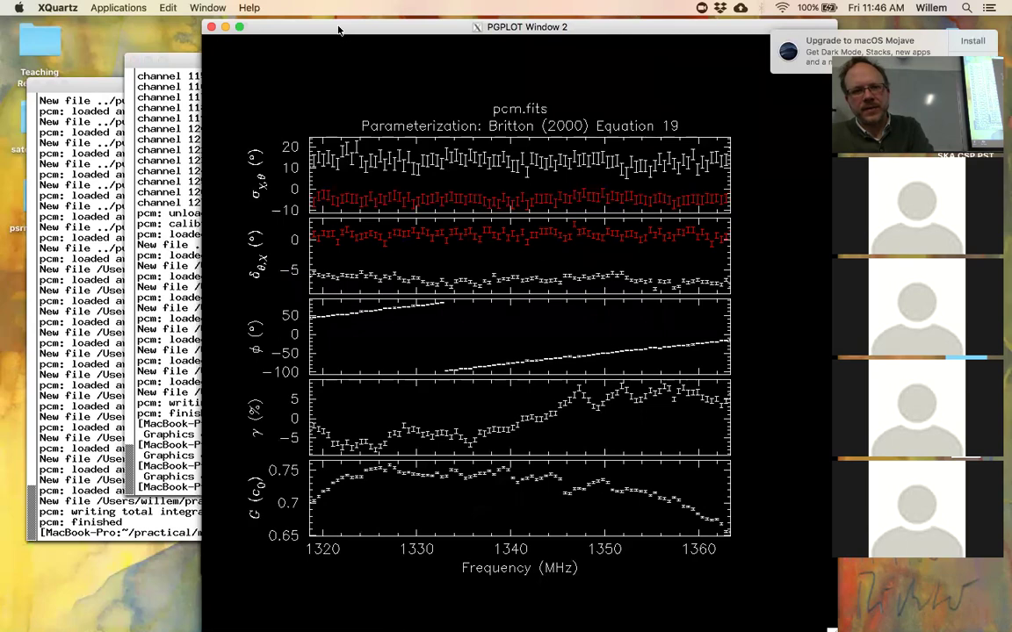
- Change to the ../mem directory and plot its pcm.fits with psrplot -p calm on device 1/xs
drag(336, 23, 422, 19)
click(254, 304)
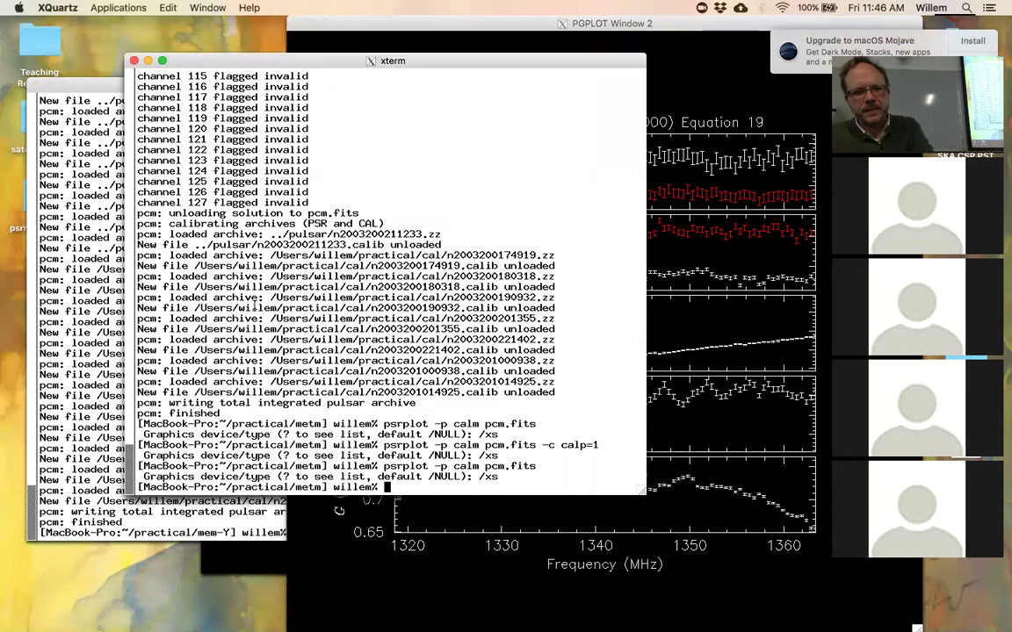
text(cd ../mem)
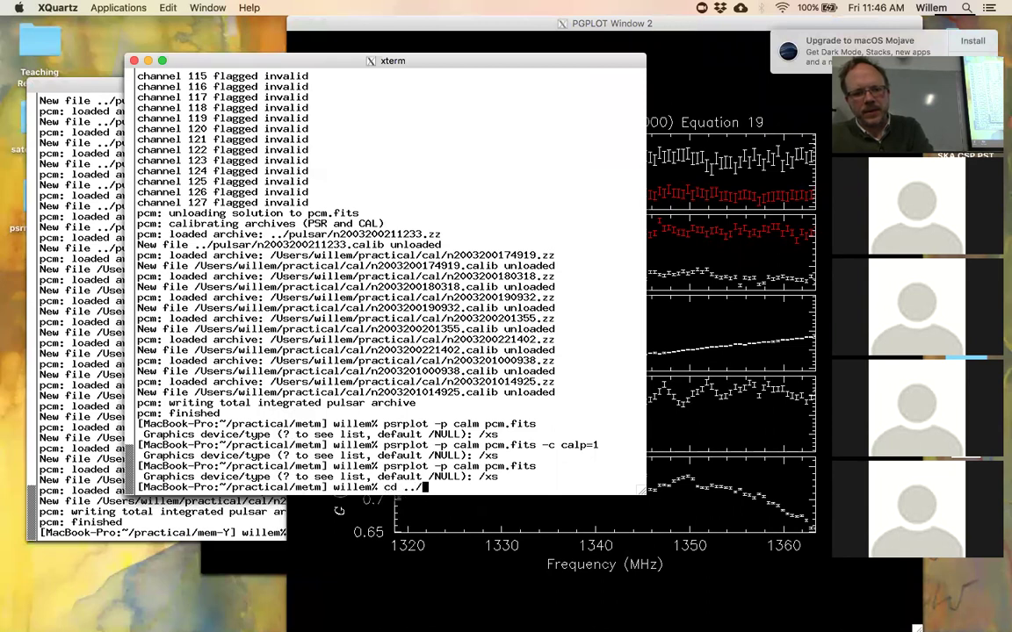
key(Return)
key(Up)
key(Up)
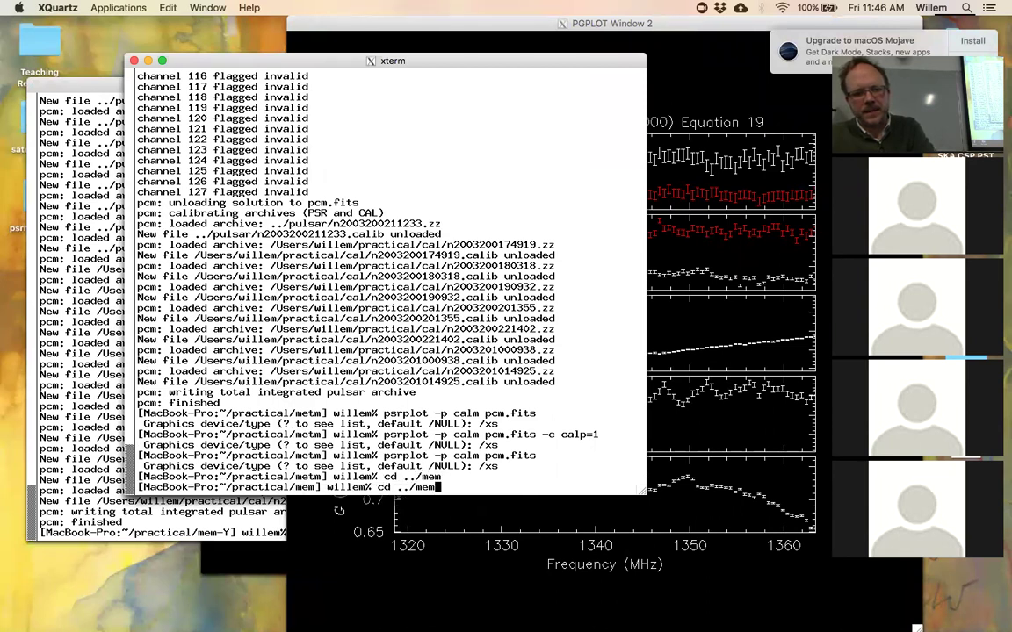
key(Return)
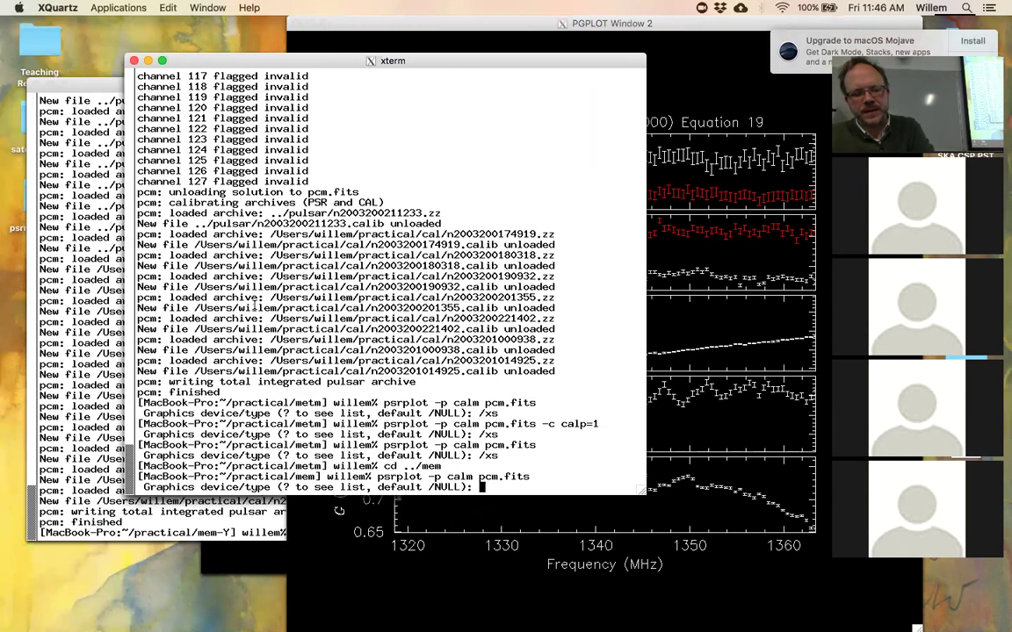
text(2/xs)
key(BackSpace)
key(BackSpace)
key(BackSpace)
key(BackSpace)
text(1/xs)
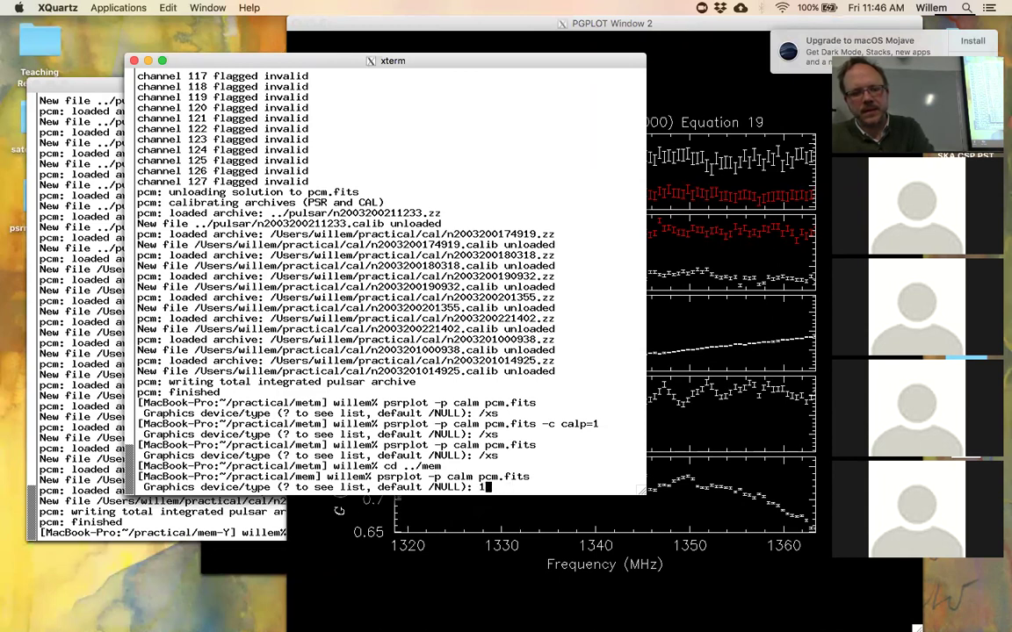
key(Return)
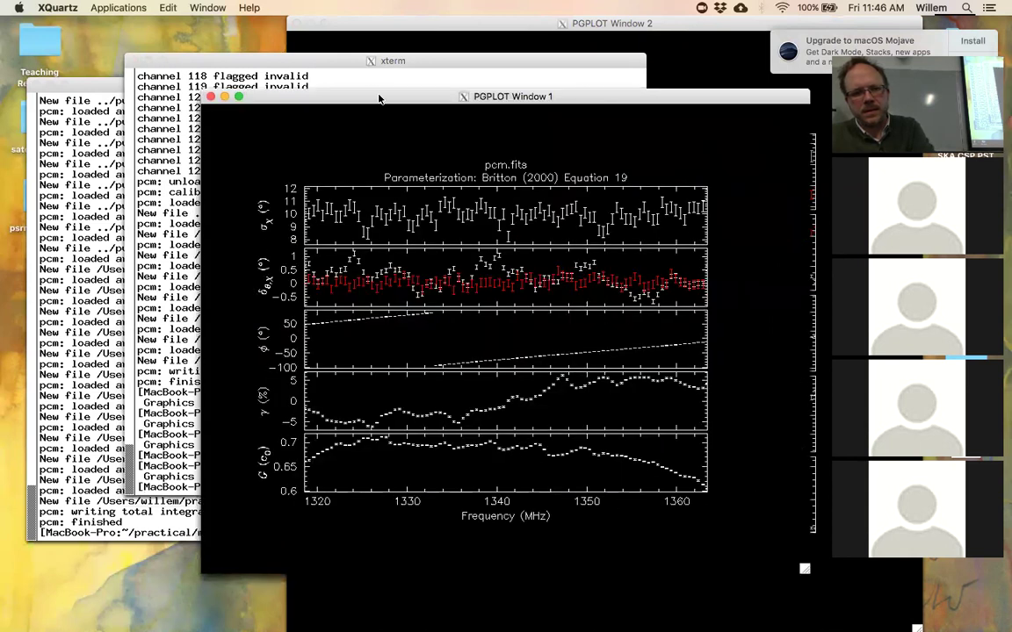
- Arrange both PGPLOT windows side by side, making Window 1 narrower and taller, and replot the mem pcm.fits in it on /xs
drag(379, 97, 191, 27)
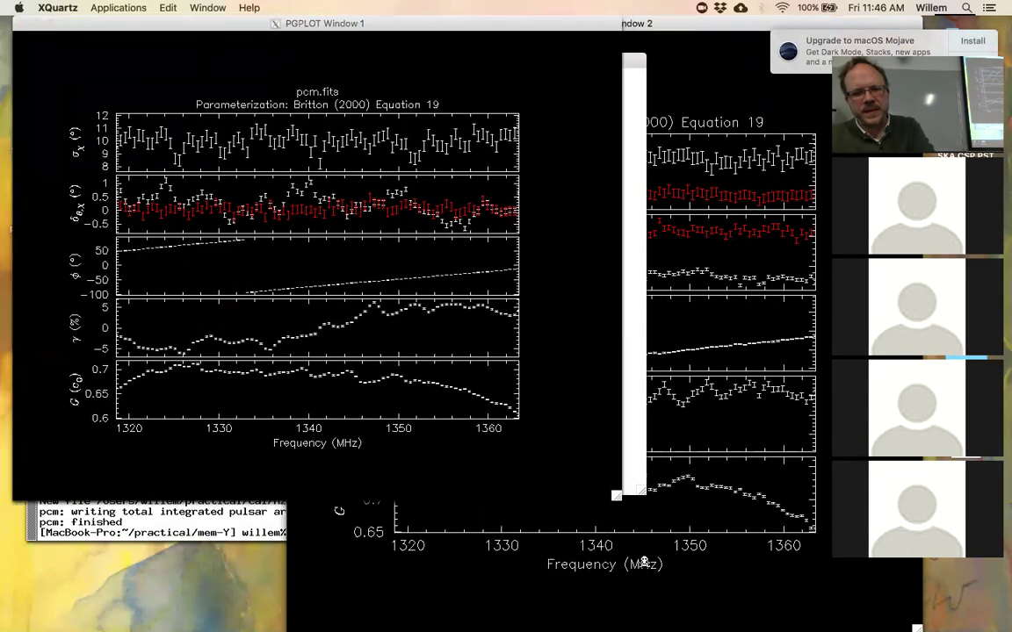
drag(615, 497, 499, 626)
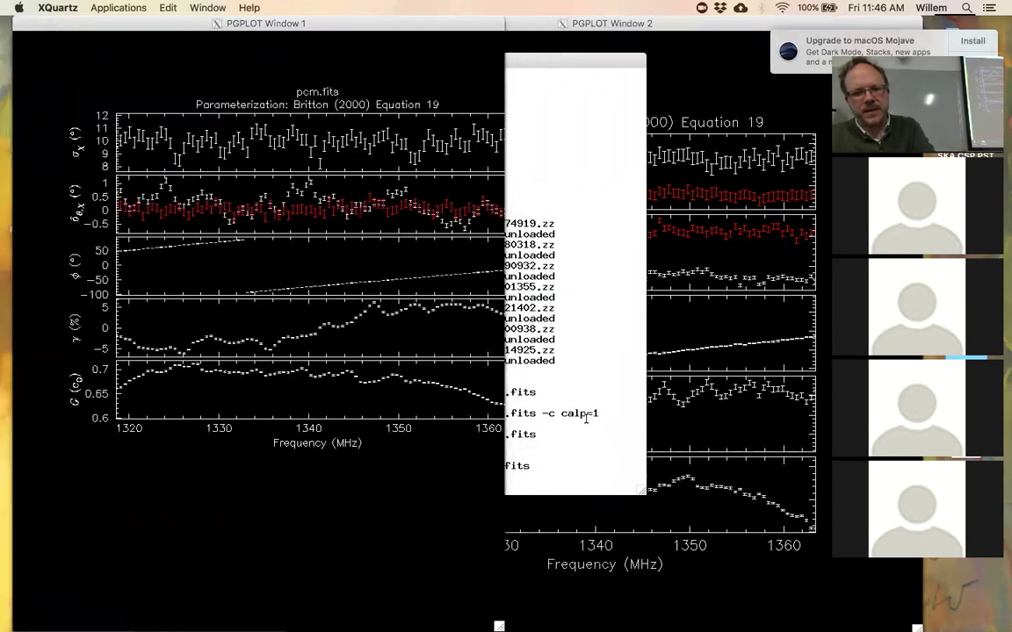
click(595, 414)
key(Up)
key(Return)
text(/xs)
key(Return)
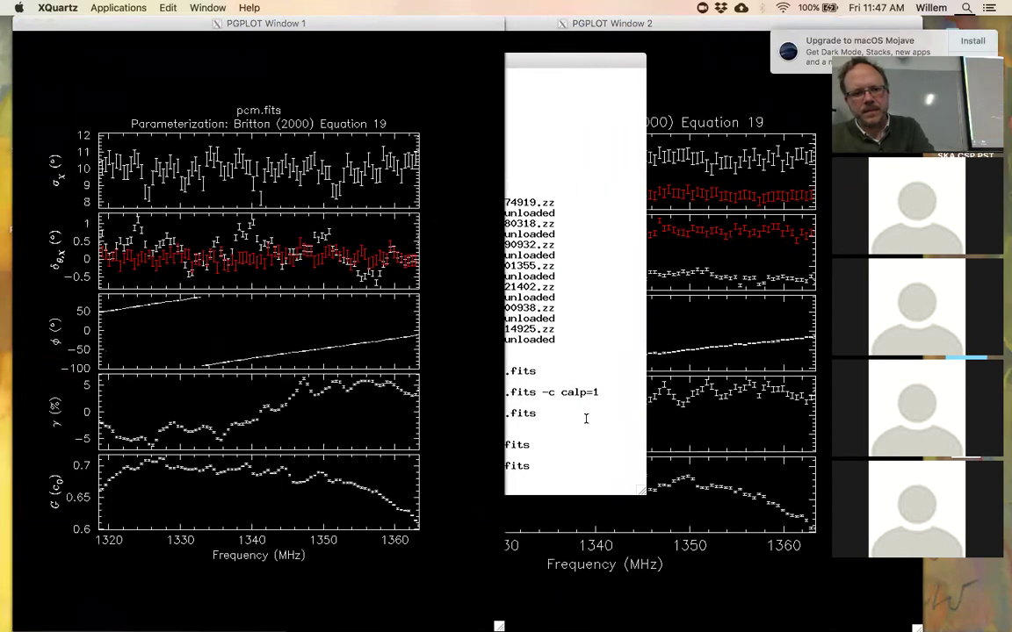
click(686, 119)
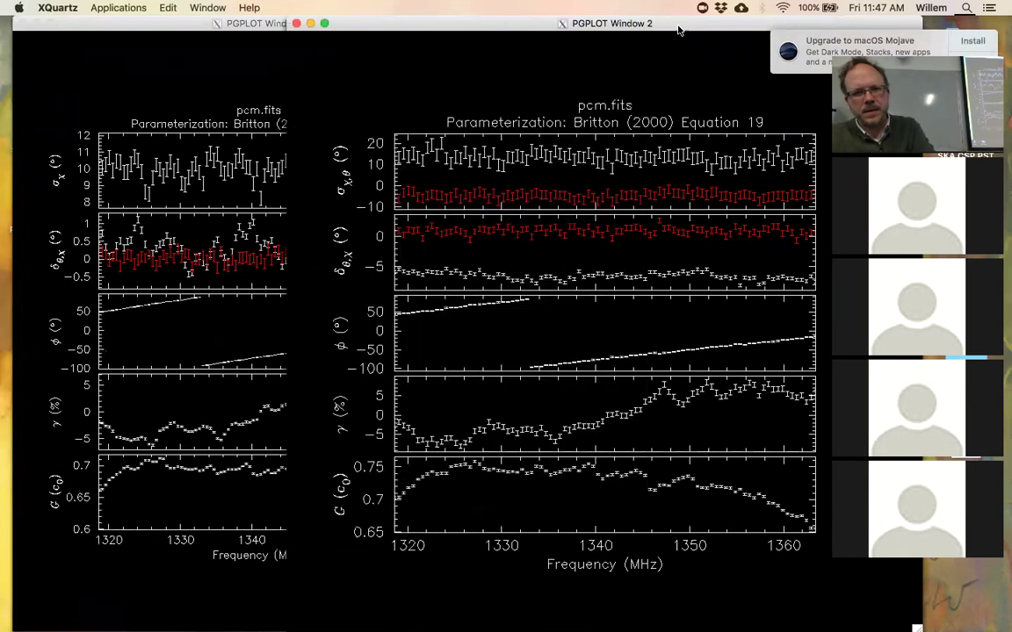
drag(677, 27, 812, 11)
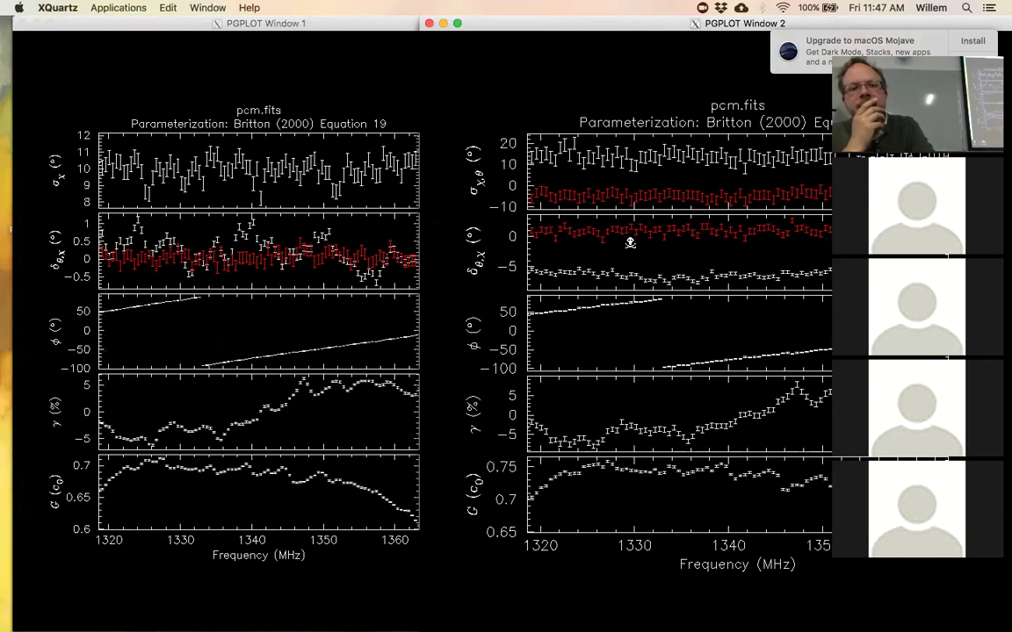
- Compare the δ panels of the mem solution in PGPLOT Window 1 and the metm solution in Window 2
click(83, 268)
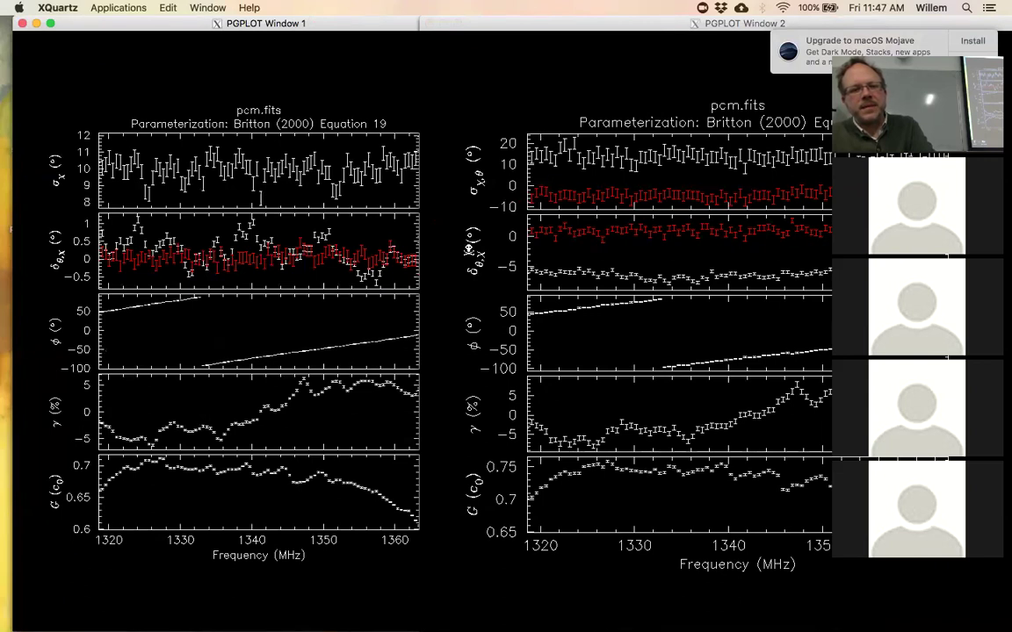
click(443, 231)
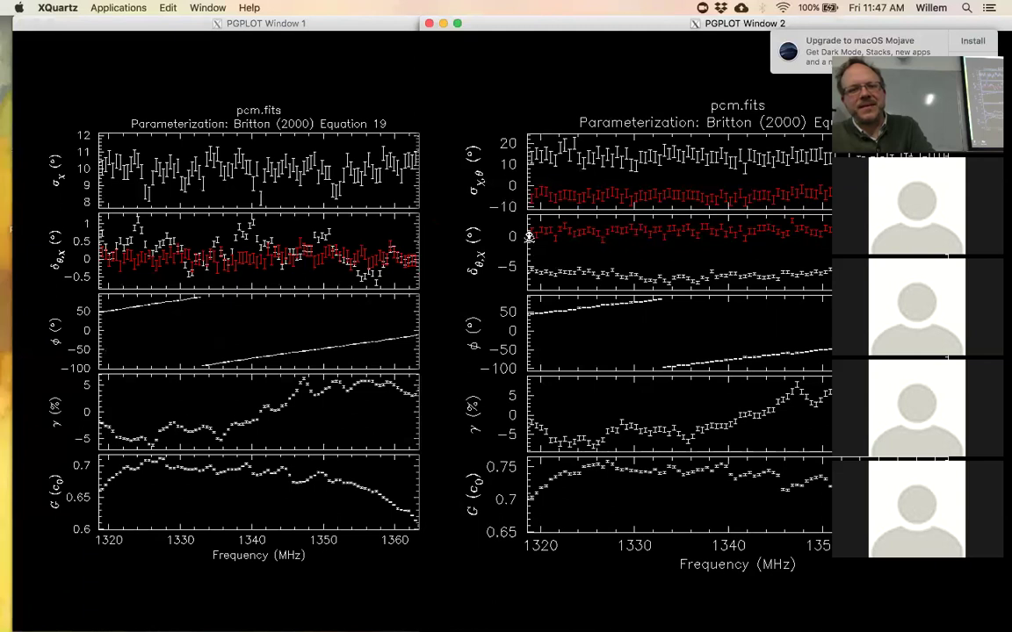
click(365, 249)
click(532, 272)
click(273, 233)
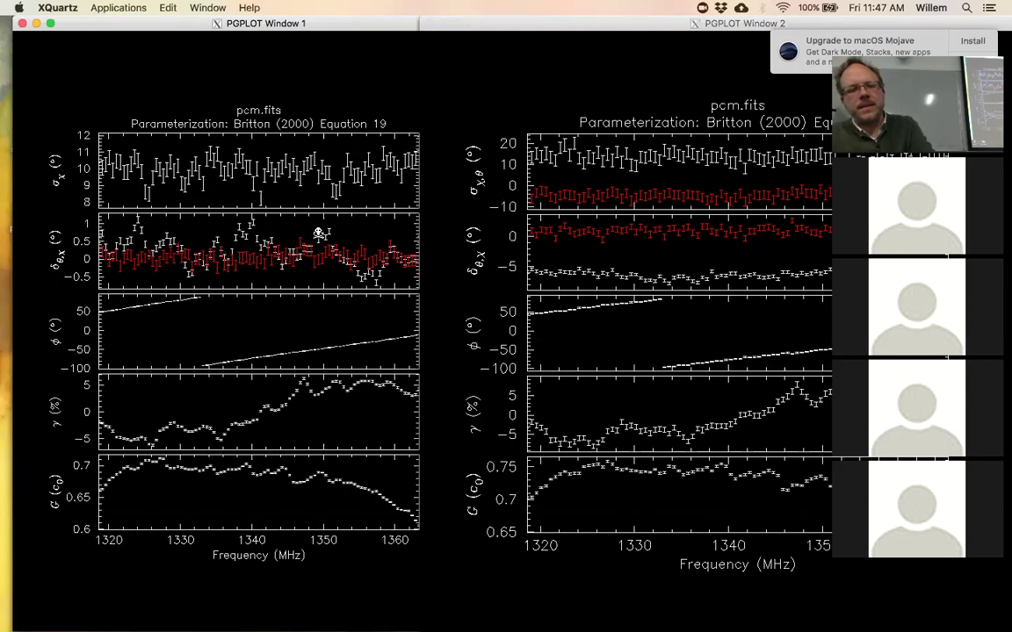
click(471, 246)
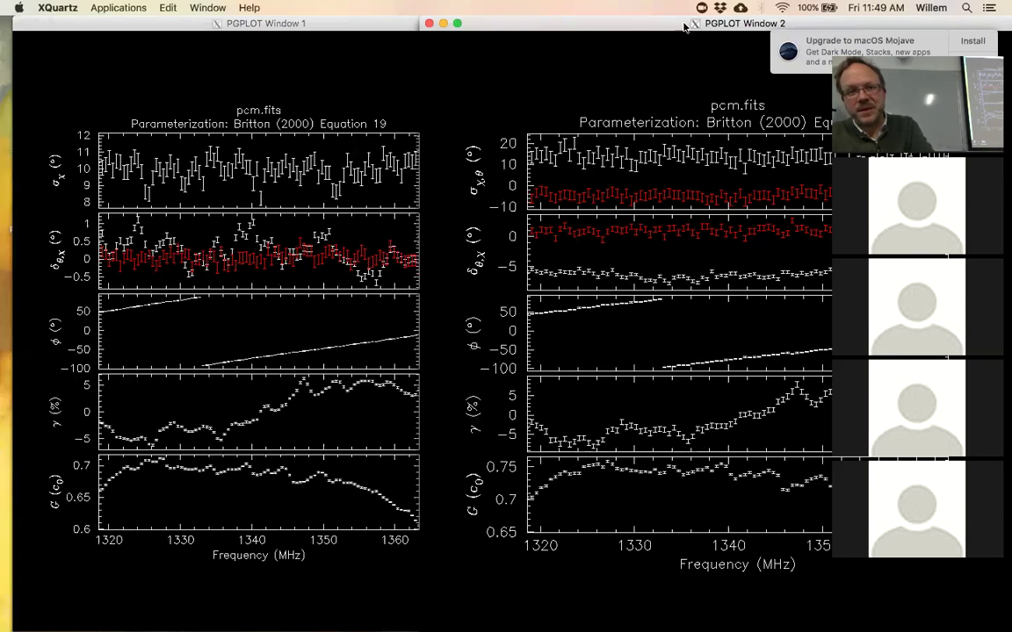
- Move PGPLOT Window 2 out of the way and bring the mem-Y xterm to the front
drag(620, 25, 494, 161)
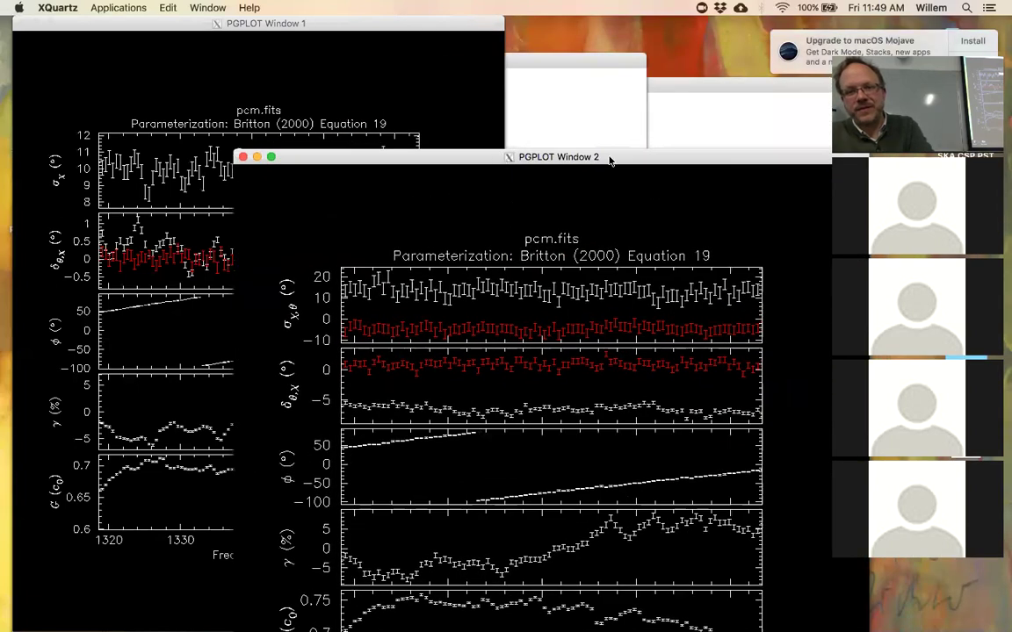
click(699, 118)
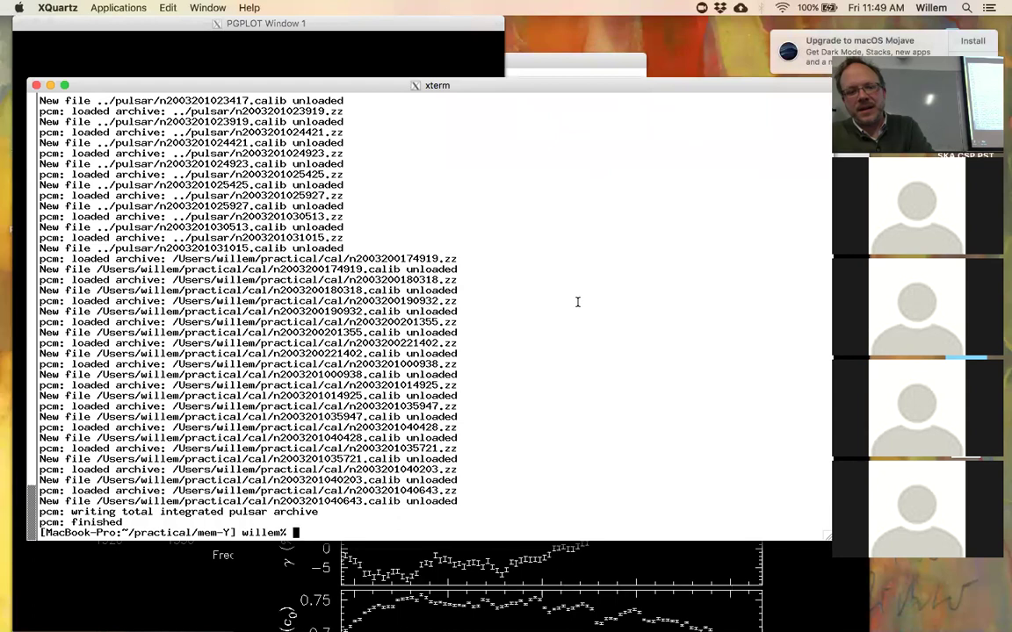
key(Up)
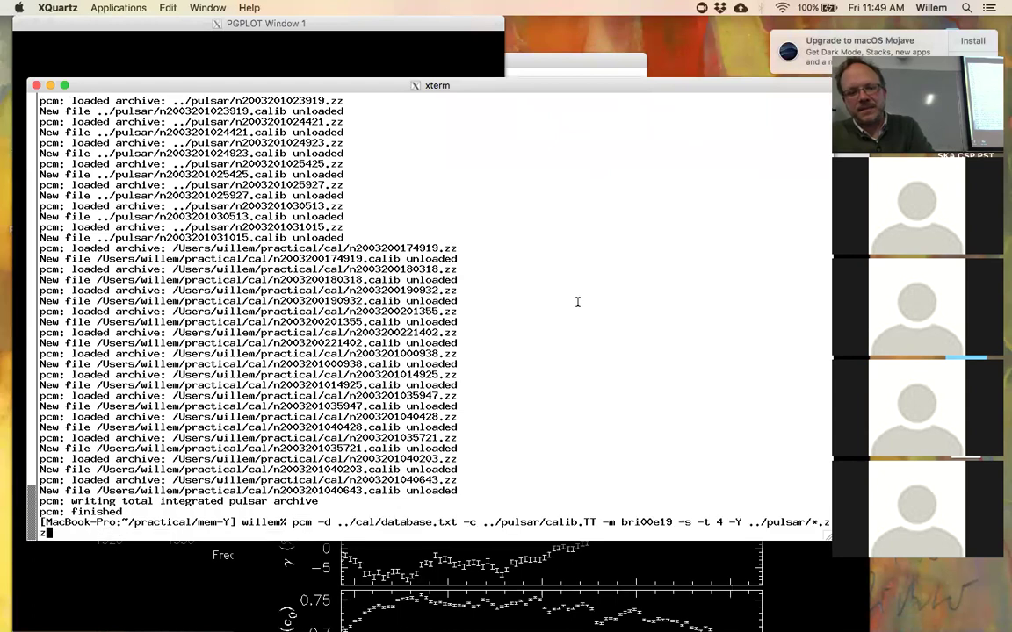
key(ctrl+u)
text(cd ../mte)
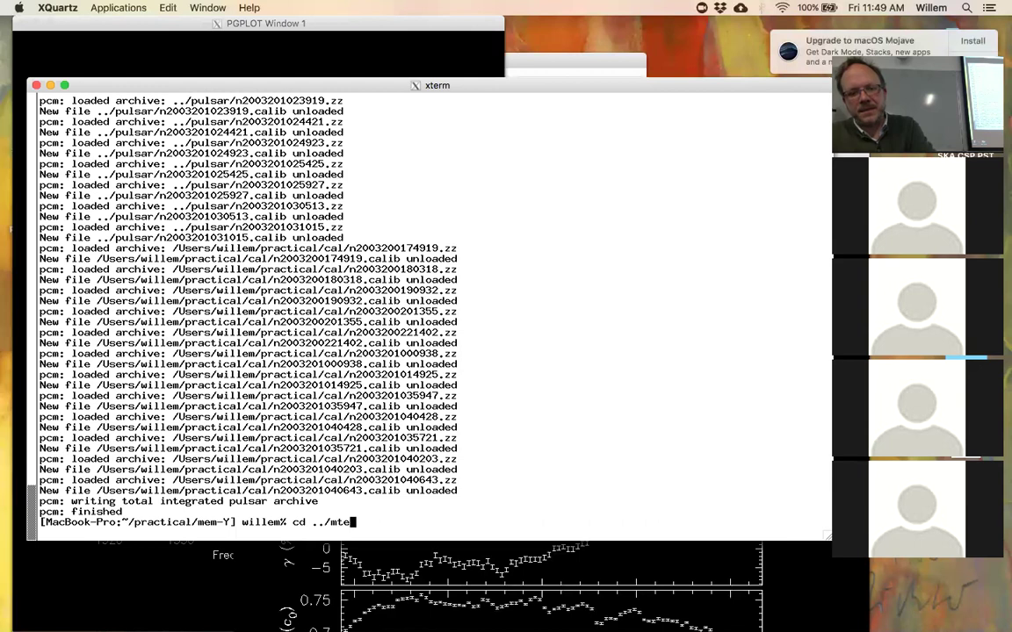
key(BackSpace)
key(BackSpace)
- Bring the mem xterm to the front, change to the ../metm directory and list its files
click(536, 56)
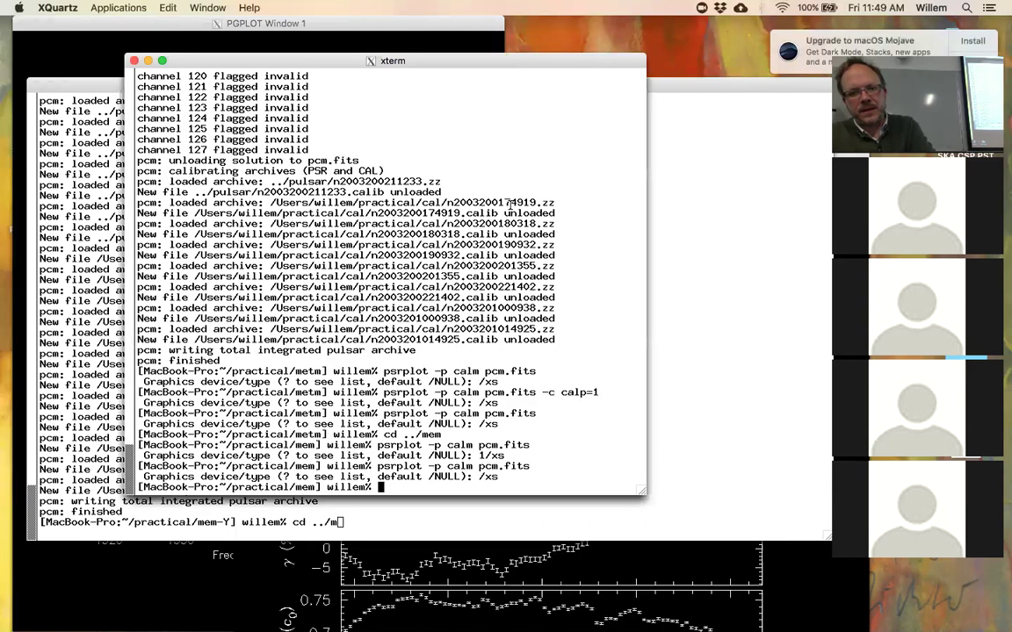
key(Return)
text(cd .)
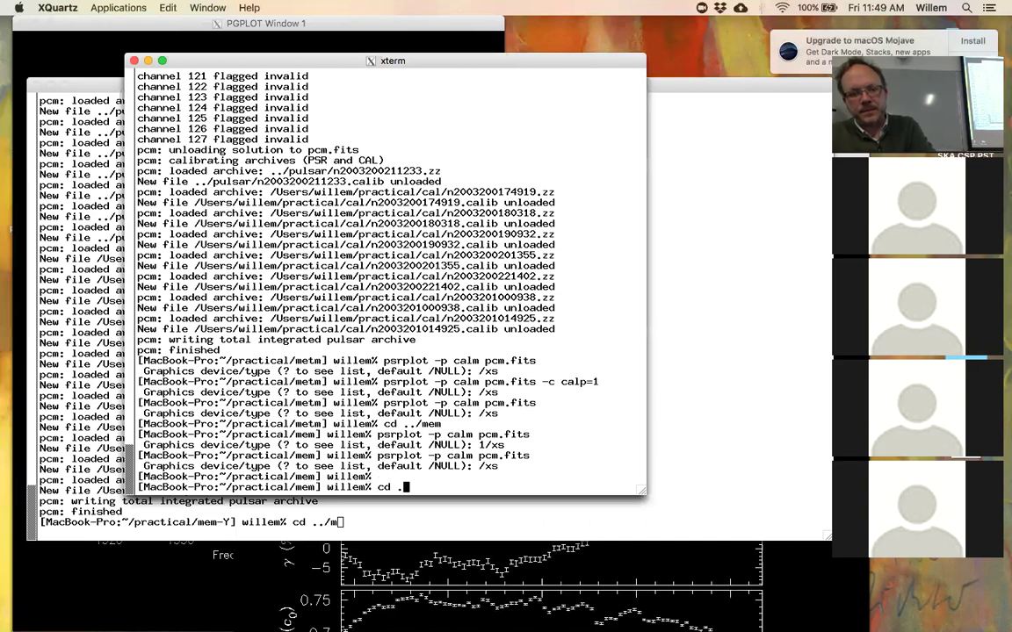
text(./metm)
key(Return)
text(ls)
key(Return)
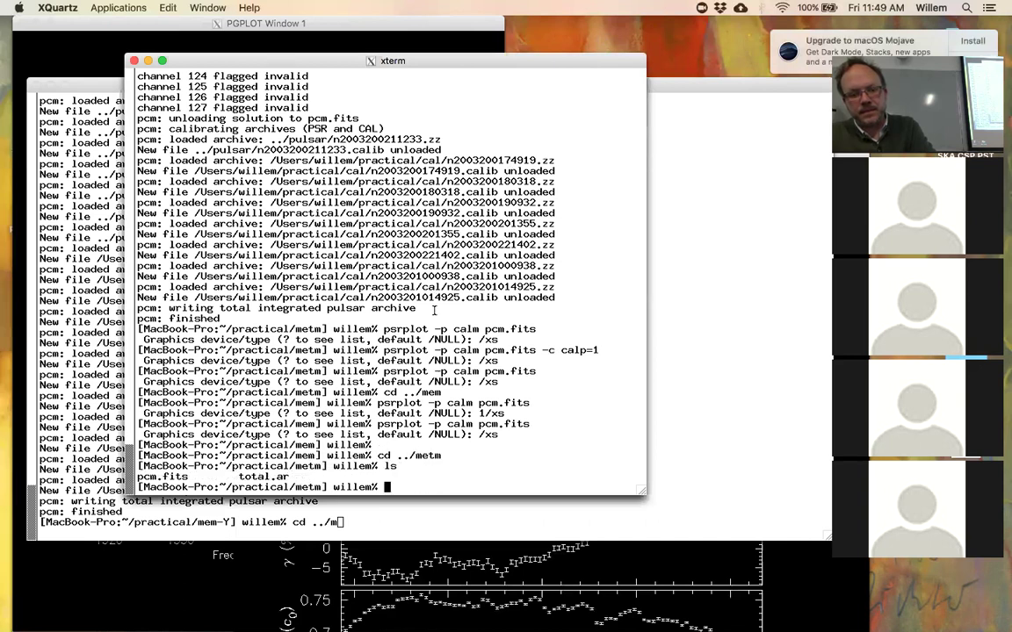
- Recall the pcm command using ../mem/total.ar as template and shorten its input archive name to ../pulsar/n200320
key(Up)
key(Up)
key(Up)
key(Down)
key(Up)
key(Up)
key(Up)
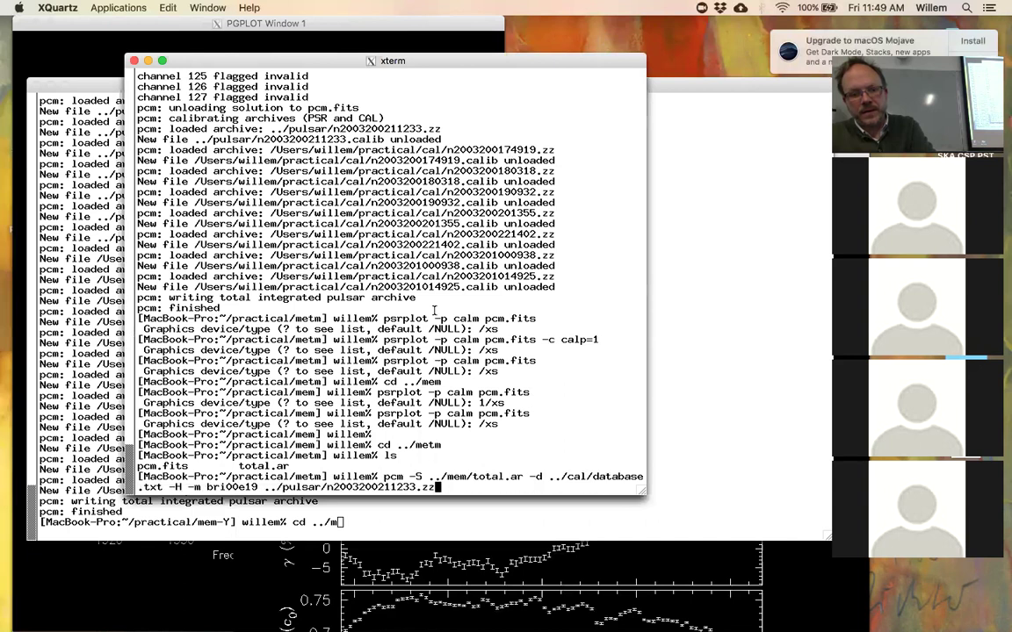
key(BackSpace)
key(BackSpace)
key(BackSpace)
key(BackSpace)
key(BackSpace)
key(BackSpace)
key(BackSpace)
key(BackSpace)
key(BackSpace)
key(BackSpace)
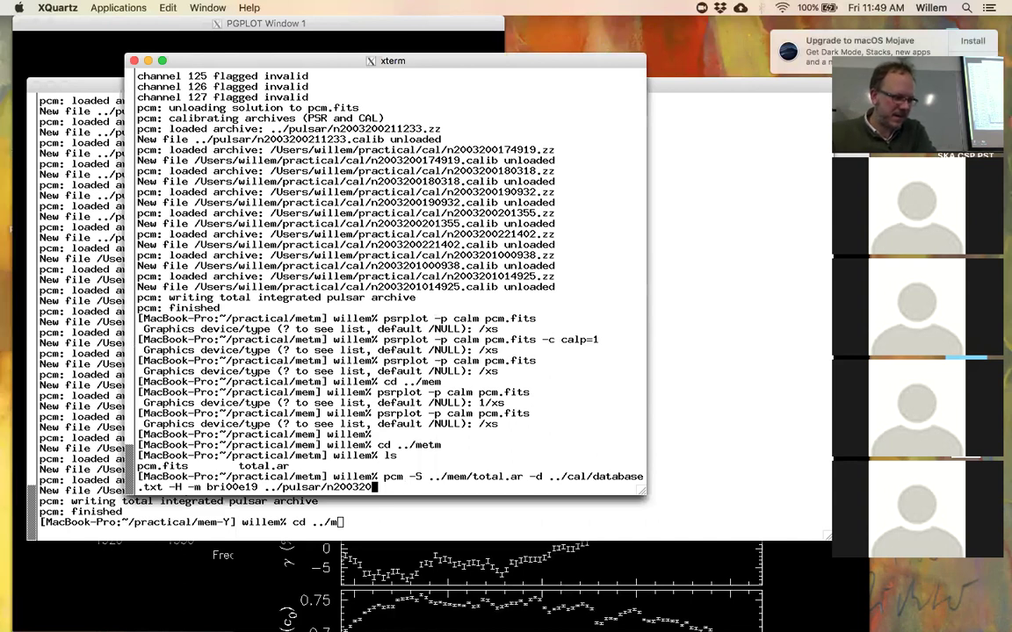
- Try widening the pcm command's input archives to ../pulsar/*.zz
text(0)
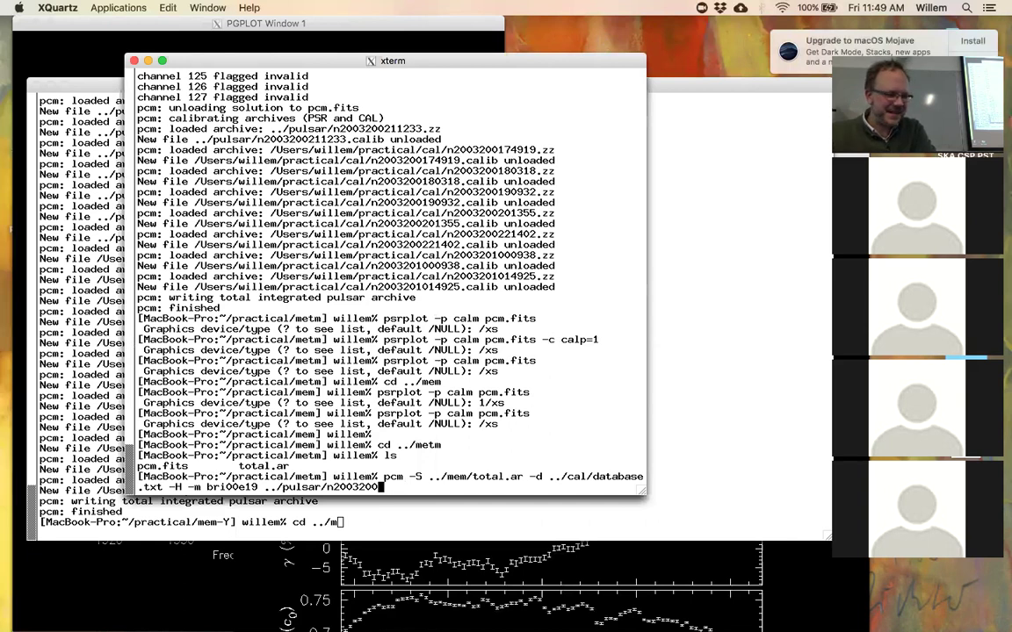
key(BackSpace)
key(BackSpace)
key(BackSpace)
key(BackSpace)
key(BackSpace)
key(BackSpace)
key(BackSpace)
key(BackSpace)
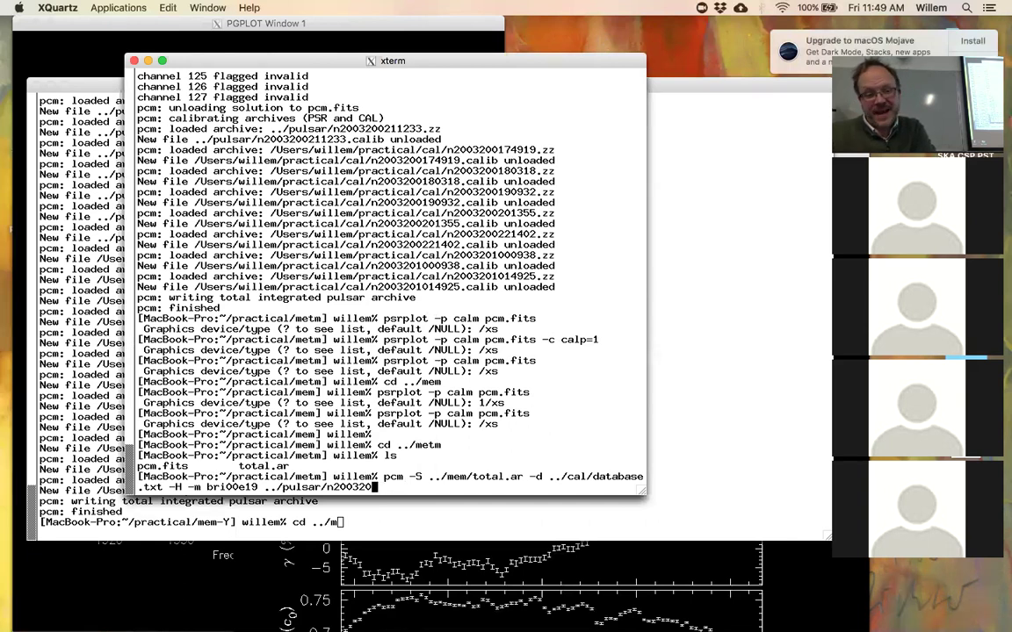
text(*.zz)
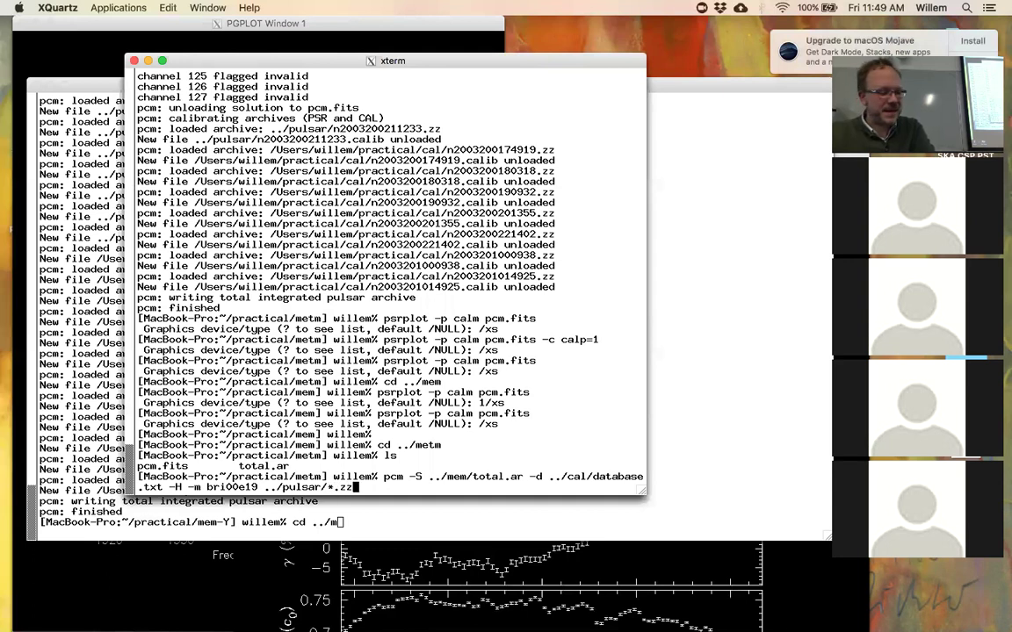
key(BackSpace)
key(BackSpace)
key(BackSpace)
key(BackSpace)
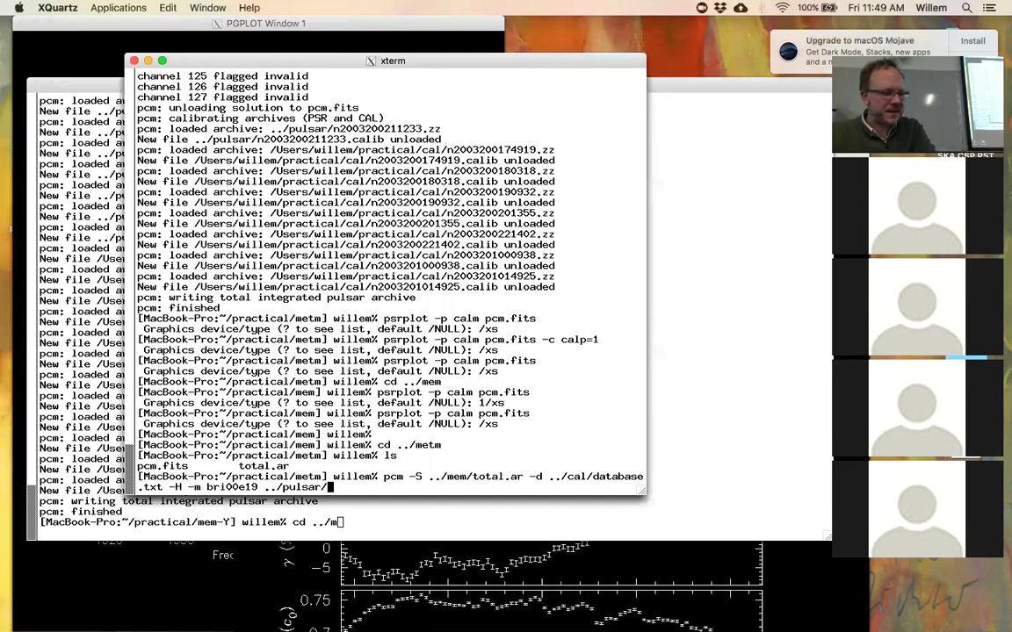
- Set the input pattern to ../pulsar/n200320021*.zz, run pcm and check the archives it loads
text(n200320)
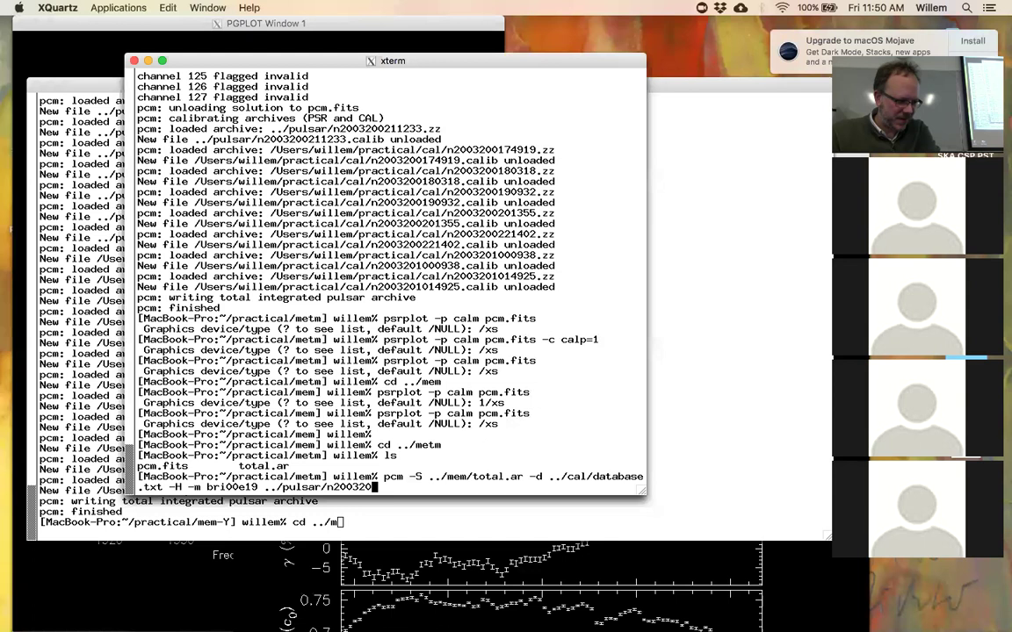
text(0)
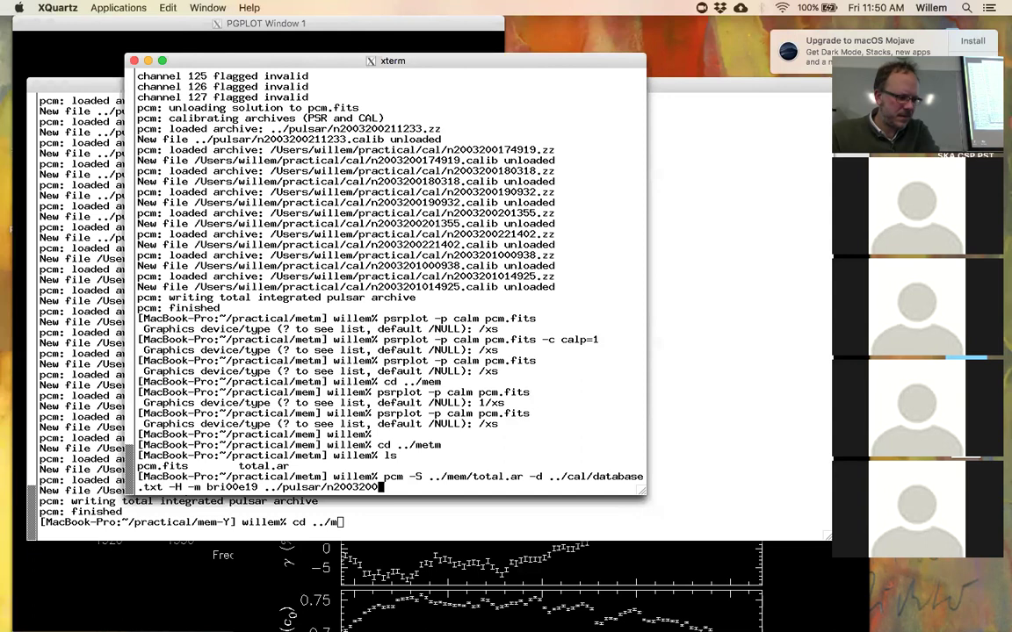
text(21*.zz)
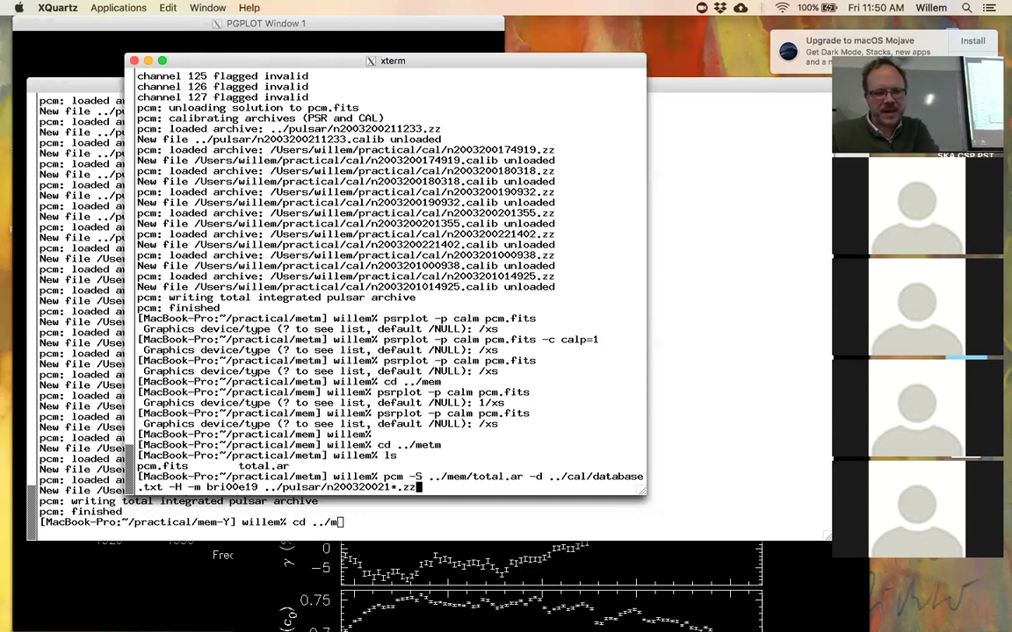
key(Left)
key(Left)
key(Left)
key(Left)
key(Left)
key(BackSpace)
text(8)
key(BackSpace)
key(BackSpace)
text(21)
key(Return)
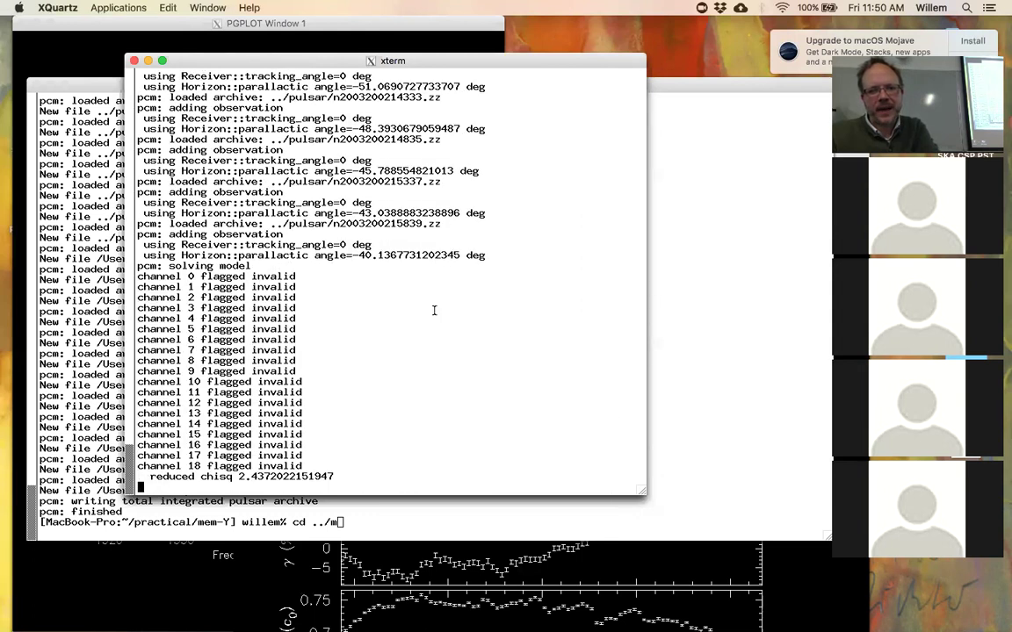
scroll(425, 274, up, 4)
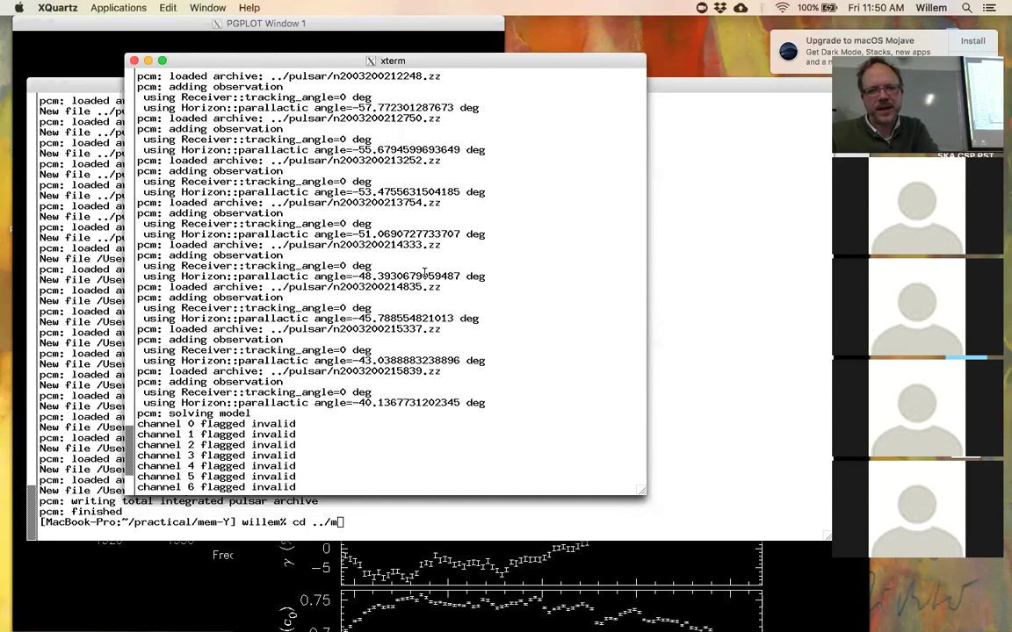
scroll(425, 274, up, 2)
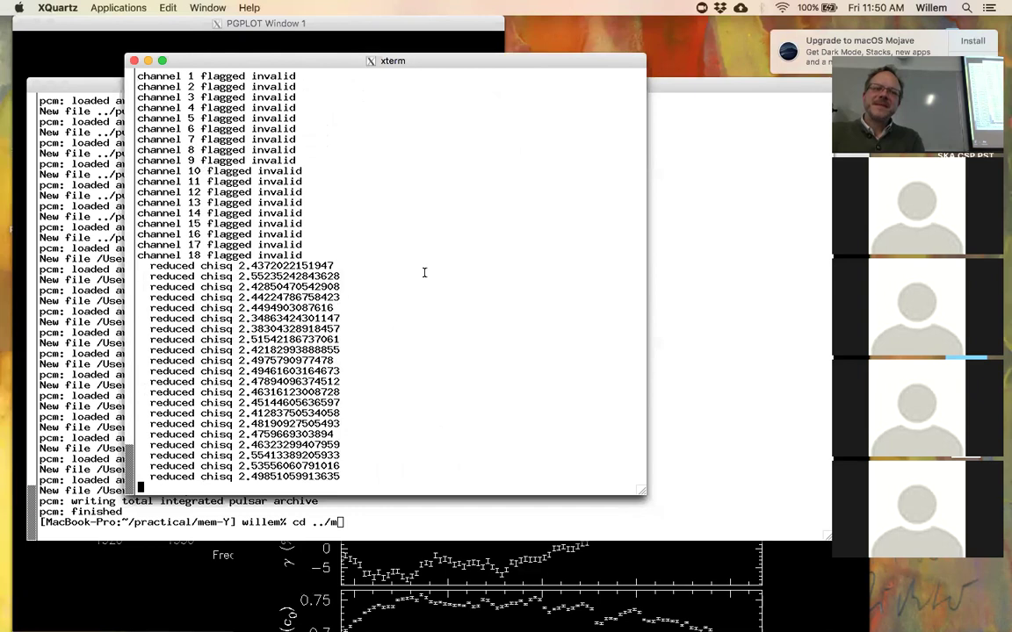
- Interrupt the pcm run and rerun the same command with the -s option before the pulsar archives
key(ctrl+c)
key(Up)
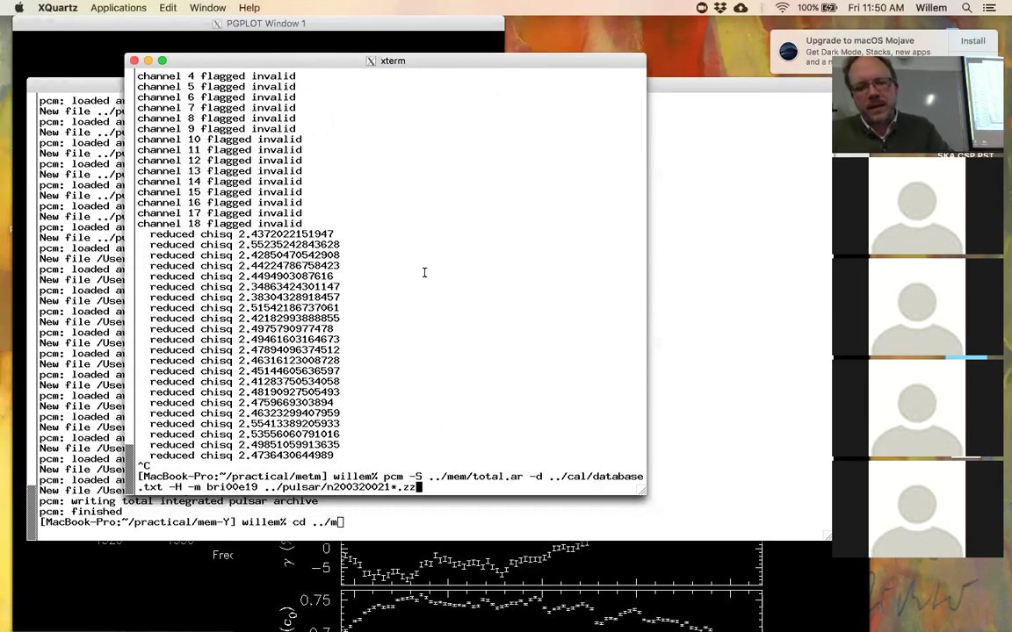
key(Left)
key(Left)
key(Left)
key(Left)
key(Left)
key(Left)
key(Left)
key(Left)
key(Left)
key(Left)
key(Left)
key(Left)
key(Left)
key(Left)
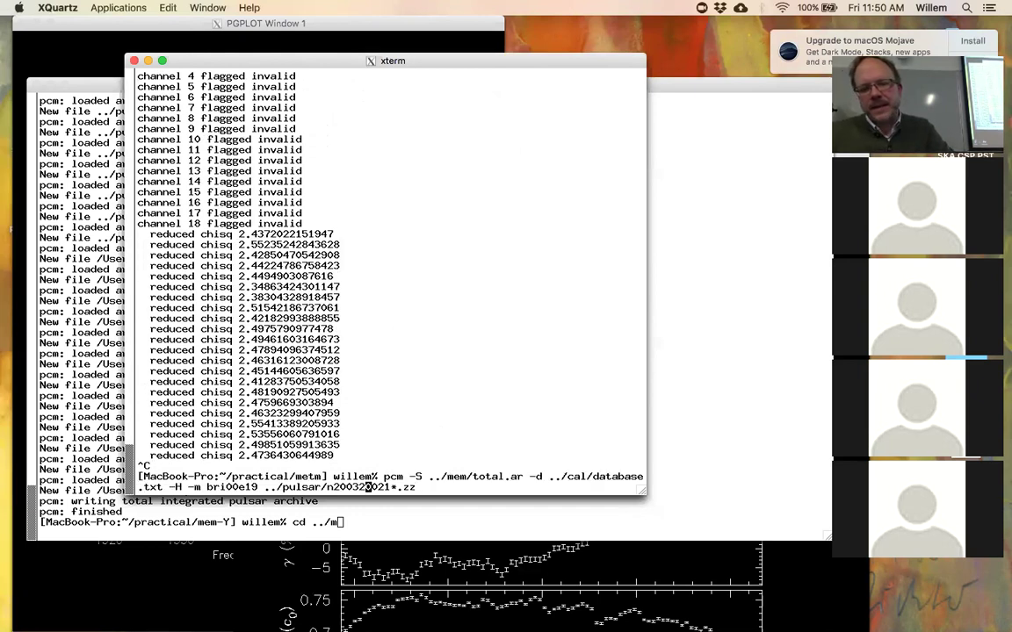
key(Left)
key(Left)
key(Left)
key(Left)
key(Left)
key(Left)
key(Left)
key(Left)
key(Left)
key(Left)
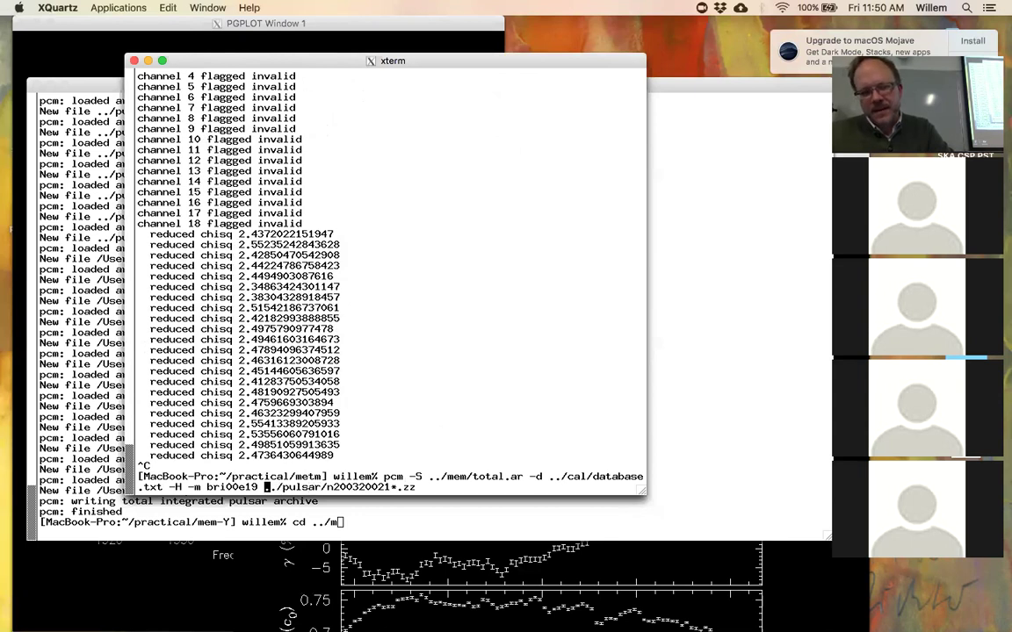
key(Return)
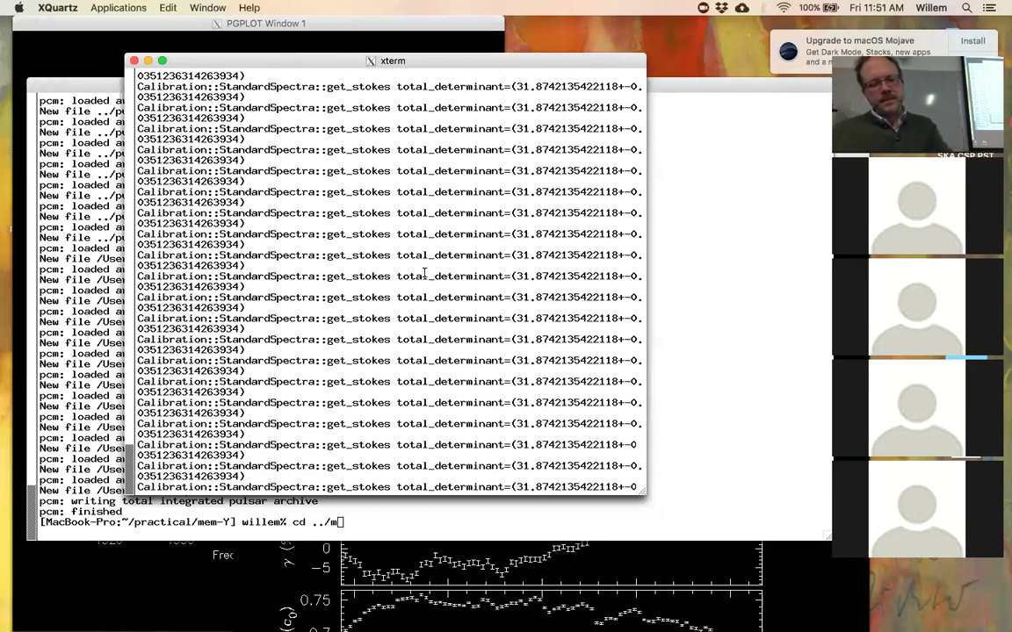
- Interrupt pcm and rerun the command with all output redirected to /dev/null using >&
key(ctrl+c)
key(Up)
text(>)
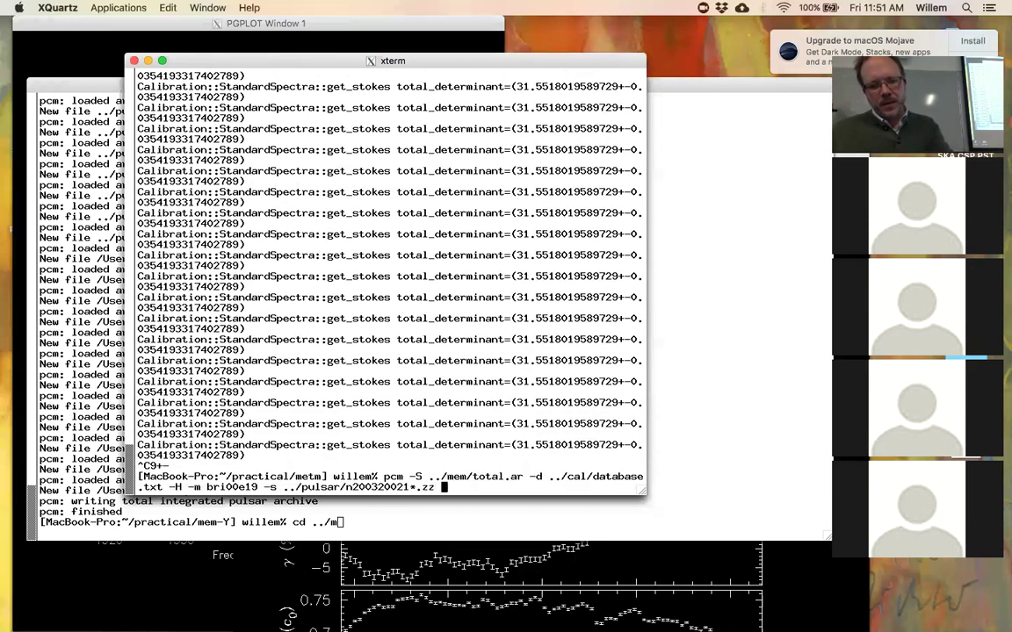
text(& /de)
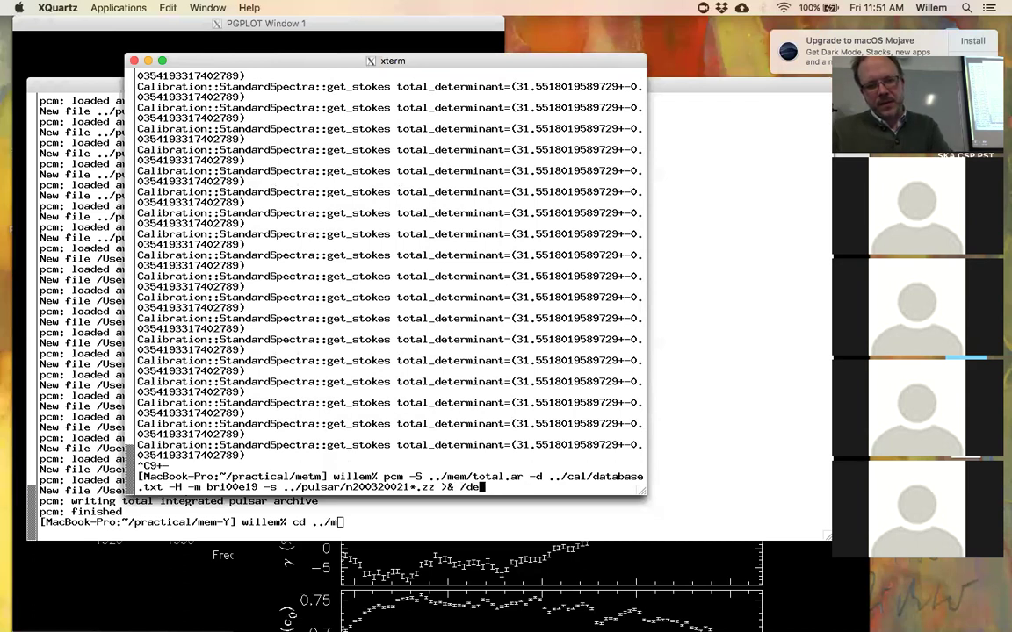
text(v/null)
key(Return)
key(Return)
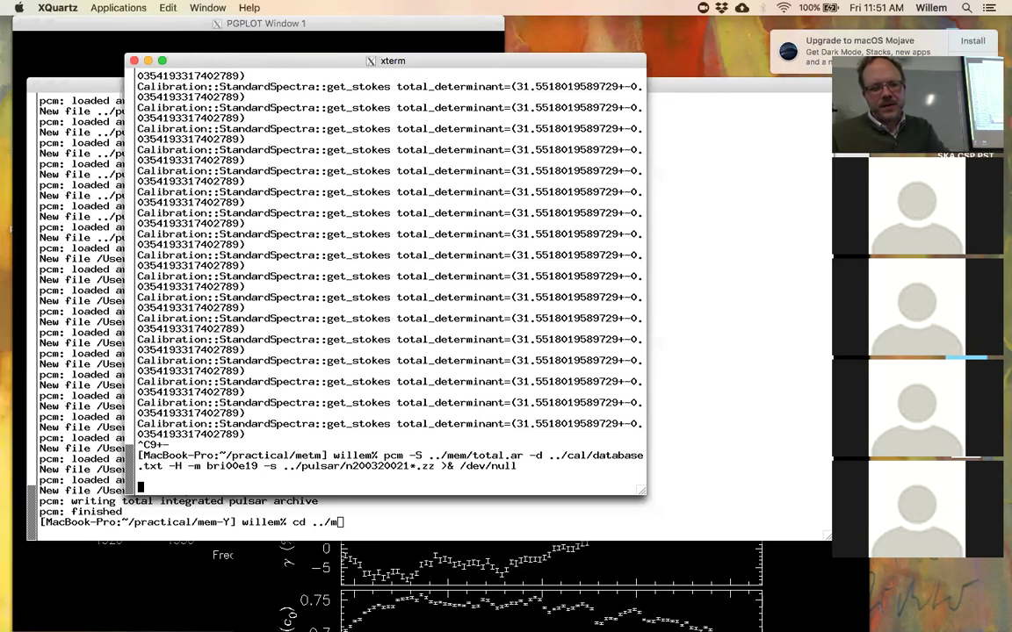
- Open a new xterm, change to the psrchive directory and move the window clear of the running pcm terminal
key(super+n)
text(cd psrchive)
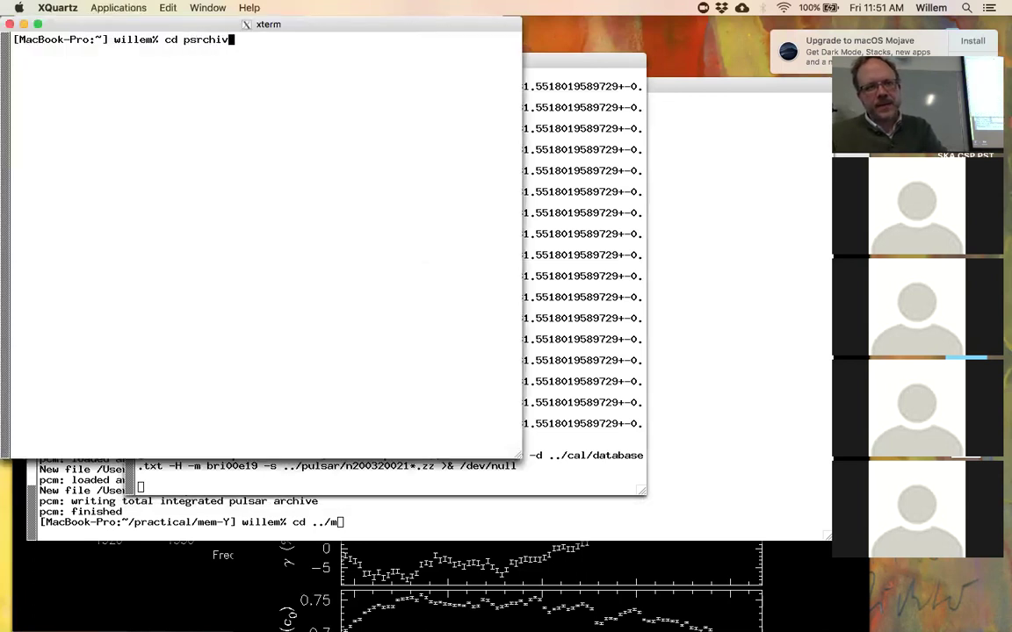
key(Return)
drag(324, 25, 754, 169)
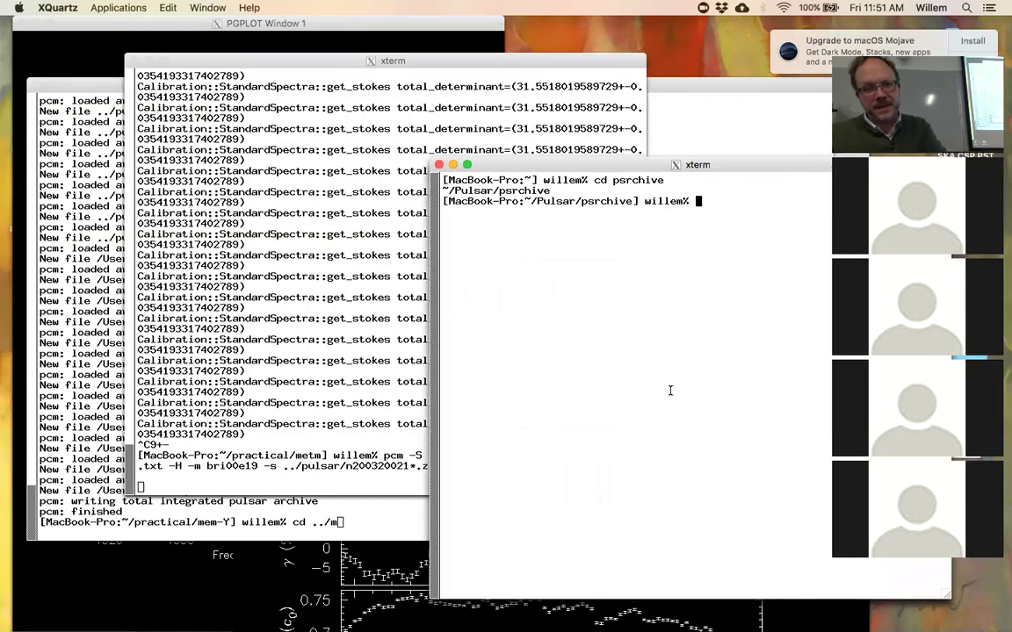
- Change to More/Polarimetry, open StandardSpectra.C in vi and reposition the xterm so its full width is visible
text(cd More/Po)
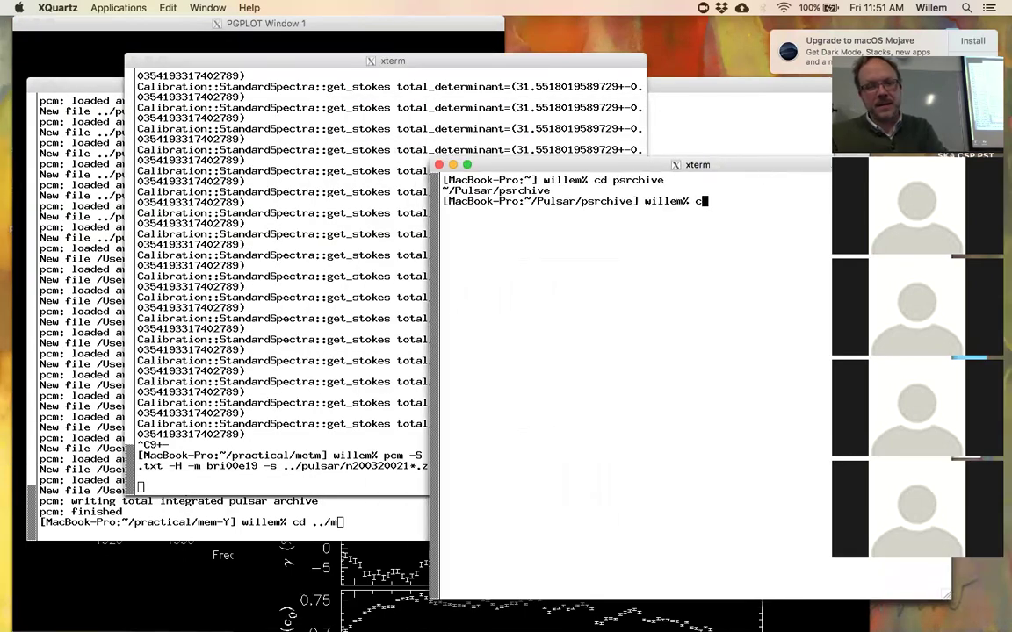
key(Tab)
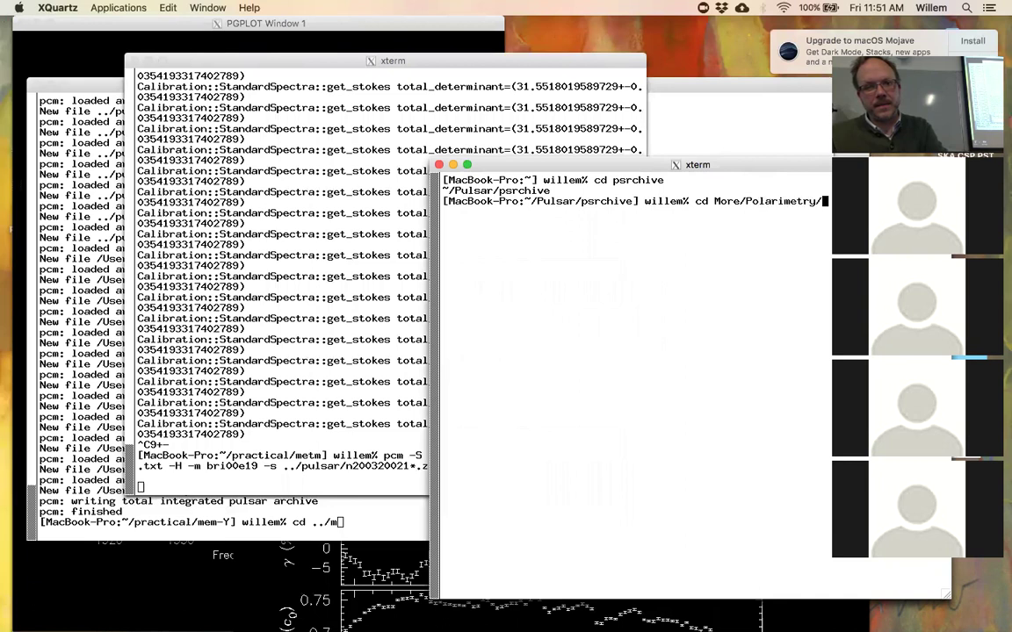
key(Return)
text(vi S)
text(t)
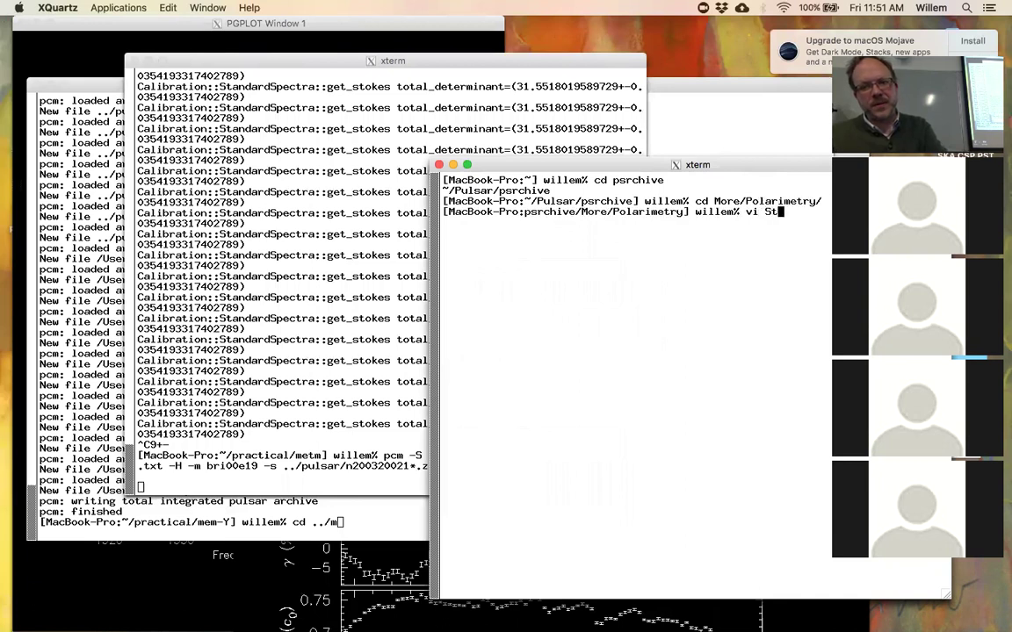
text(andardSpe)
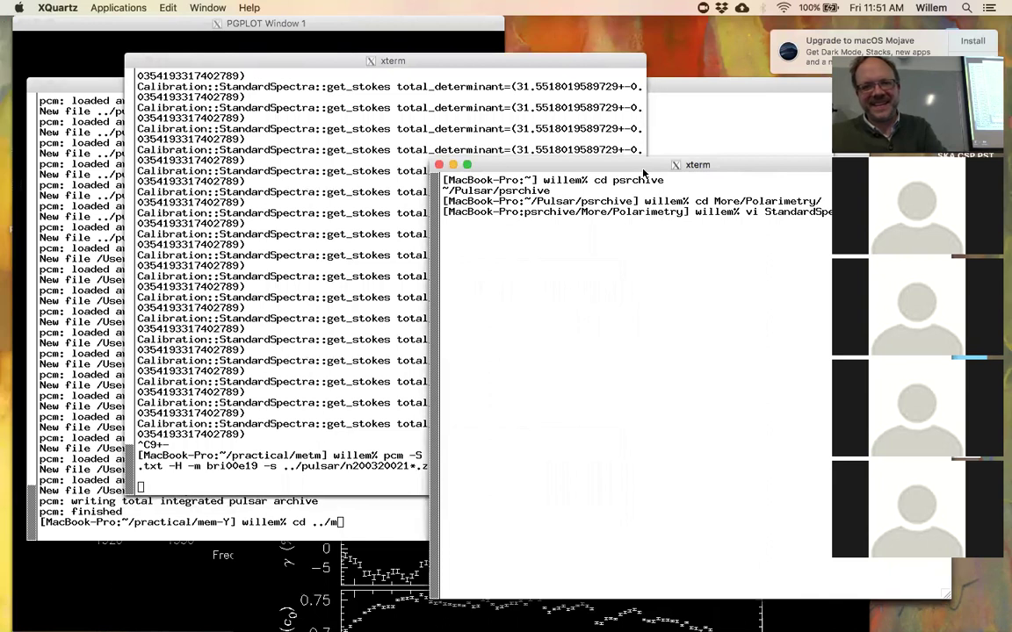
drag(612, 169, 526, 171)
key(Return)
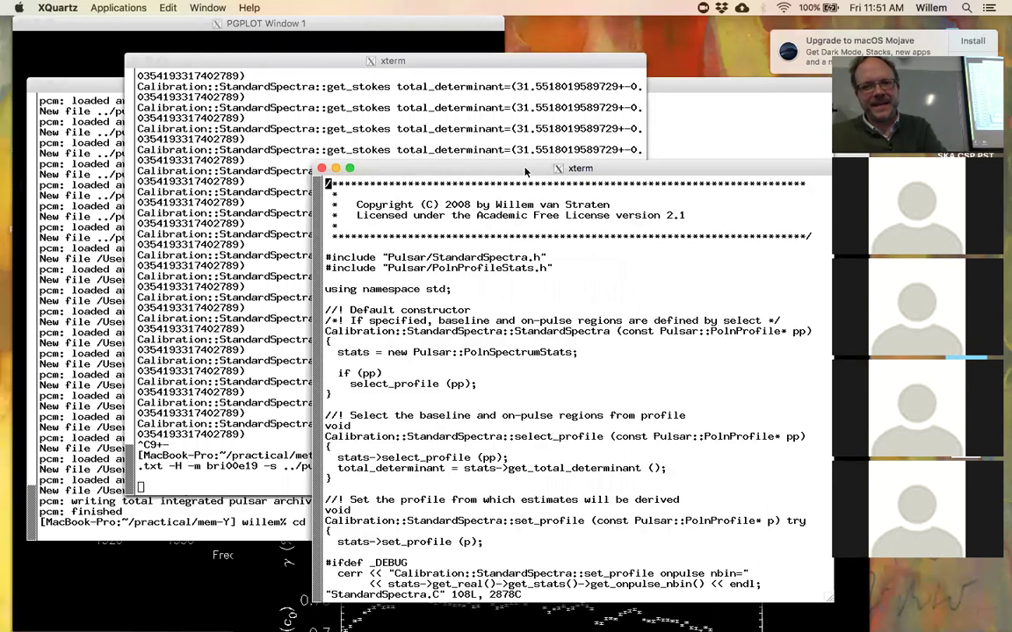
- Find get_stokes in StandardSpectra.C and delete the two-line cerr statement printing total_determinant in the normalize block
text(/get_stoke)
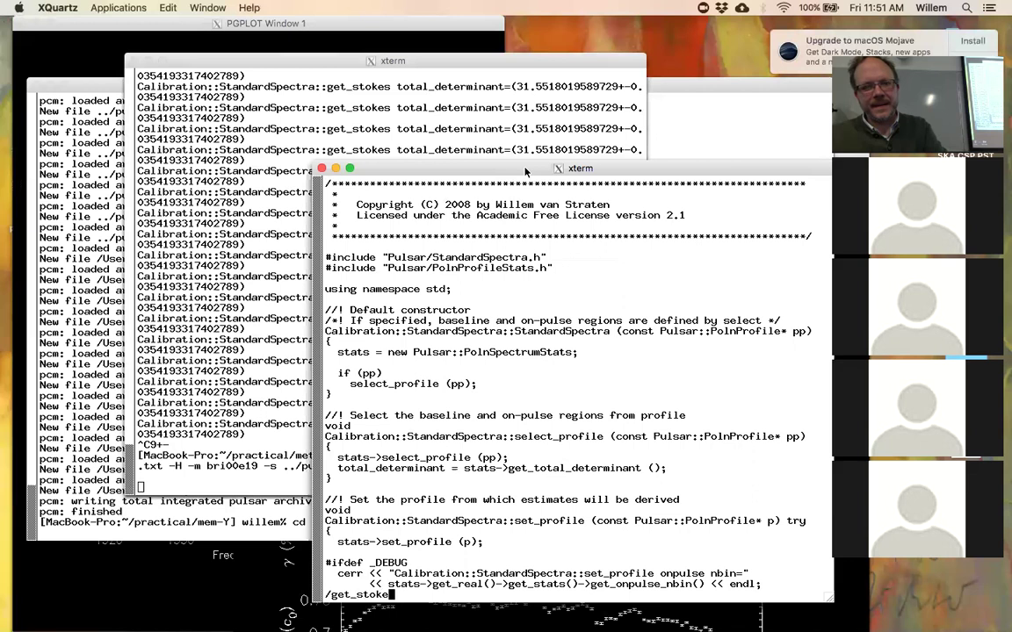
key(Return)
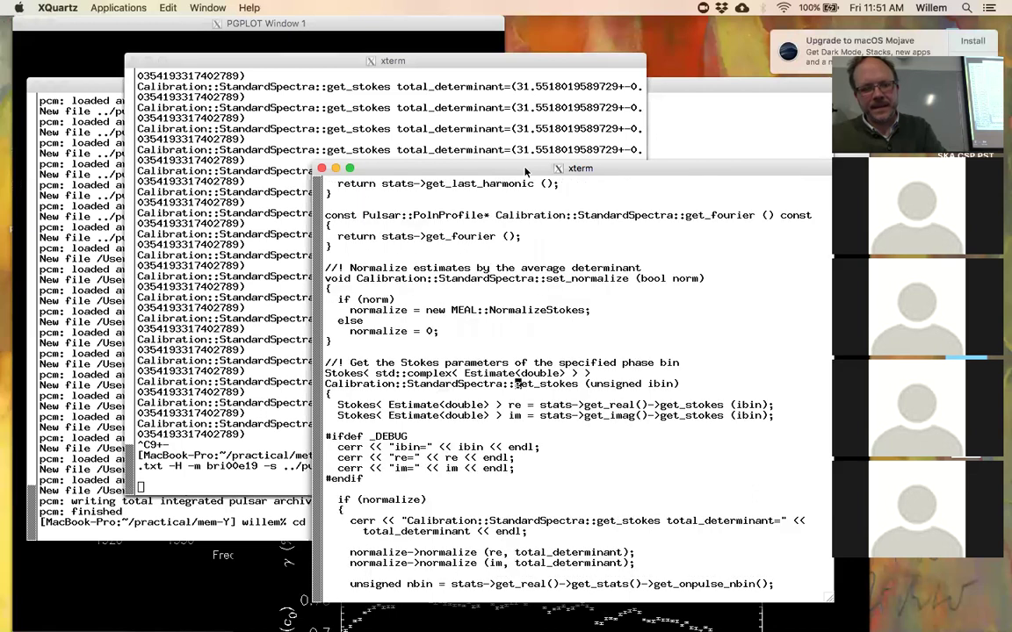
key(j)
key(j)
key(j)
key(j)
key(j)
key(j)
key(j)
key(j)
key(j)
key(j)
key(j)
key(j)
key(j)
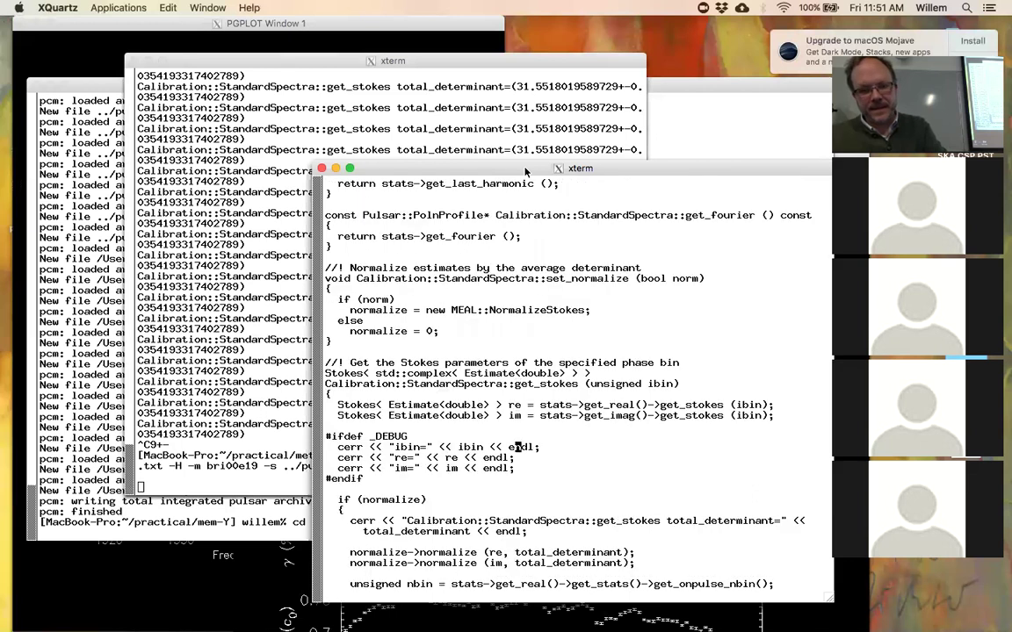
key(d)
key(d)
key(d)
key(d)
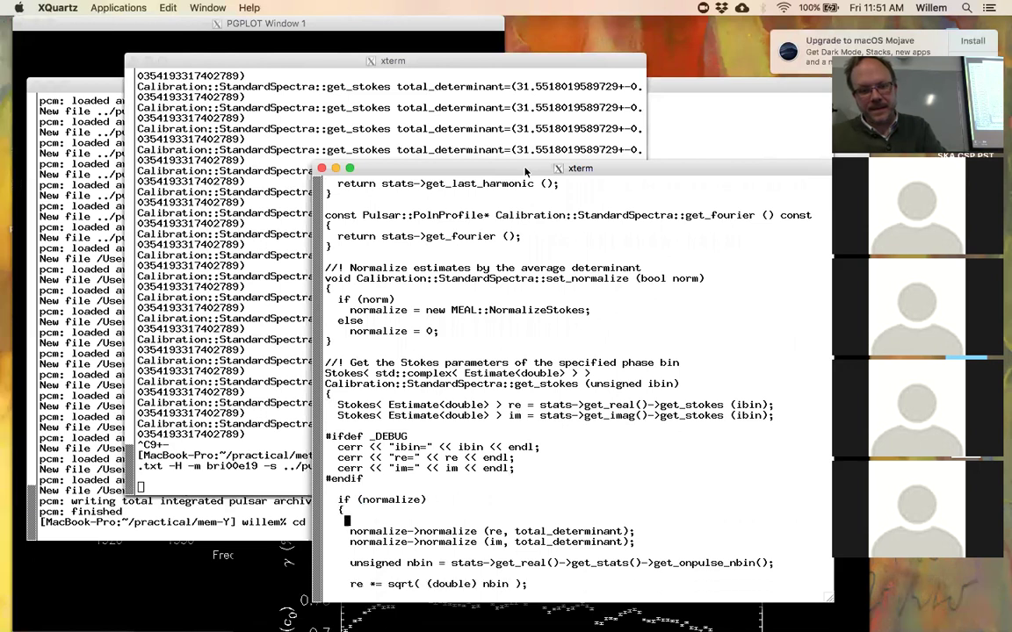
- Remove the leftover blank lines from the normalize block in StandardSpectra.C, then save the file and quit vi
key(d)
key(d)
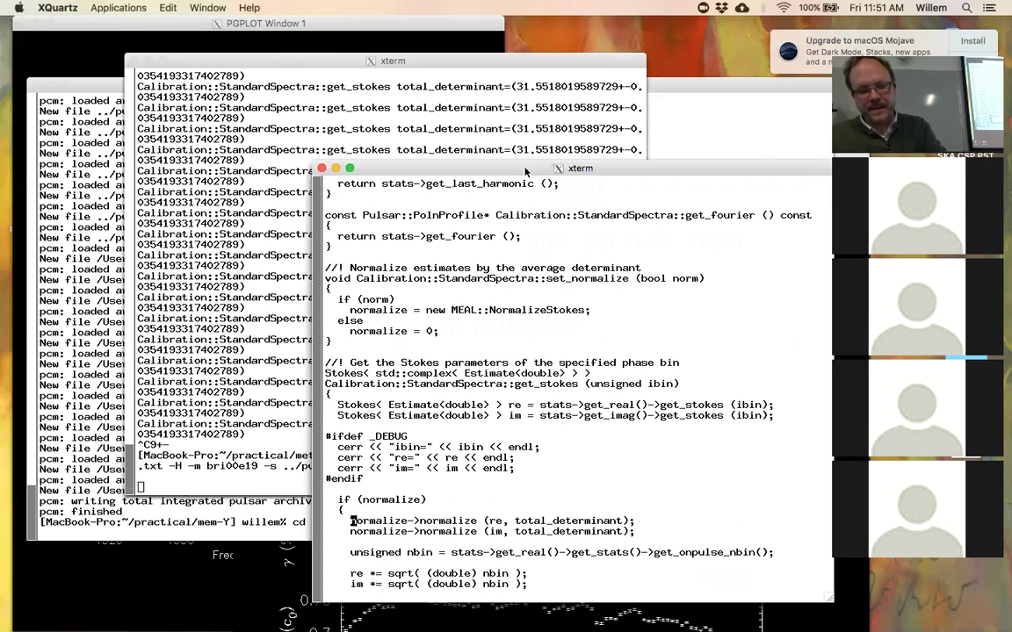
text(:wq)
key(Return)
- Change to the psrchive build directory, ../../build/
text(cd ../../)
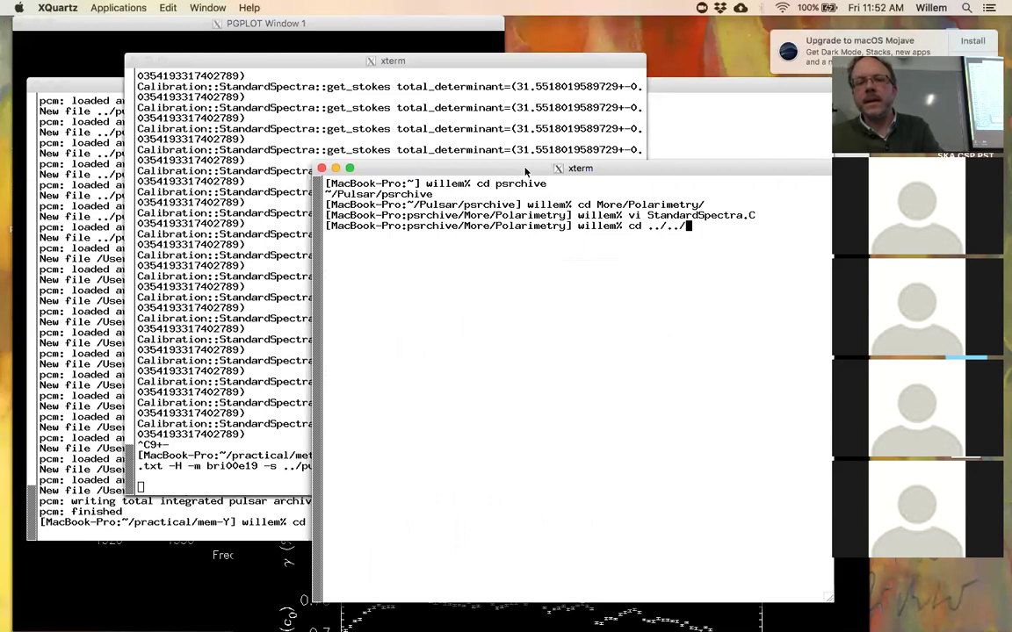
text(.)
key(BackSpace)
text(build/)
key(Return)
- Rebuild the libraries and pcm with the command chain make -j4 libs; cd More; make libs; cd Applications; make pcm
text(make -j)
text(4 libtool)
key(BackSpace)
key(BackSpace)
key(BackSpace)
key(BackSpace)
key(BackSpace)
text(s; cd More/Polarimetry/)
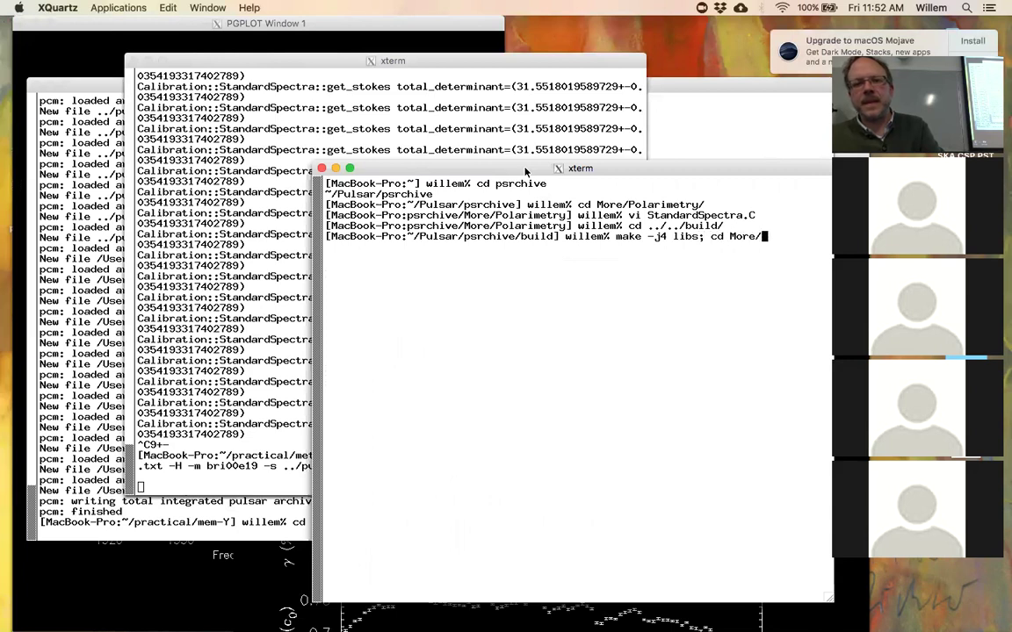
key(BackSpace)
text(;)
key(BackSpace)
key(BackSpace)
key(BackSpace)
key(BackSpace)
key(BackSpace)
key(BackSpace)
key(BackSpace)
key(BackSpace)
key(BackSpace)
key(BackSpace)
key(BackSpace)
key(BackSpace)
key(BackSpace)
key(BackSpace)
text(; make -j)
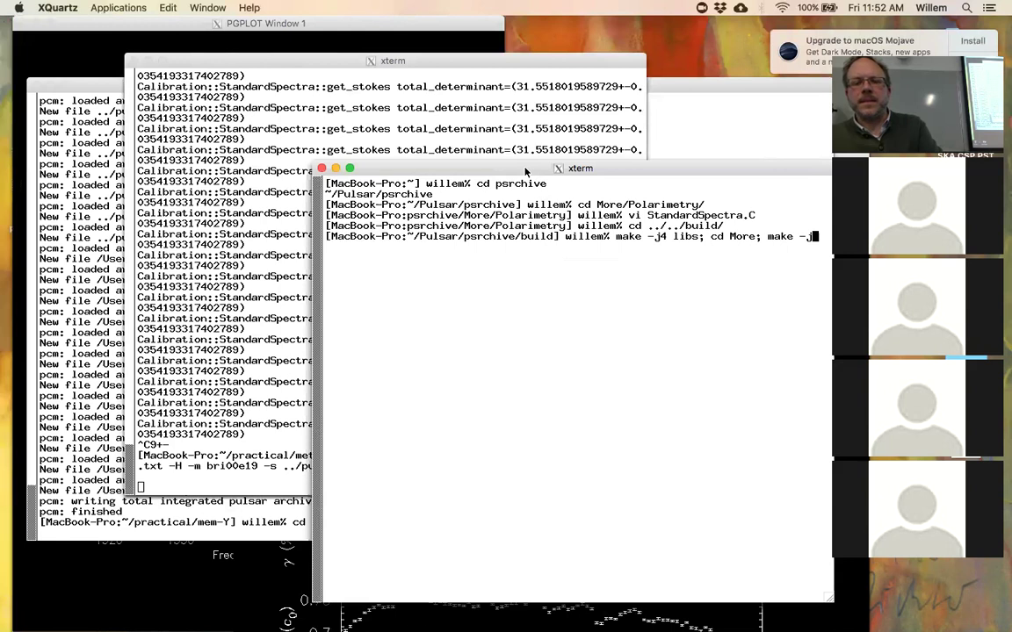
key(BackSpace)
key(BackSpace)
text(;)
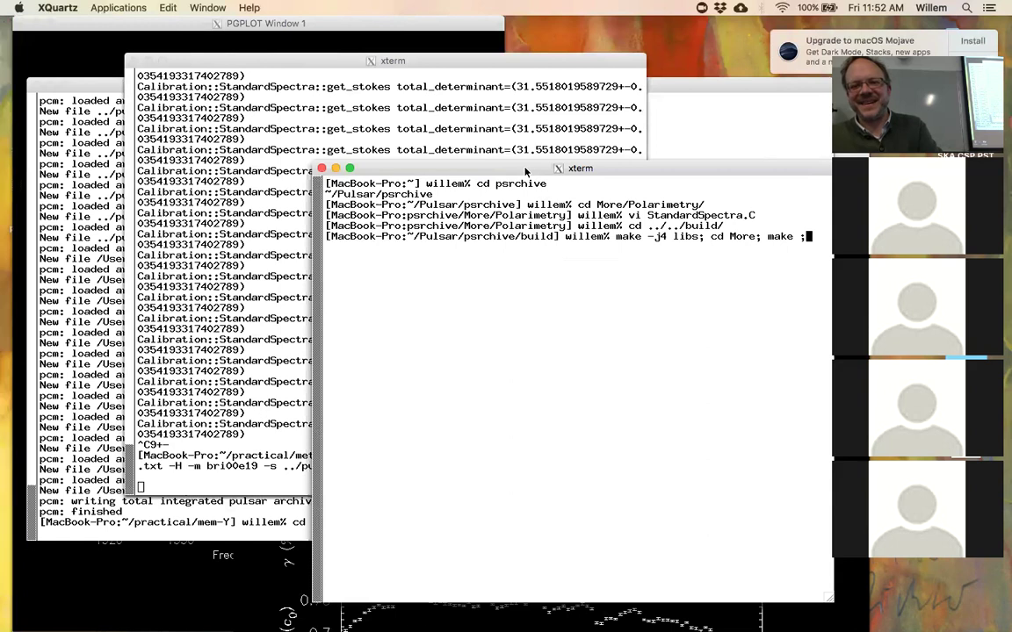
key(BackSpace)
text(libs; cd Ap)
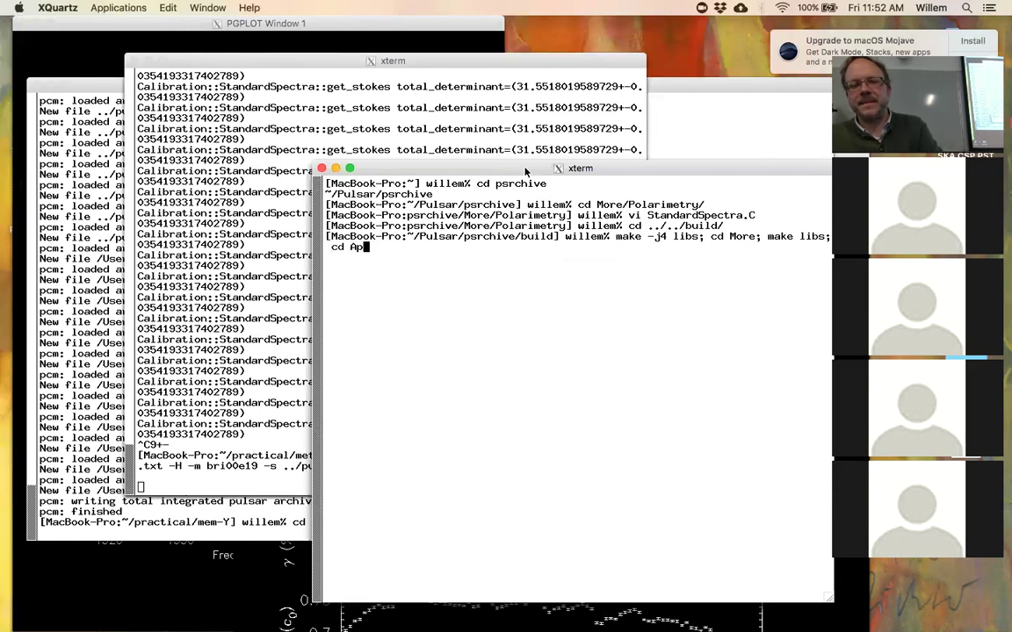
key(BackSpace)
key(BackSpace)
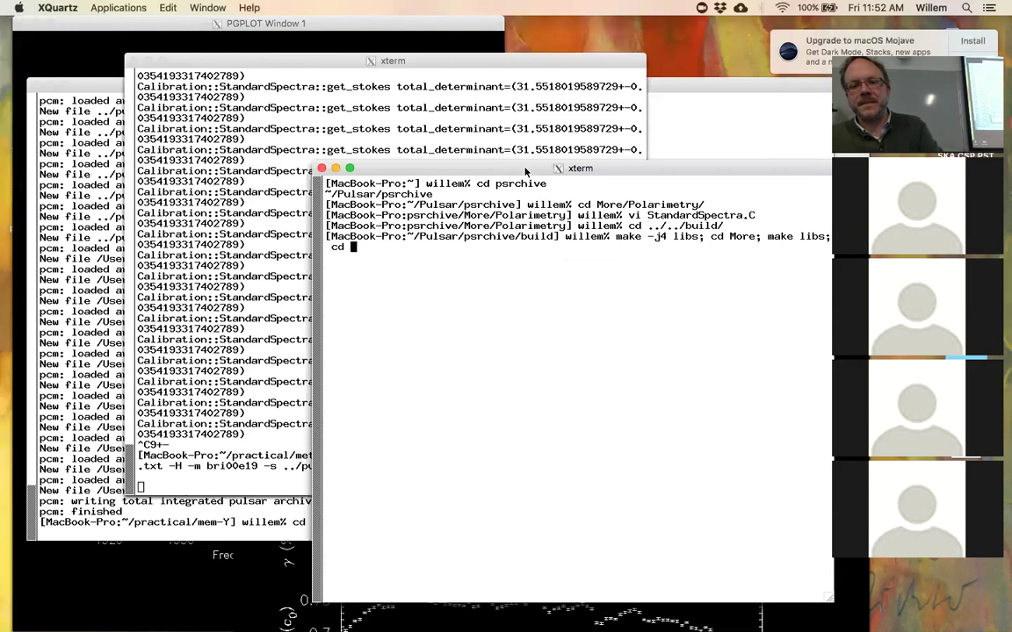
text(Applications; make p)
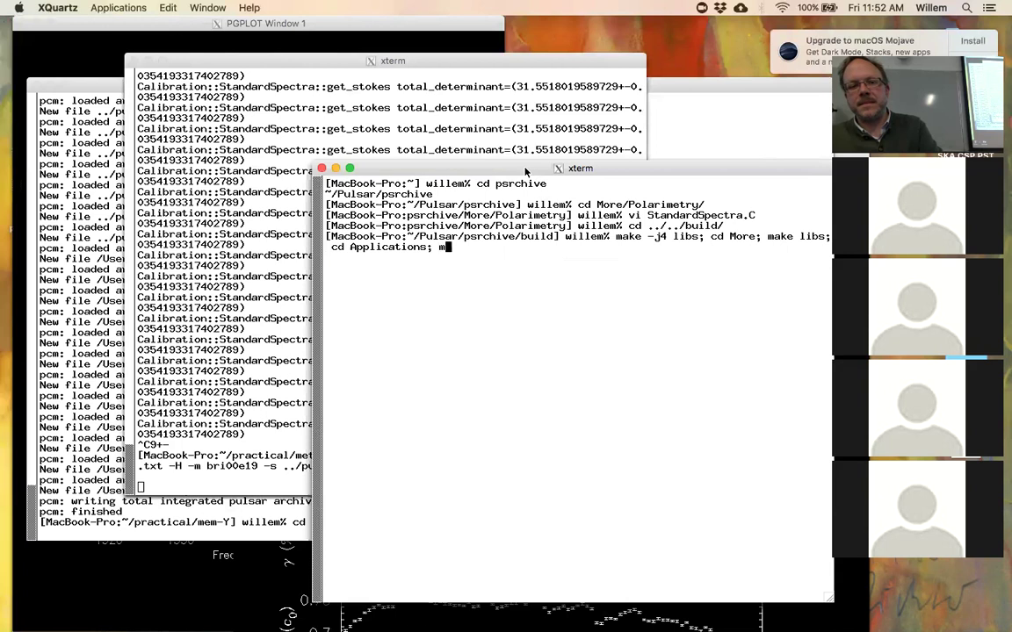
key(Return)
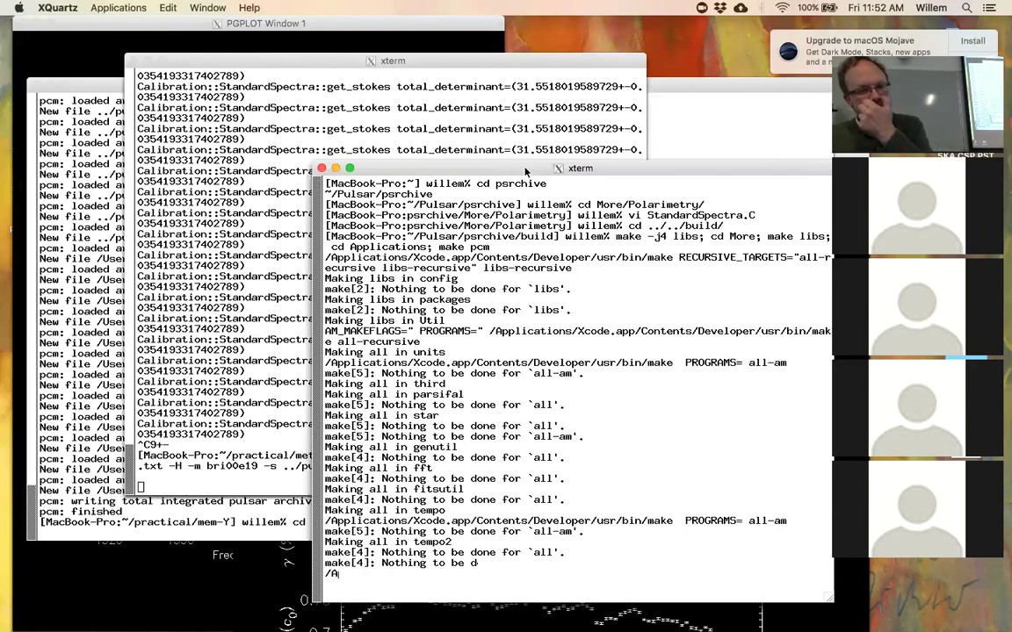
- Return to the xterm in the metm directory and interrupt the running pcm job
click(429, 154)
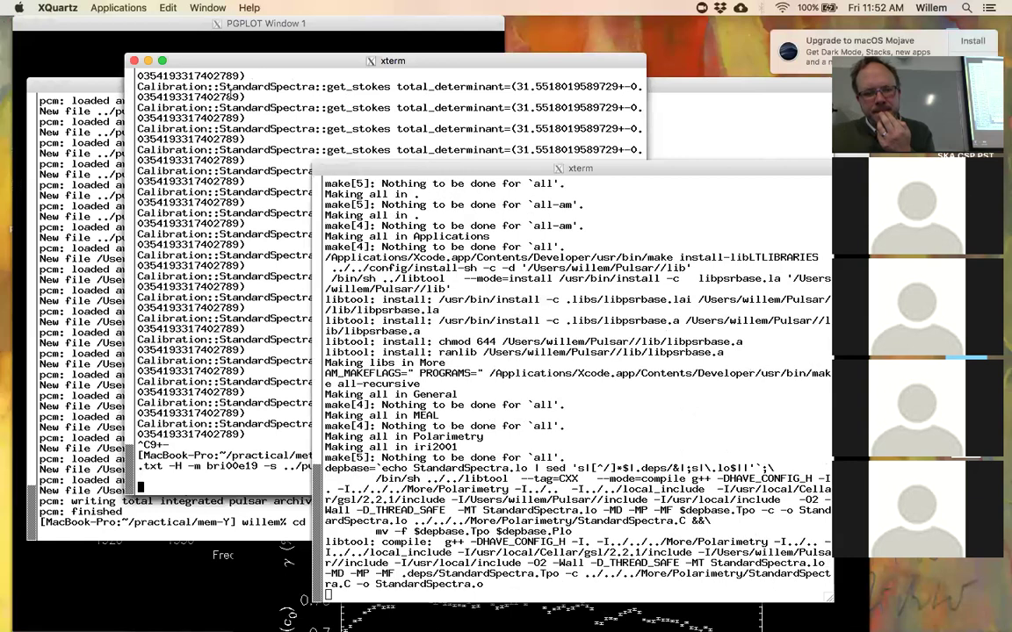
click(259, 104)
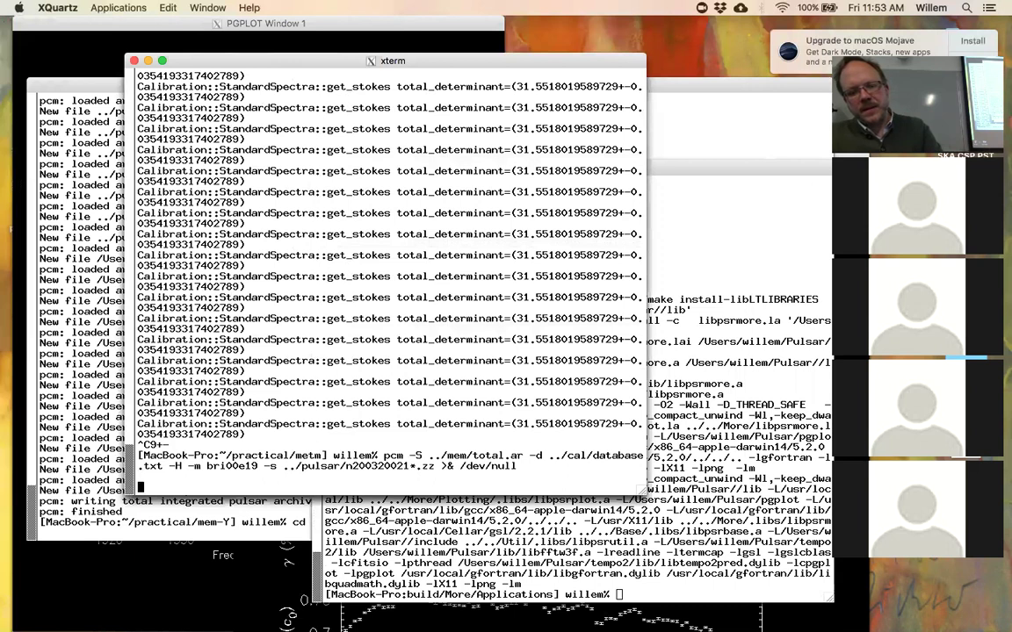
key(ctrl+c)
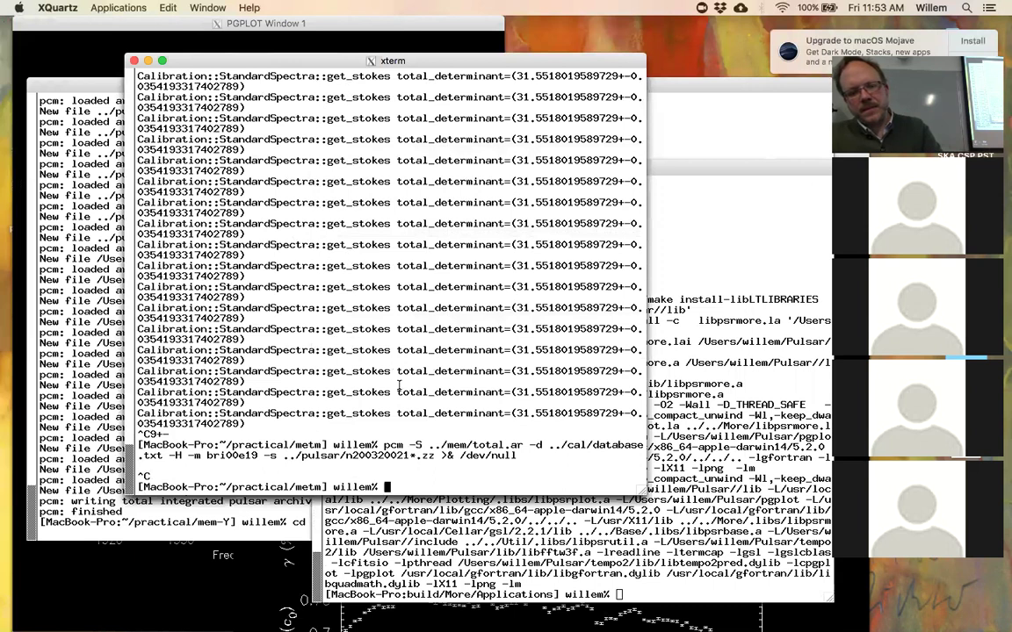
- Rerun the previous pcm command without the /dev/null redirection, using the rebuilt executable in $HOME/Pulsar/psrchive/build/More/Applications/
key(Up)
key(BackSpace)
key(BackSpace)
key(BackSpace)
key(BackSpace)
key(BackSpace)
key(BackSpace)
key(BackSpace)
key(BackSpace)
key(BackSpace)
key(BackSpace)
key(BackSpace)
key(BackSpace)
key(BackSpace)
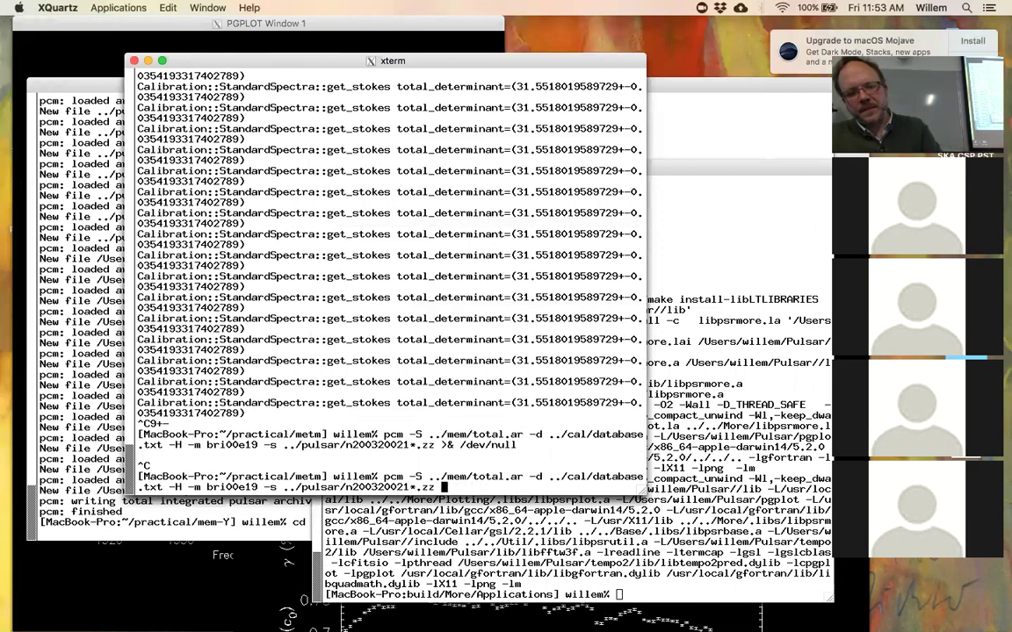
key(ctrl+a)
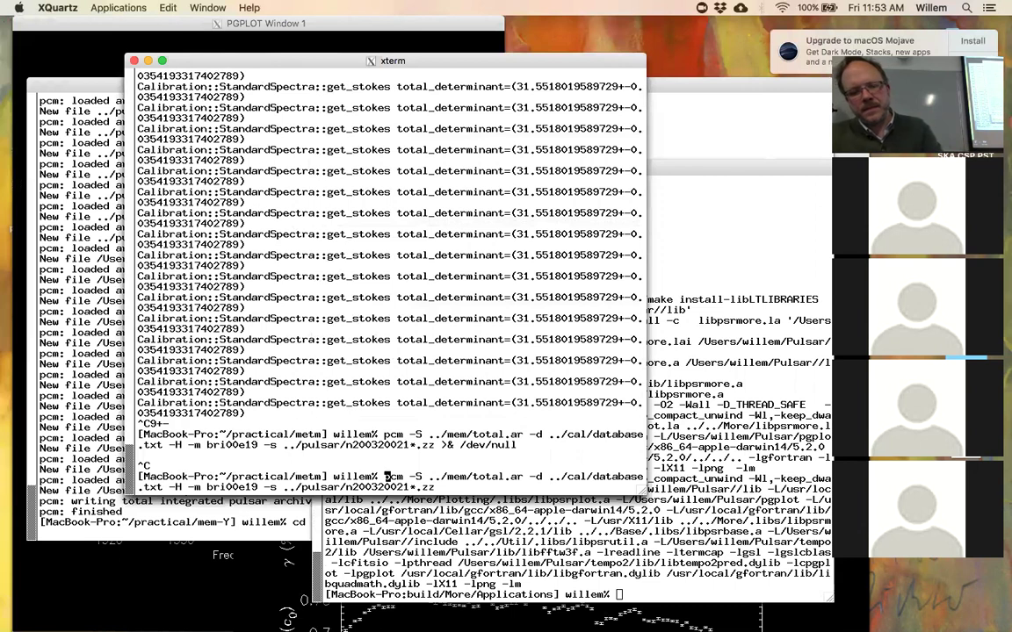
text($HOME/Pulsar/)
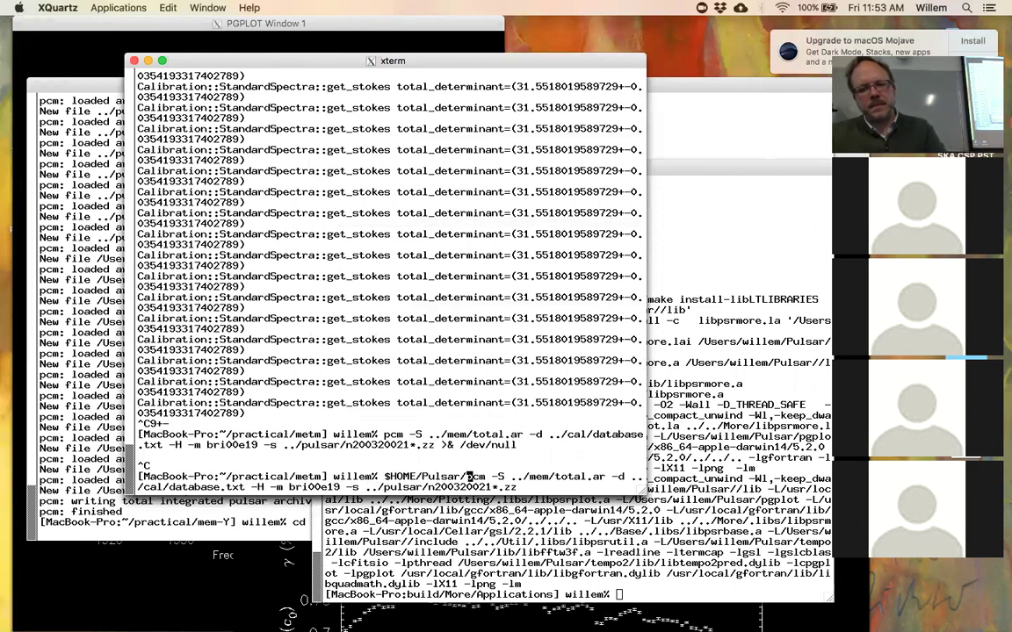
text(psrchive/build/Mo)
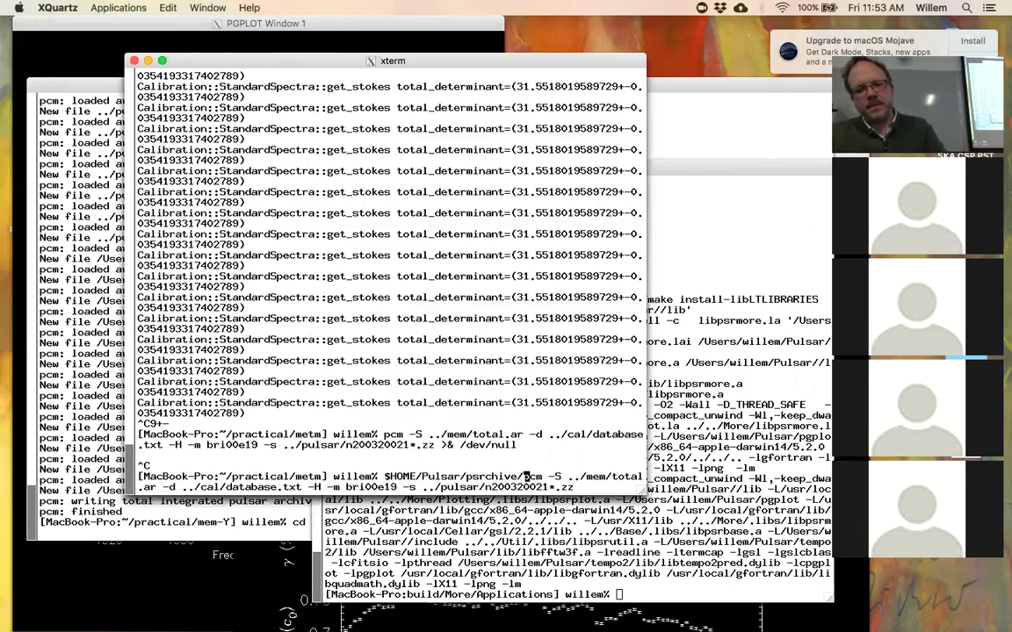
text(re/Applications/)
key(Return)
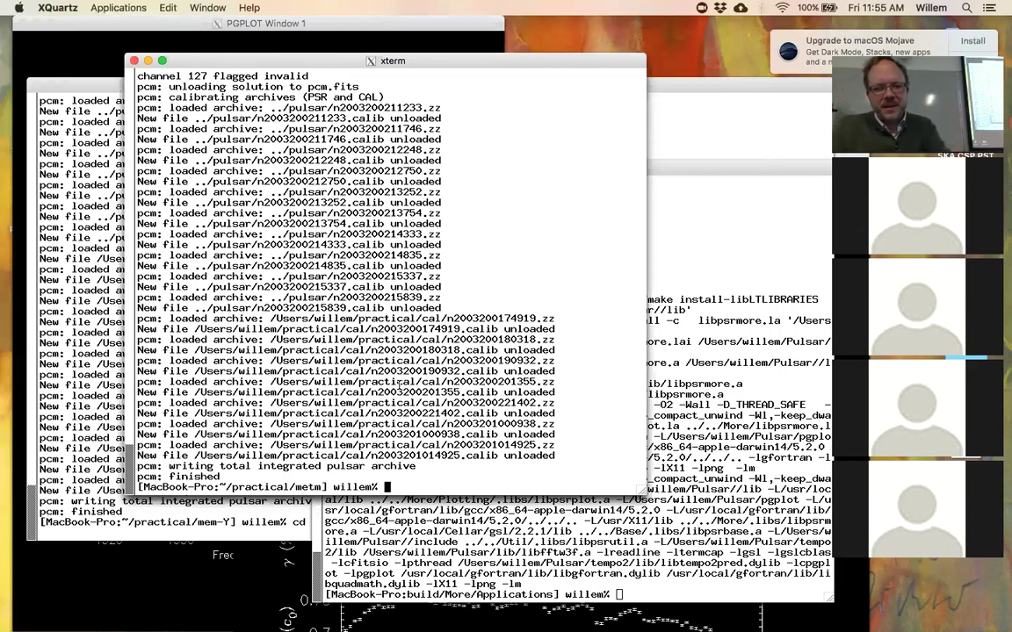
- Plot the metm solution with psrplot -p calm pcm.fits on the /xs graphics device
text(psr)
key(Up)
key(Down)
key(BackSpace)
key(BackSpace)
key(BackSpace)
text(zz)
key(Return)
text(psrp)
key(Up)
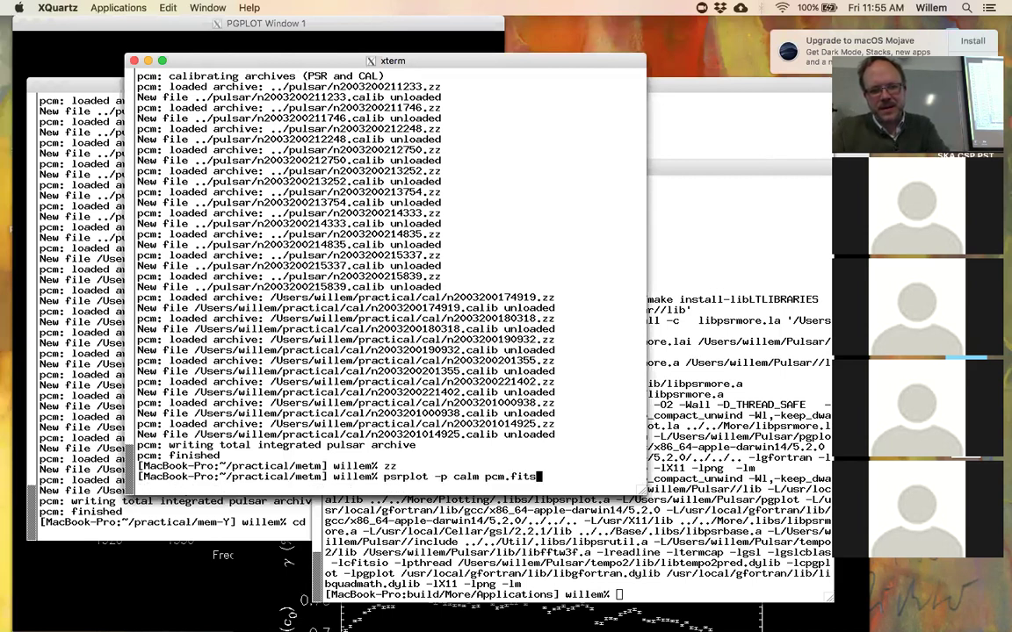
key(Return)
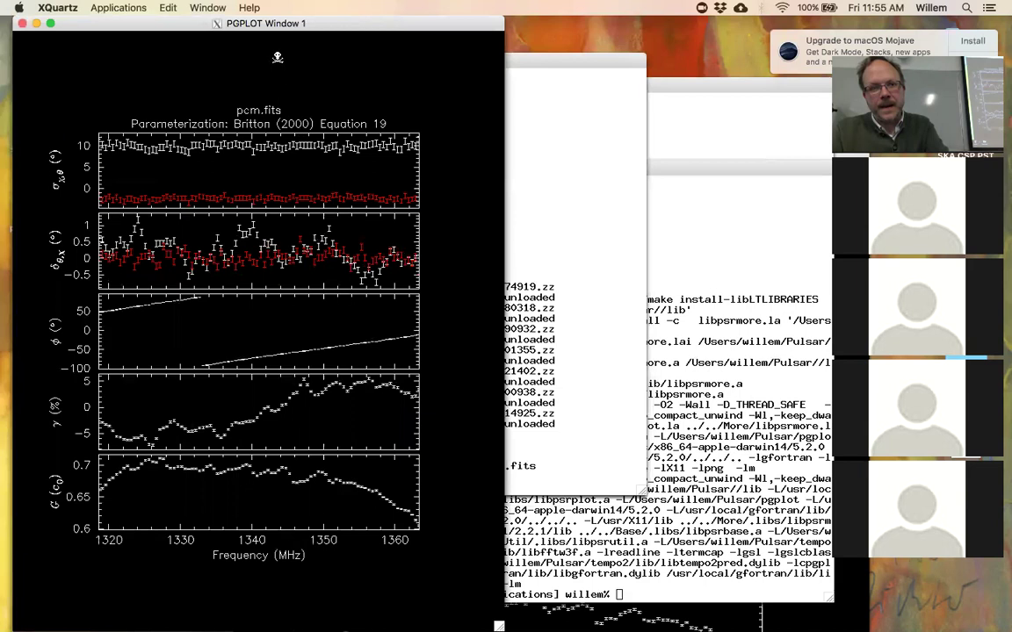
- Place the two pcm.fits plots side by side, compare them, and close PGPLOT Window 2
drag(409, 26, 617, 17)
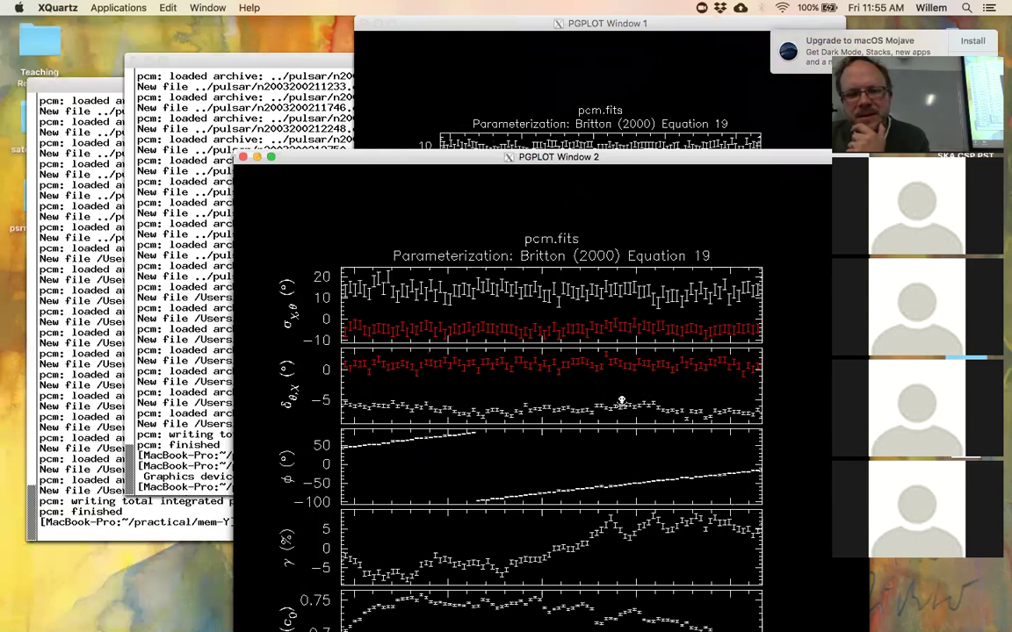
drag(538, 167, 324, 36)
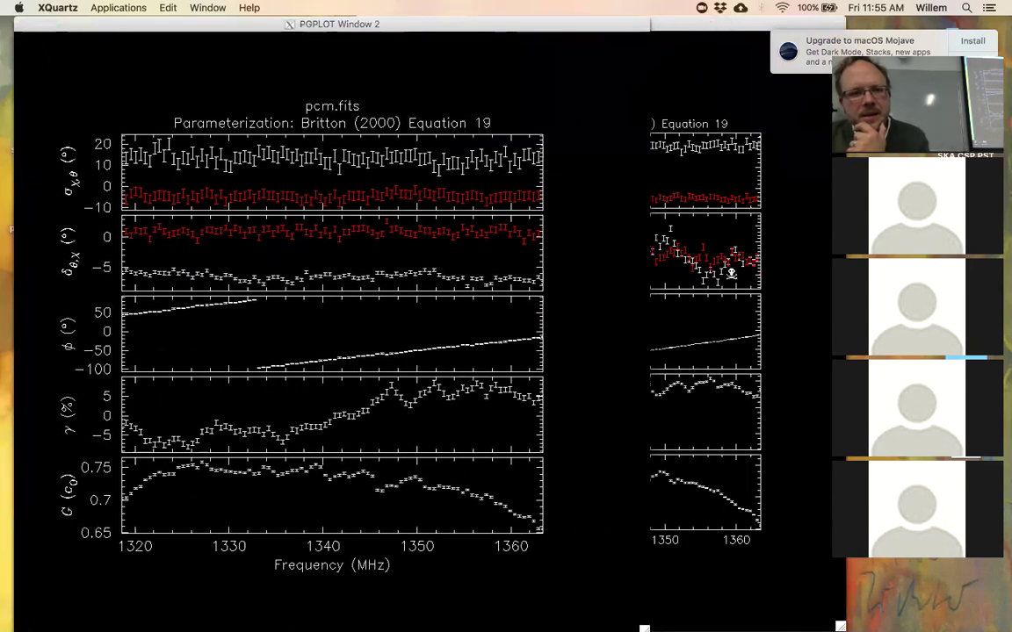
click(659, 247)
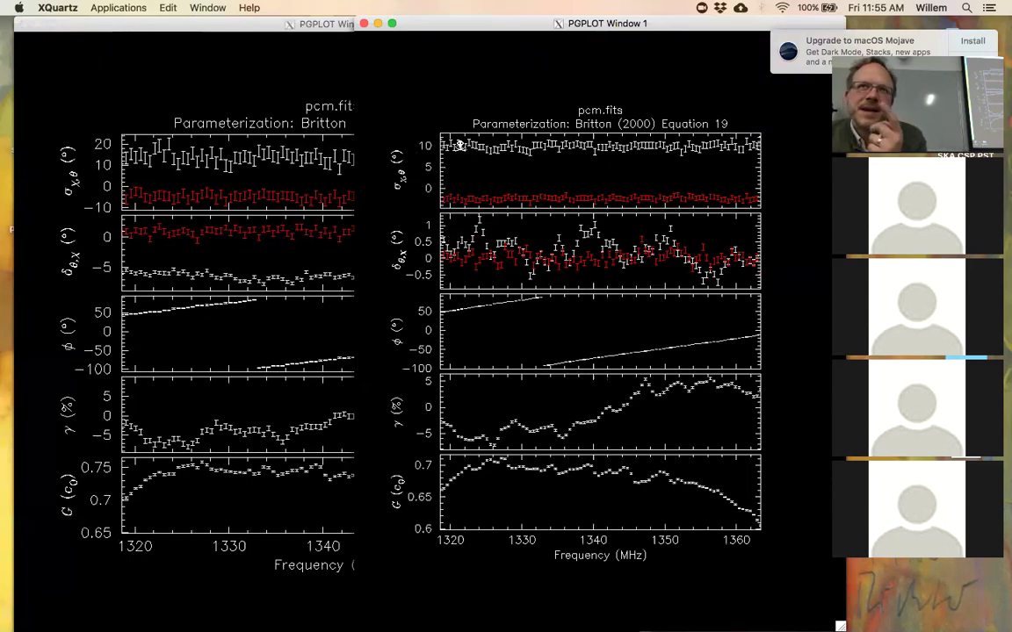
click(261, 27)
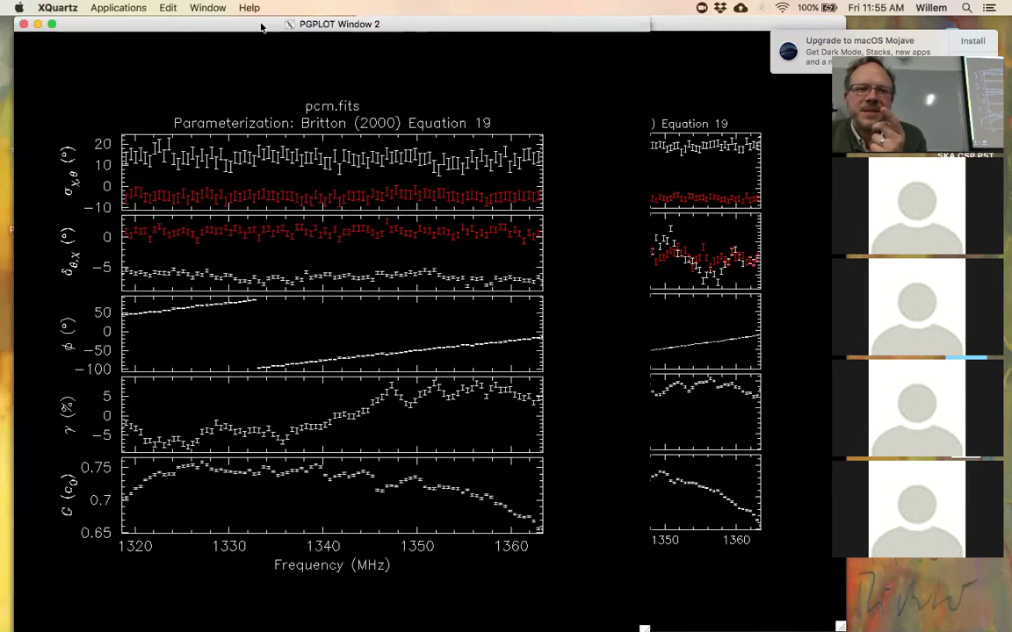
click(24, 24)
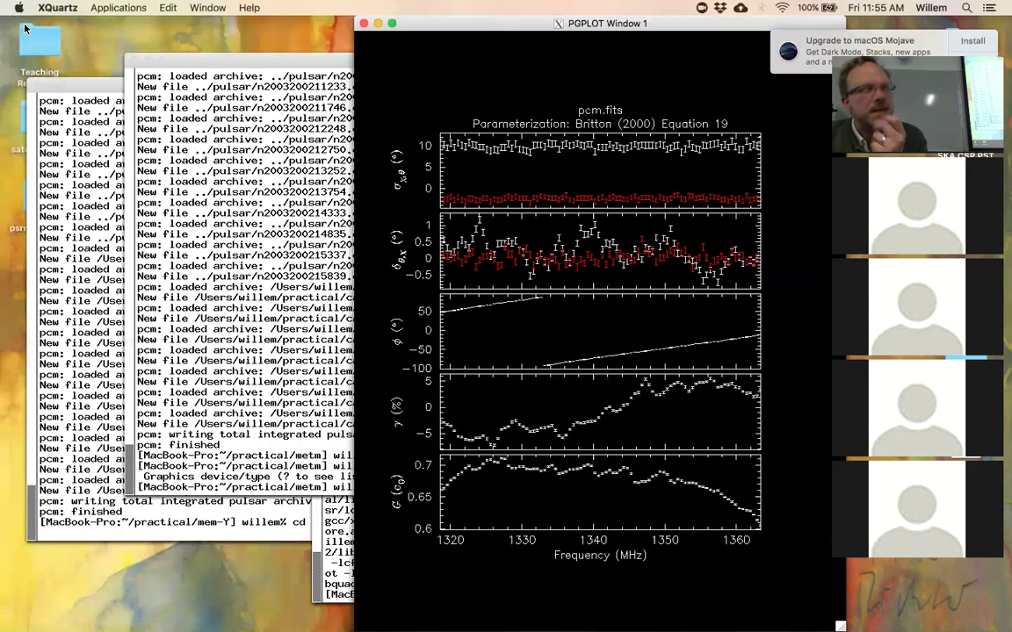
- Change to ../mem and plot its solution with psrplot -p calm pcm.fits on the 2/xs graphics device
click(290, 369)
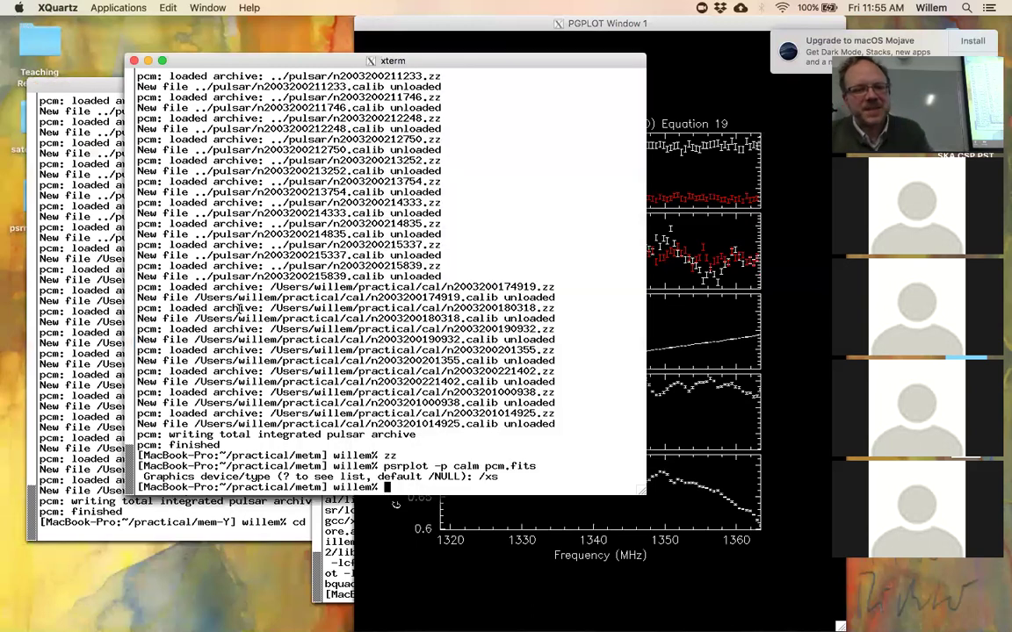
text(cd ../me)
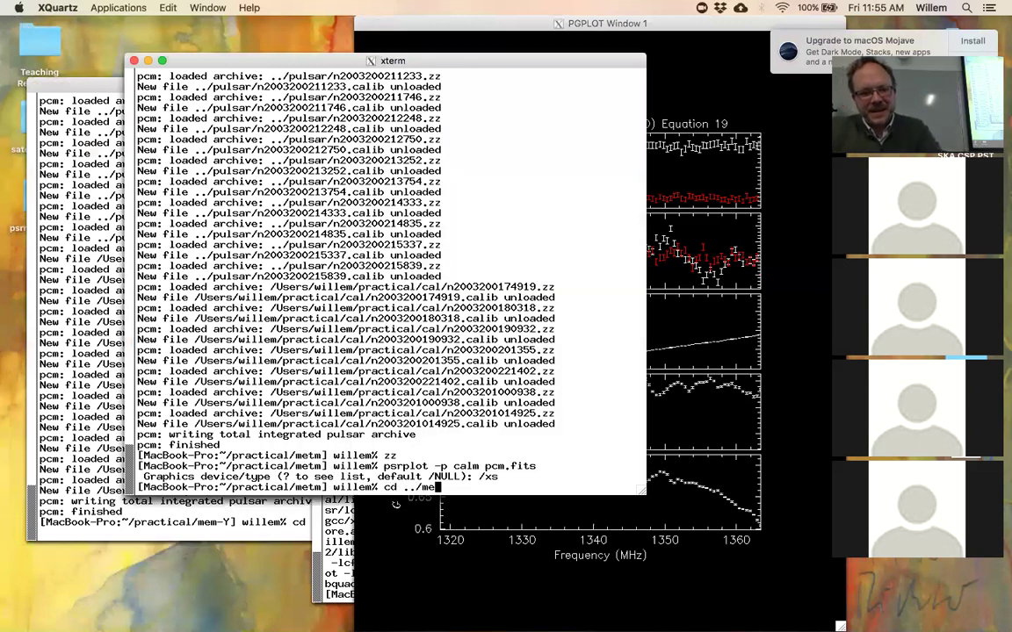
text(m)
key(Return)
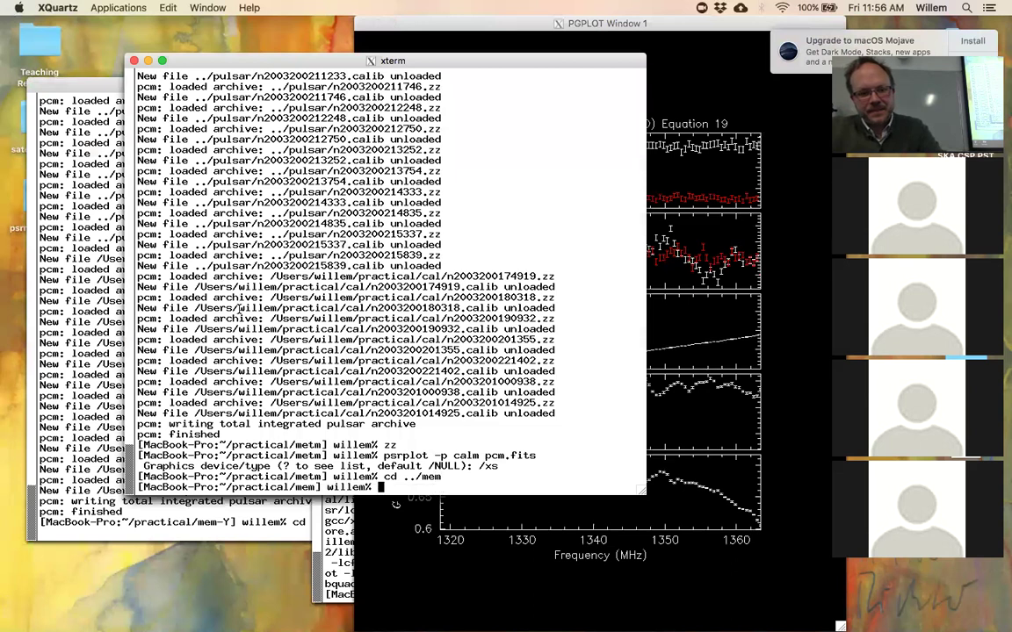
text(psrplot)
key(Up)
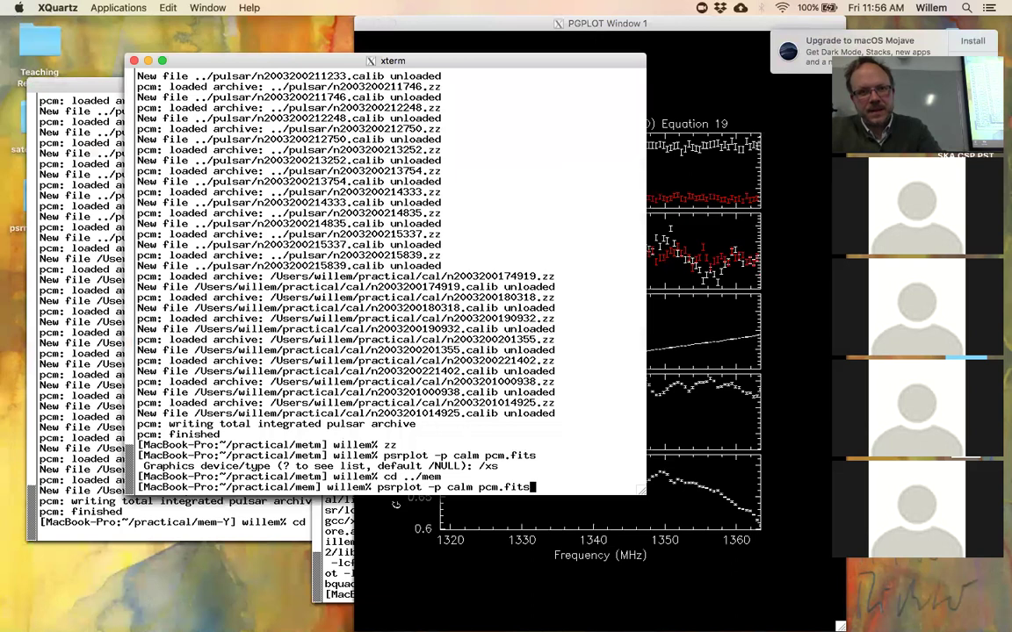
key(Return)
text(/xs)
key(Return)
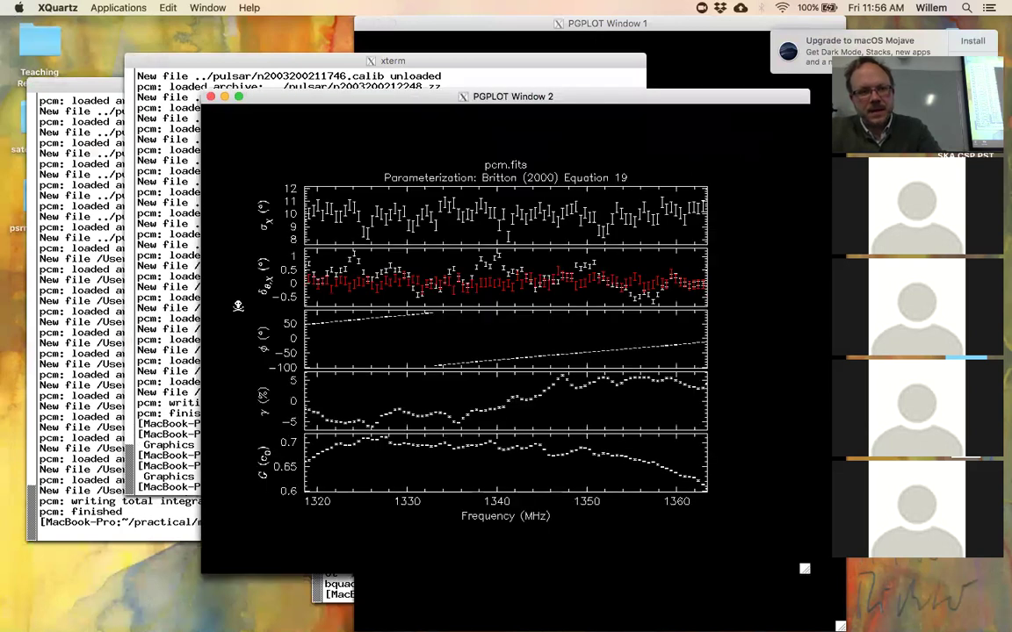
- Move the mem solution plot beside the metm plot and compare the orientation and ellipticity panels in both
drag(345, 97, 173, 76)
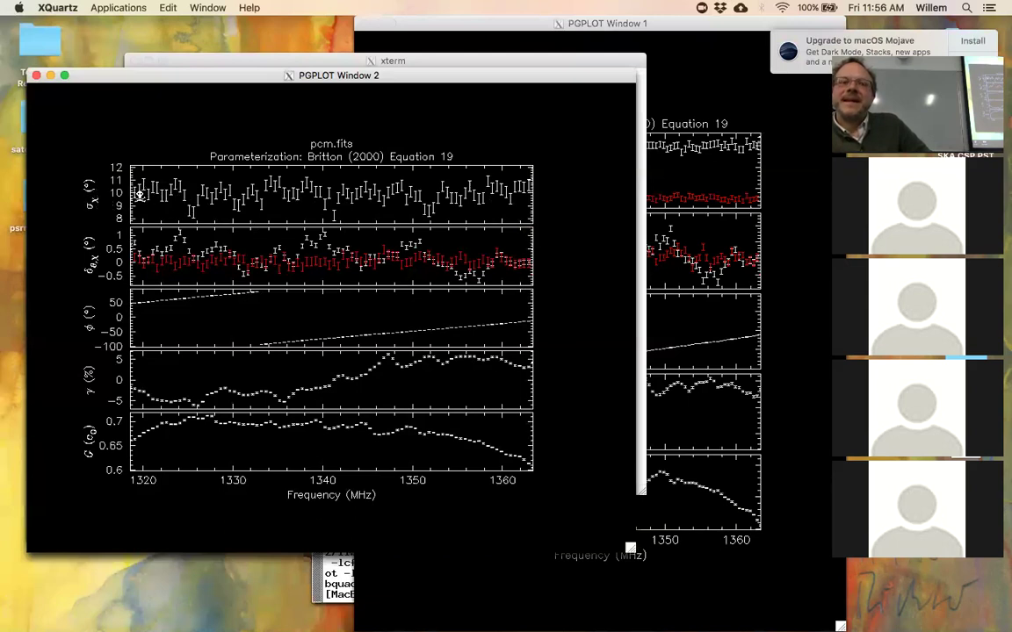
click(648, 140)
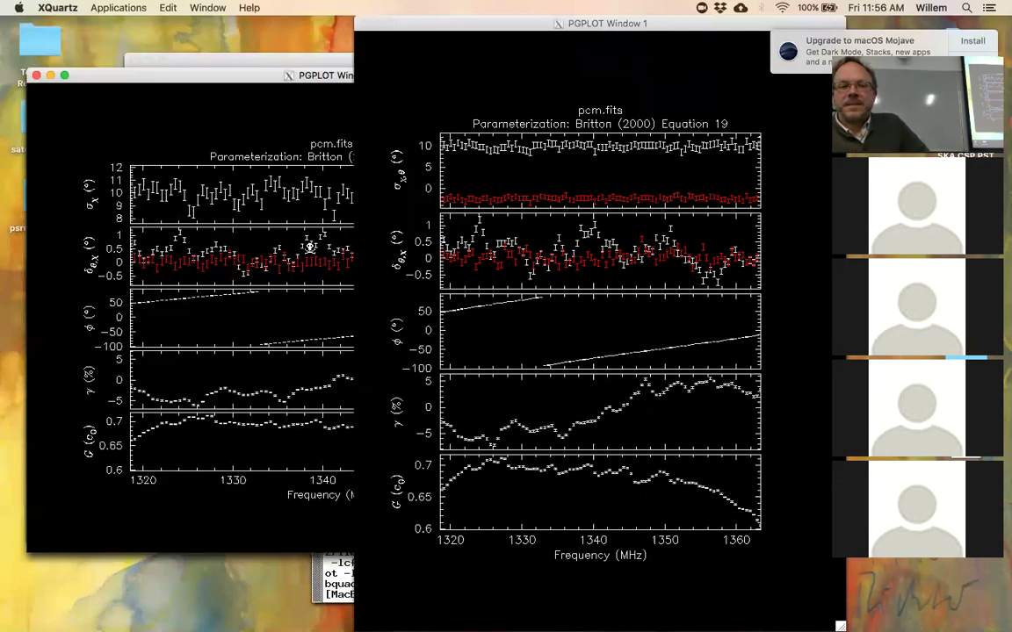
key(ctrl+Up)
key(Escape)
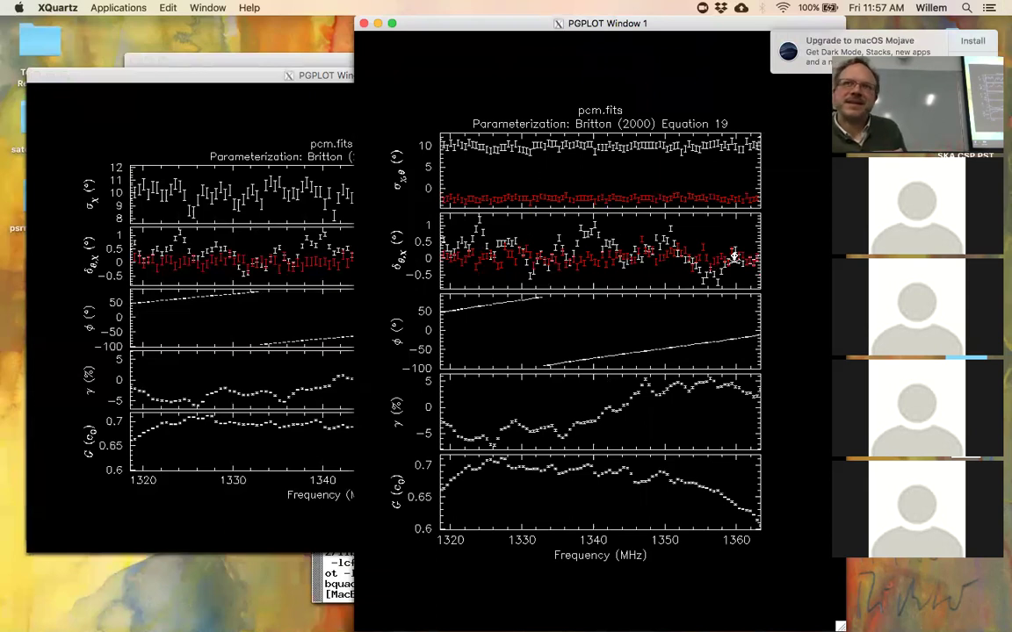
- Recall the make command chain in the build xterm without running it, then return to the xterm in the mem directory
click(332, 575)
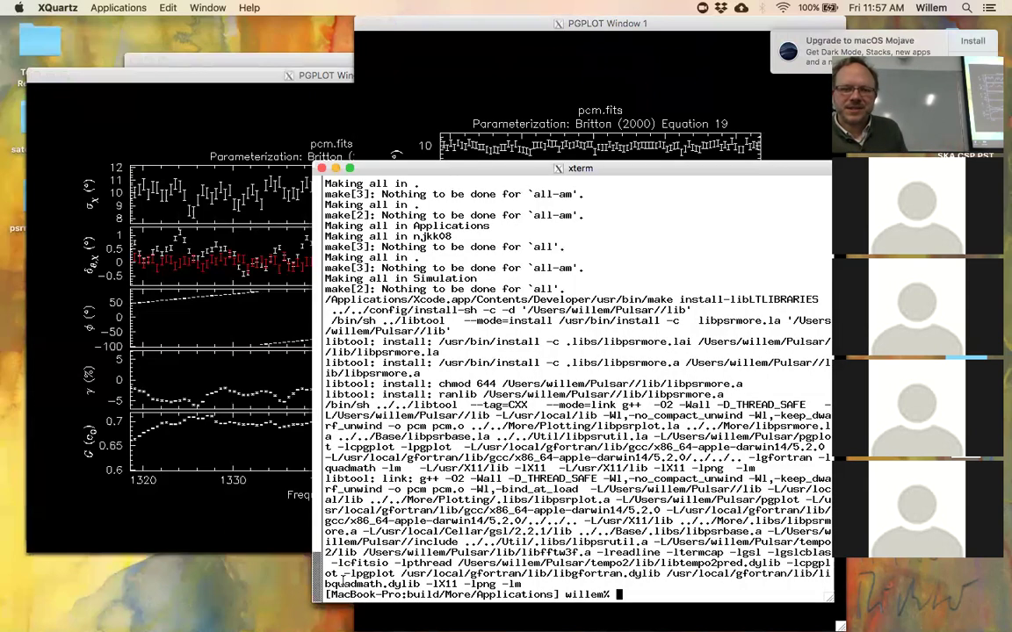
key(Up)
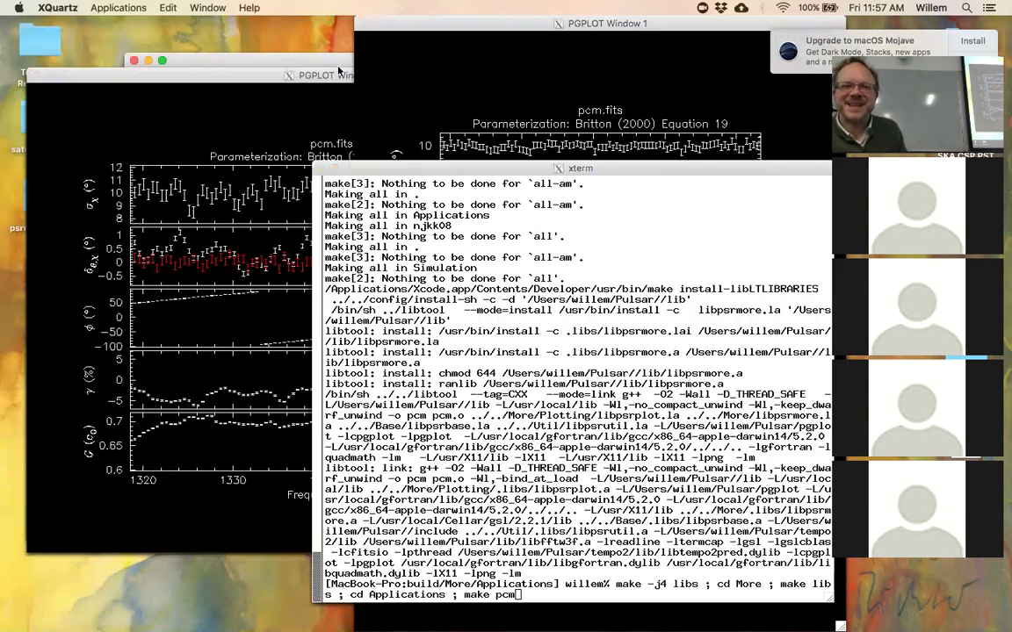
click(309, 64)
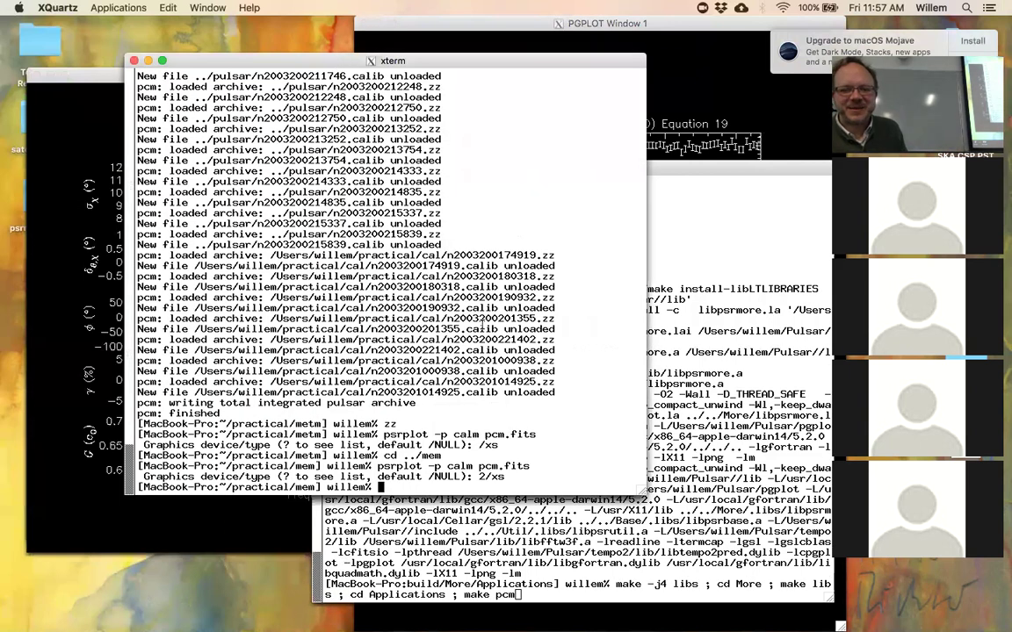
- Re-enter ../mem and list the shell's command history to review the pcm and psrplot commands run so far
key(Up)
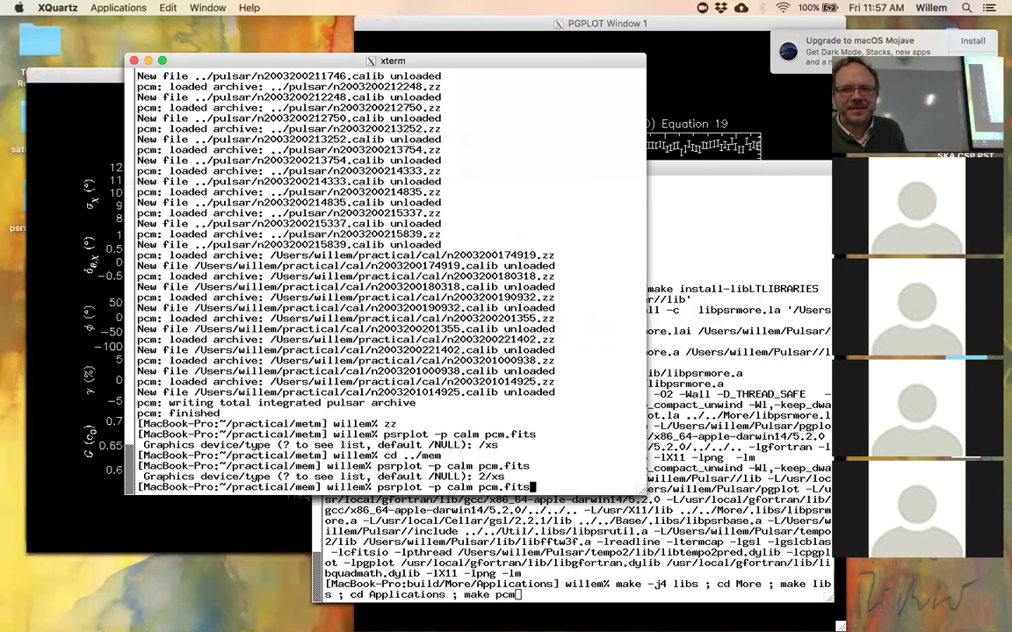
key(Up)
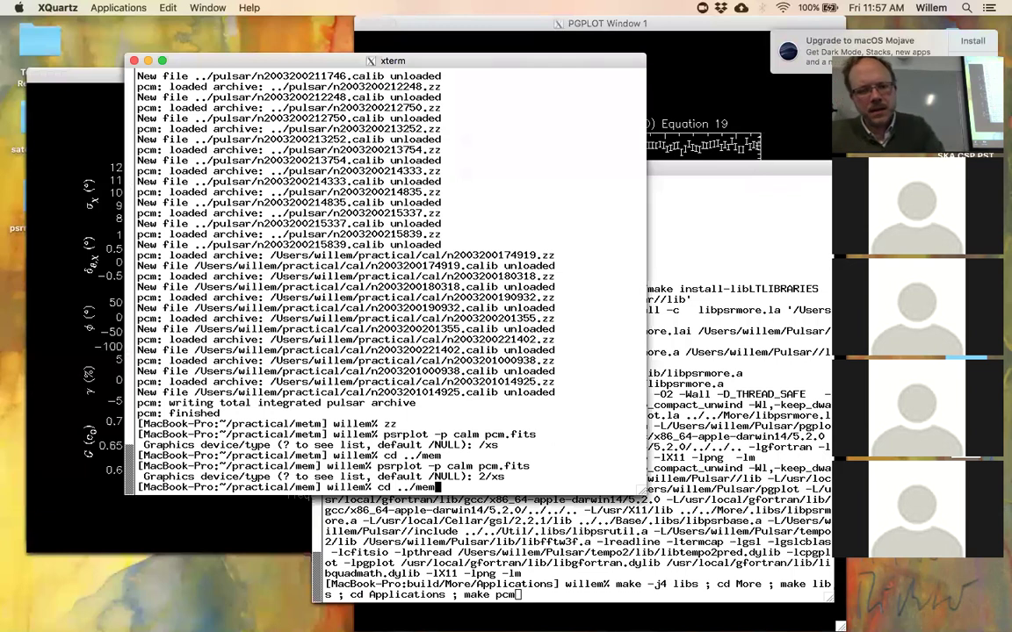
key(Return)
text(history)
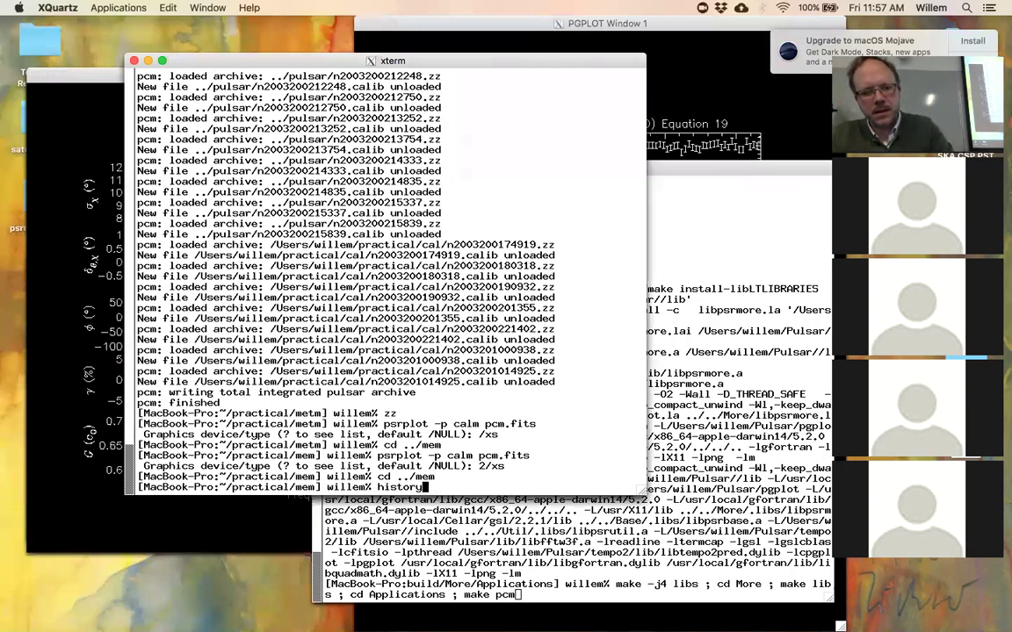
key(Return)
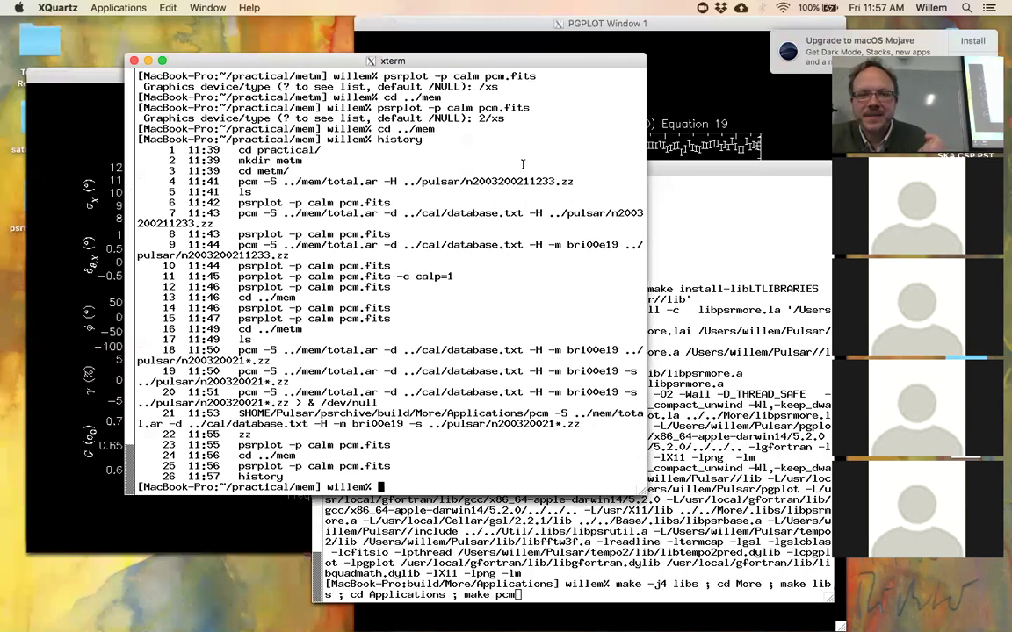
- View the full plot in PGPLOT Window 1, then examine the reduced chisq values in the earlier pcm output, highlighting a block of them
click(527, 22)
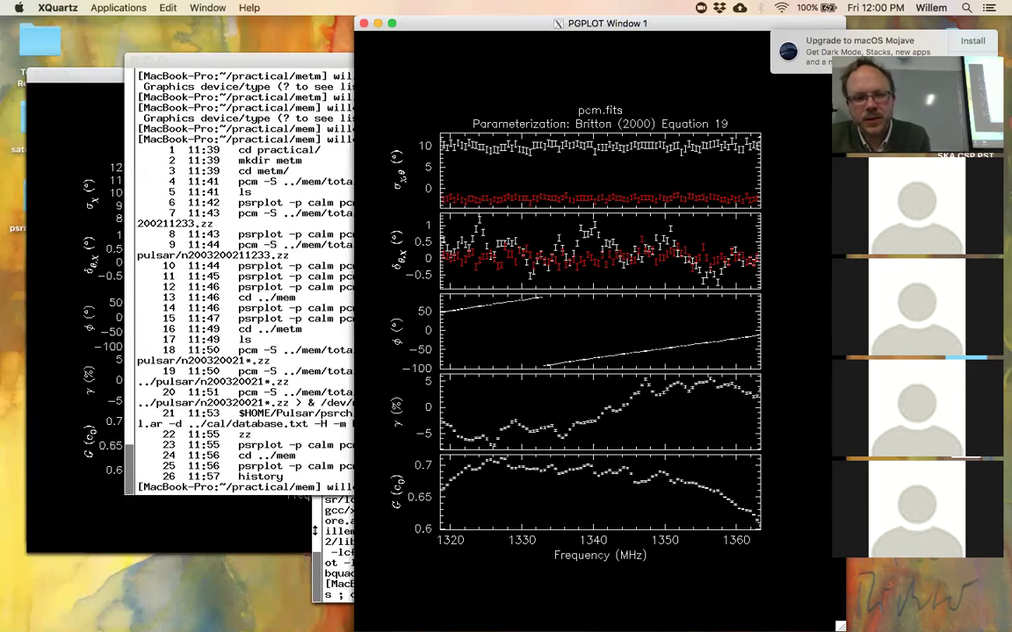
click(341, 298)
scroll(341, 298, up, 2)
scroll(341, 298, up, 20)
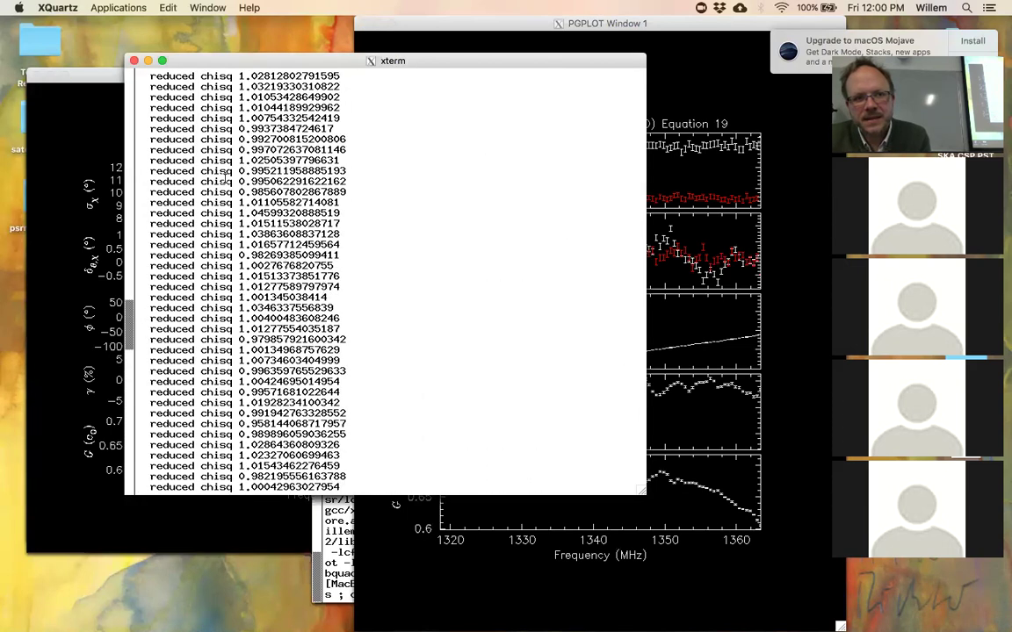
drag(132, 145, 151, 349)
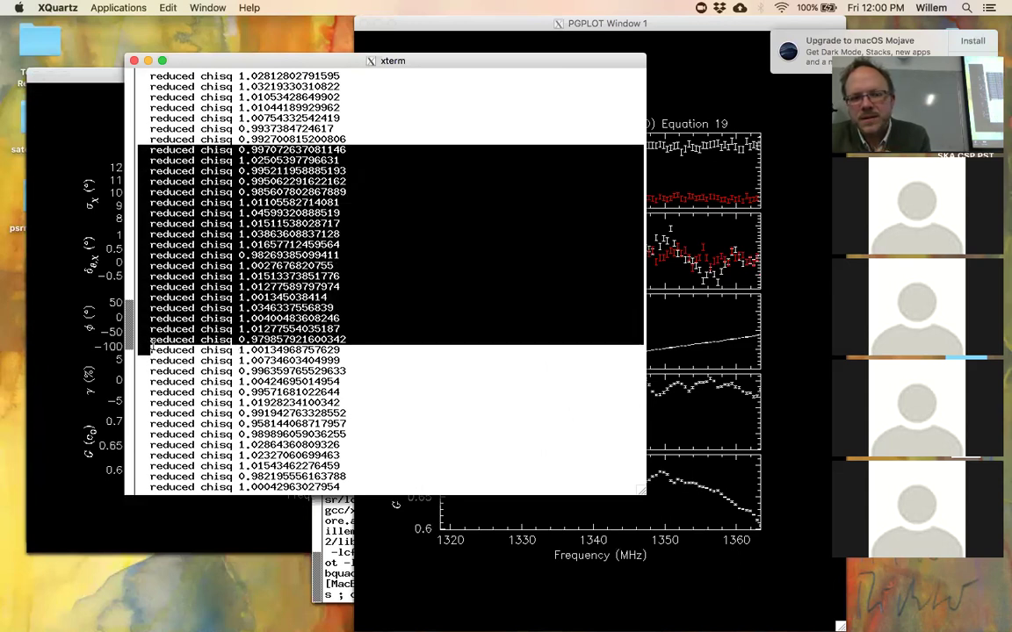
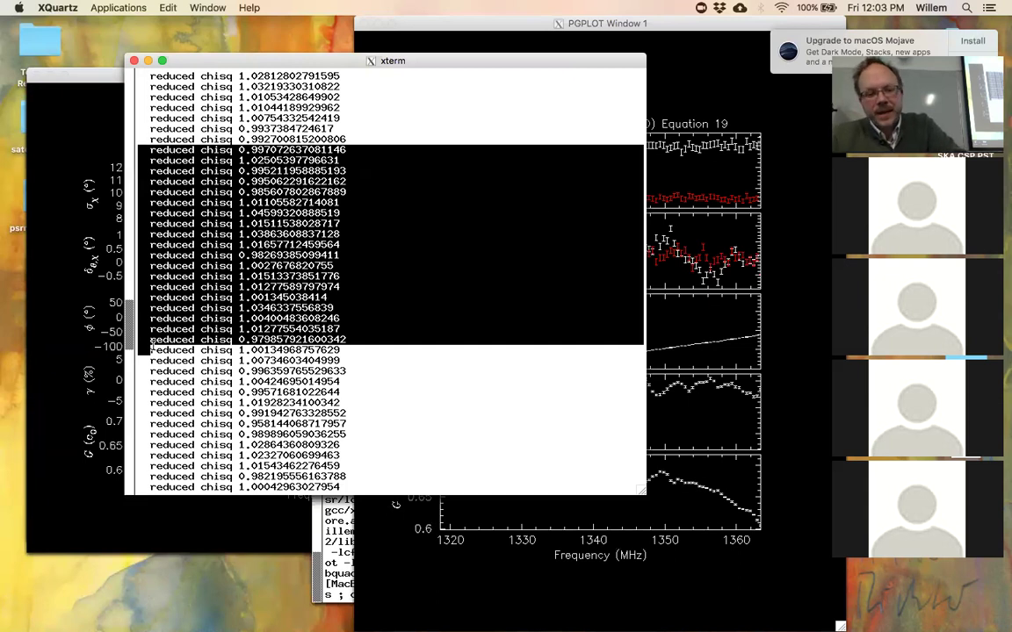
- Go up to the practical directory, create a directory named compare and change into it
text(cd ..)
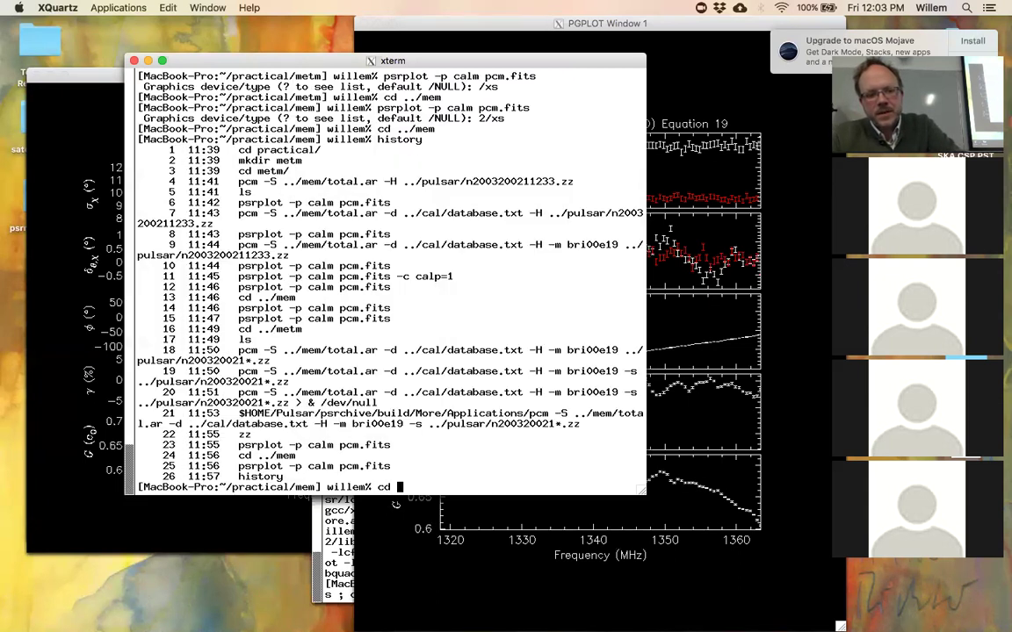
text(/)
key(Return)
text(mdki)
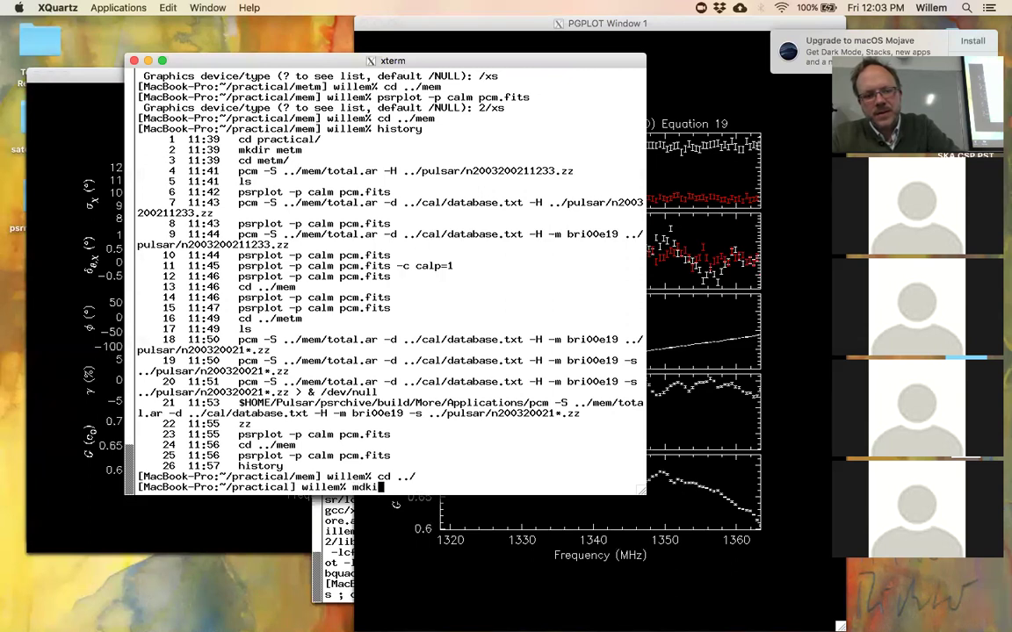
key(BackSpace)
key(BackSpace)
key(BackSpace)
text(kdir compare)
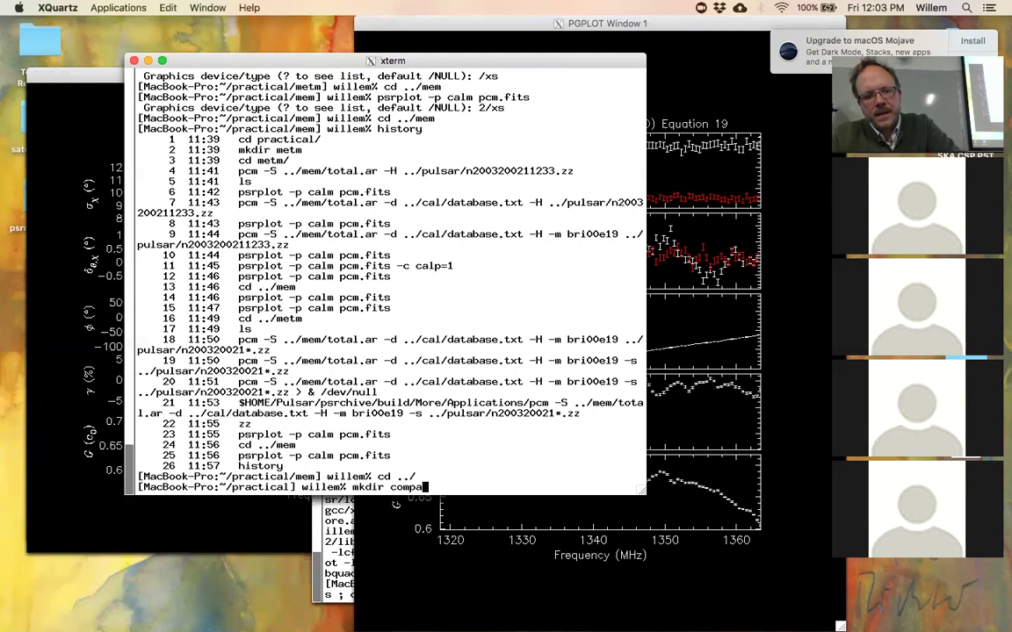
key(Return)
text(cd c)
key(Tab)
key(Return)
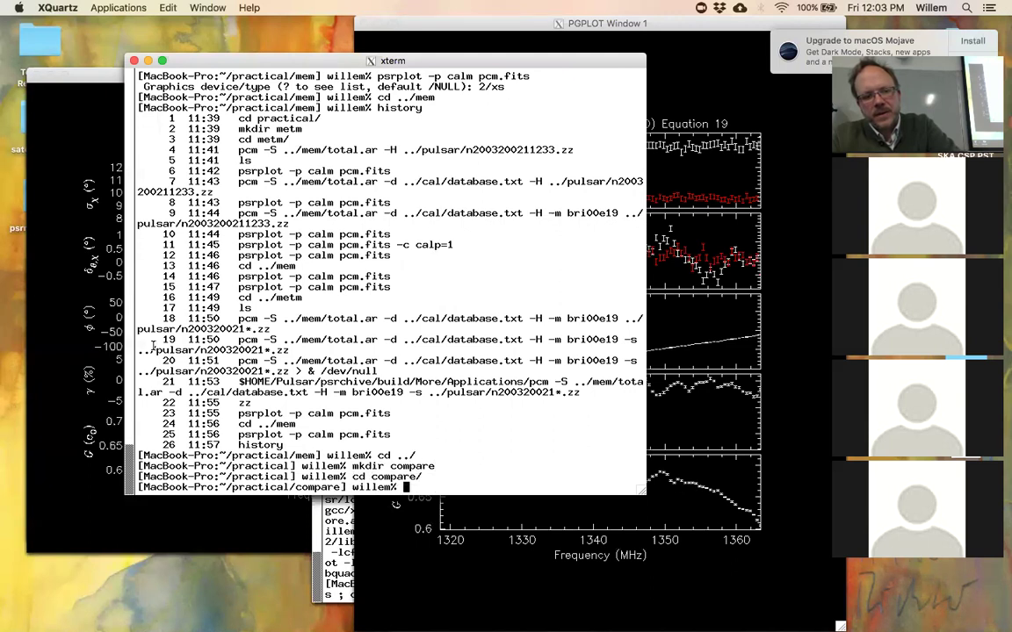
- Run pcm -S ../mem/total.ar ../mem-Y/total.ar to match the mem-Y total against the mem total
text(pcm -S)
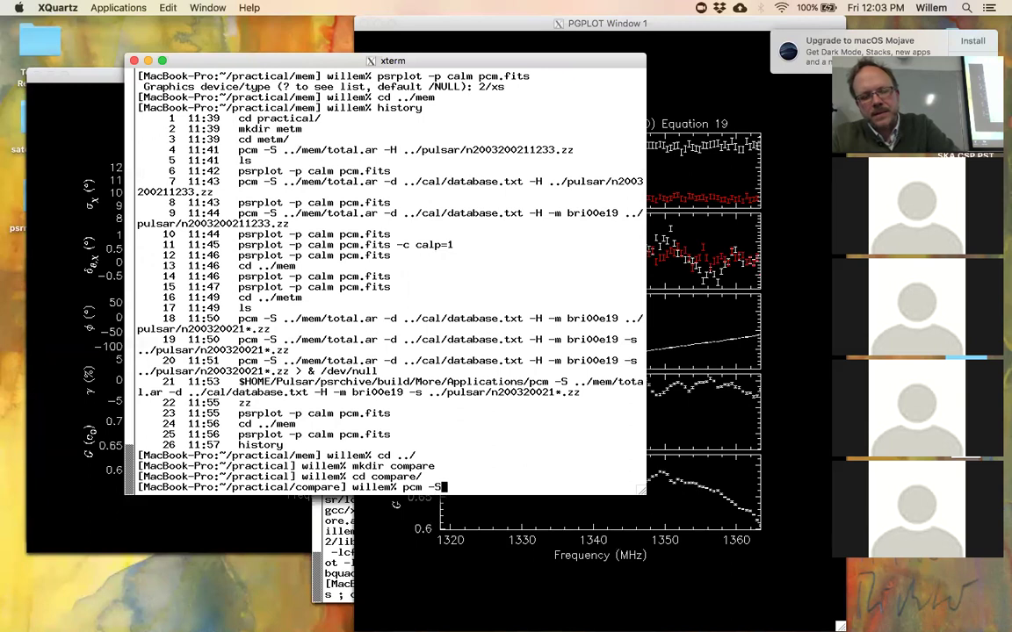
text( ../)
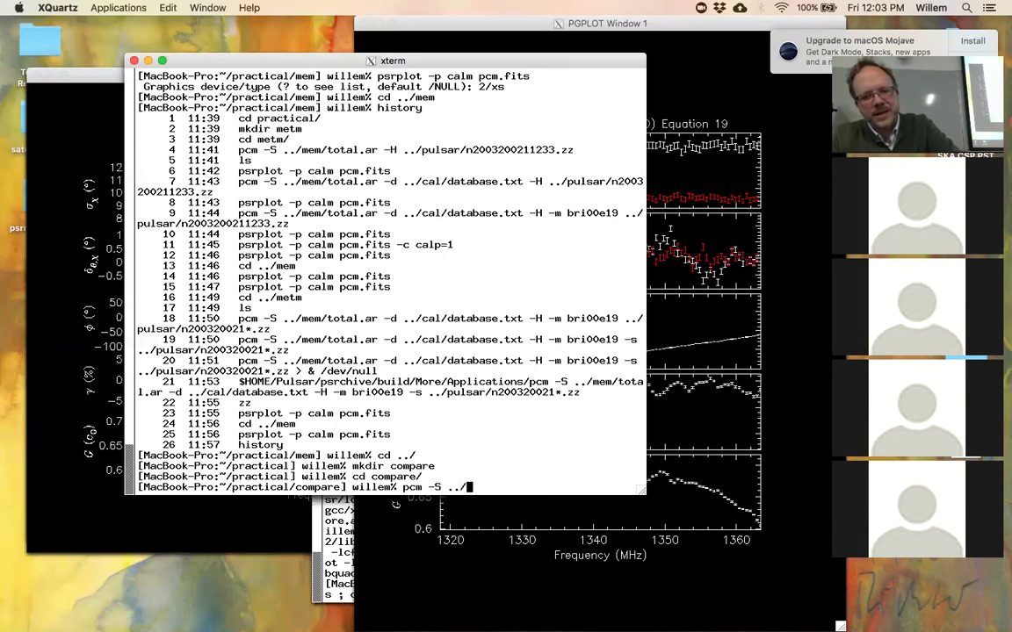
text(mem/total.ar )
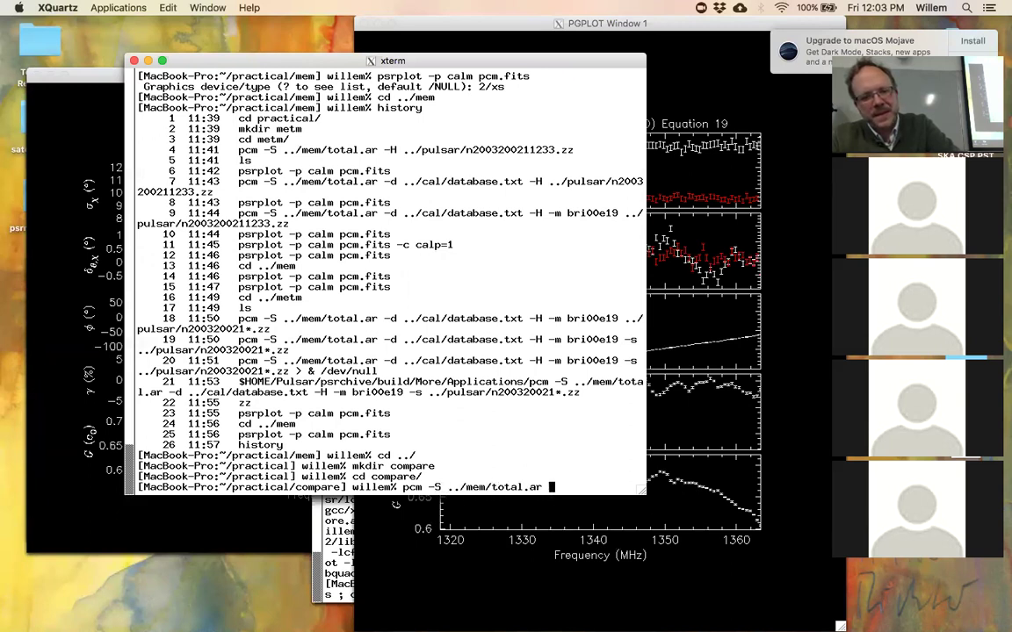
text(../me)
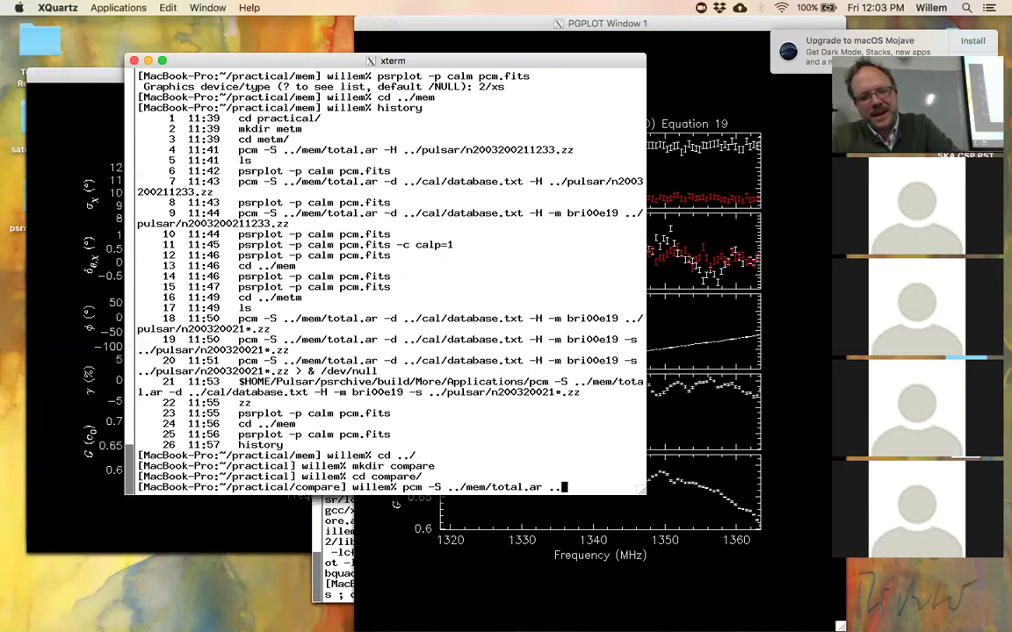
text(m-Y/)
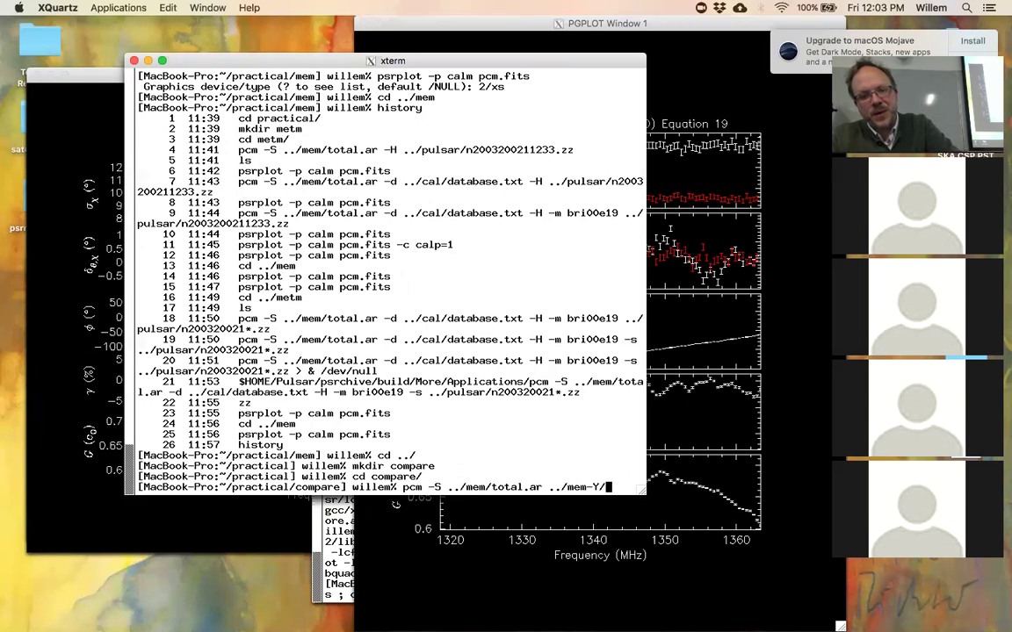
key(Tab)
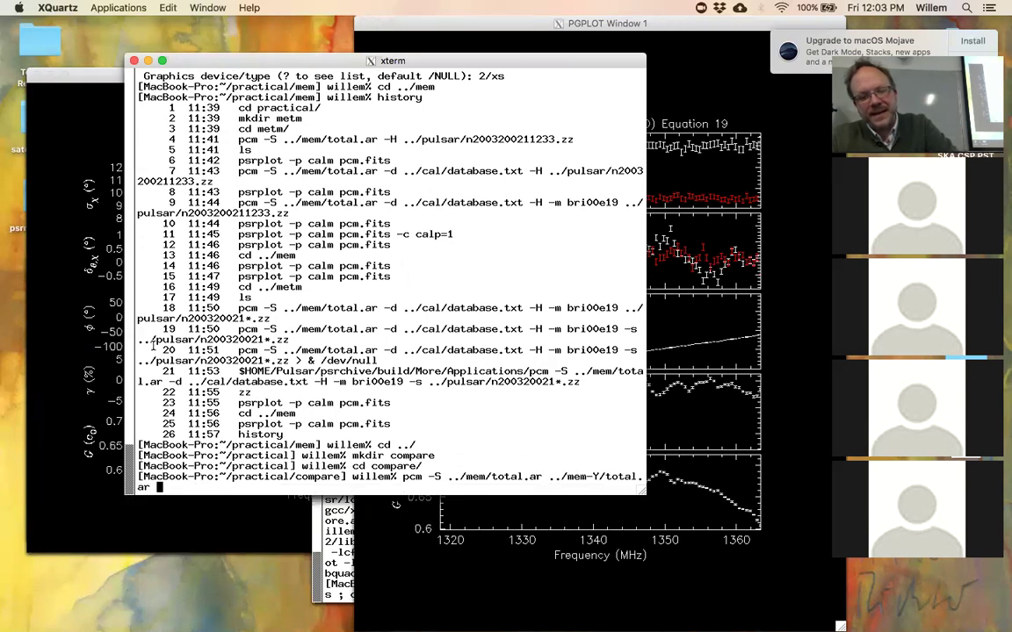
key(Return)
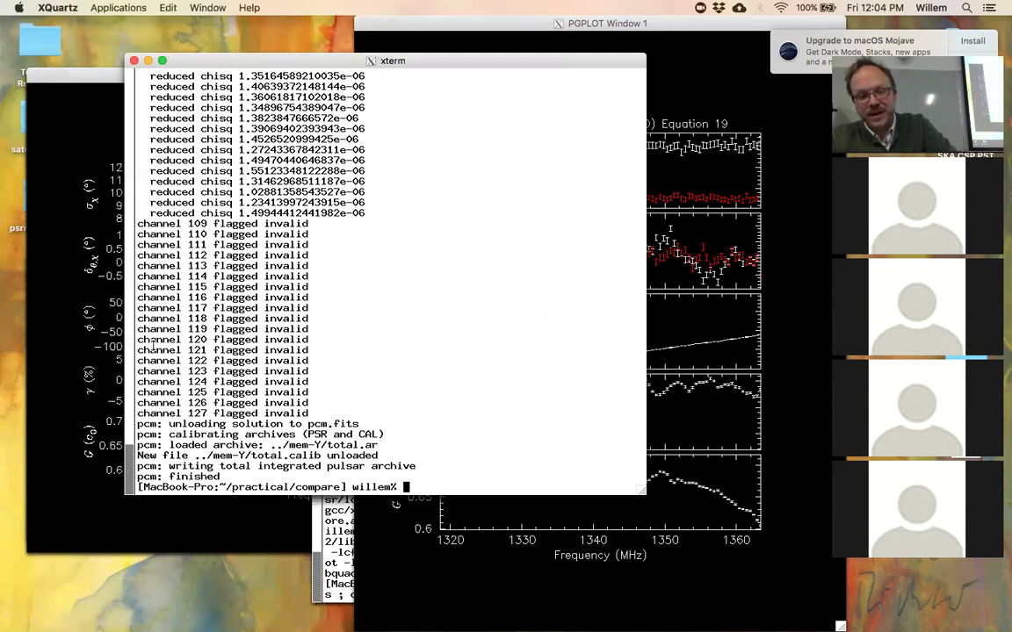
- Plot the resulting solution with psrplot -p calm pcm.fits on the /xs graphics device
text(psrplot -p calm mt)
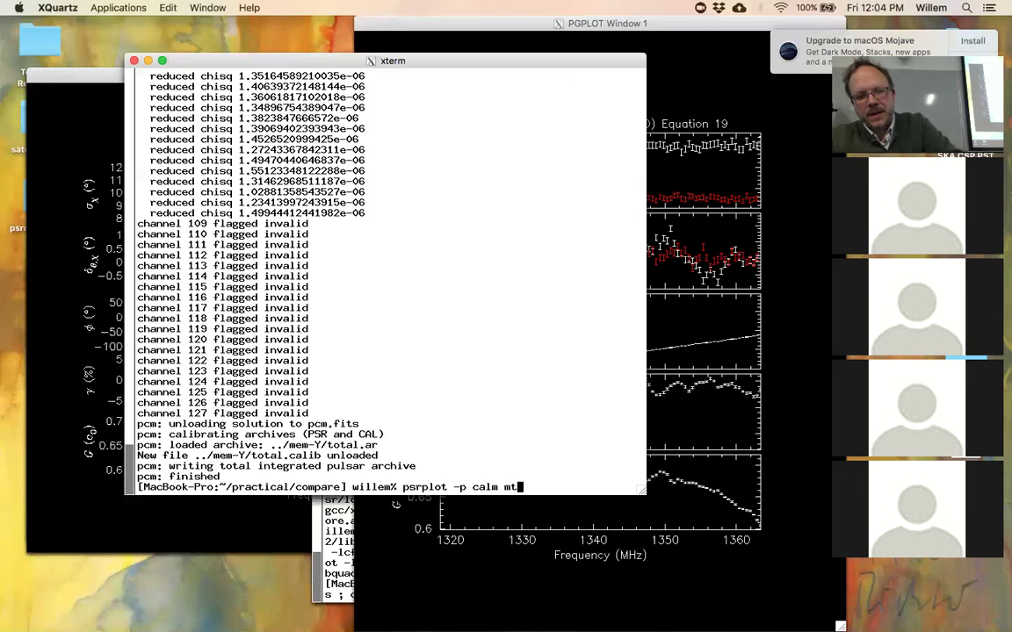
key(BackSpace)
key(BackSpace)
text(pcm.fits)
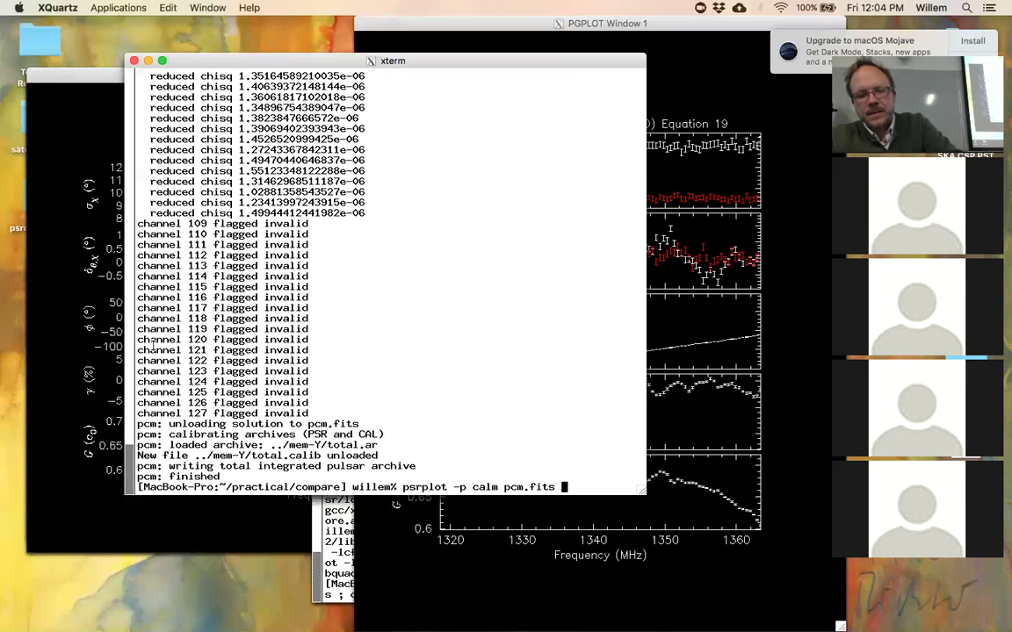
key(Return)
text(/x)
key(Return)
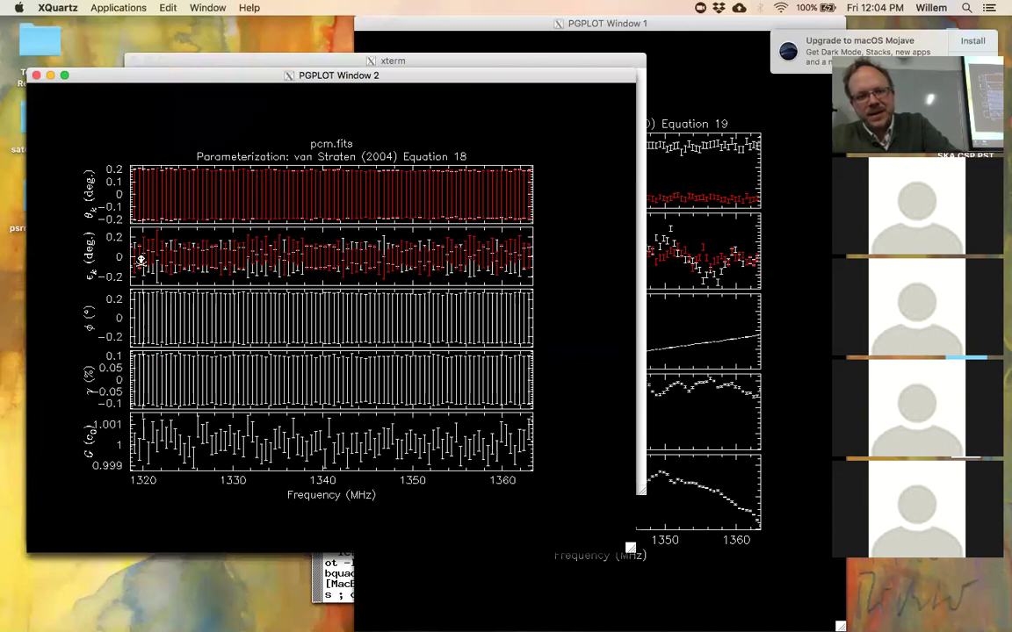
- Rerun the mem versus mem-Y pcm comparison in the xterm with the option -m bri00e19 added before ../mem-Y/total.ar
click(640, 297)
key(Up)
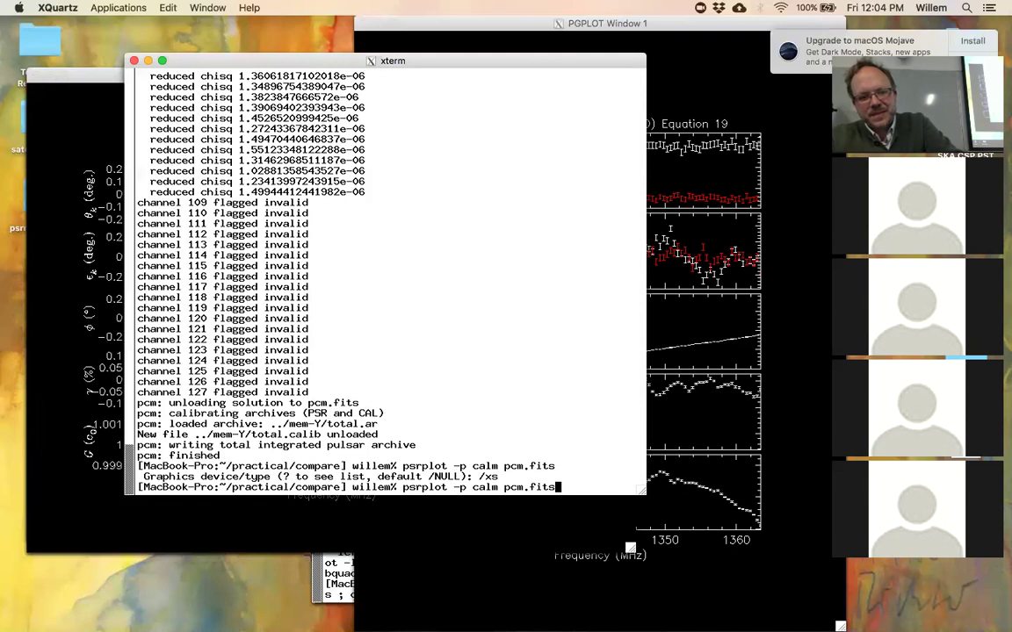
key(Up)
key(Left)
key(Left)
key(Left)
key(Left)
key(Left)
key(Left)
key(Left)
key(Left)
key(Left)
key(Left)
key(Left)
key(Left)
key(Left)
key(Left)
key(Left)
key(Left)
key(Left)
text(-m)
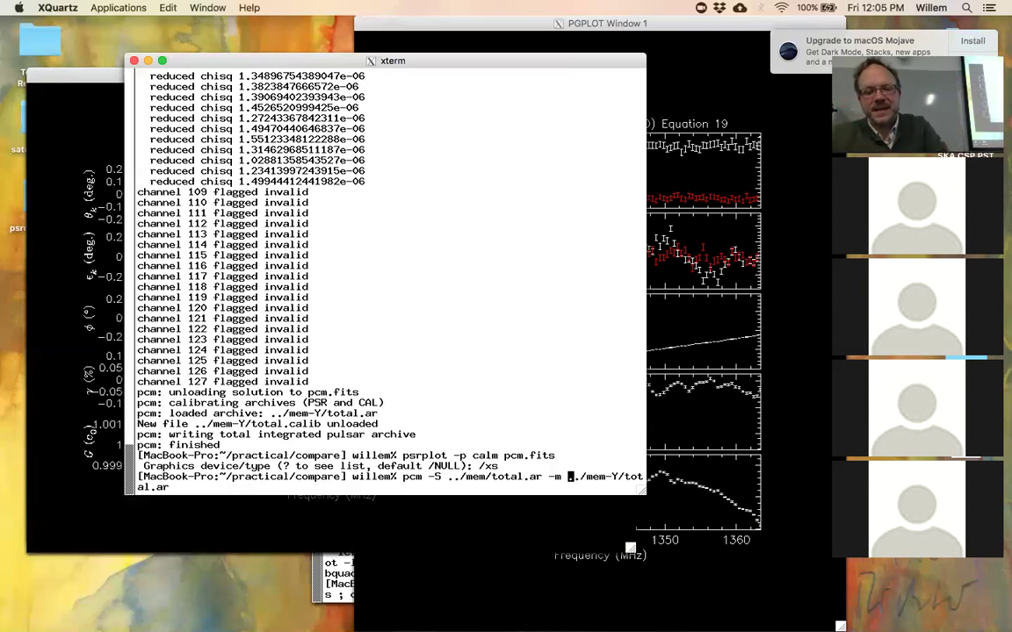
text(bri00e)
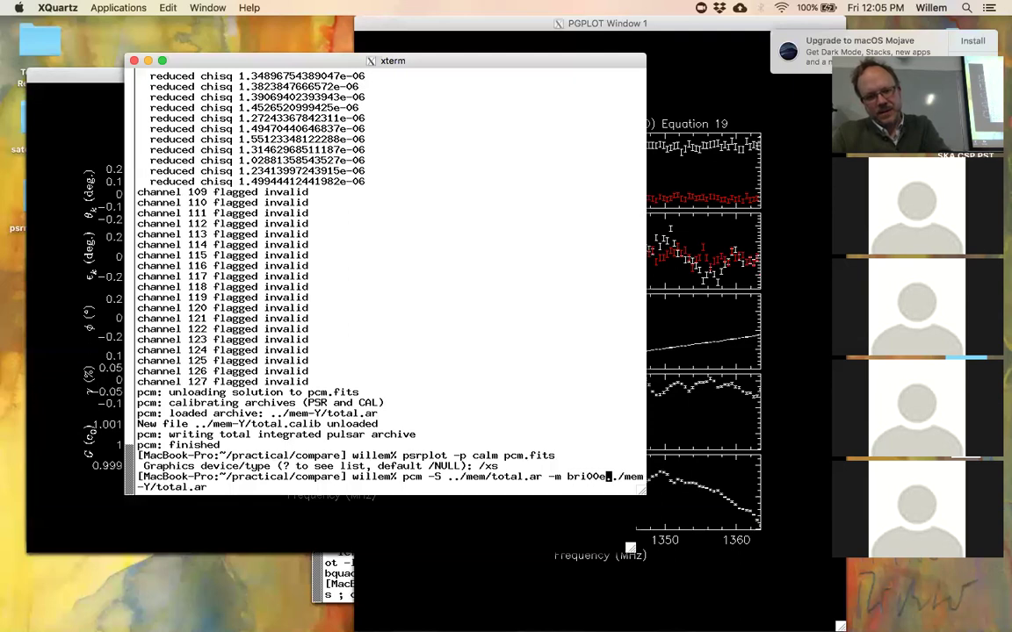
text(19)
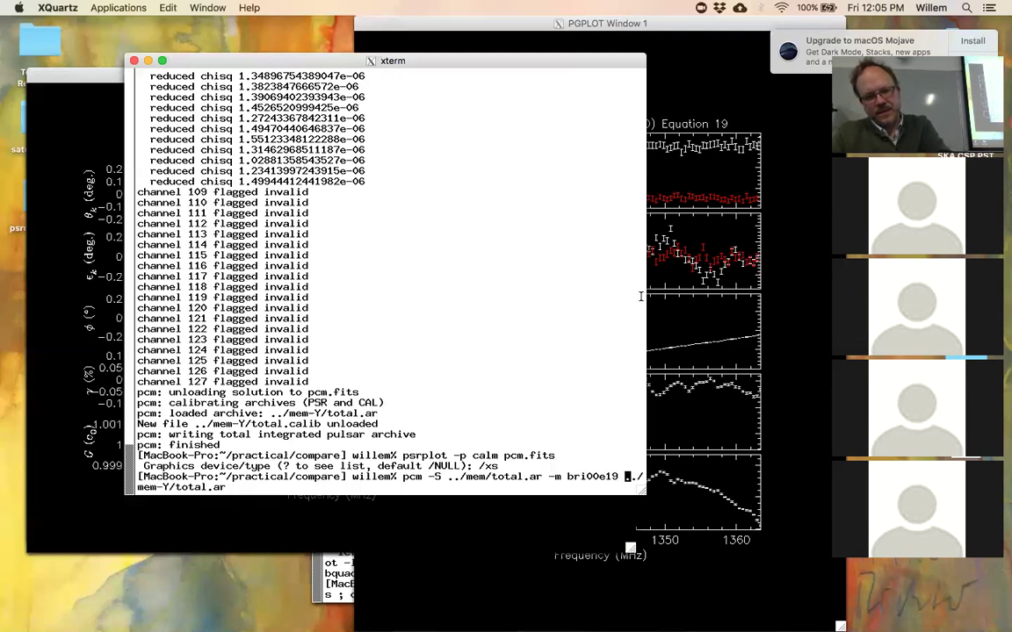
key(Return)
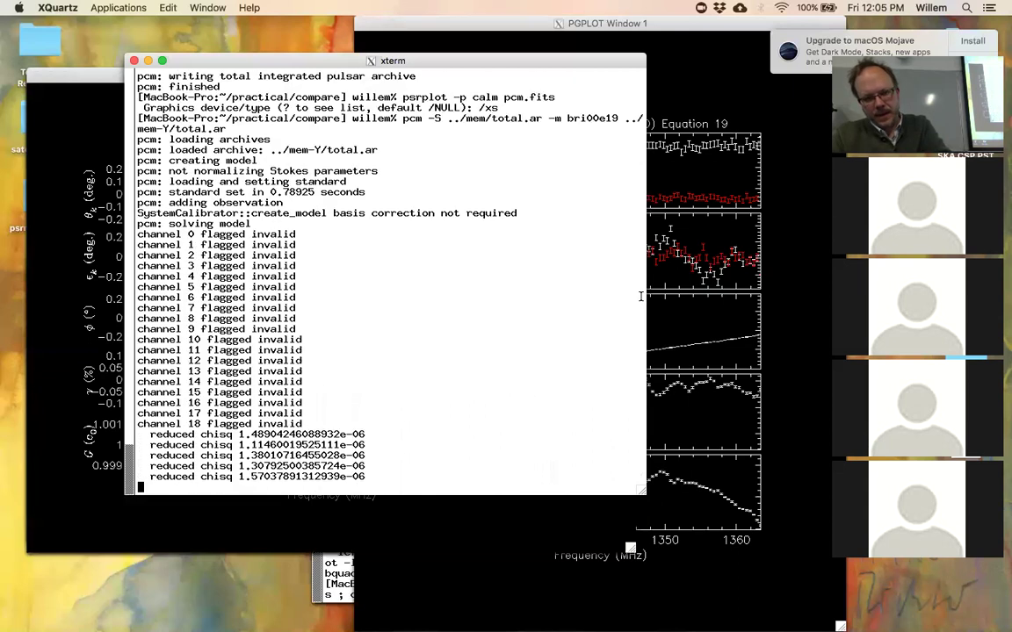
- Interrupt the running pcm and restart the same command with -t4 added after -m bri00e19
key(ctrl+c)
key(Up)
key(Left)
key(Left)
key(Left)
key(Left)
key(Left)
key(Left)
key(Left)
key(Left)
key(Left)
key(Left)
key(Left)
key(Left)
key(Left)
key(Left)
key(Left)
key(Left)
key(Left)
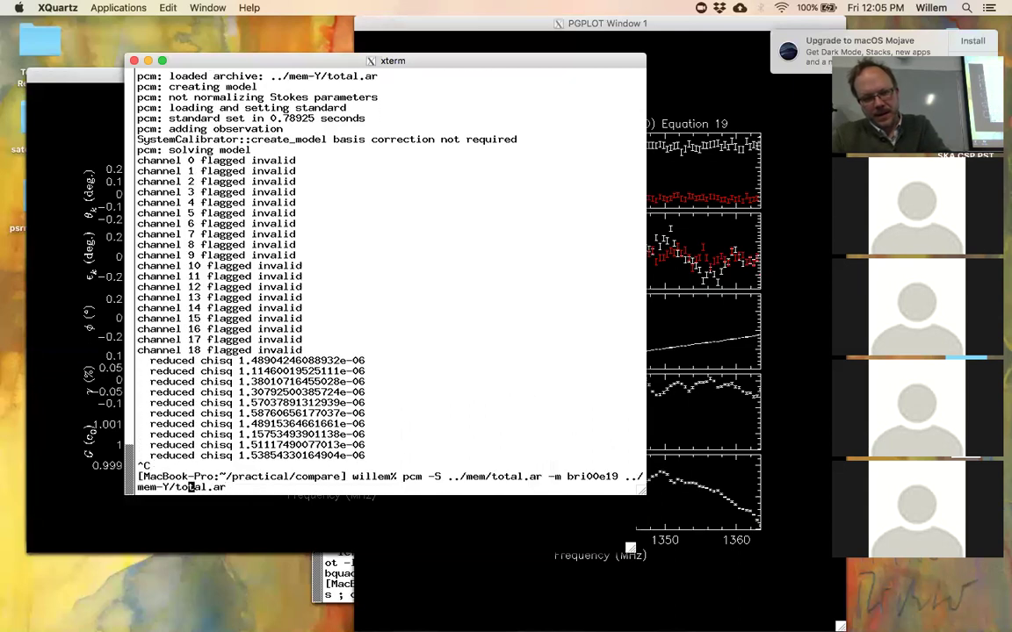
text(-t4)
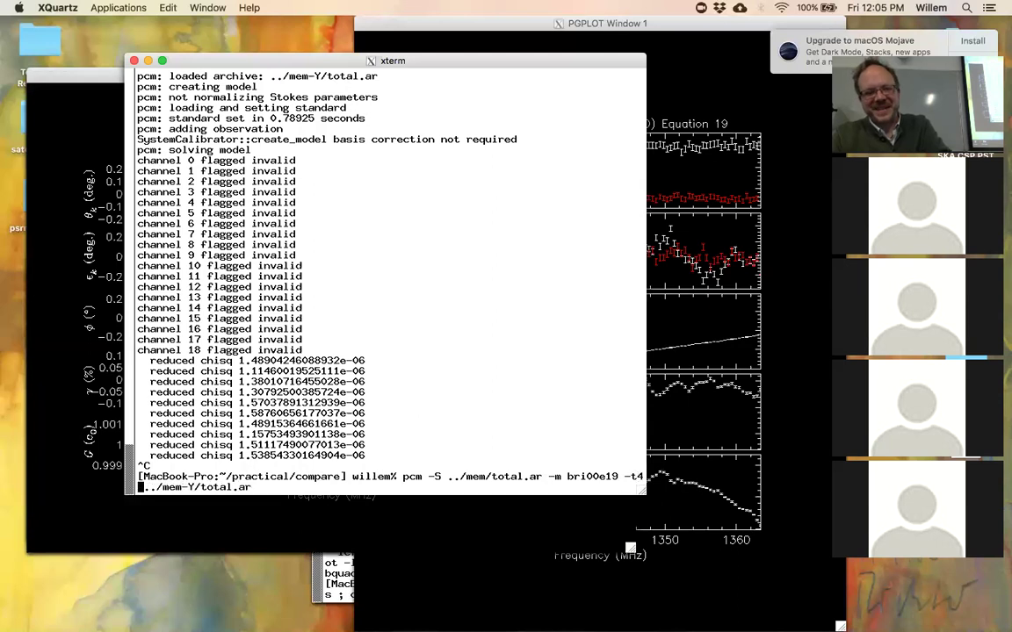
key(Return)
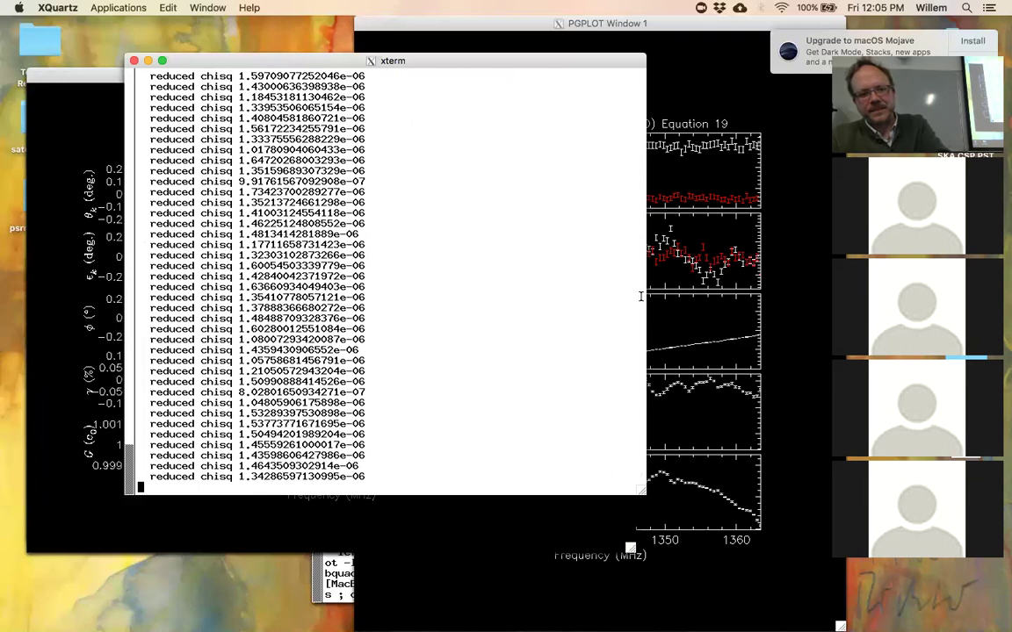
- Plot the new pcm.fits with psrplot -p calm on the /xs device and compare it with the plot in PGPLOT Window 1
key(Up)
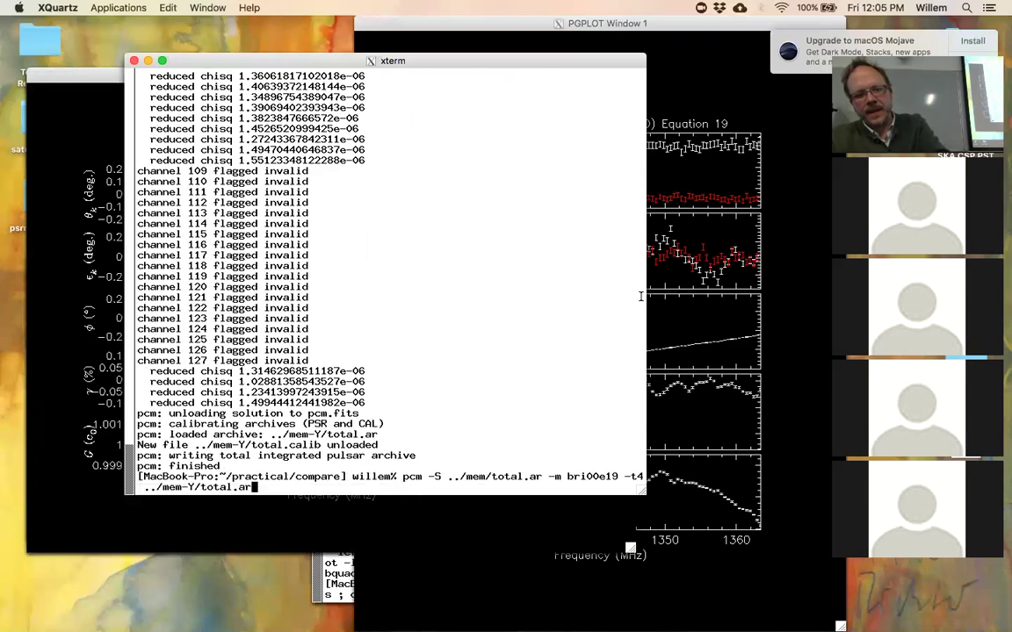
key(Up)
key(Return)
text(/x)
key(Return)
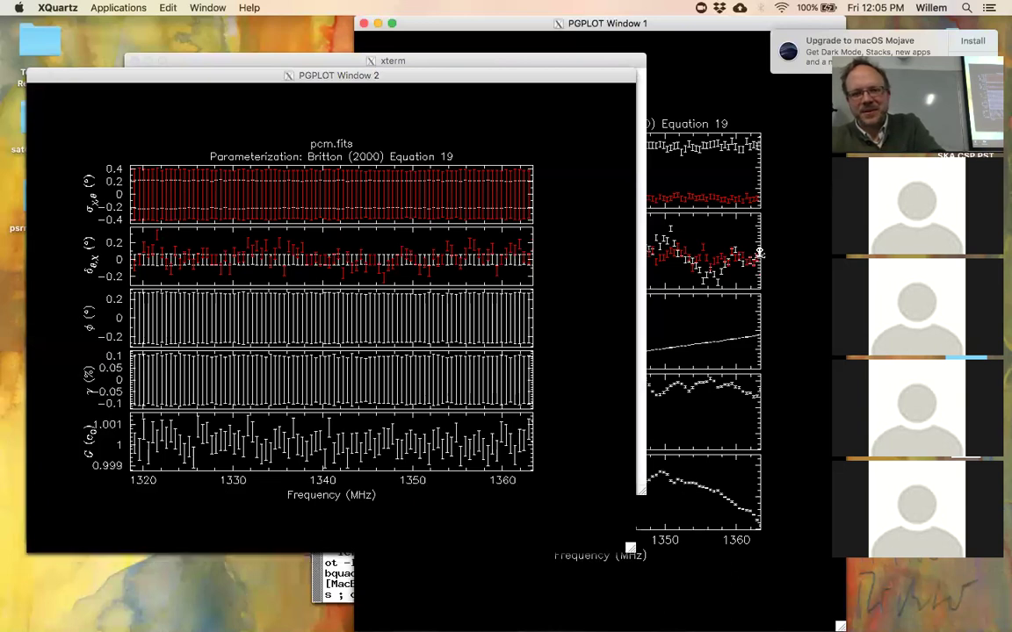
click(685, 227)
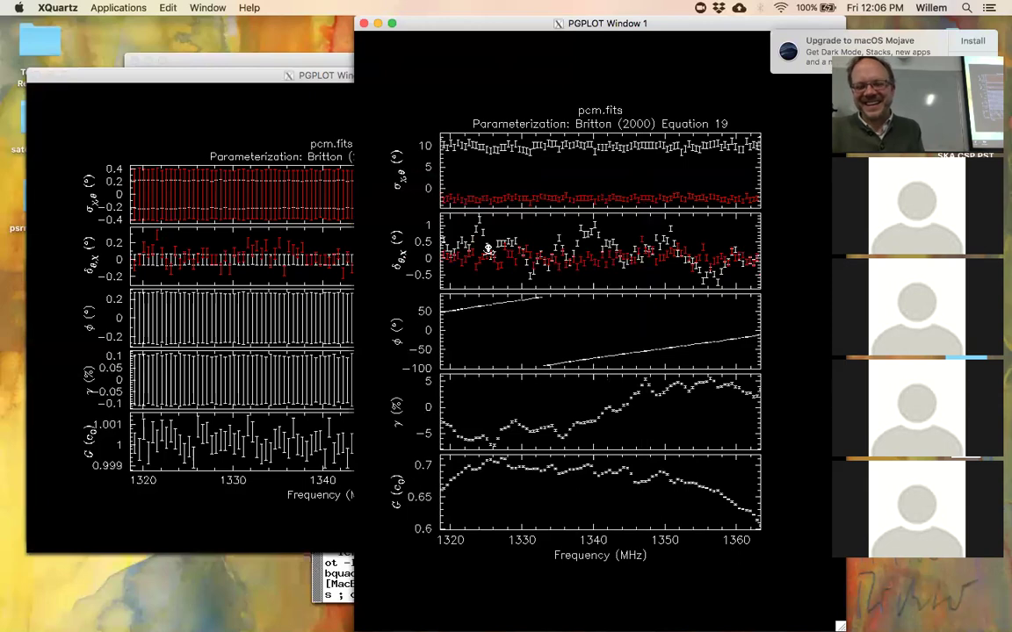
- Switch from the plots to Chrome and hide it to show the desktop
key(super+Tab)
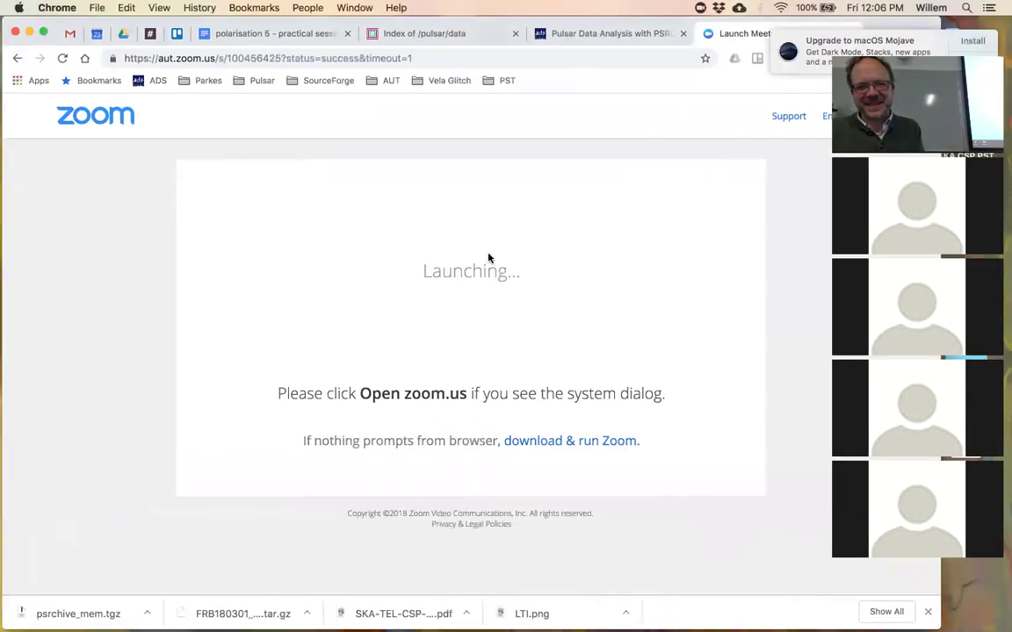
key(super+h)
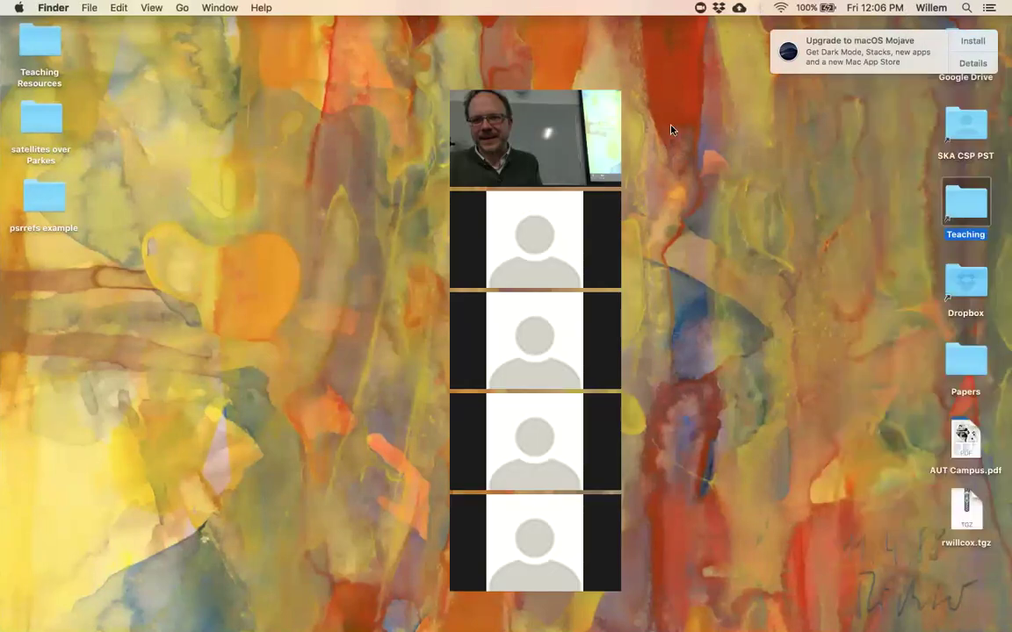
- Open the presentation "polarisation 4 - calibration.ppt" from the Polarization Workshop Notes folder inside Teaching > Polarization
double_click(966, 204)
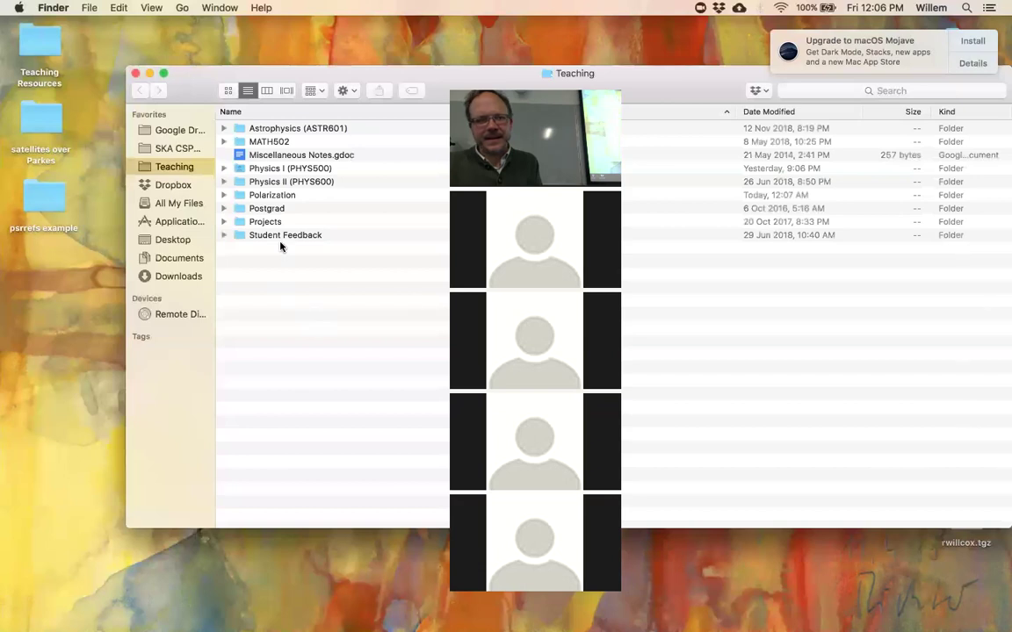
double_click(273, 195)
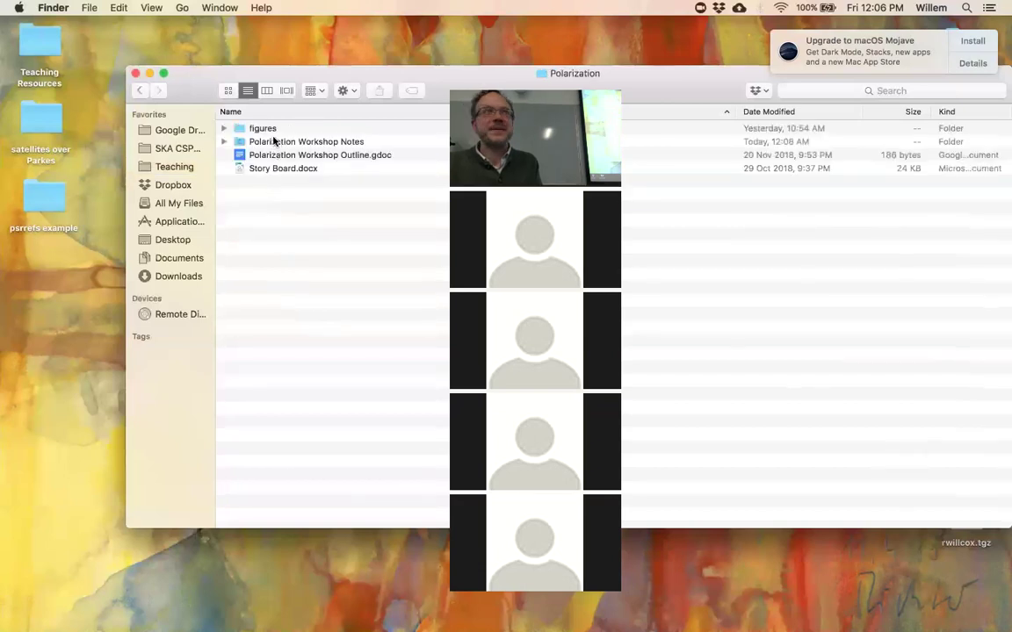
double_click(273, 140)
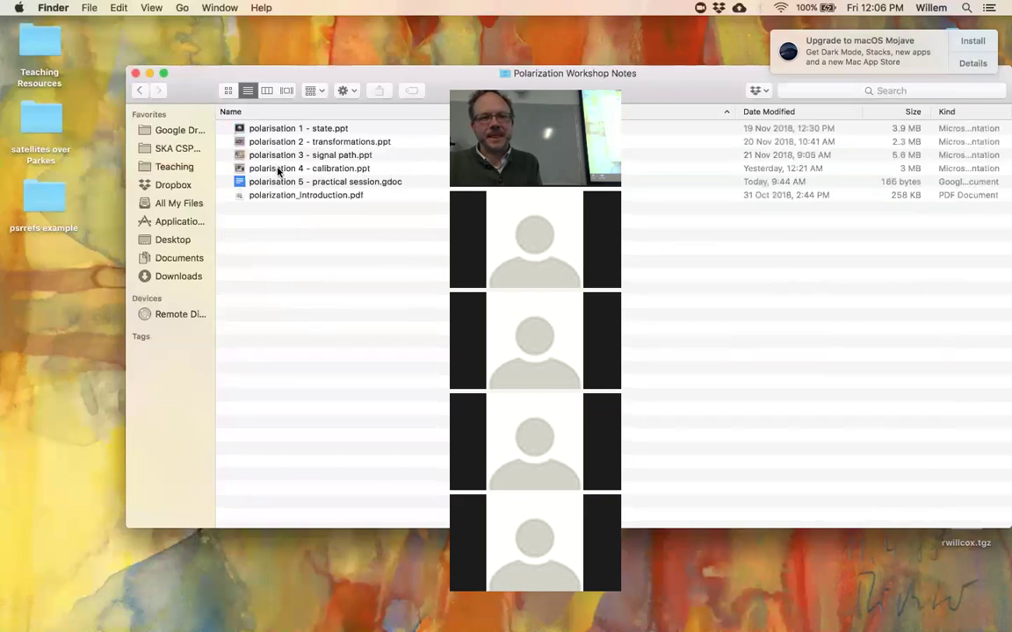
double_click(277, 168)
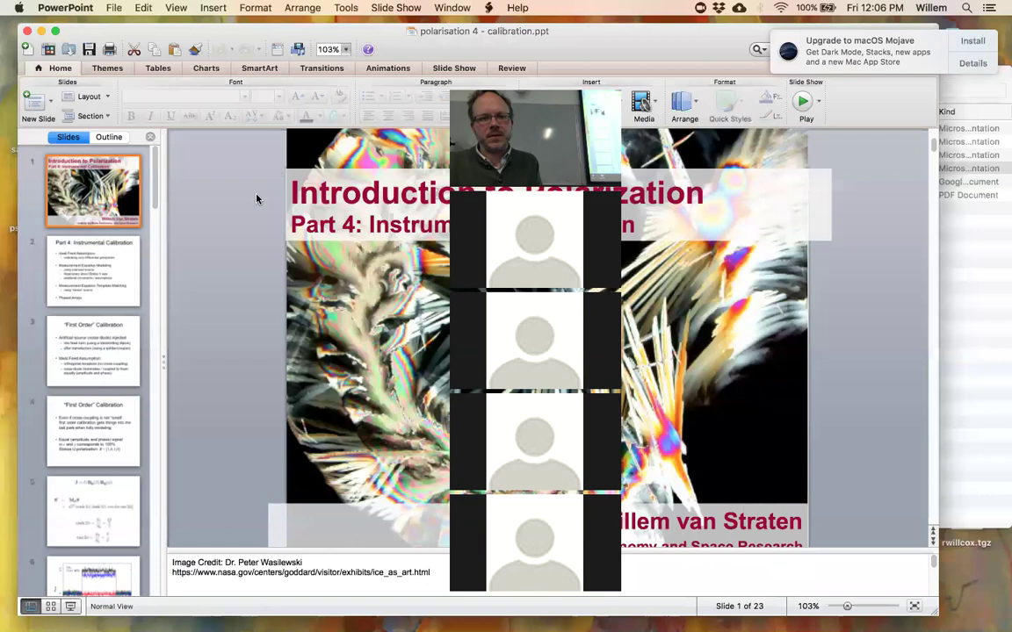
- Go to the "Phased Arrays" title slide, slide 18 of the calibration presentation
scroll(84, 451, down, 15)
scroll(88, 422, up, 3)
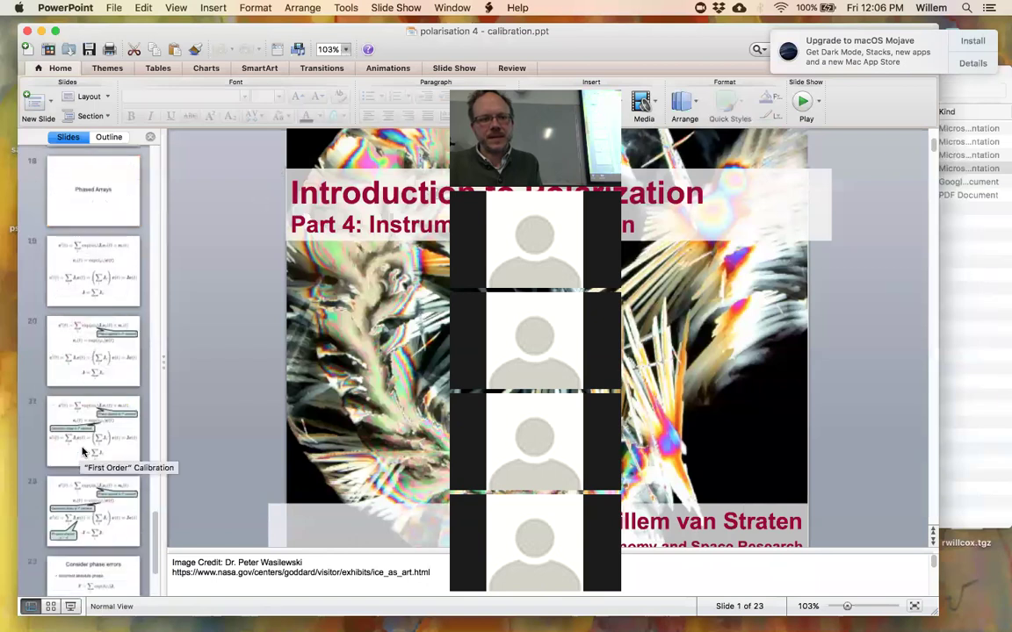
click(94, 342)
click(92, 255)
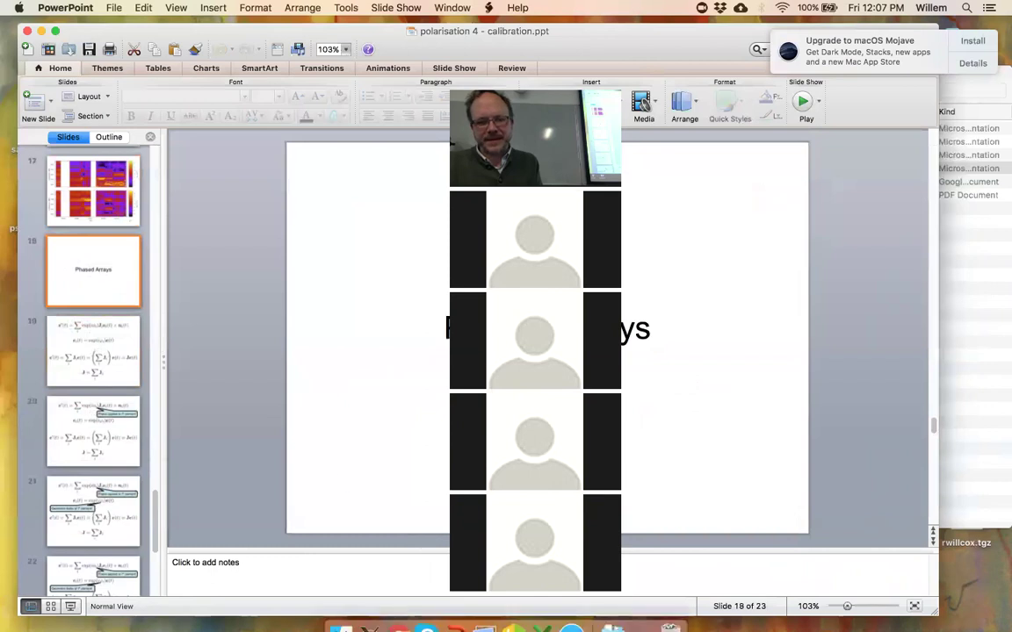